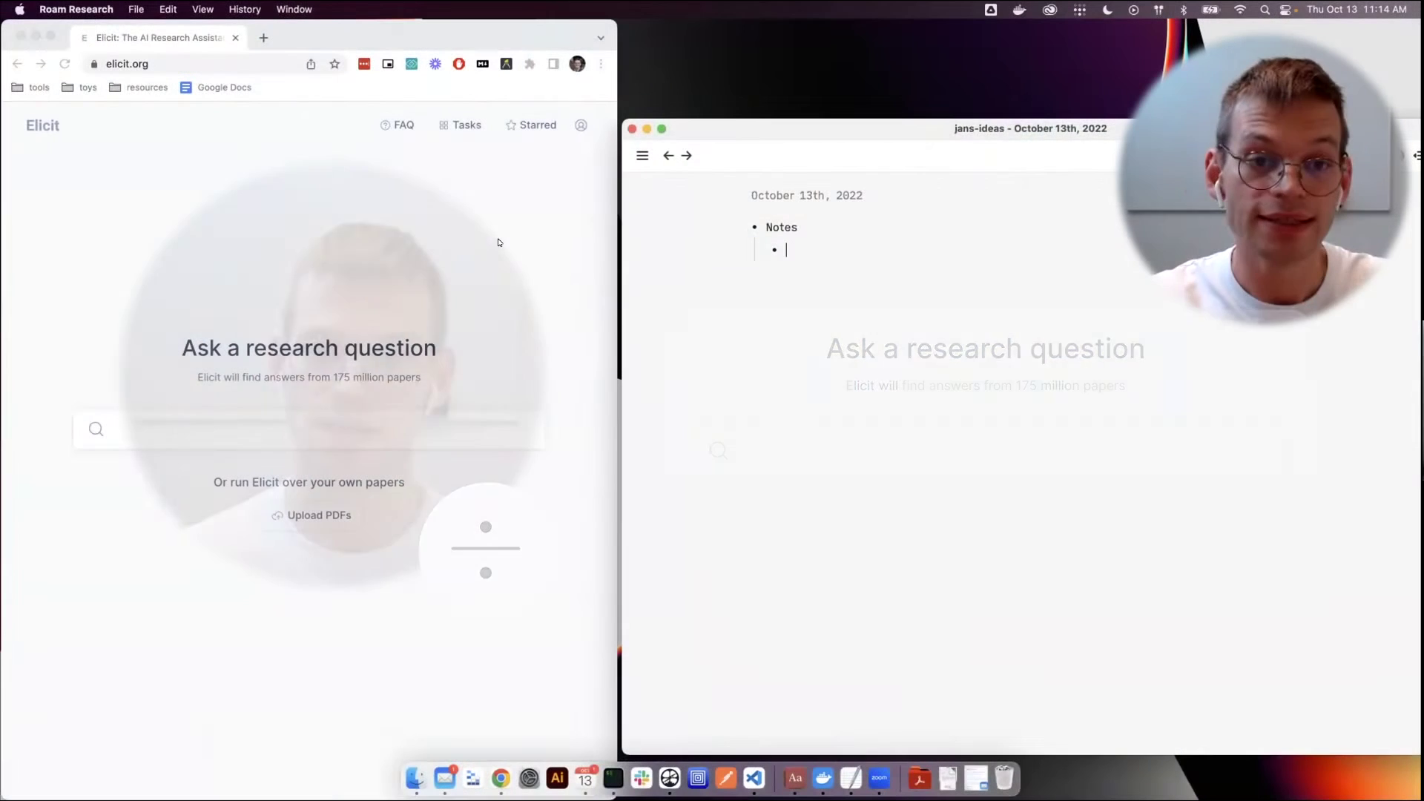
Bring the Elicit home page to the front beside the October 13th, 2022 Roam notes page
left_click(468, 247)
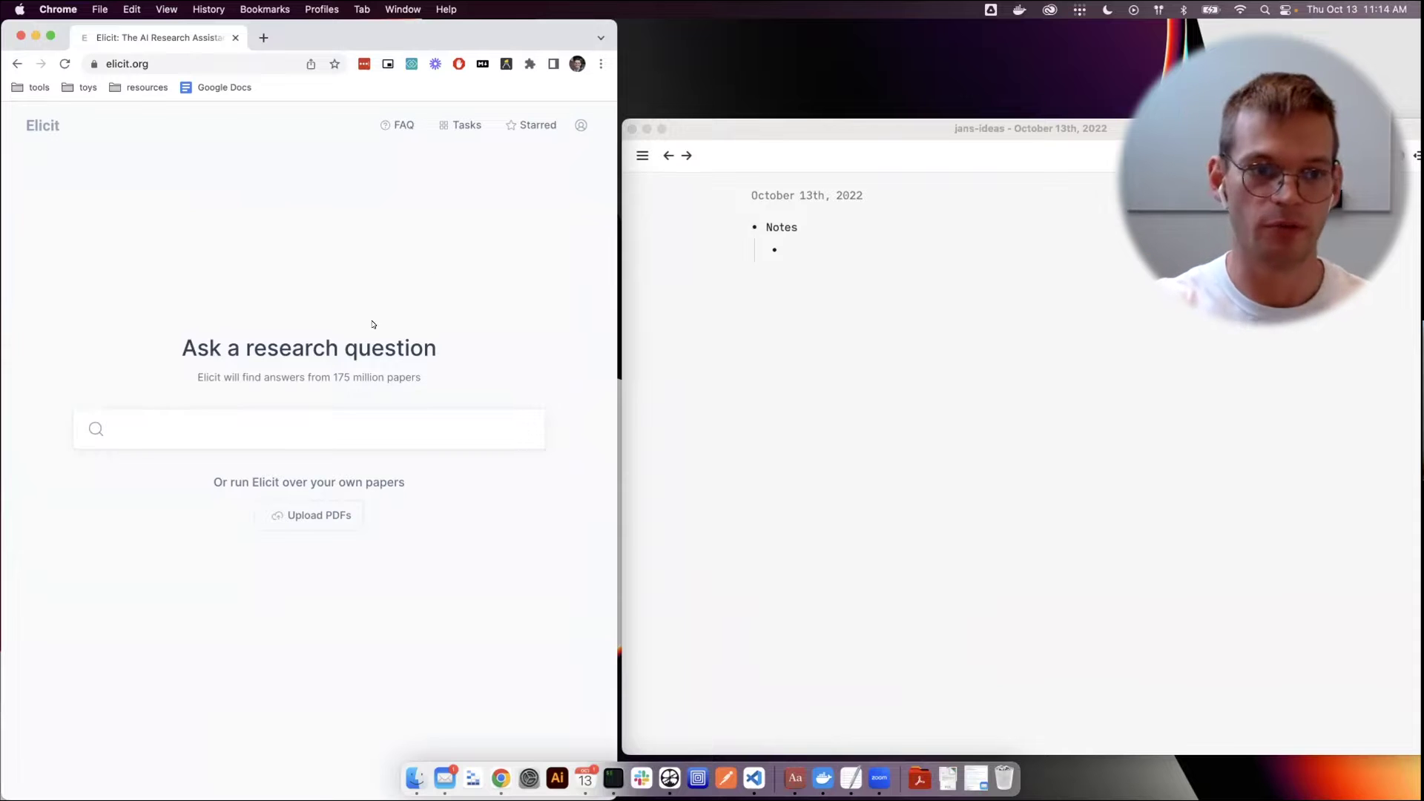
Search Elicit for 'What type of inhibitory plasticity exists in the developing brain?'
left_click(394, 423)
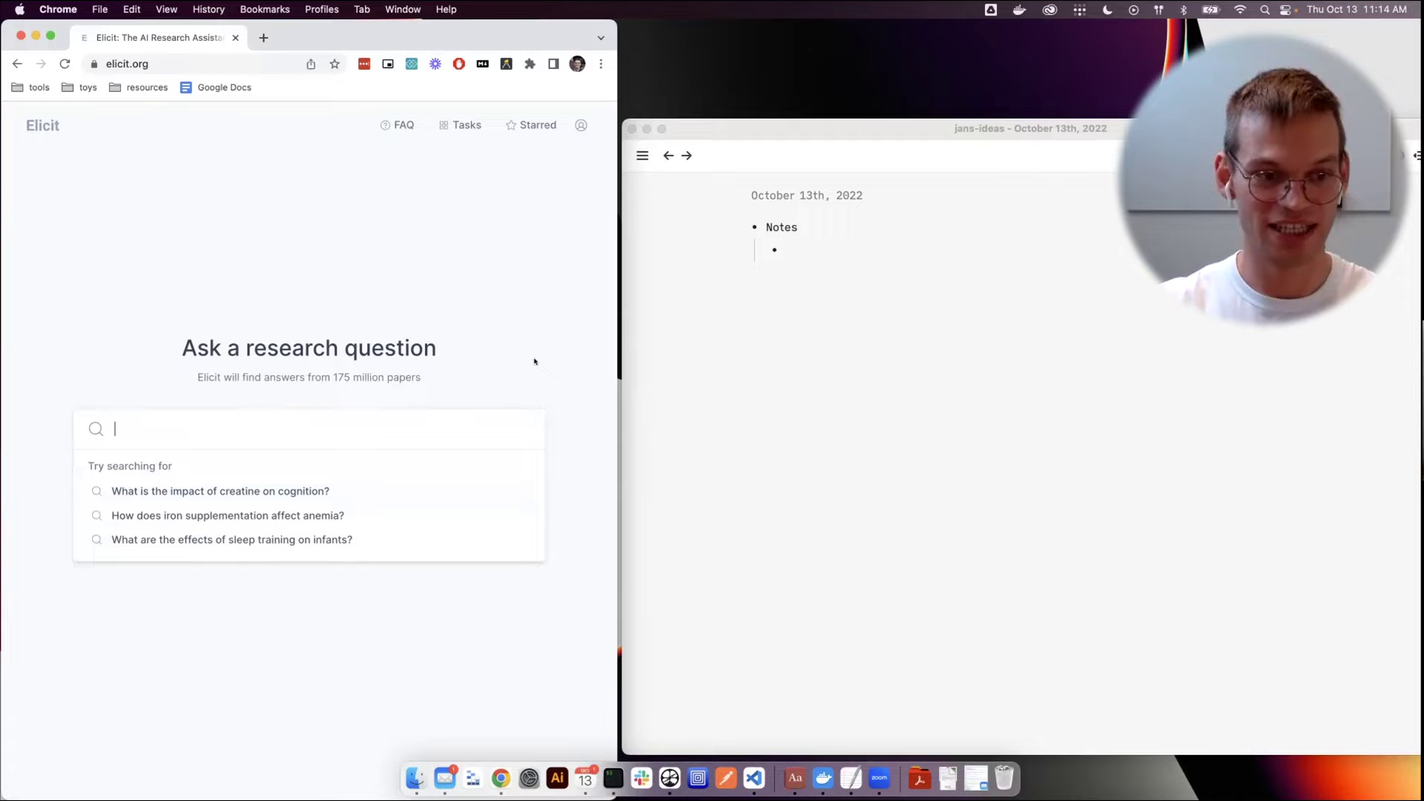
type("What")
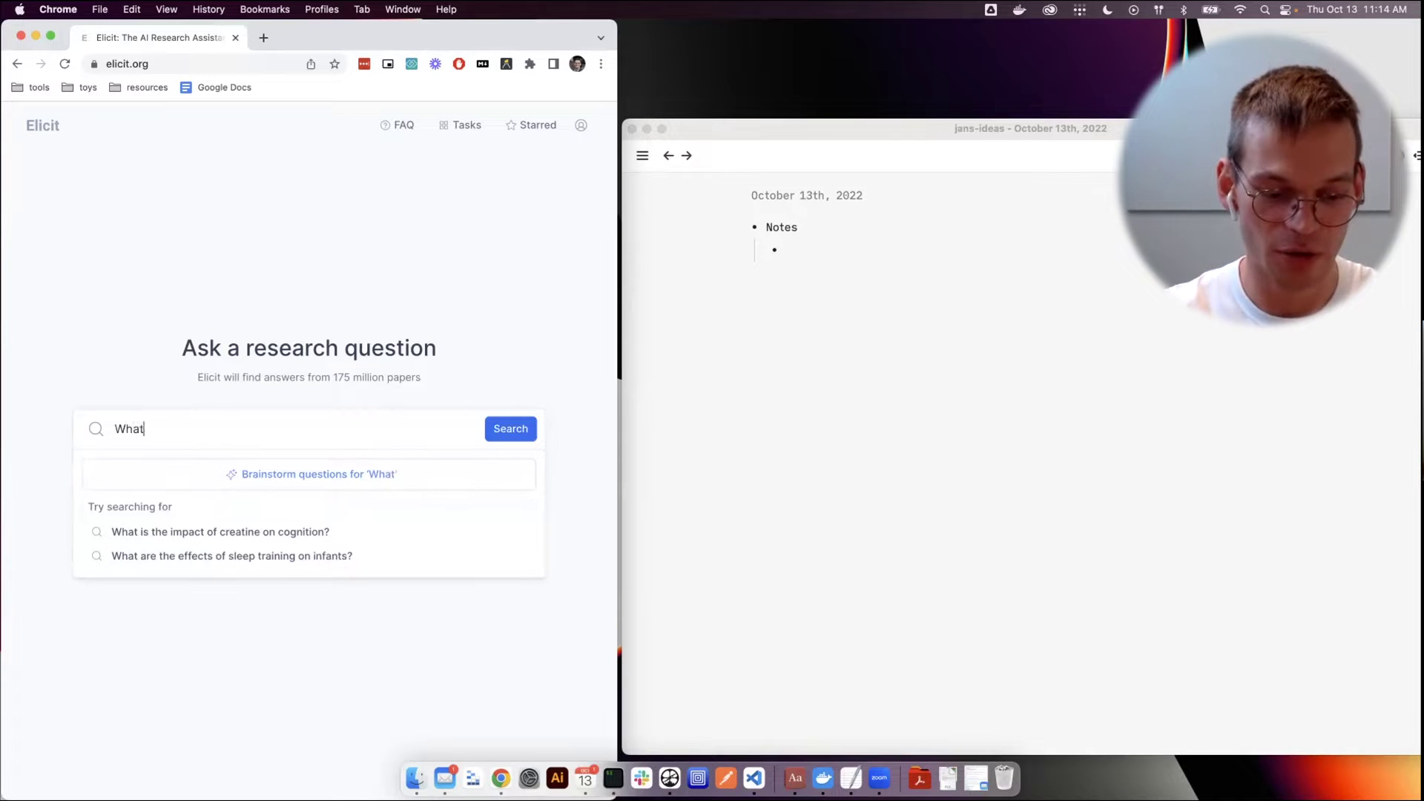
type(" type of inhib")
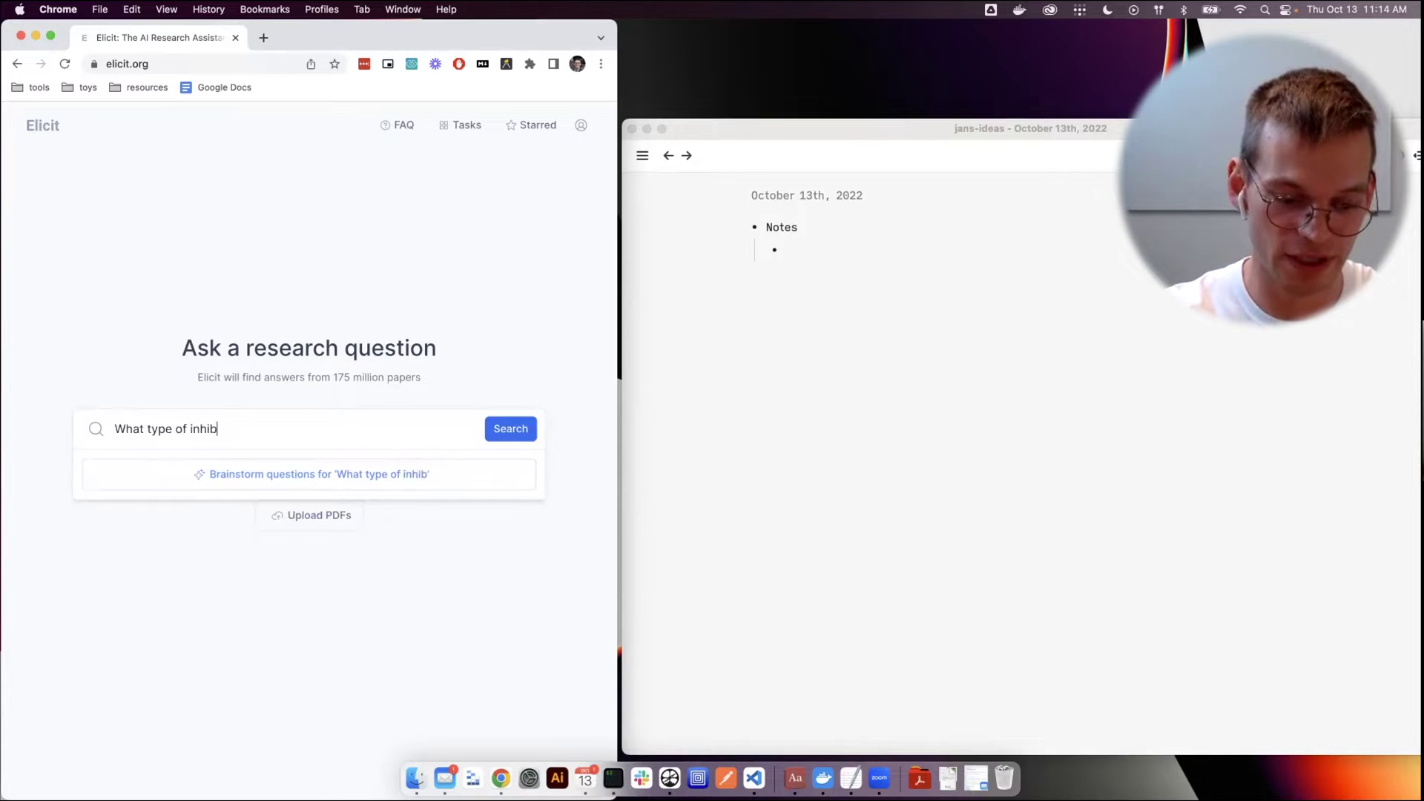
type("itory plastic")
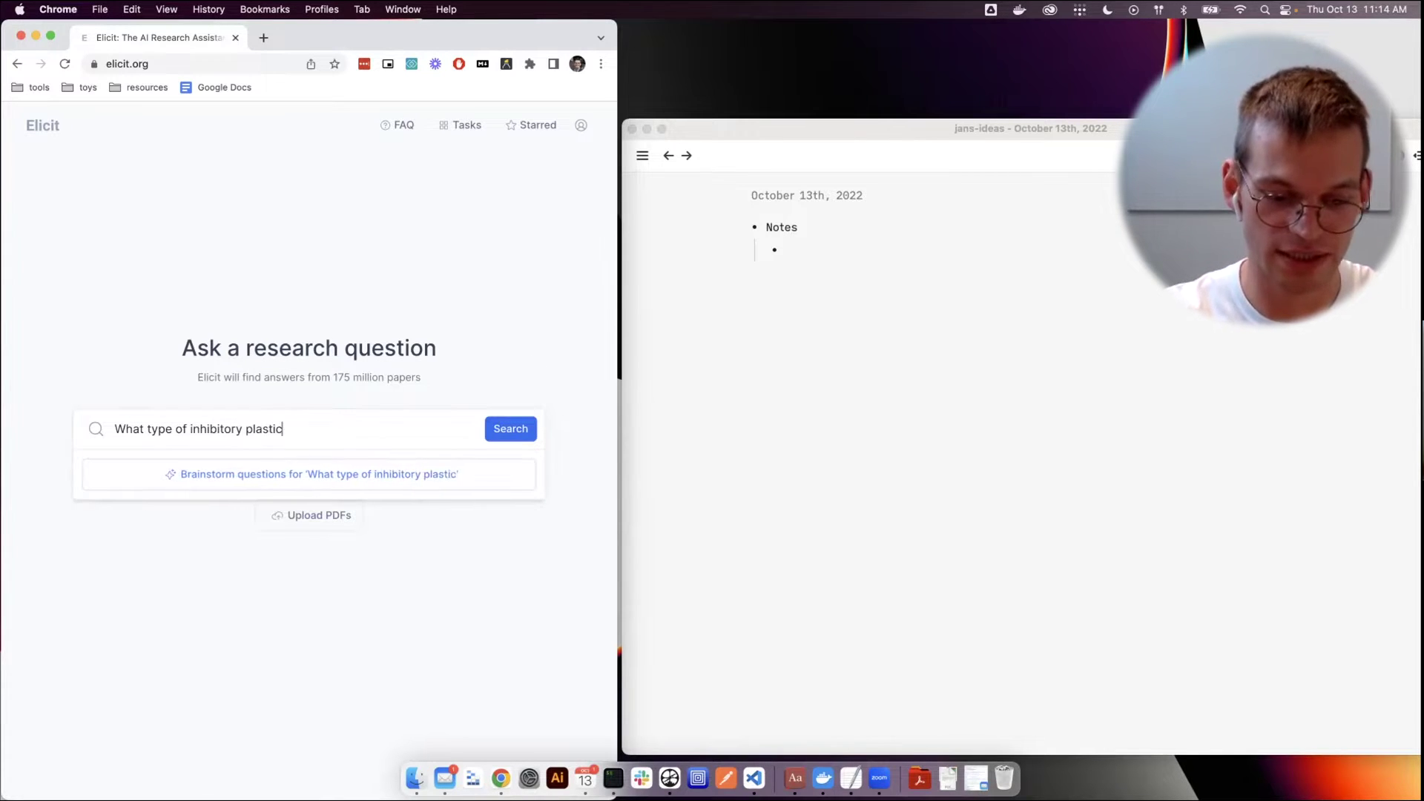
type("ity exists in the developing")
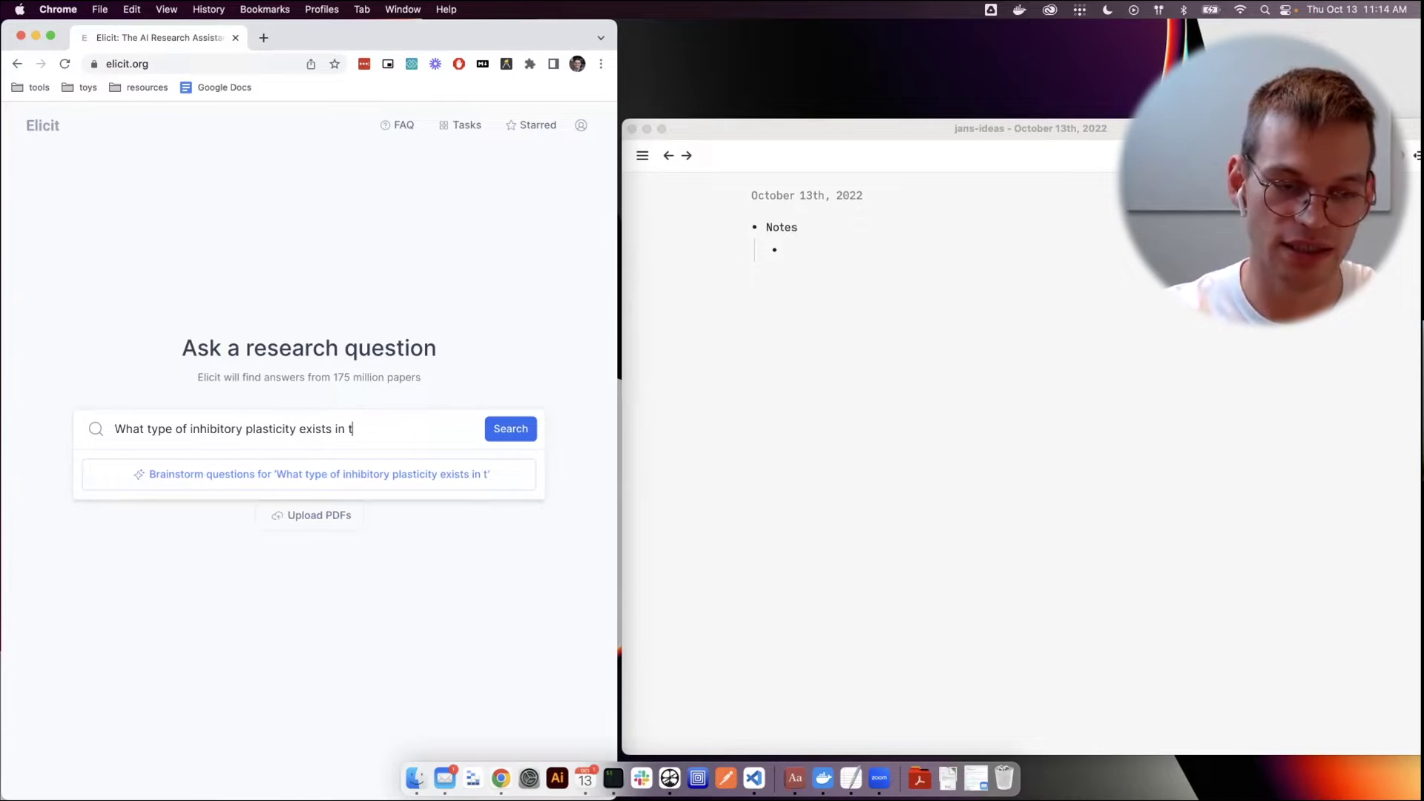
type(" brain?")
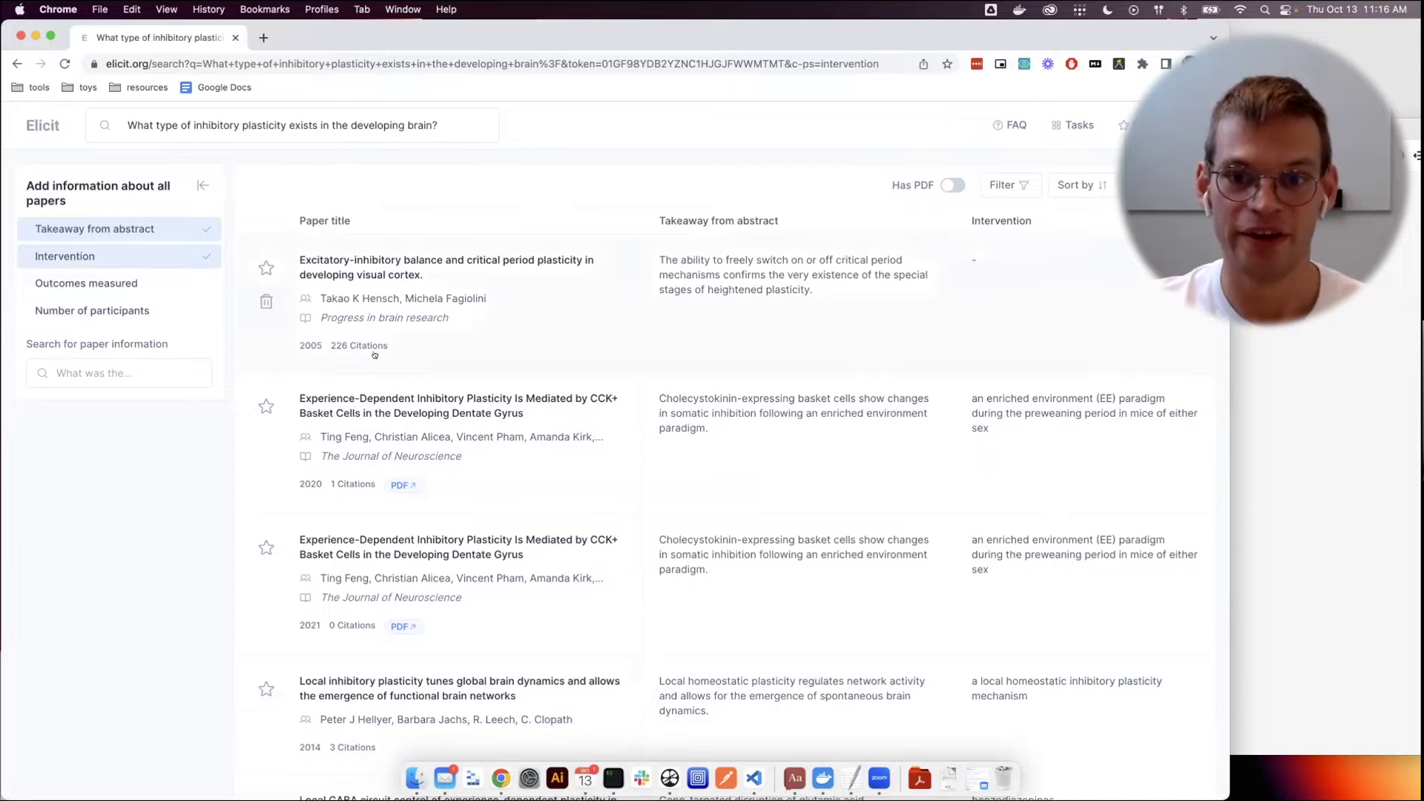
Star the Balance, Control, and Codependence paper plus the 2014 and 2016 brain dynamics papers
scroll(439, 472, "down", 1)
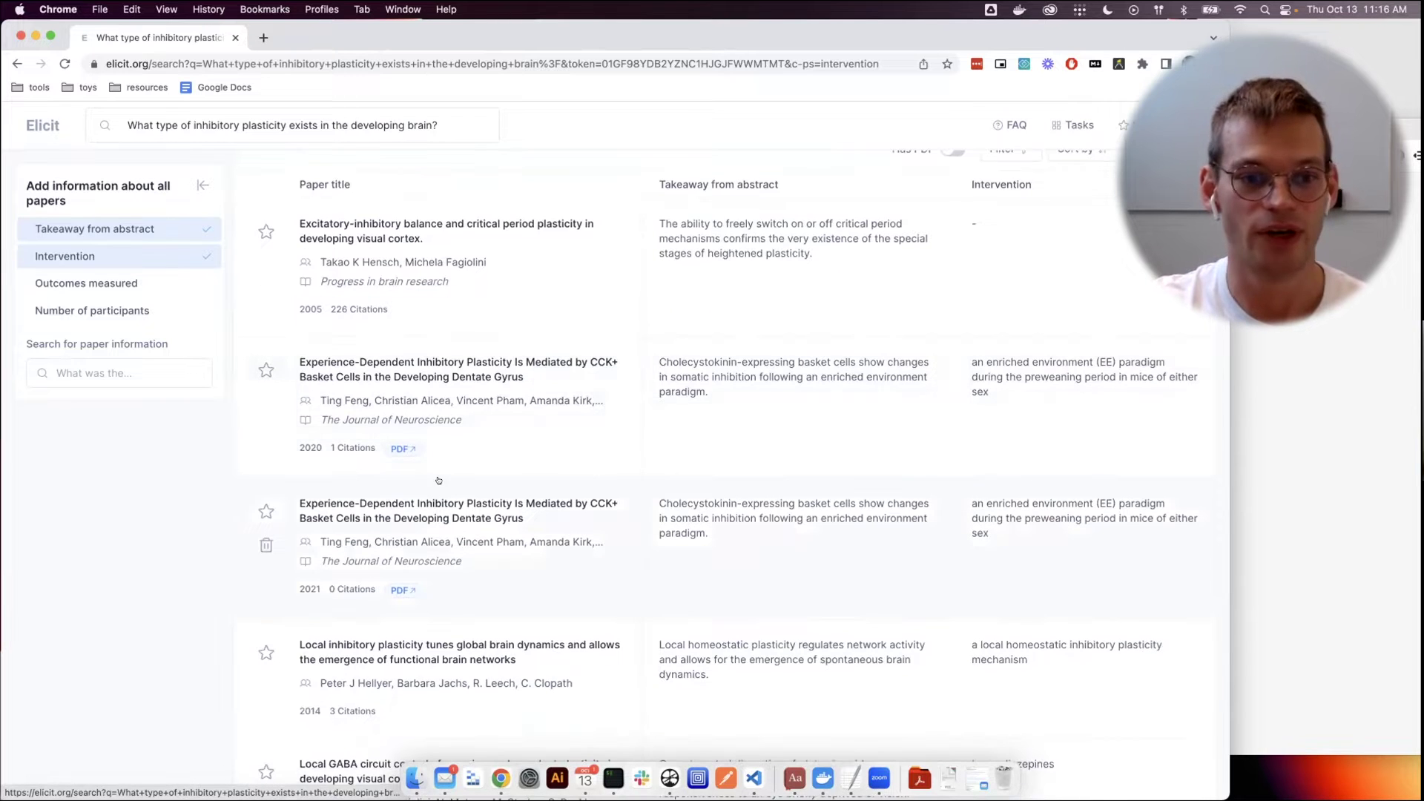
scroll(436, 510, "up", 2)
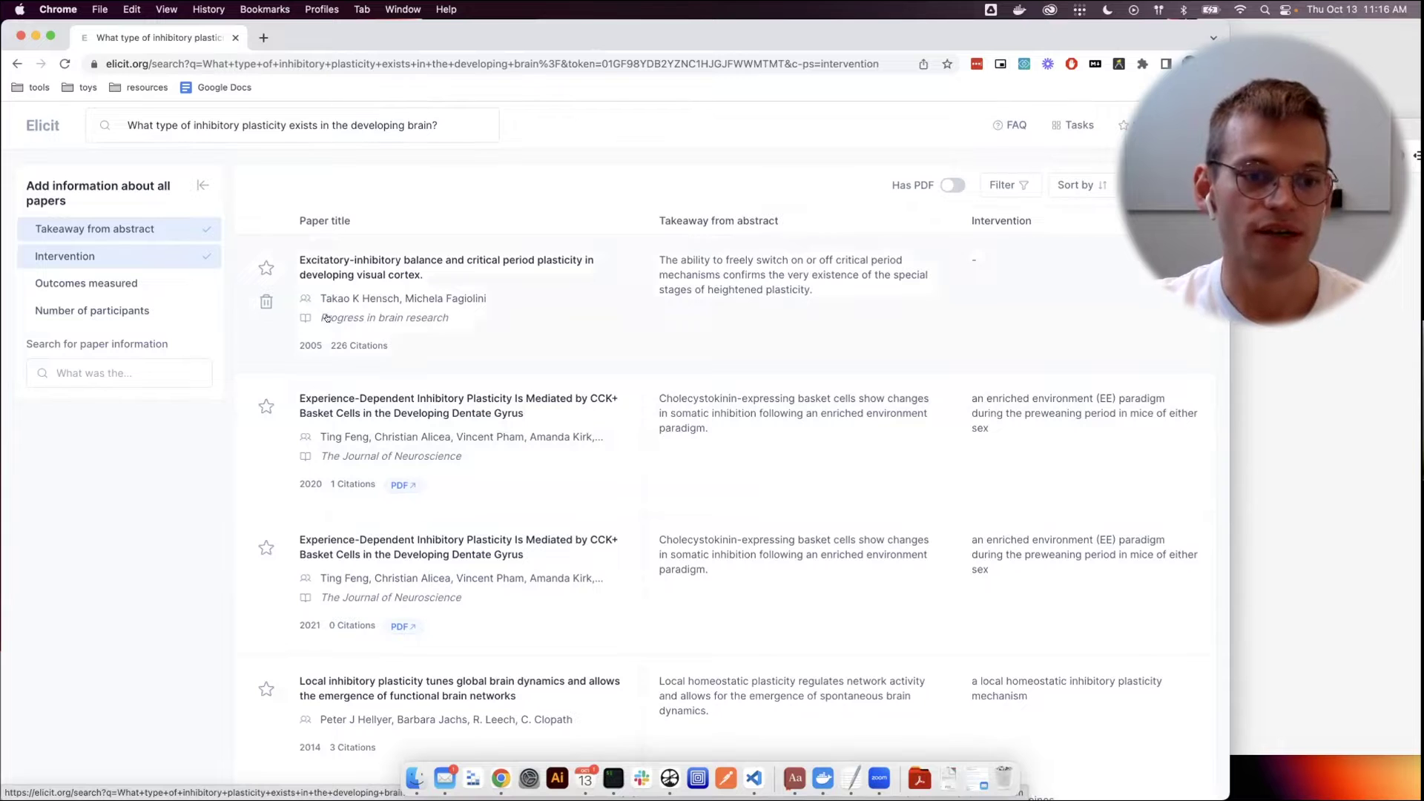
scroll(296, 496, "down", 5)
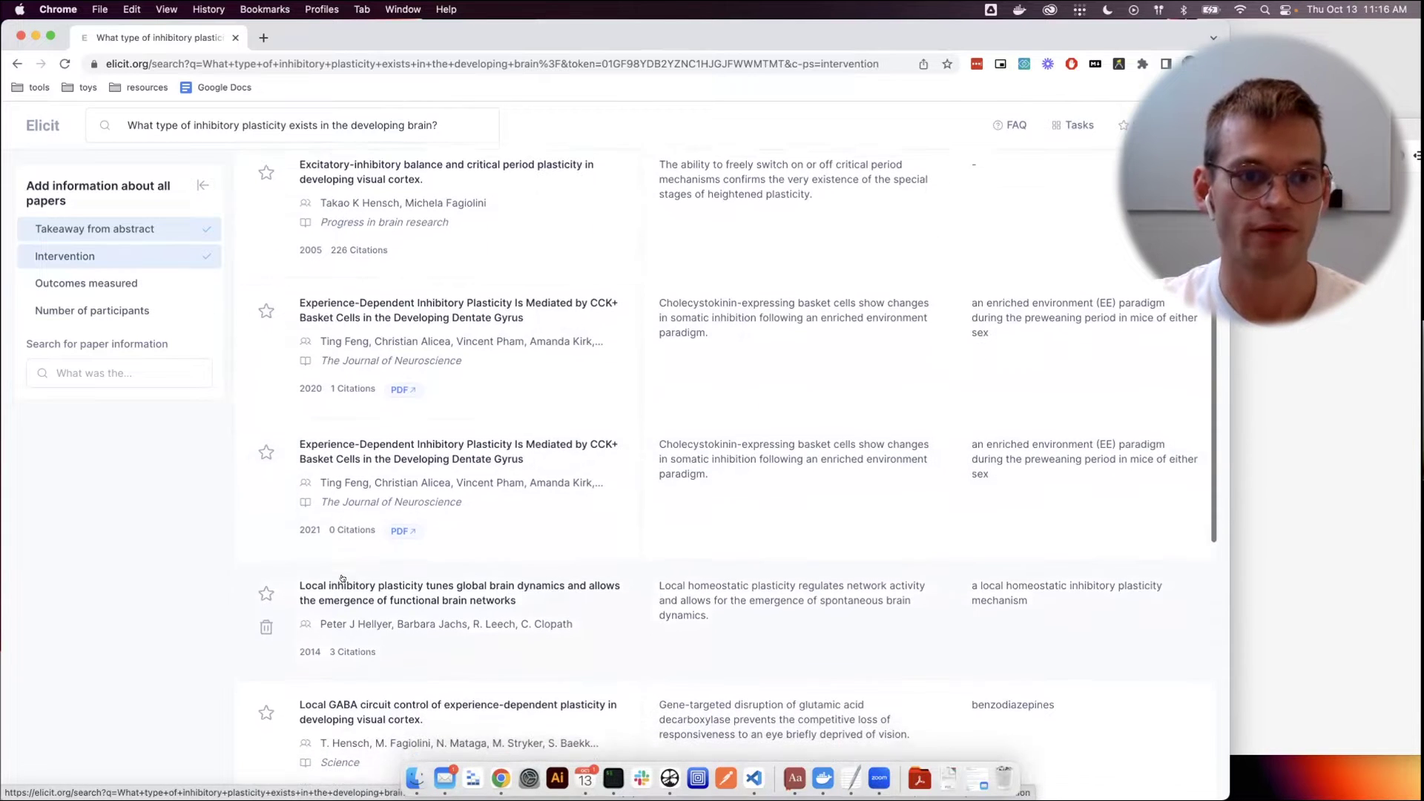
scroll(343, 576, "down", 1)
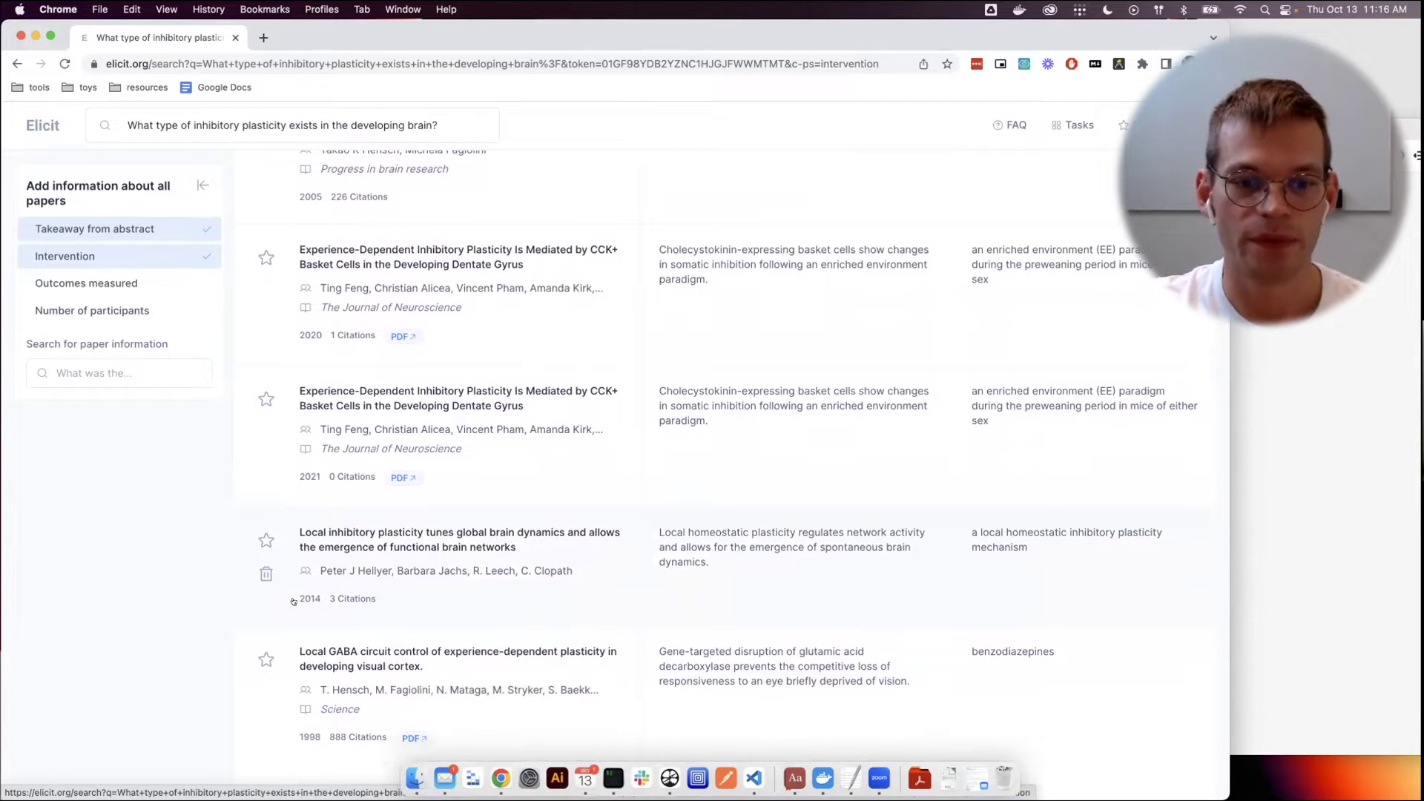
scroll(327, 612, "down", 1)
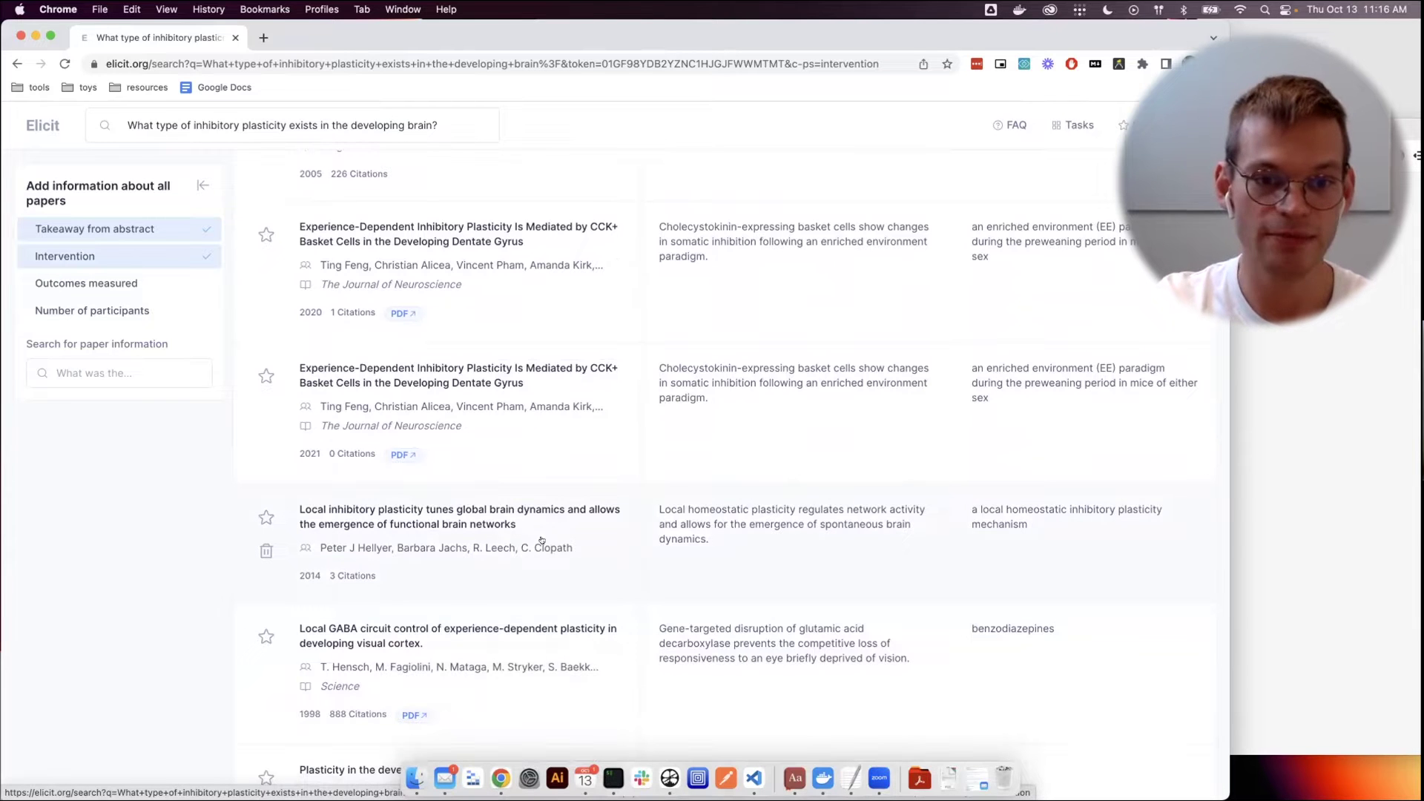
scroll(527, 556, "down", 5)
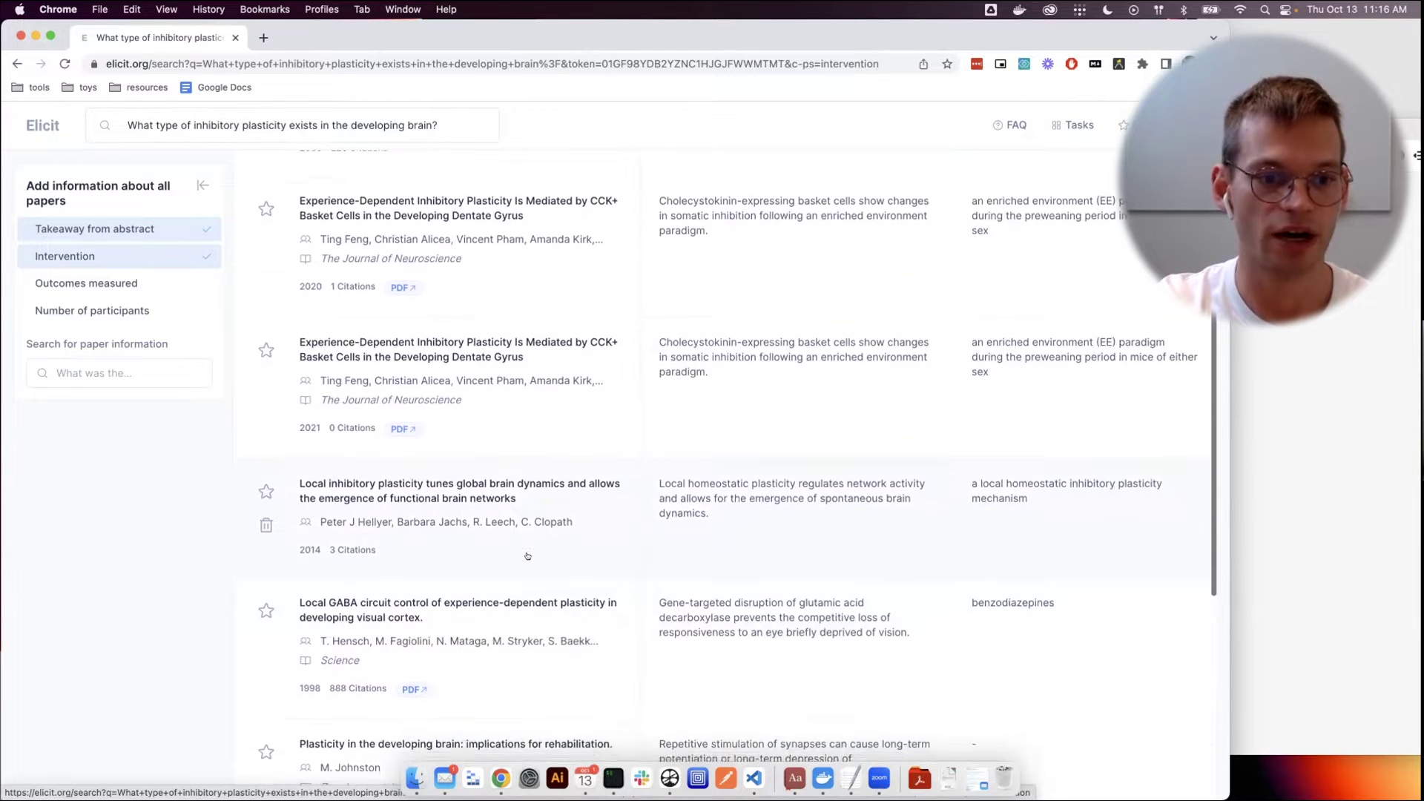
scroll(521, 565, "down", 3)
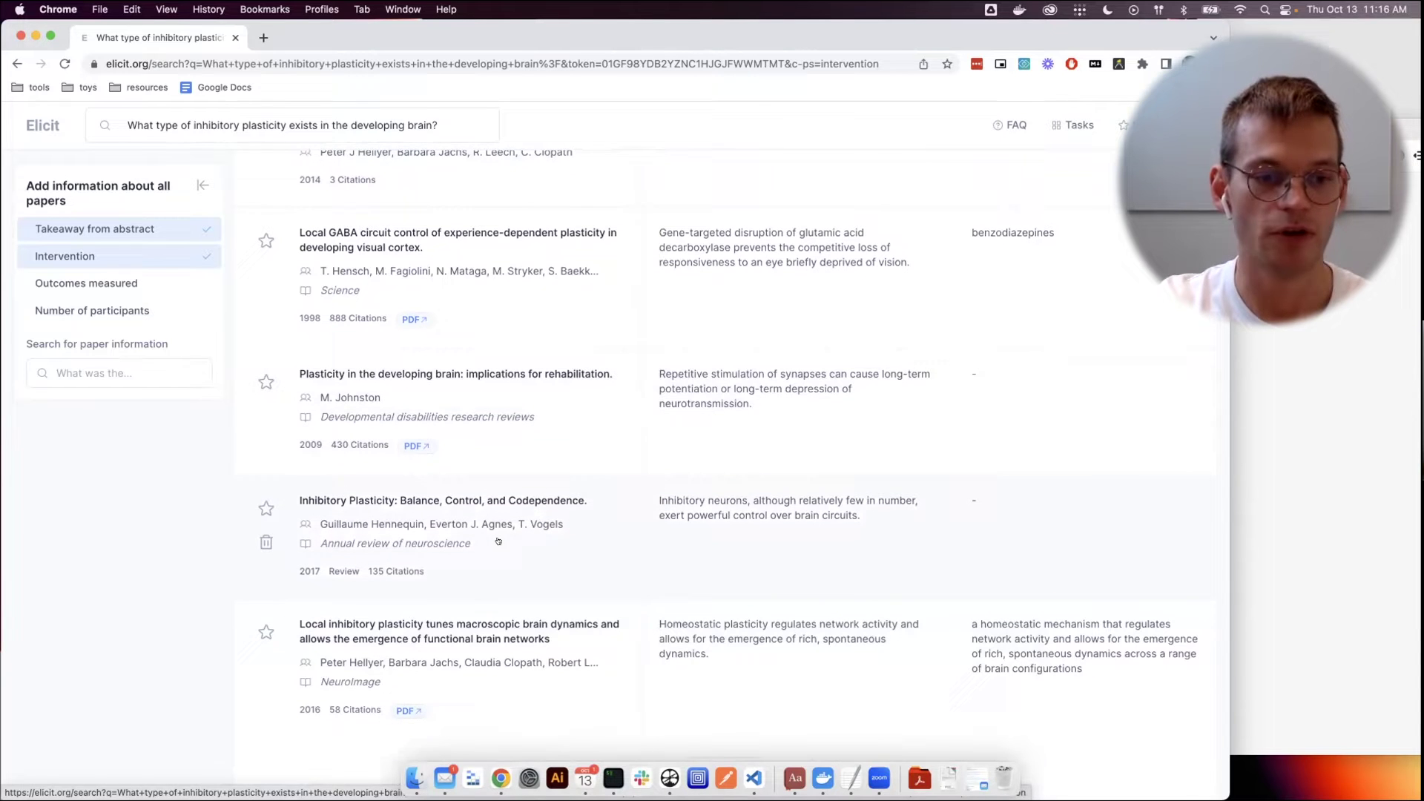
scroll(511, 531, "down", 1)
left_click(266, 495)
scroll(272, 320, "up", 3)
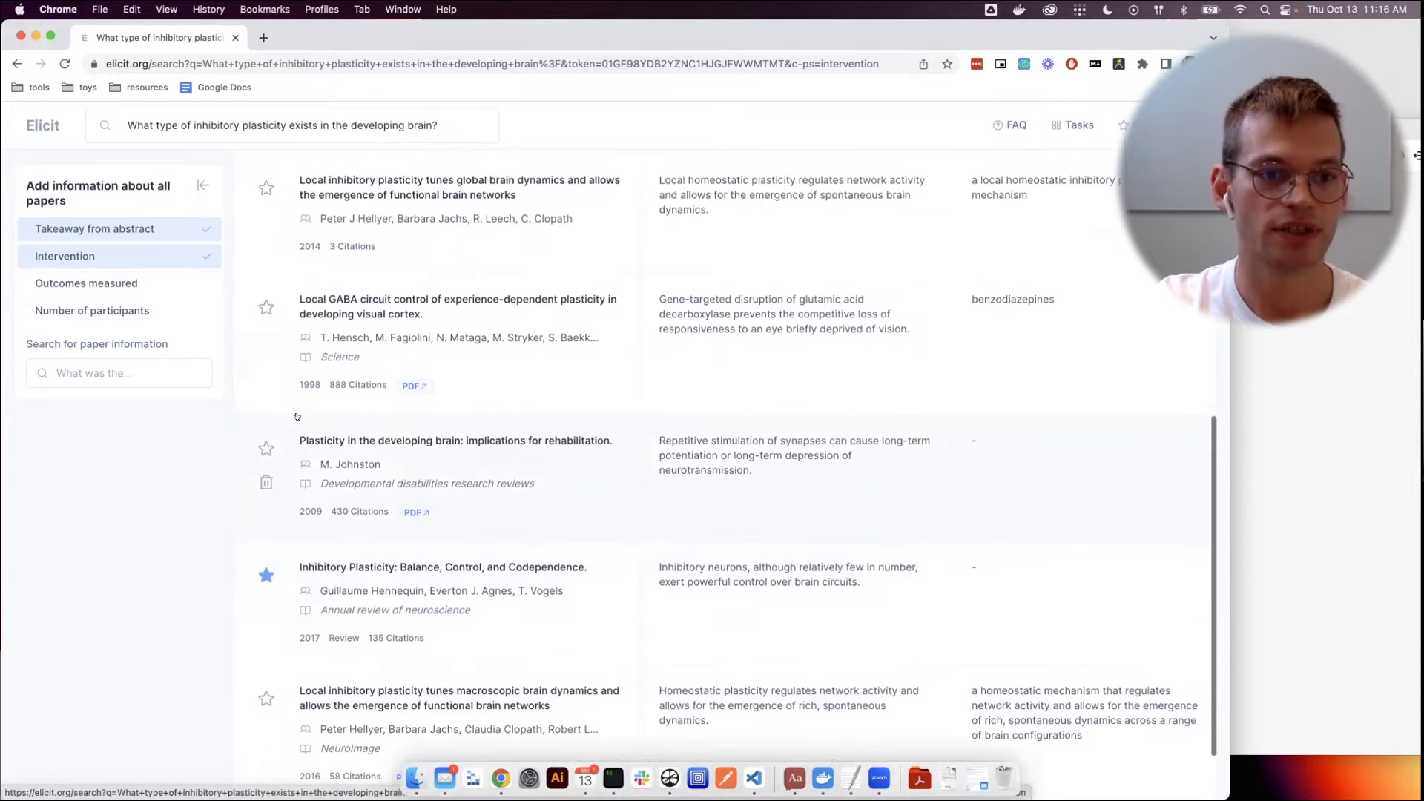
left_click(266, 325)
scroll(376, 528, "down", 3)
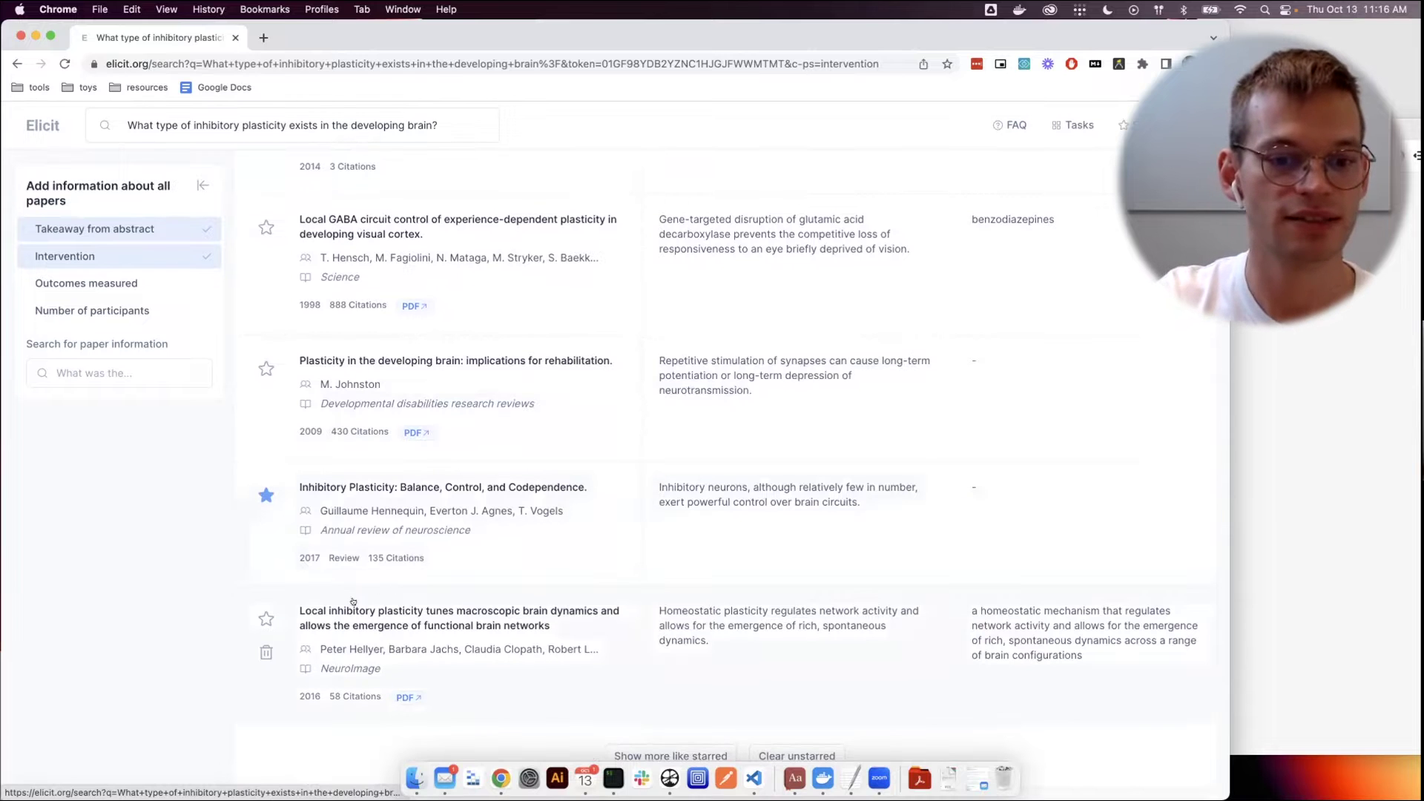
left_click(266, 618)
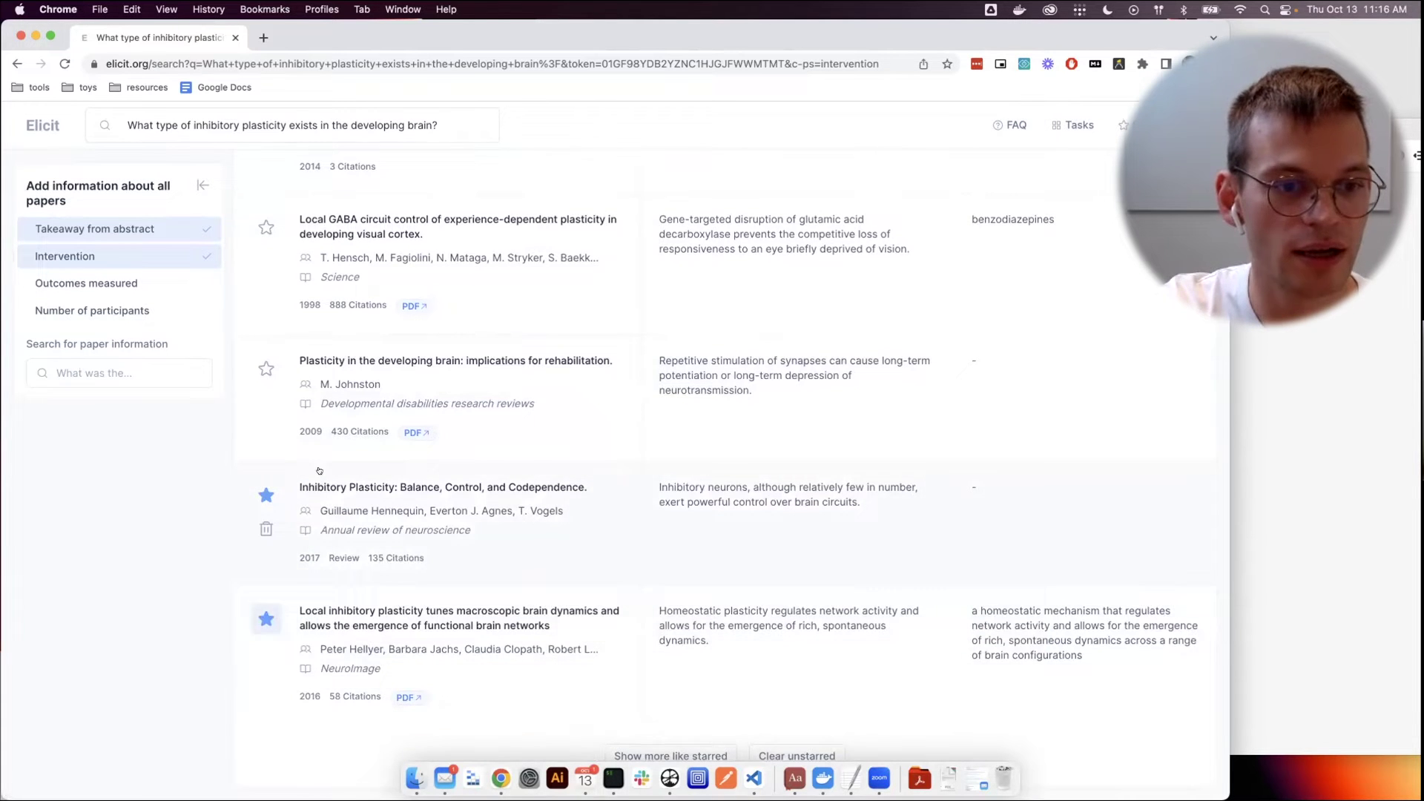
Remove the 2020 and 2021 Experience-Dependent Inhibitory Plasticity papers from the results
scroll(344, 428, "up", 8)
scroll(397, 482, "down", 1)
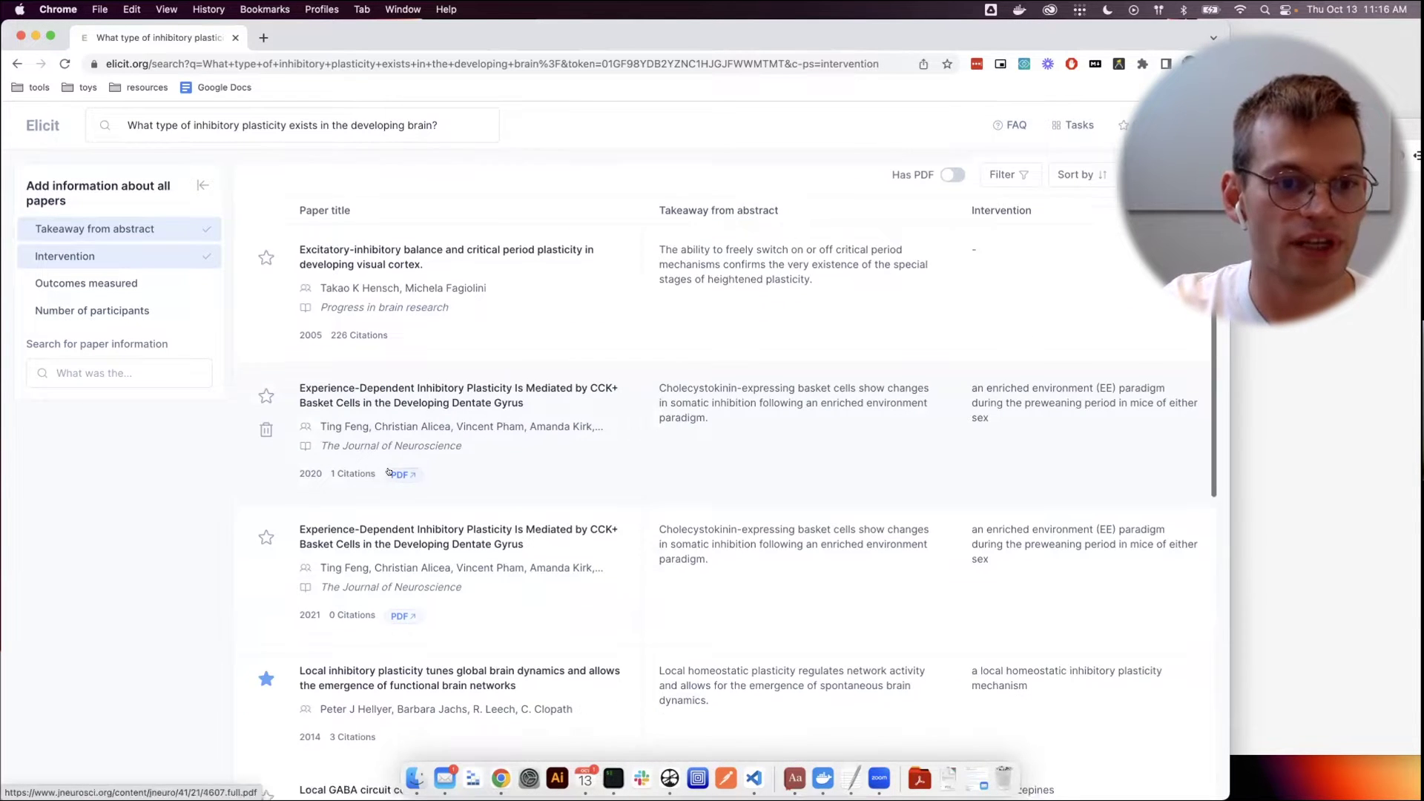
scroll(401, 556, "down", 1)
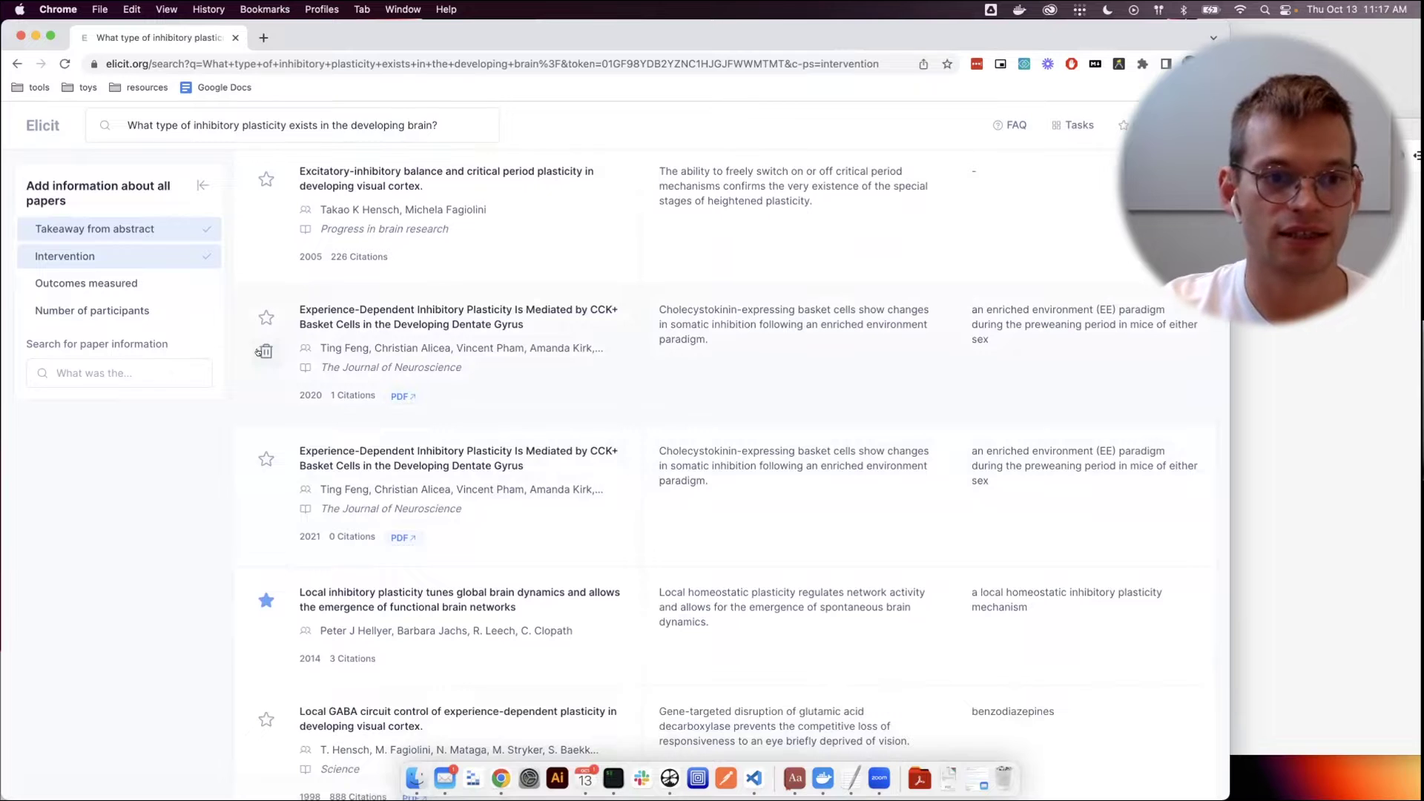
left_click(261, 351)
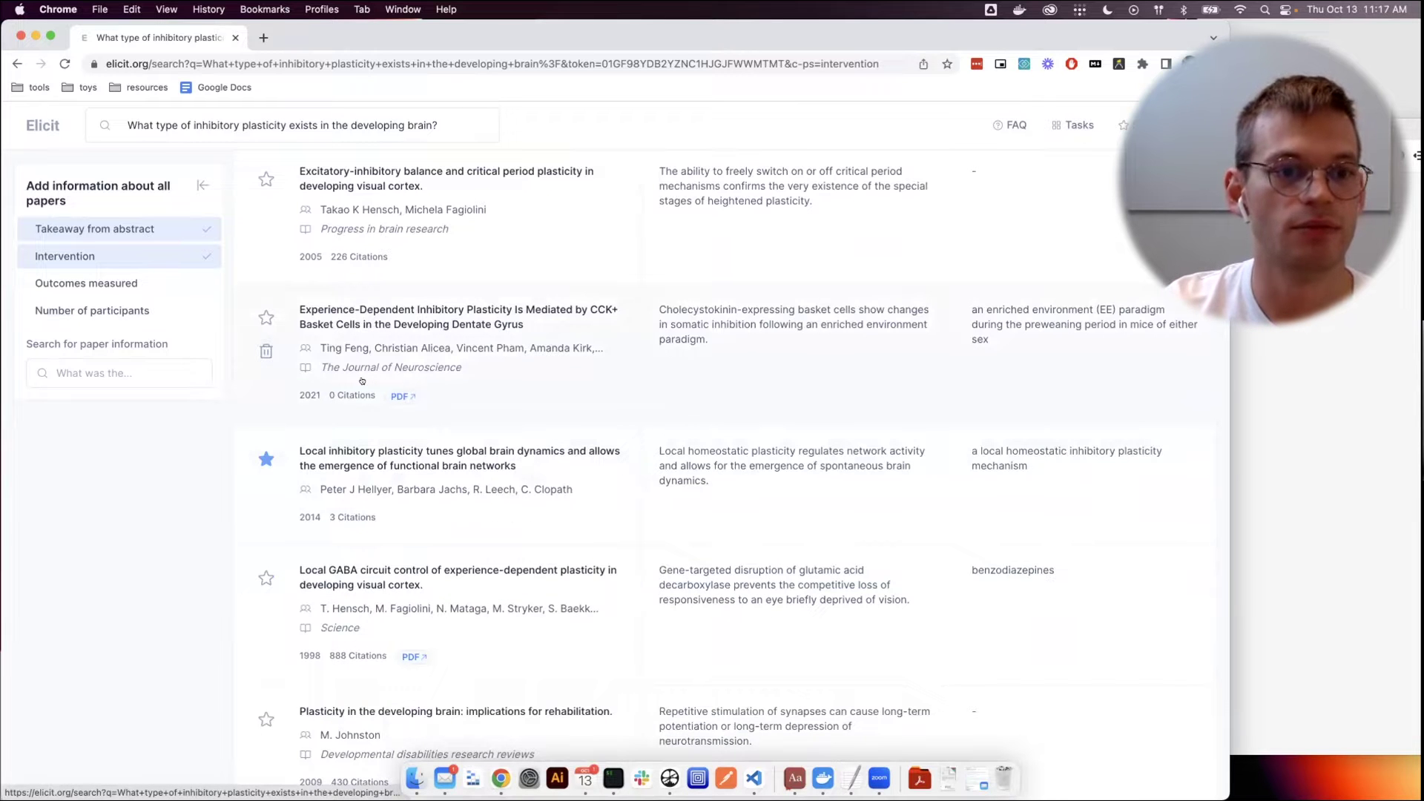
left_click(264, 350)
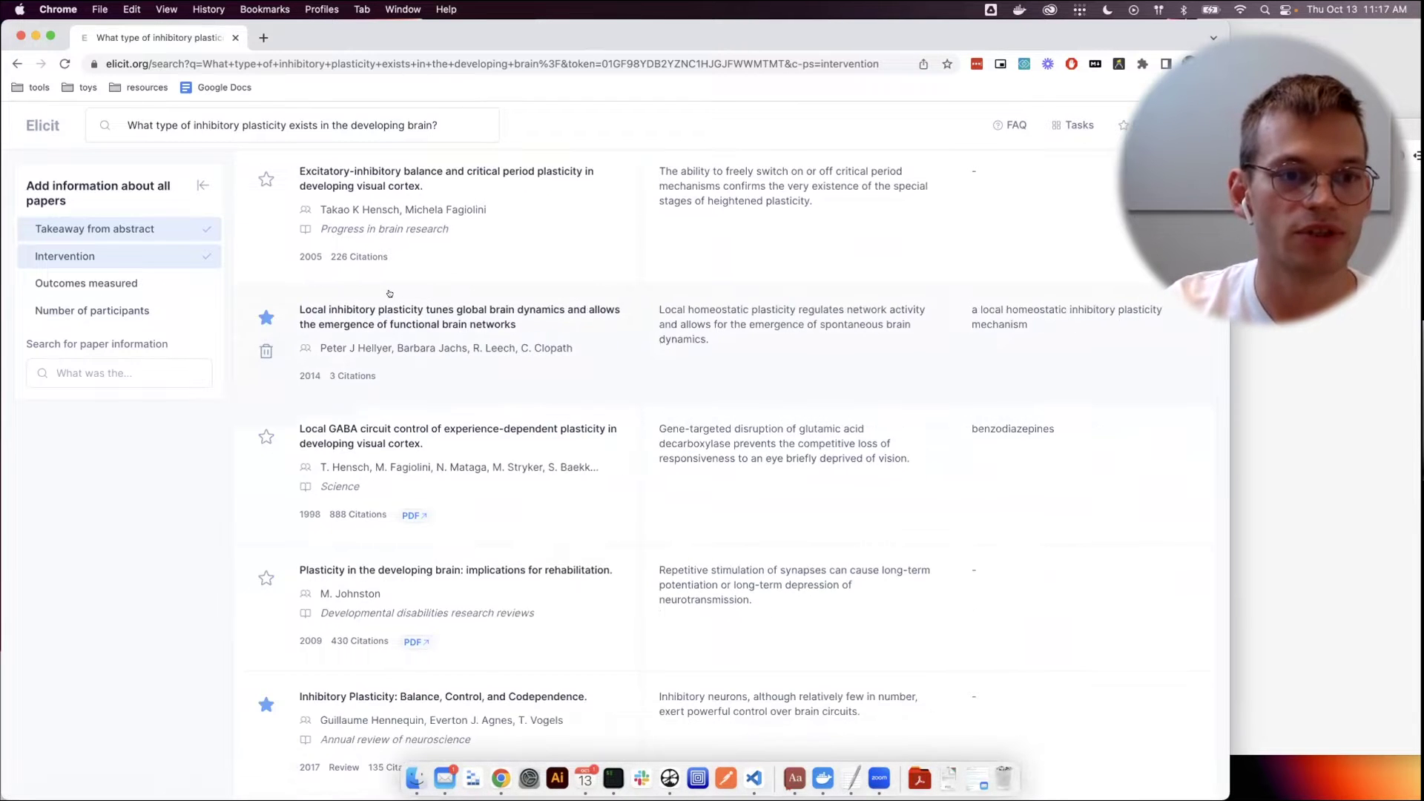
scroll(667, 371, "down", 1)
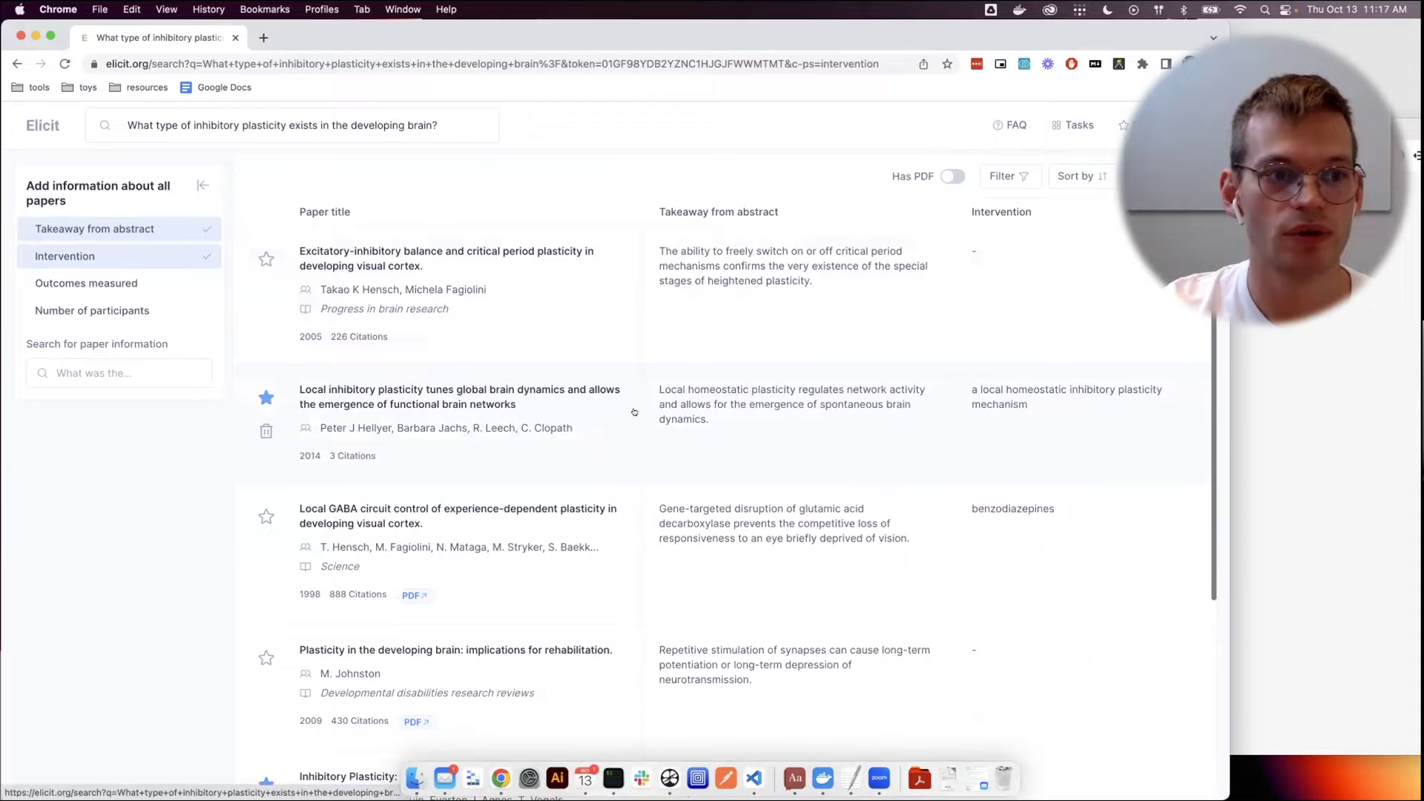
scroll(634, 412, "down", 4)
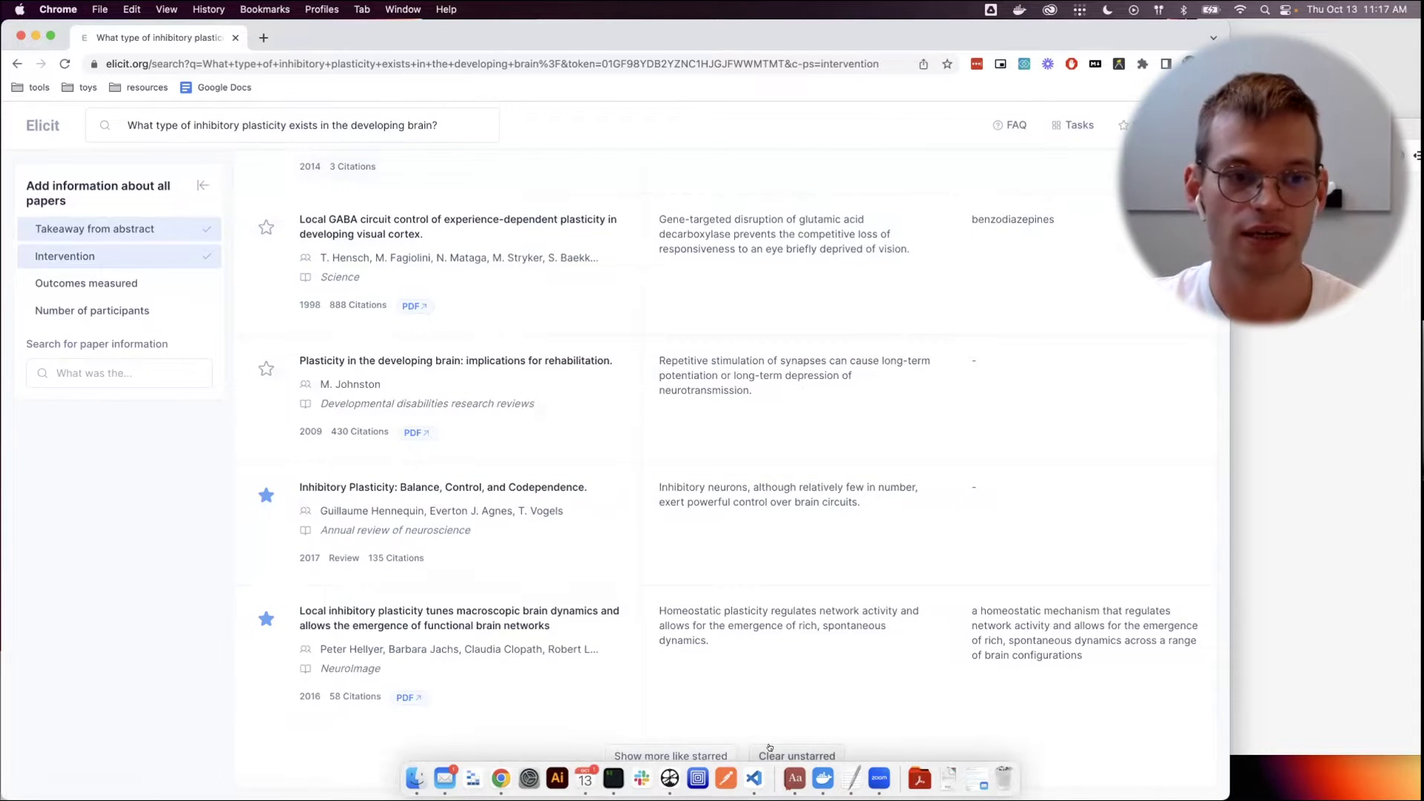
Drop all unstarred papers and look for more papers similar to the three starred ones
left_click(796, 755)
left_click(668, 647)
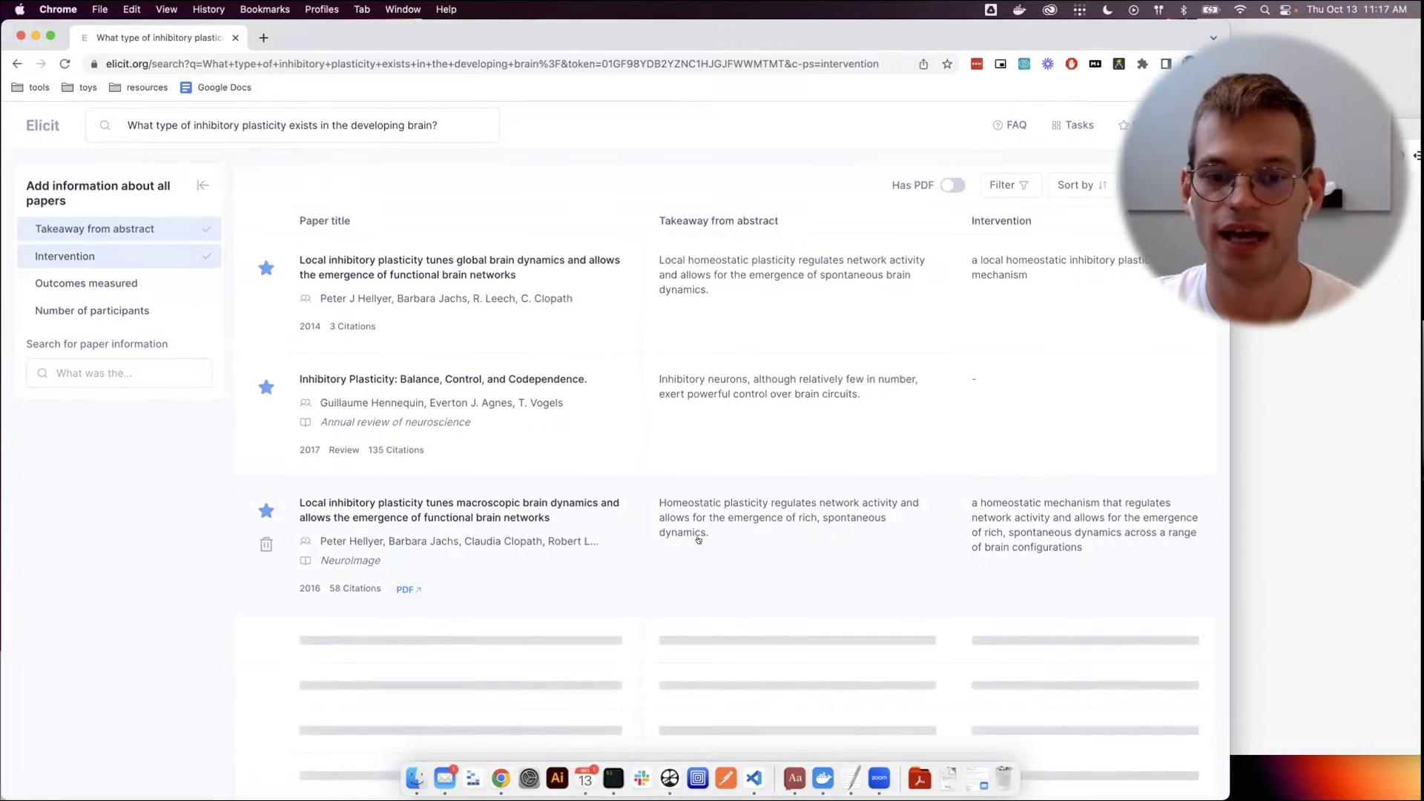
scroll(698, 540, "down", 2)
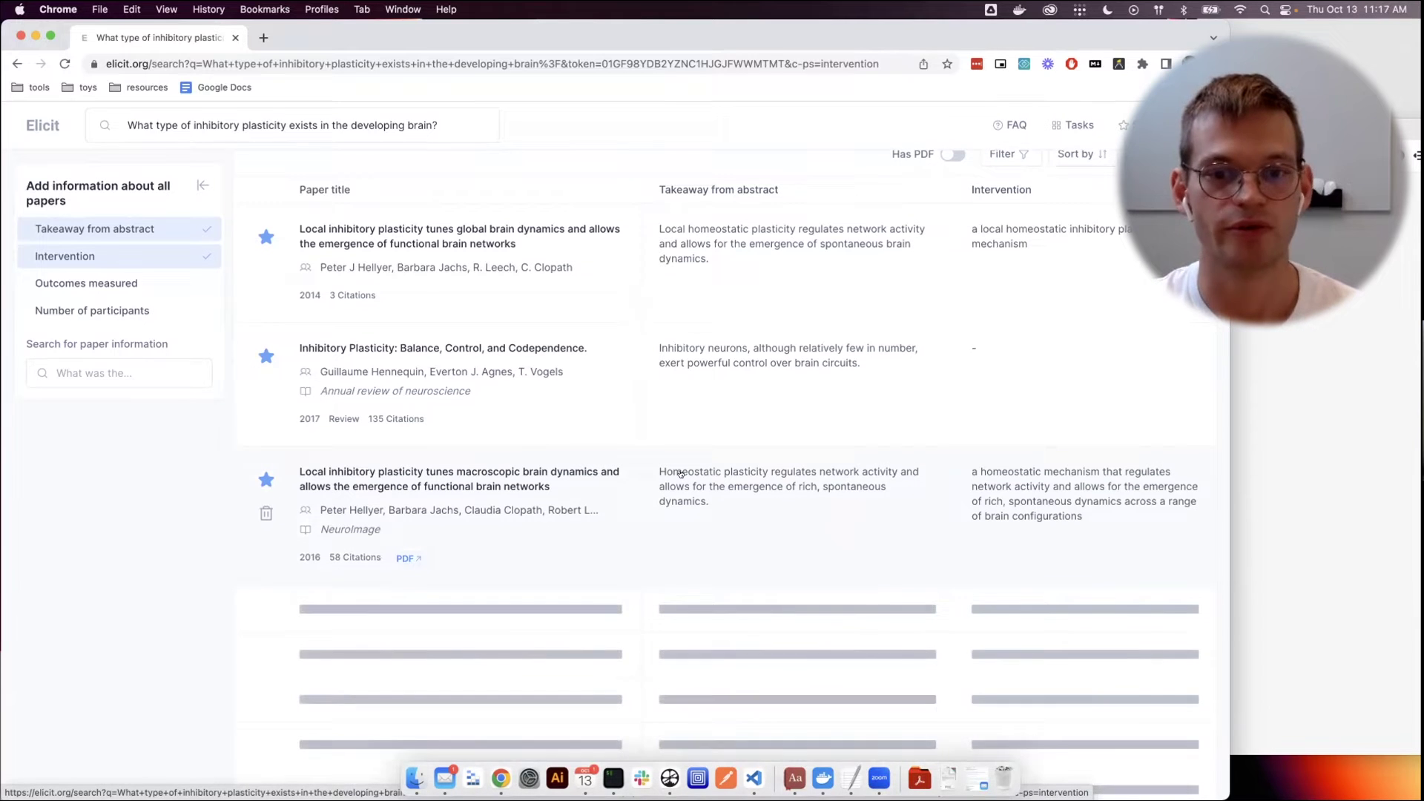
scroll(649, 483, "down", 1)
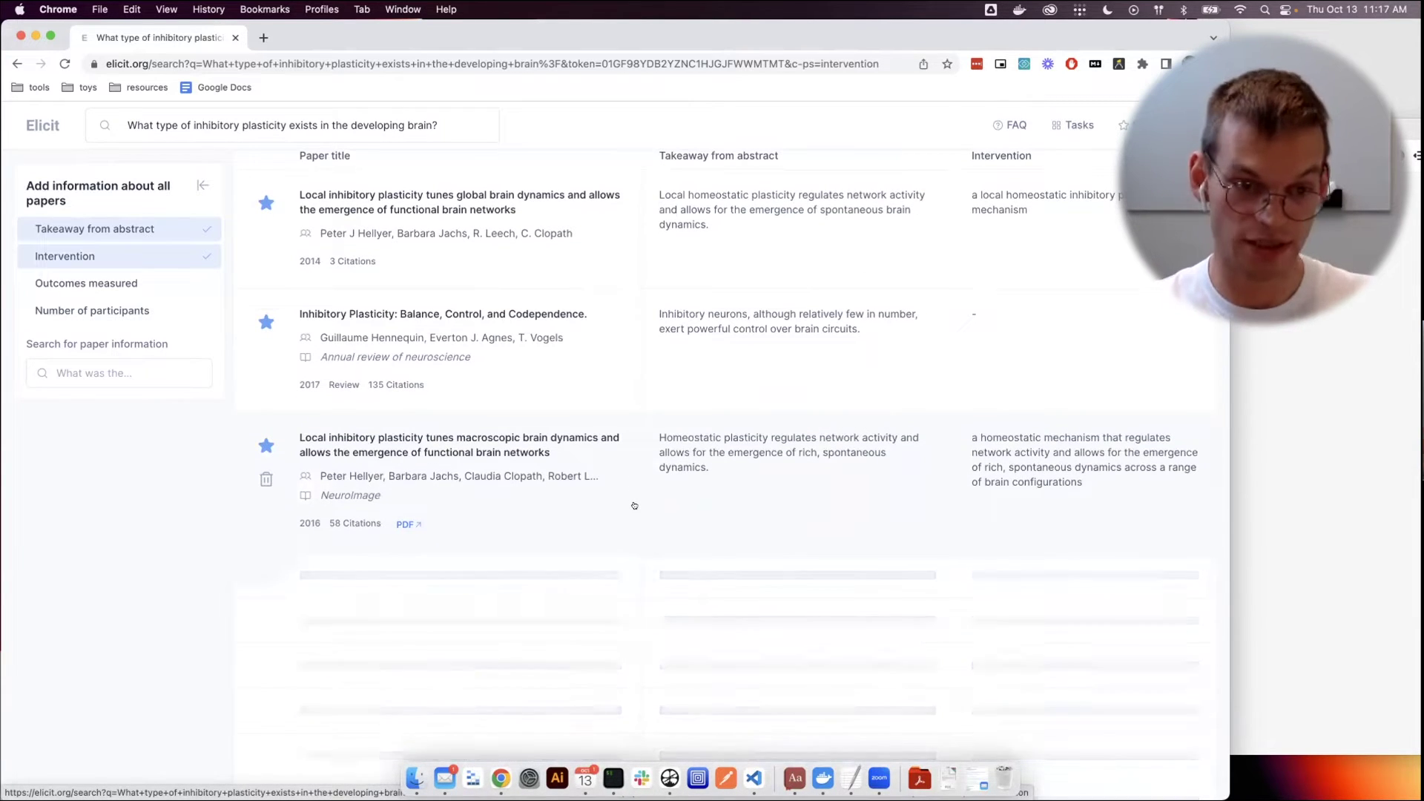
scroll(589, 508, "down", 1)
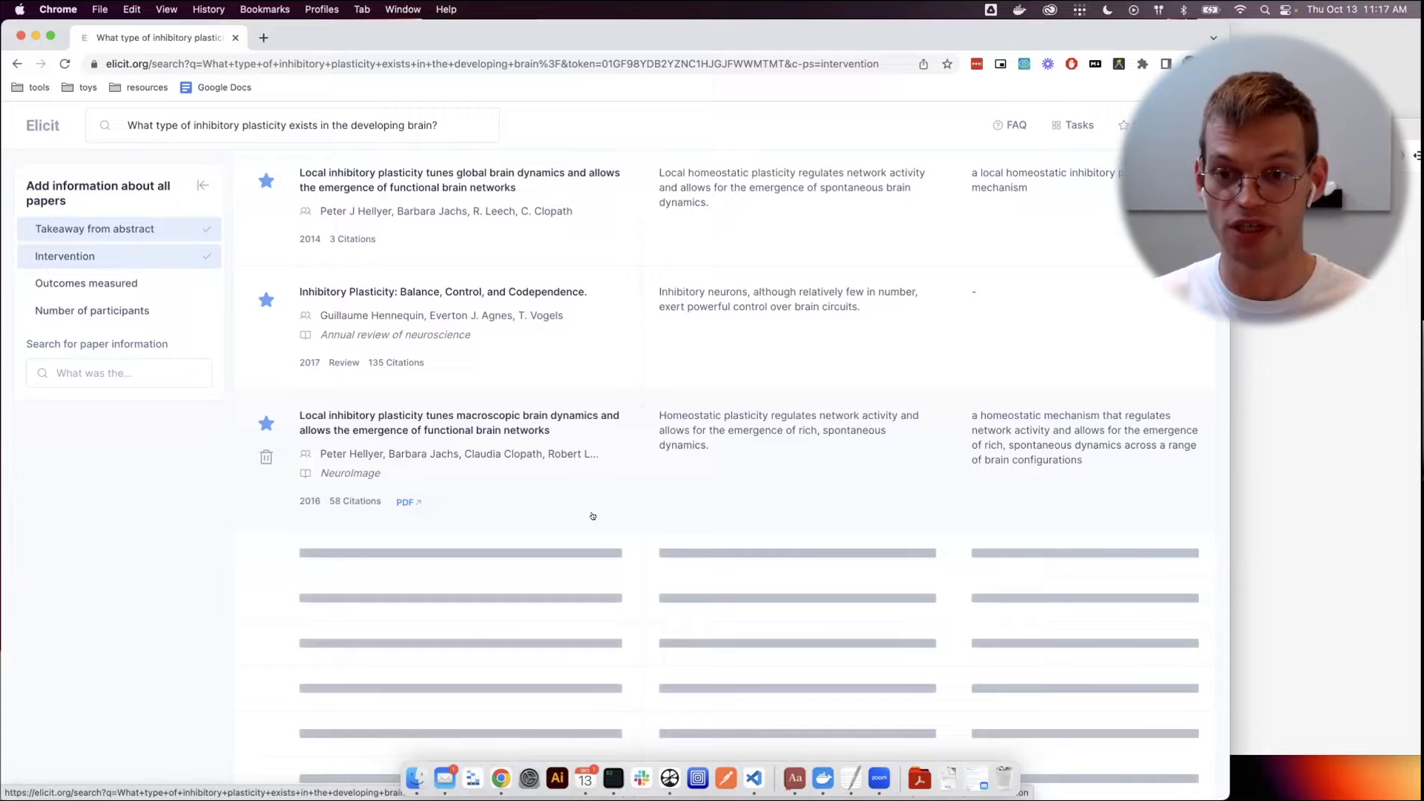
scroll(534, 415, "up", 2)
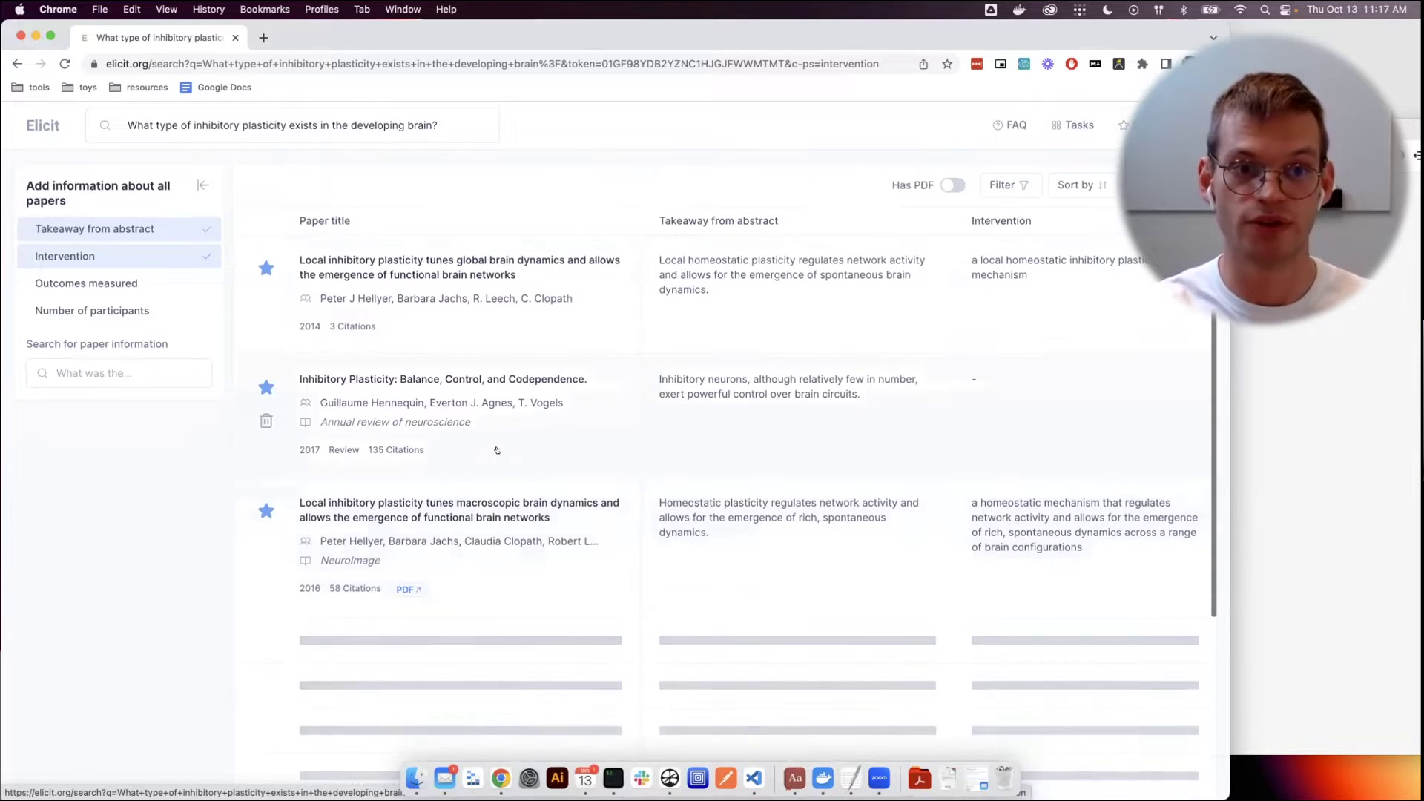
Open the 2014 global brain dynamics paper's detail page and select its abstract
left_click(464, 291)
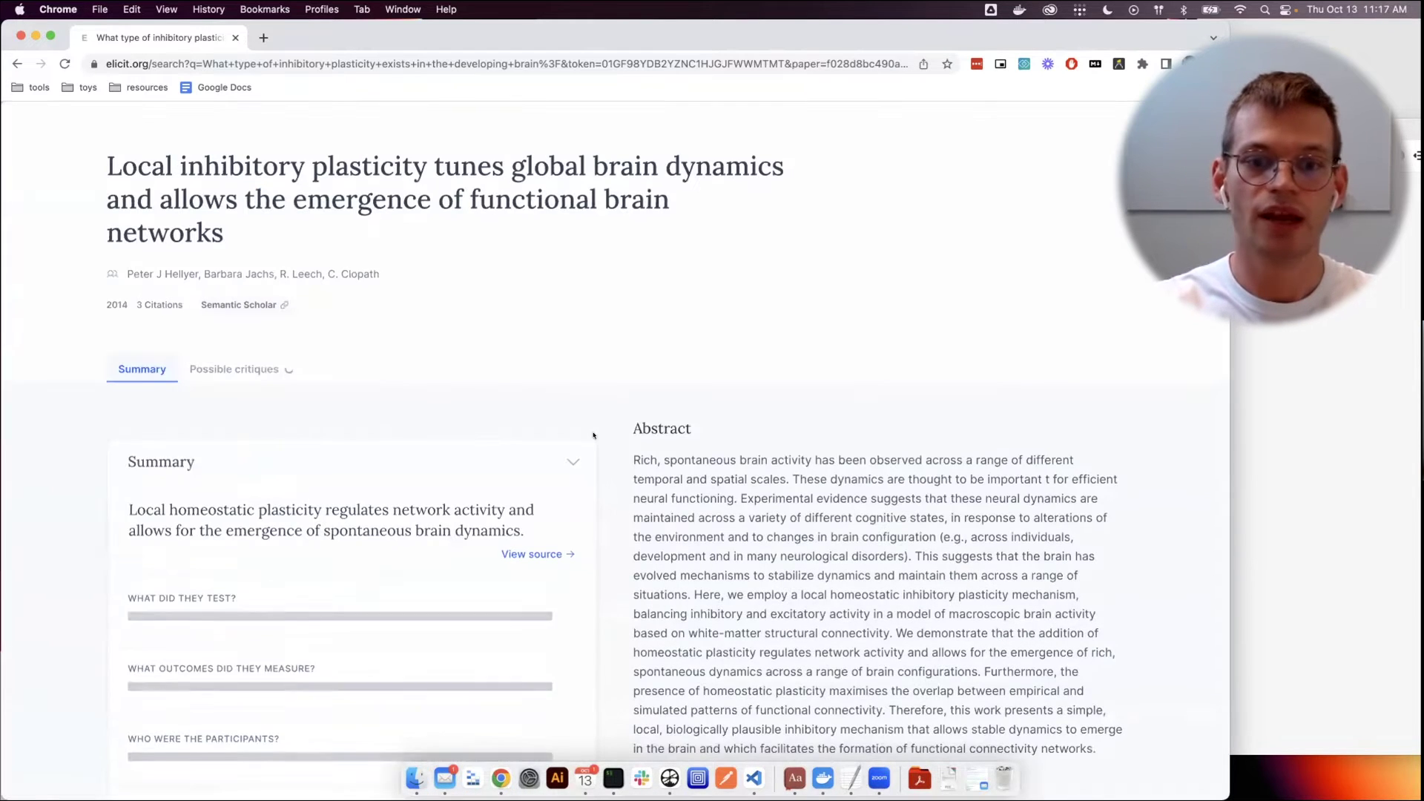
scroll(593, 438, "down", 2)
scroll(667, 348, "down", 1)
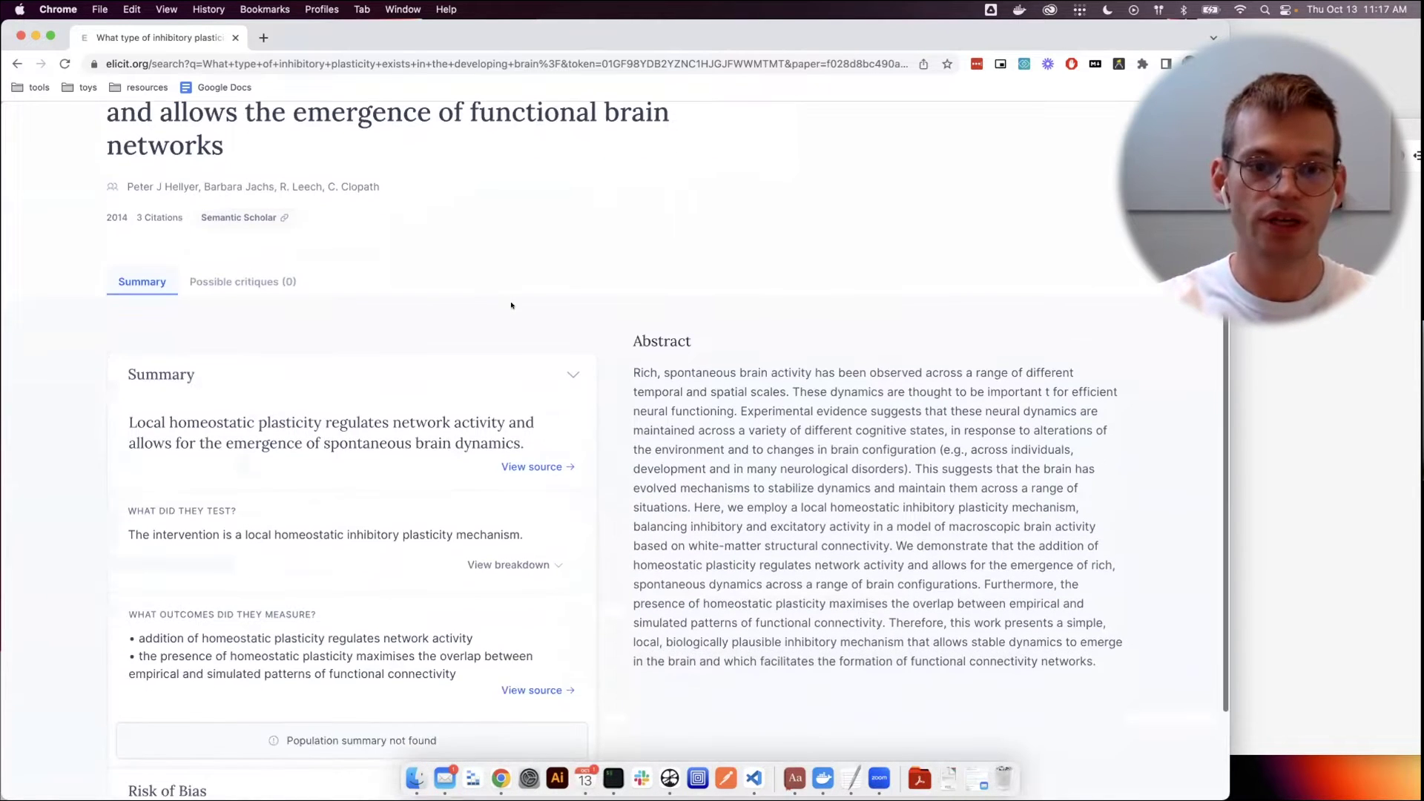
scroll(563, 297, "up", 3)
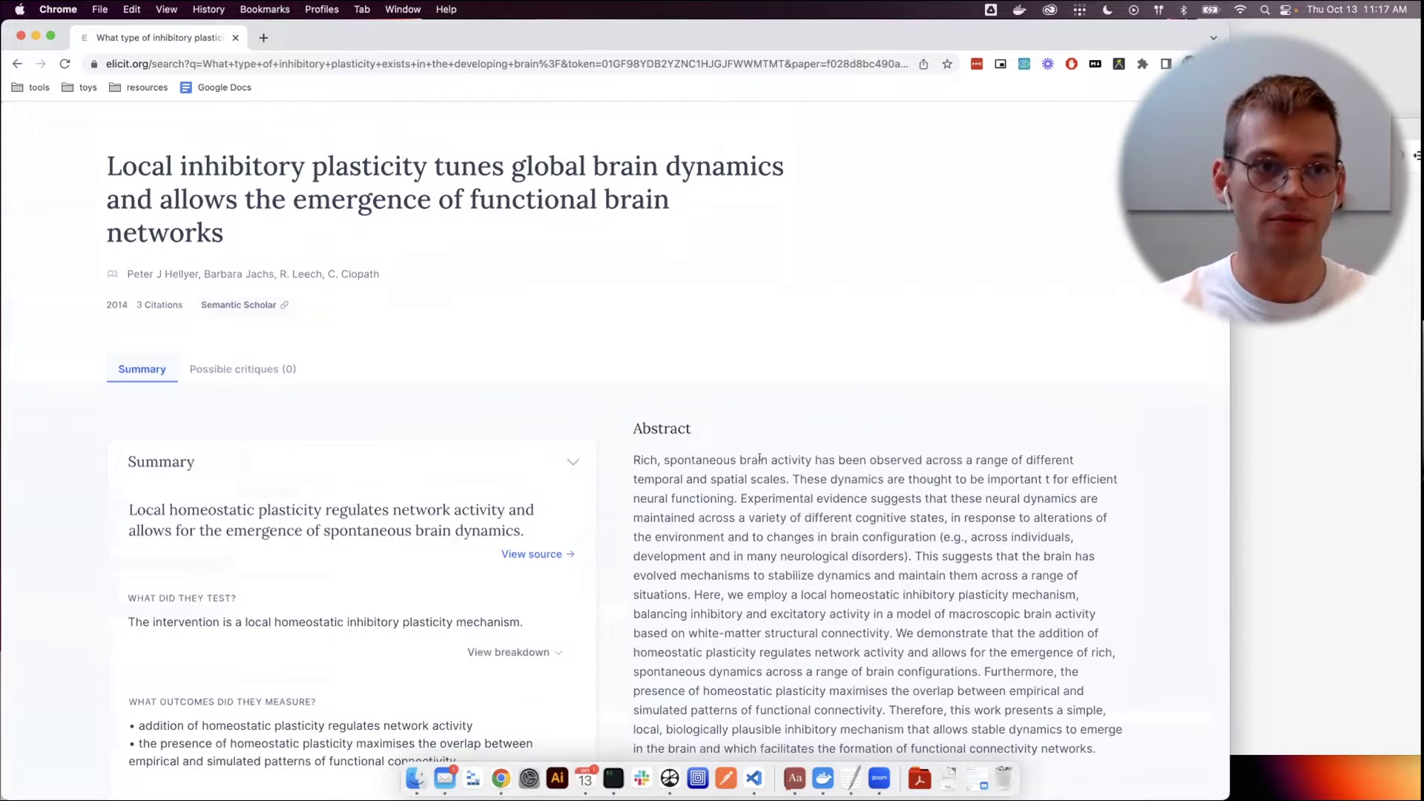
scroll(783, 493, "down", 1)
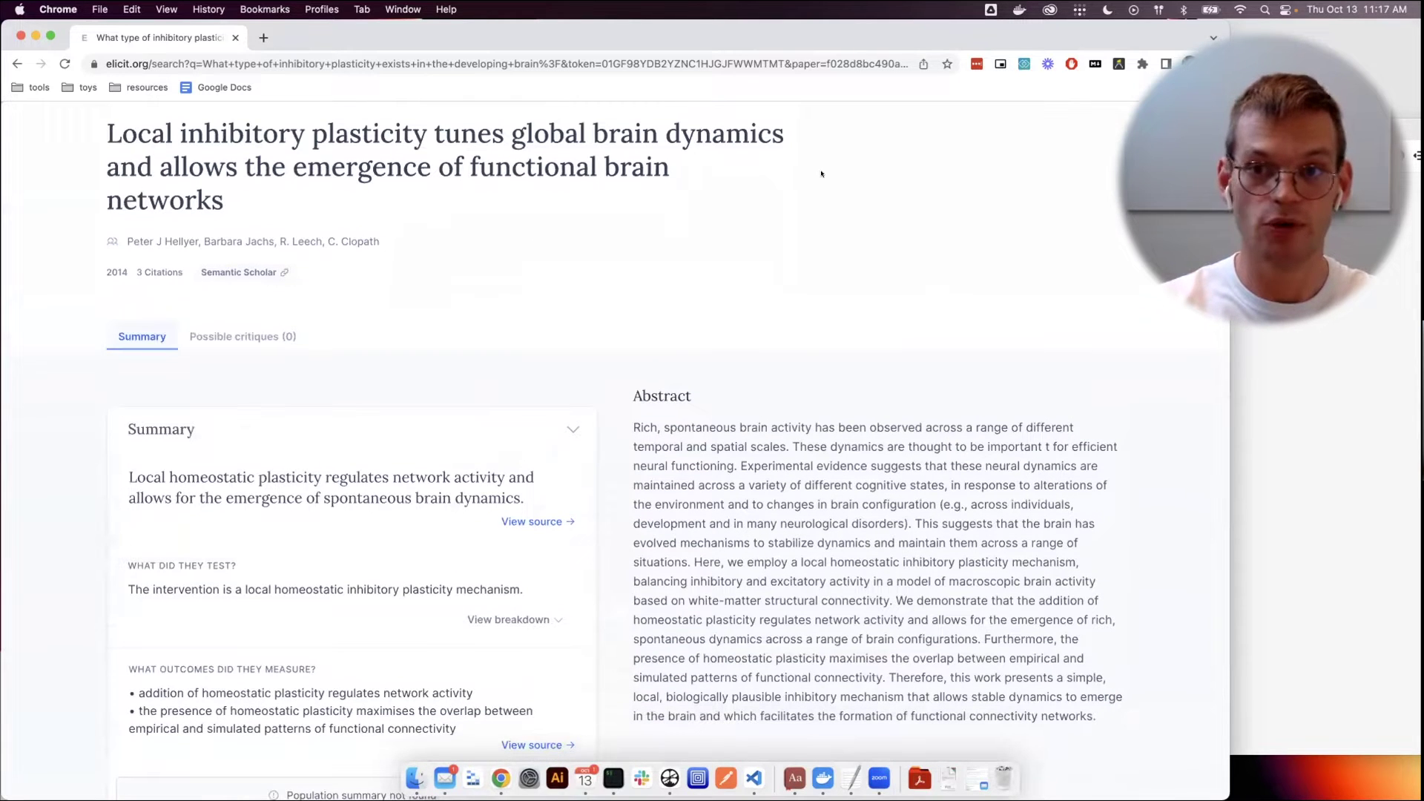
triple_click(833, 471)
Add the 2014 global brain dynamics paper's title under Notes with its abstract nested beneath
triple_click(515, 138)
key("super+c")
key("super+Tab")
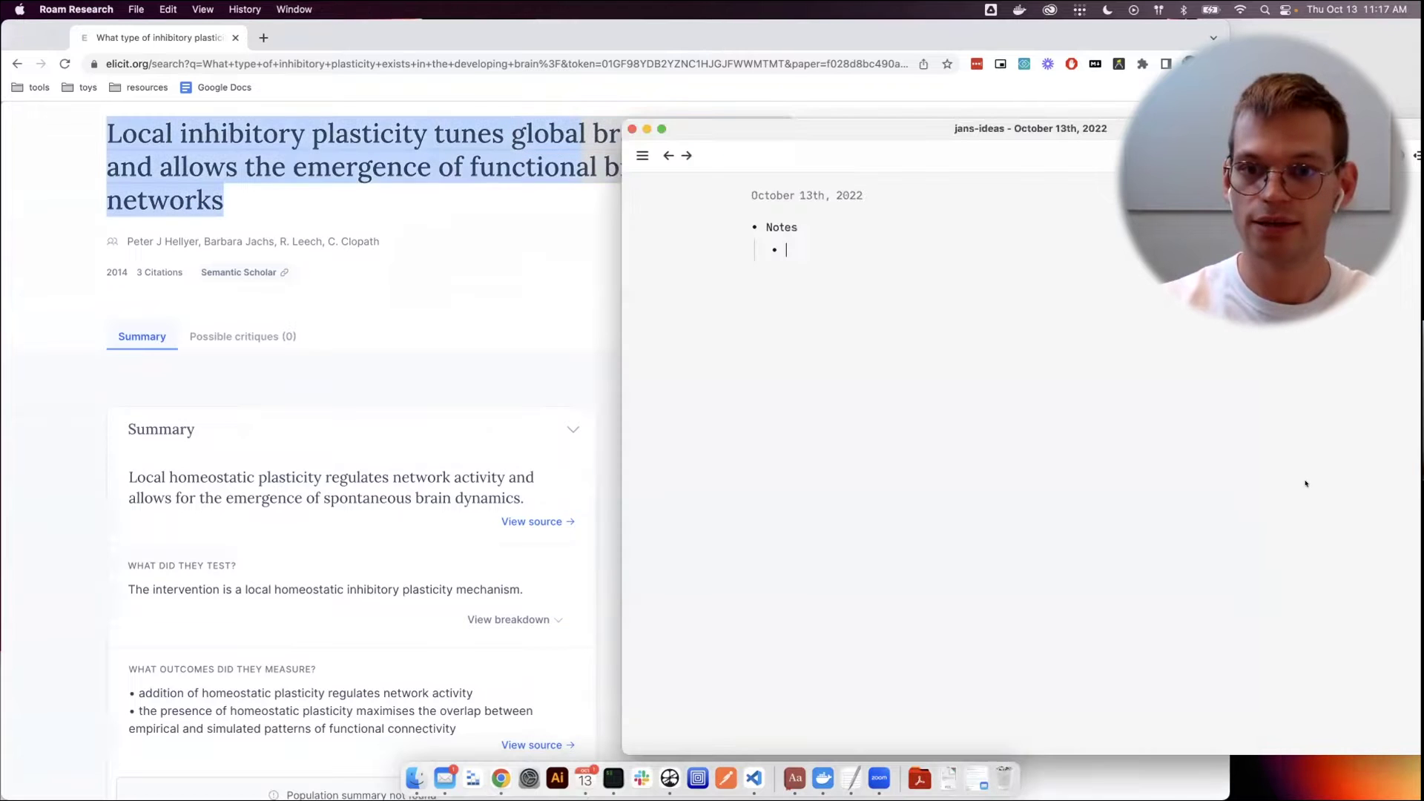
key("super+v")
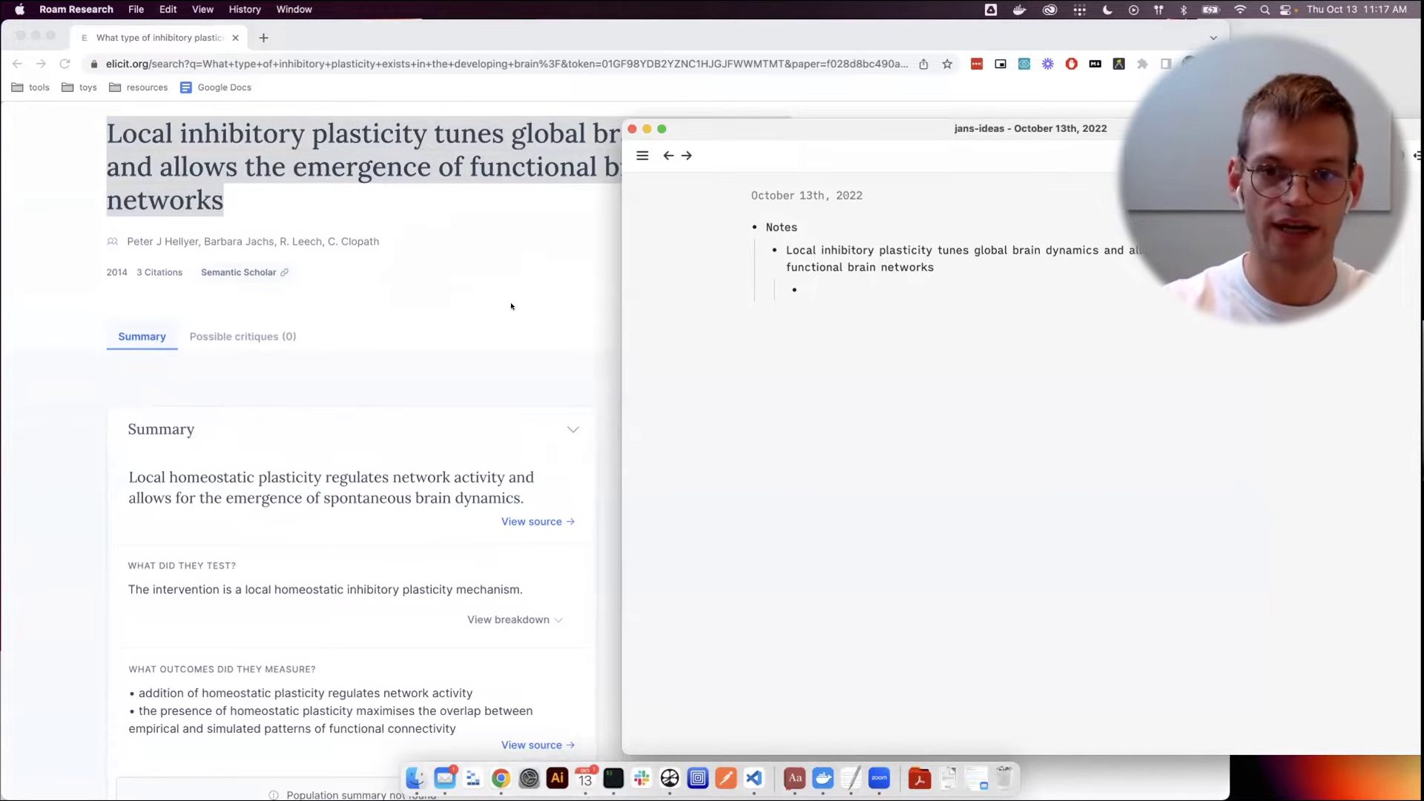
left_click(511, 306)
triple_click(791, 543)
key("super+Tab")
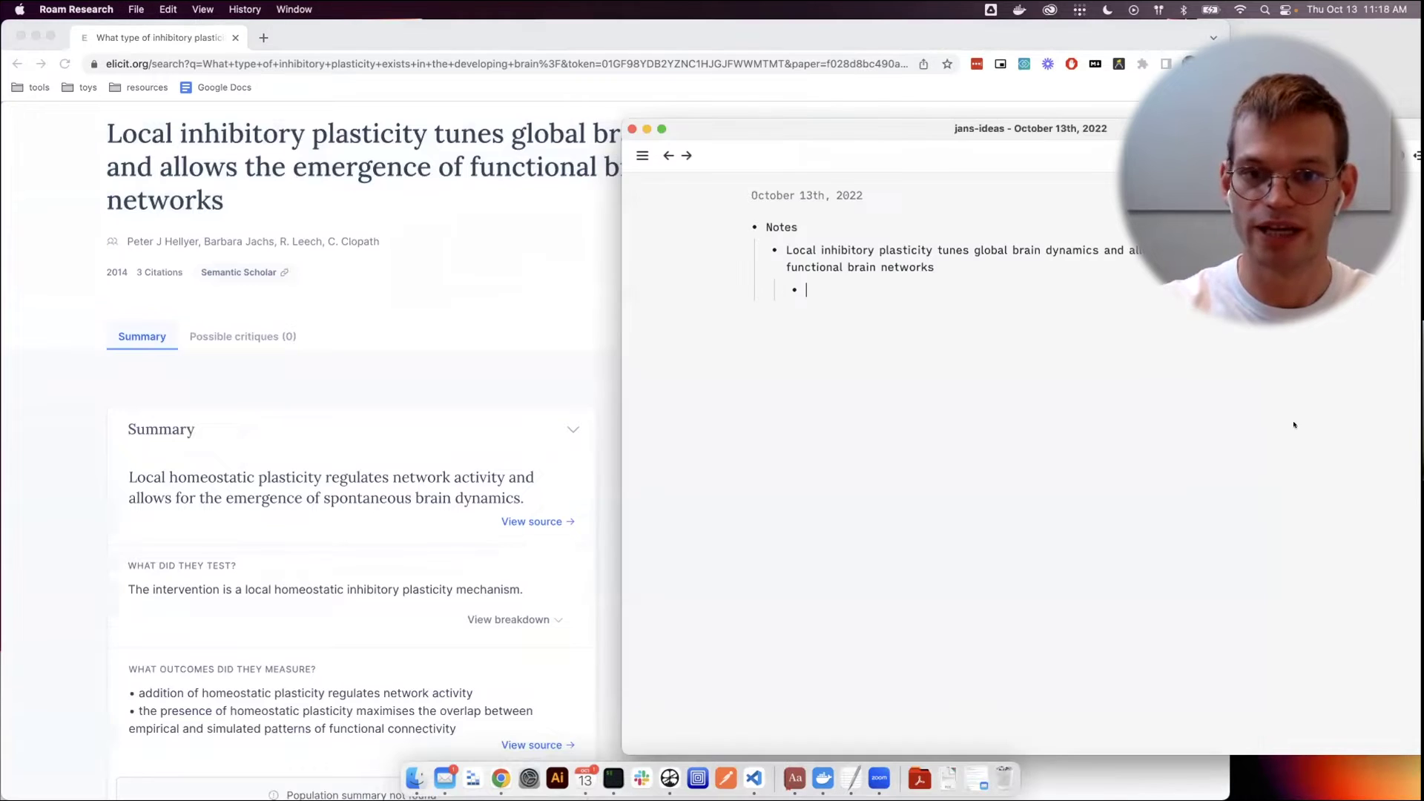
key("super+v")
key("super+Tab")
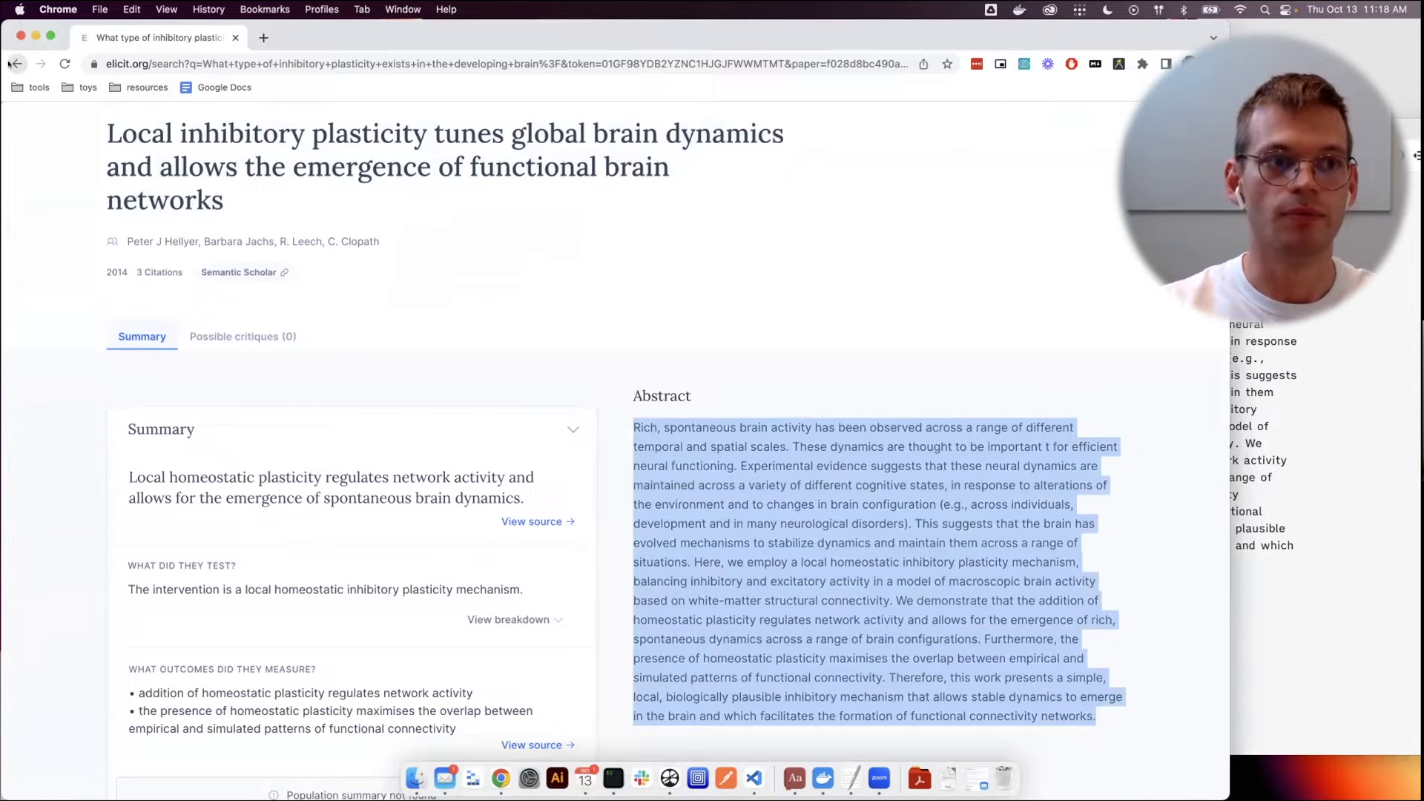
Add the second starred paper's title and abstract as nested bullets in Roam
left_click(17, 64)
left_click(522, 410)
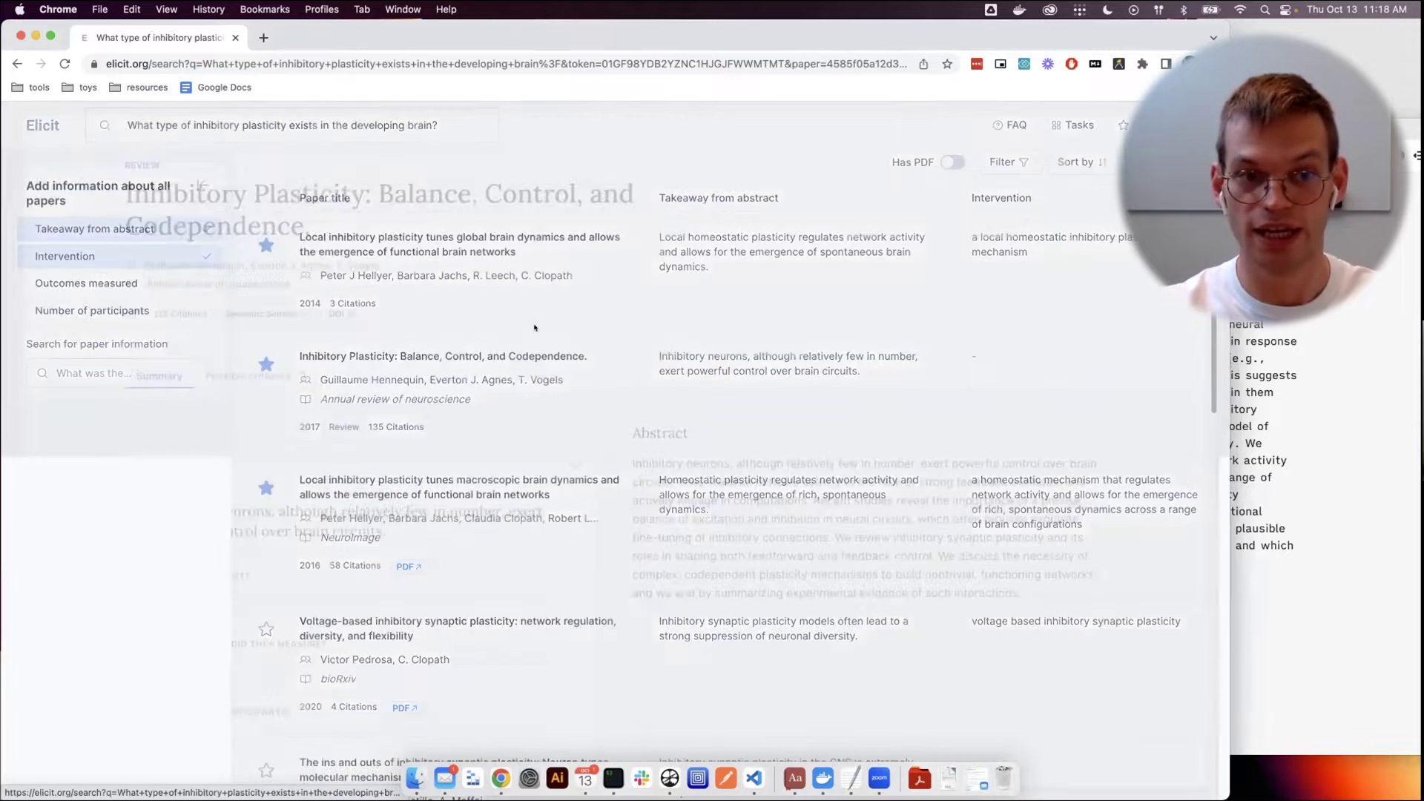
left_click_drag(108, 182, 627, 226)
left_click(1298, 585)
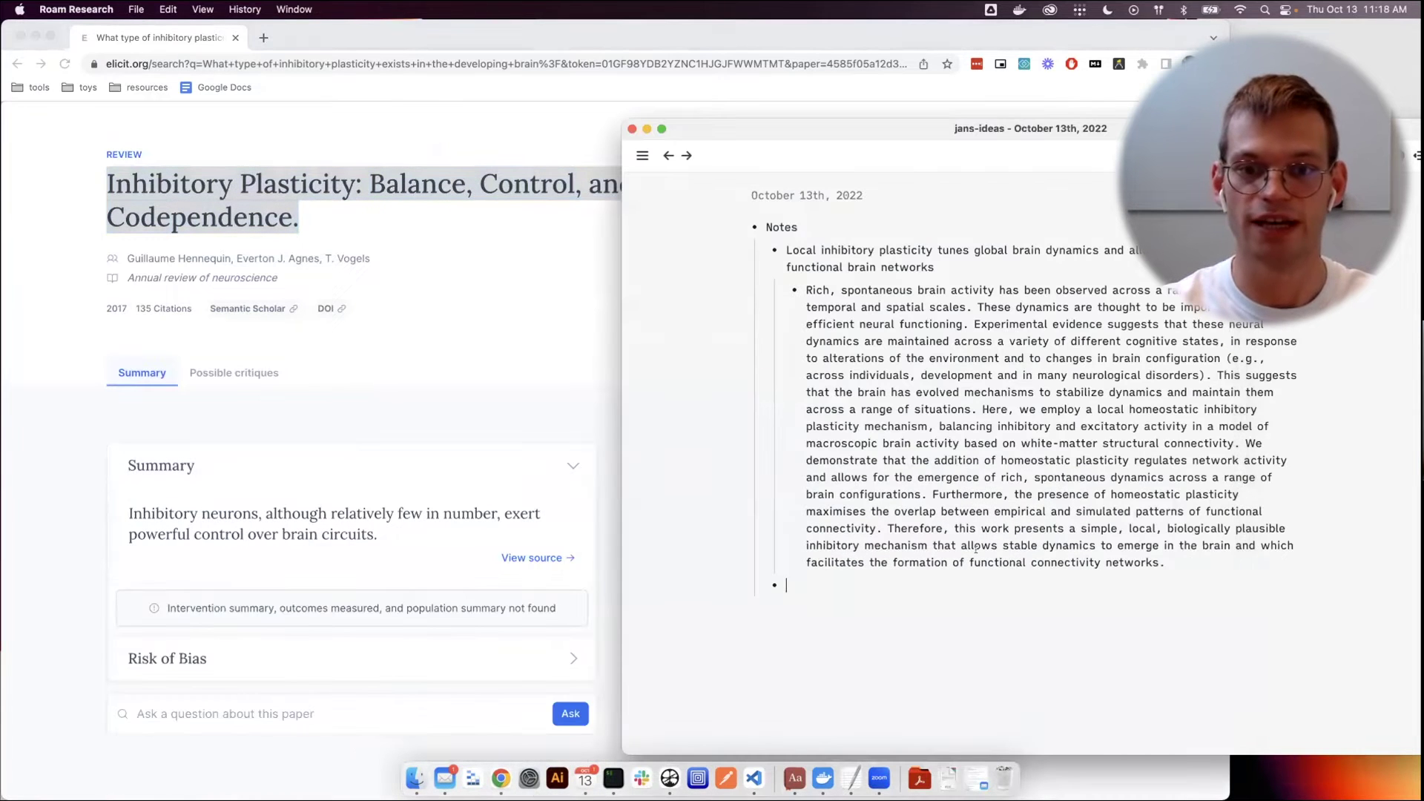
key("super+v")
key("super+Tab")
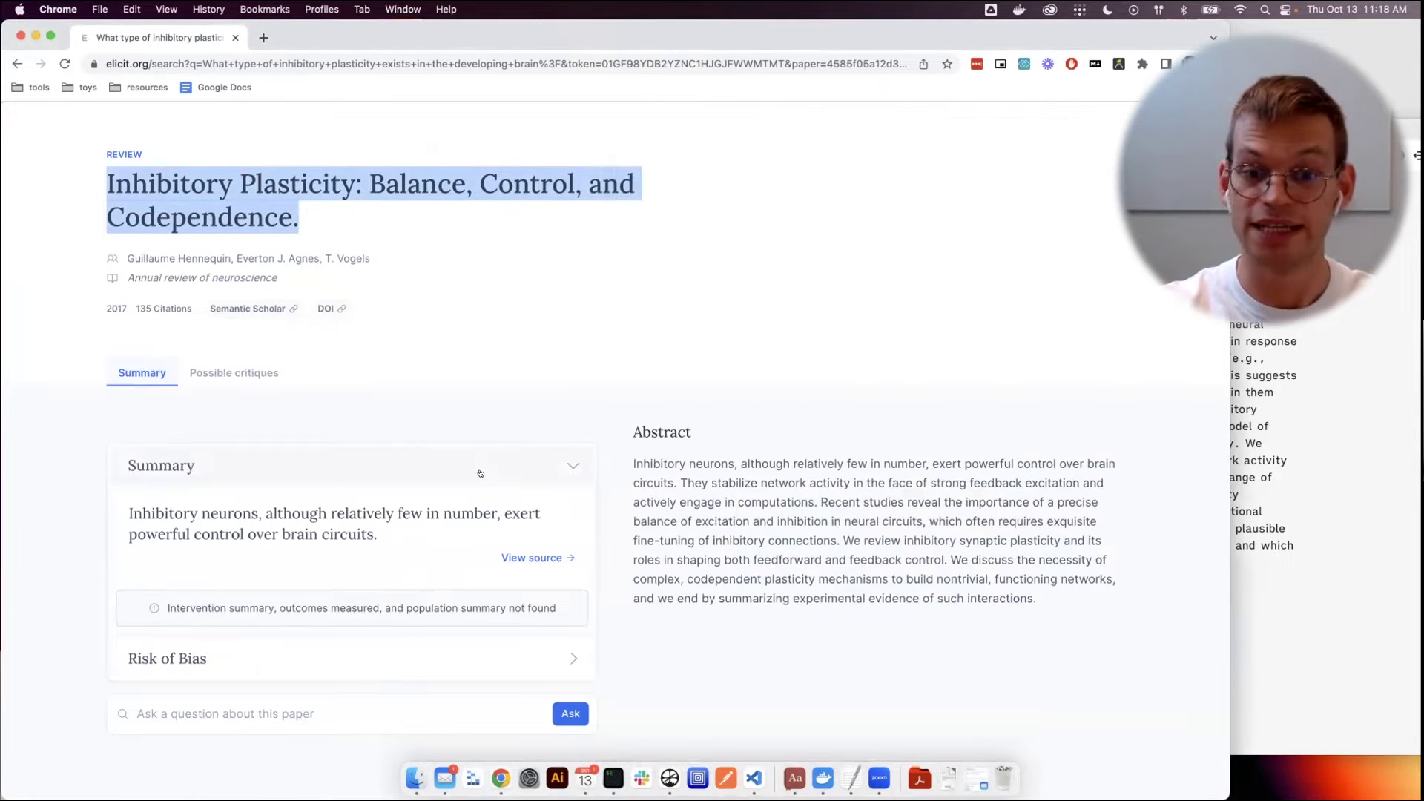
left_click_drag(635, 457, 1315, 598)
key("super+Tab")
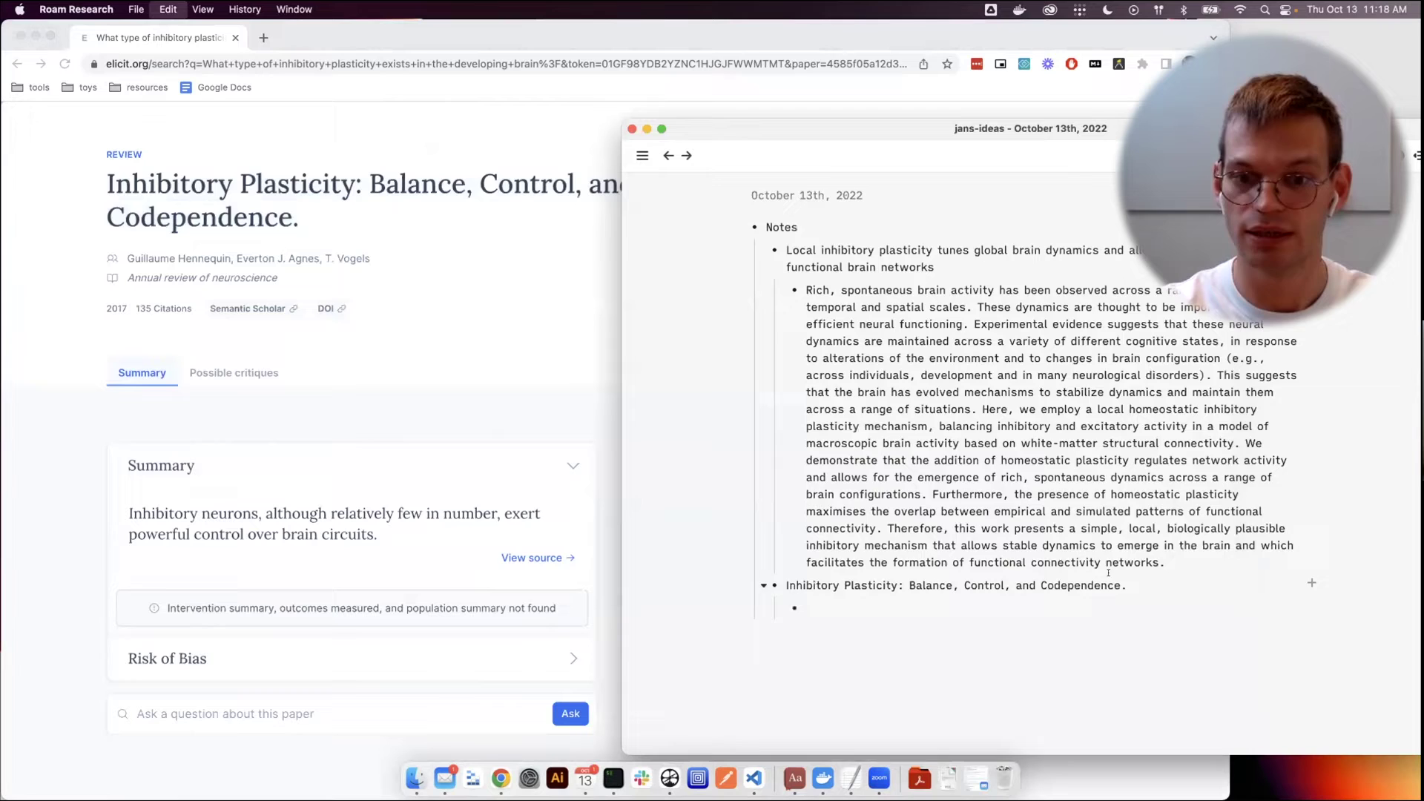
key("super+v")
key("Return")
key("super+Tab")
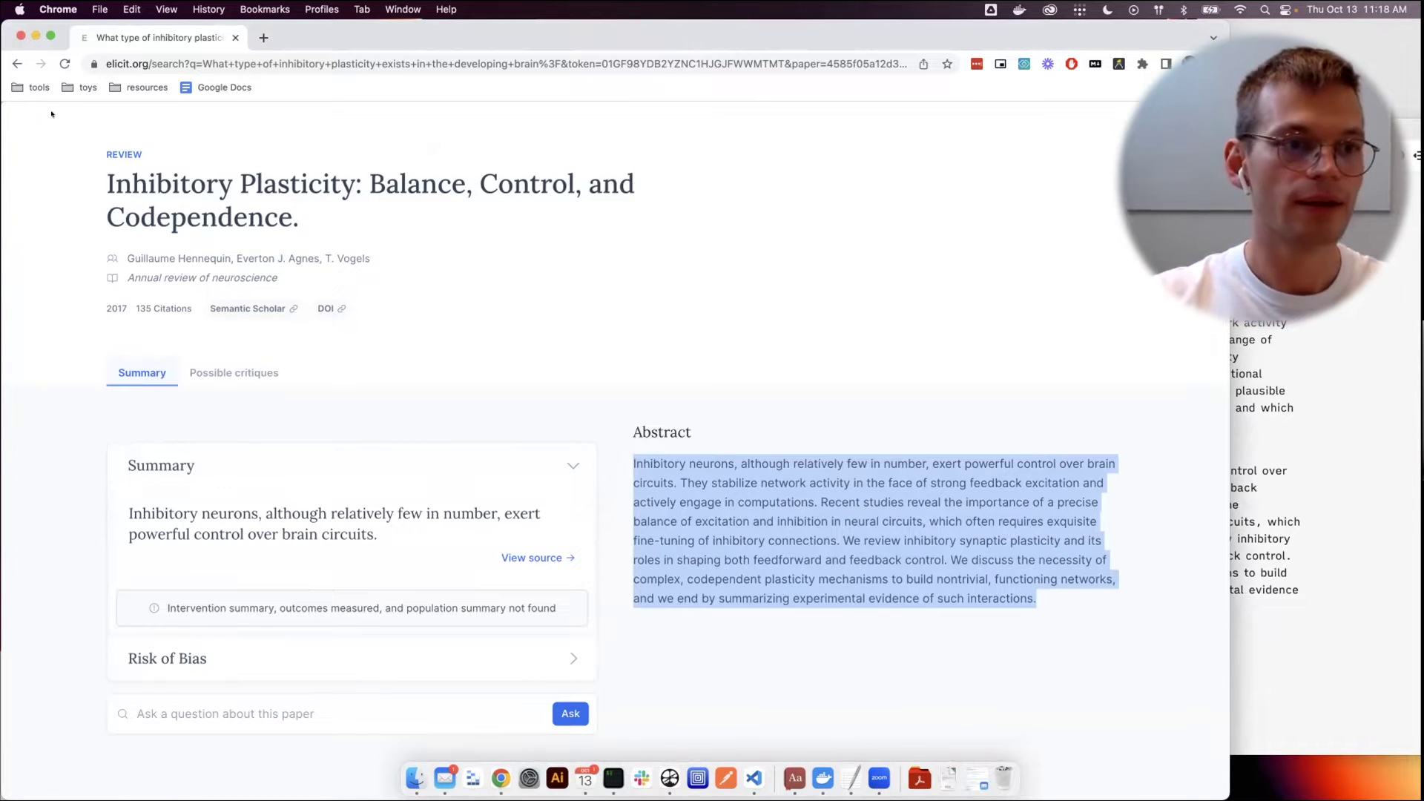
Add the third starred paper's title and abstract as nested bullets in Roam
left_click(17, 63)
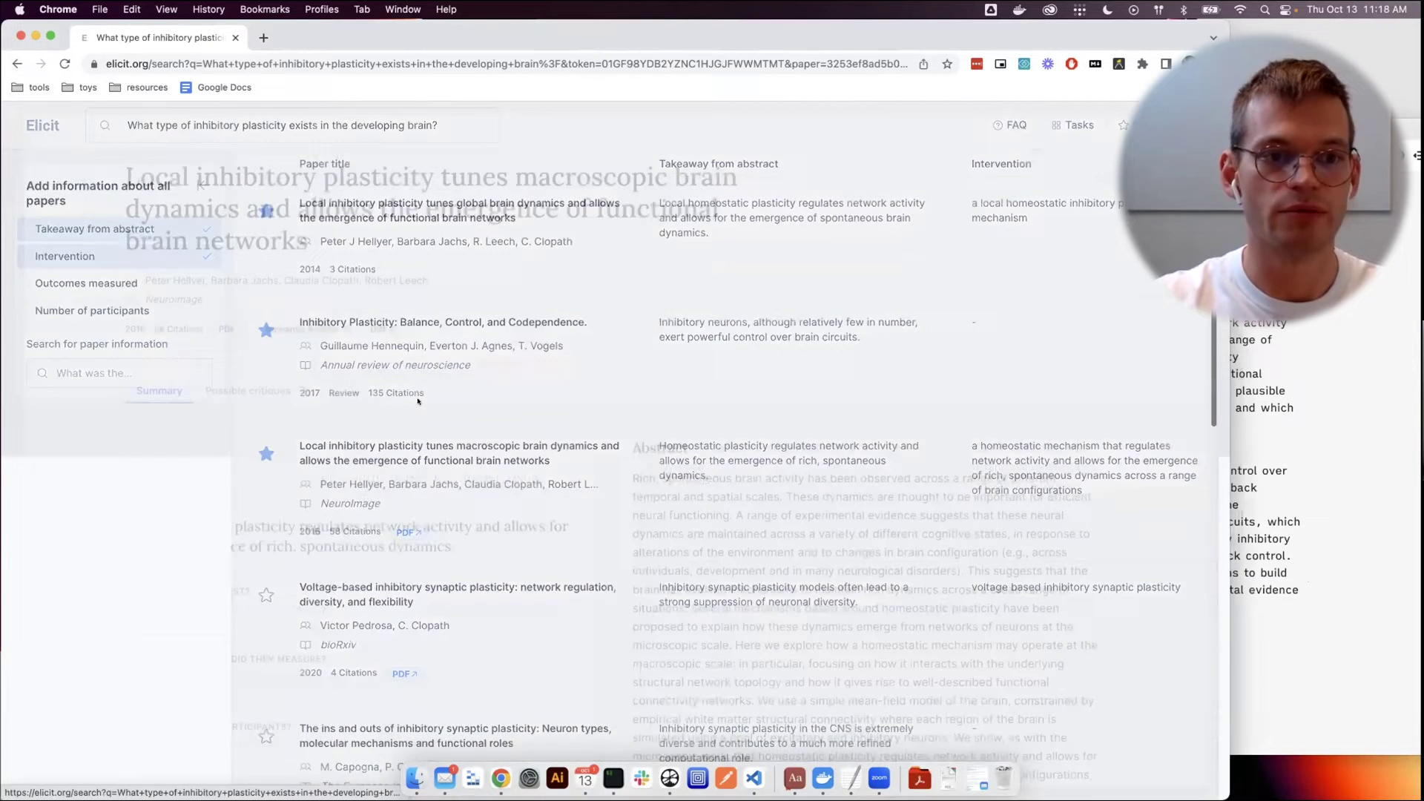
triple_click(417, 195)
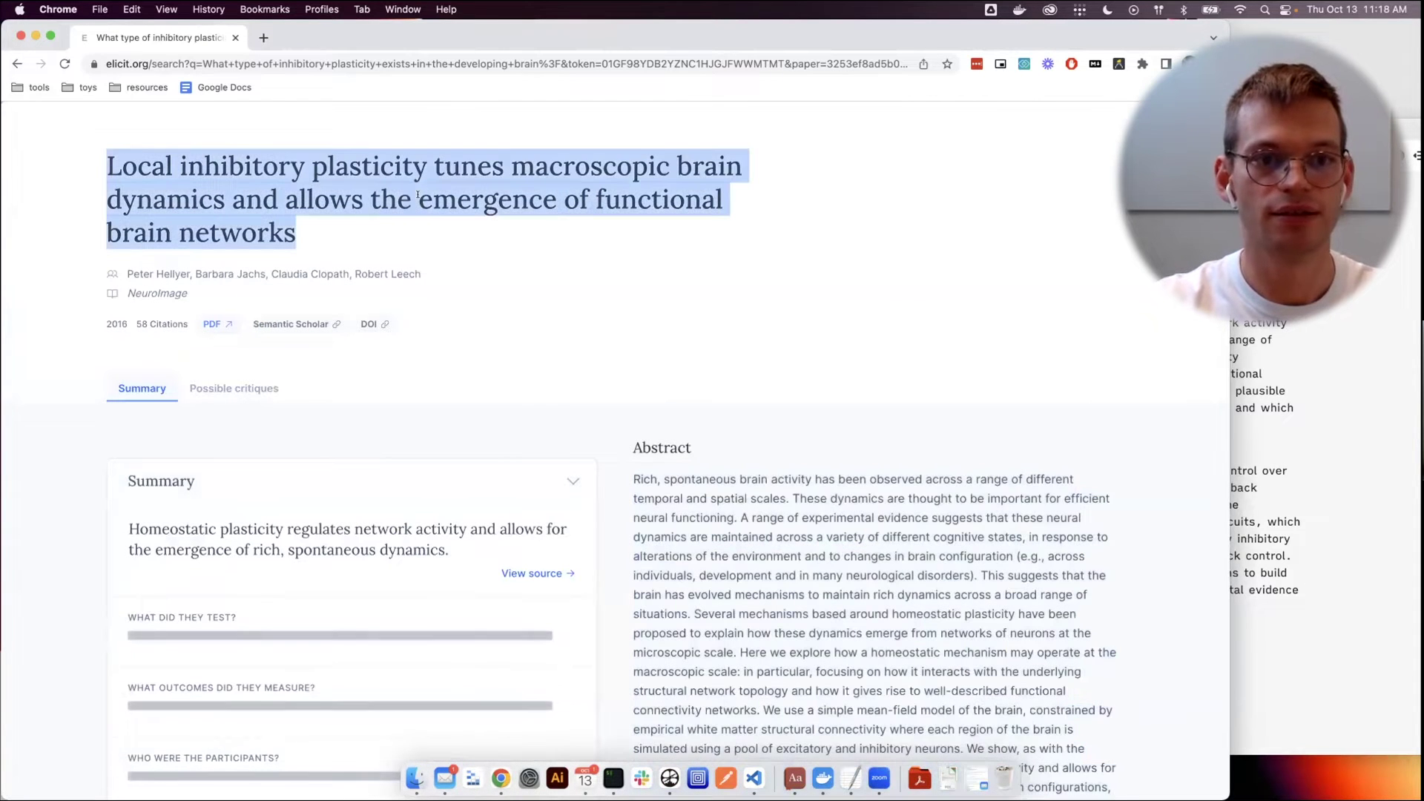
key("super+c")
key("super+Tab")
key("super+v")
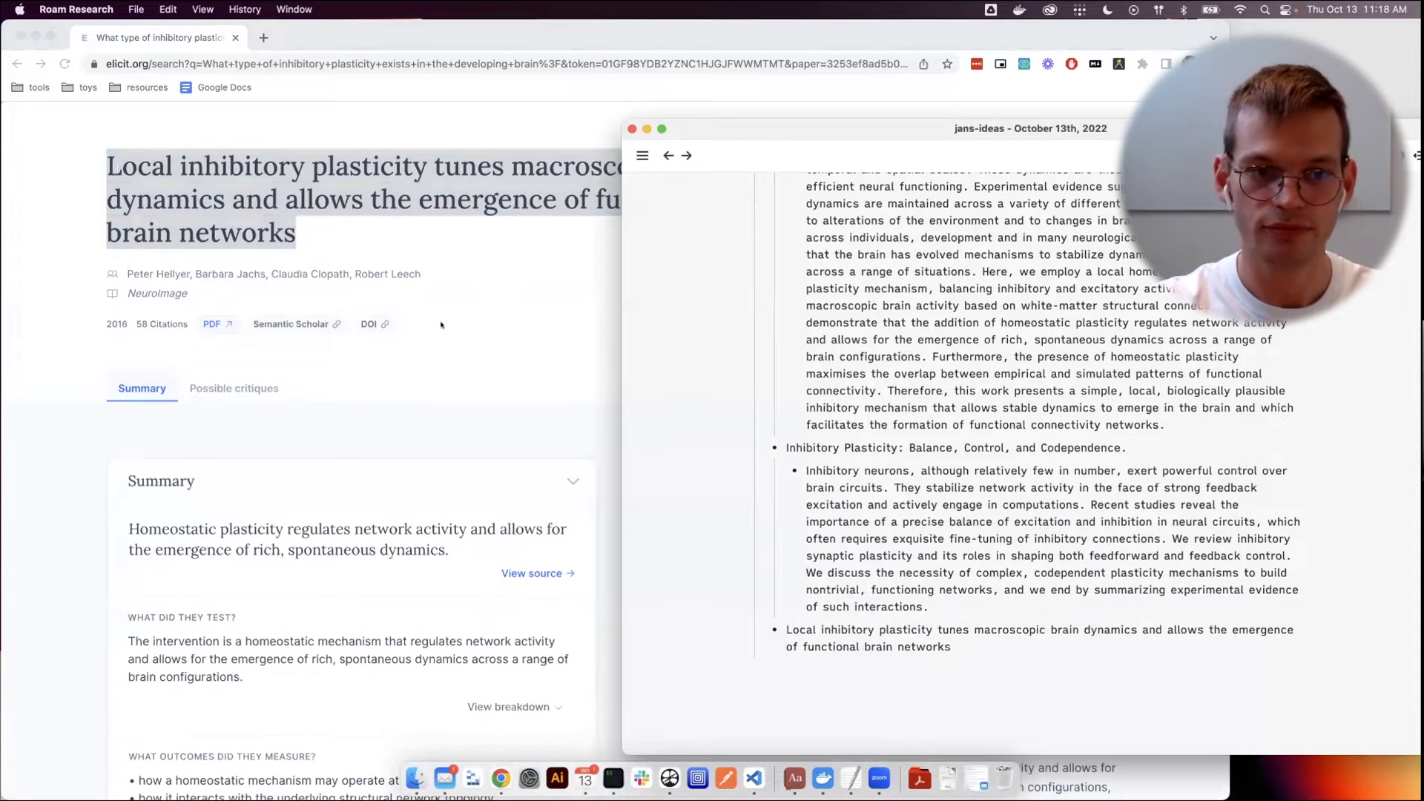
key("super+Tab")
triple_click(838, 671)
key("super+c")
key("super+Tab")
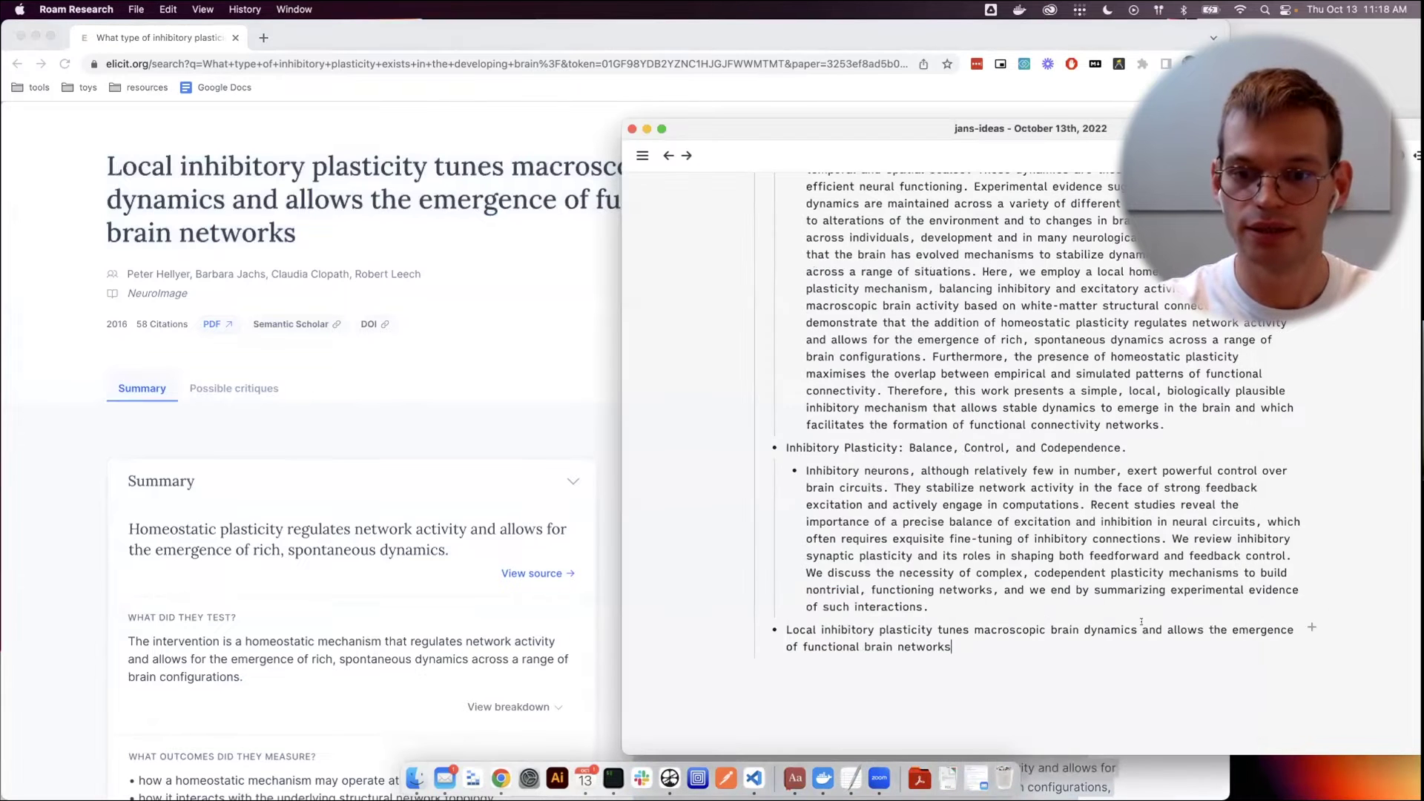
key("super+v")
key("super+Tab")
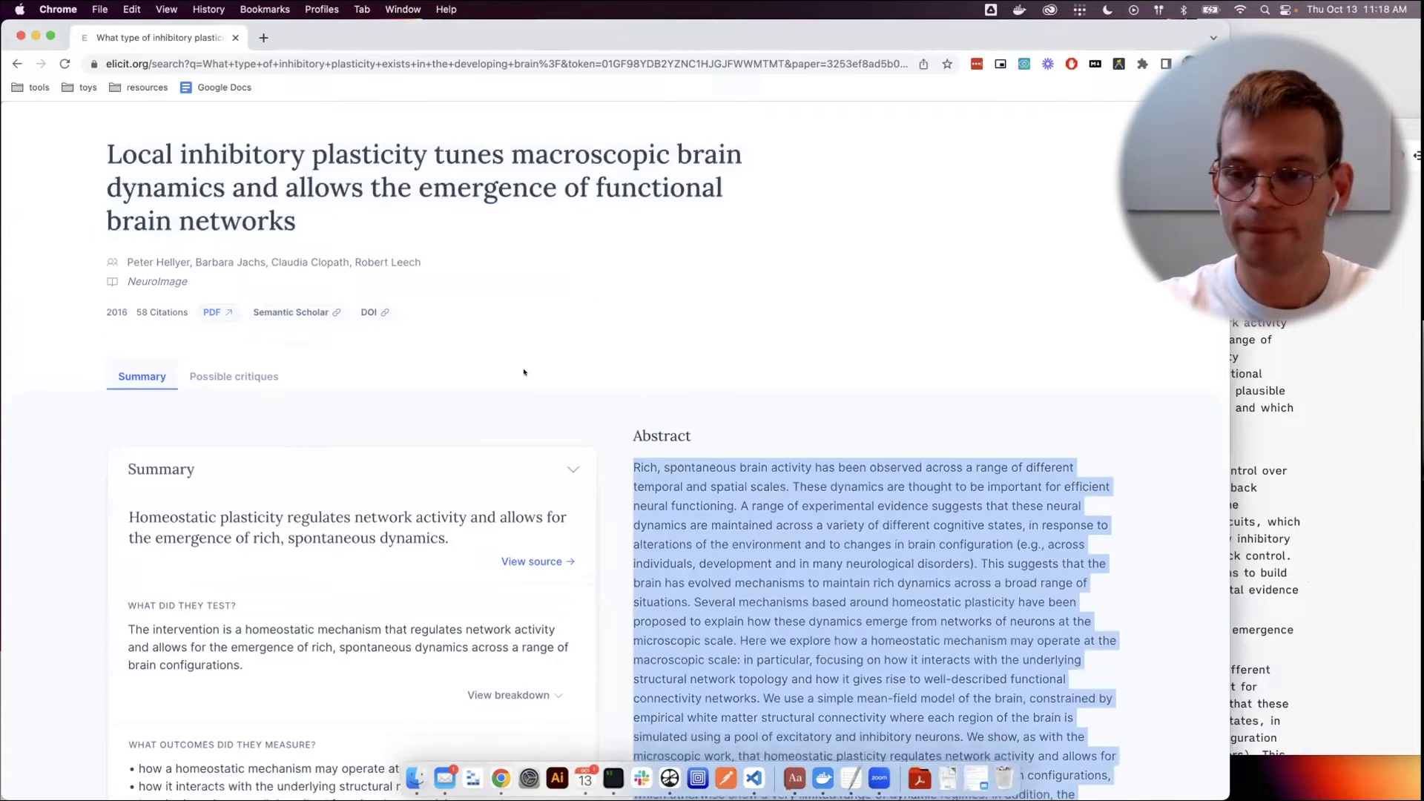
key("super+Tab")
Review the three paper entries in the Roam notes, then return to Elicit
scroll(1161, 505, "up", 2)
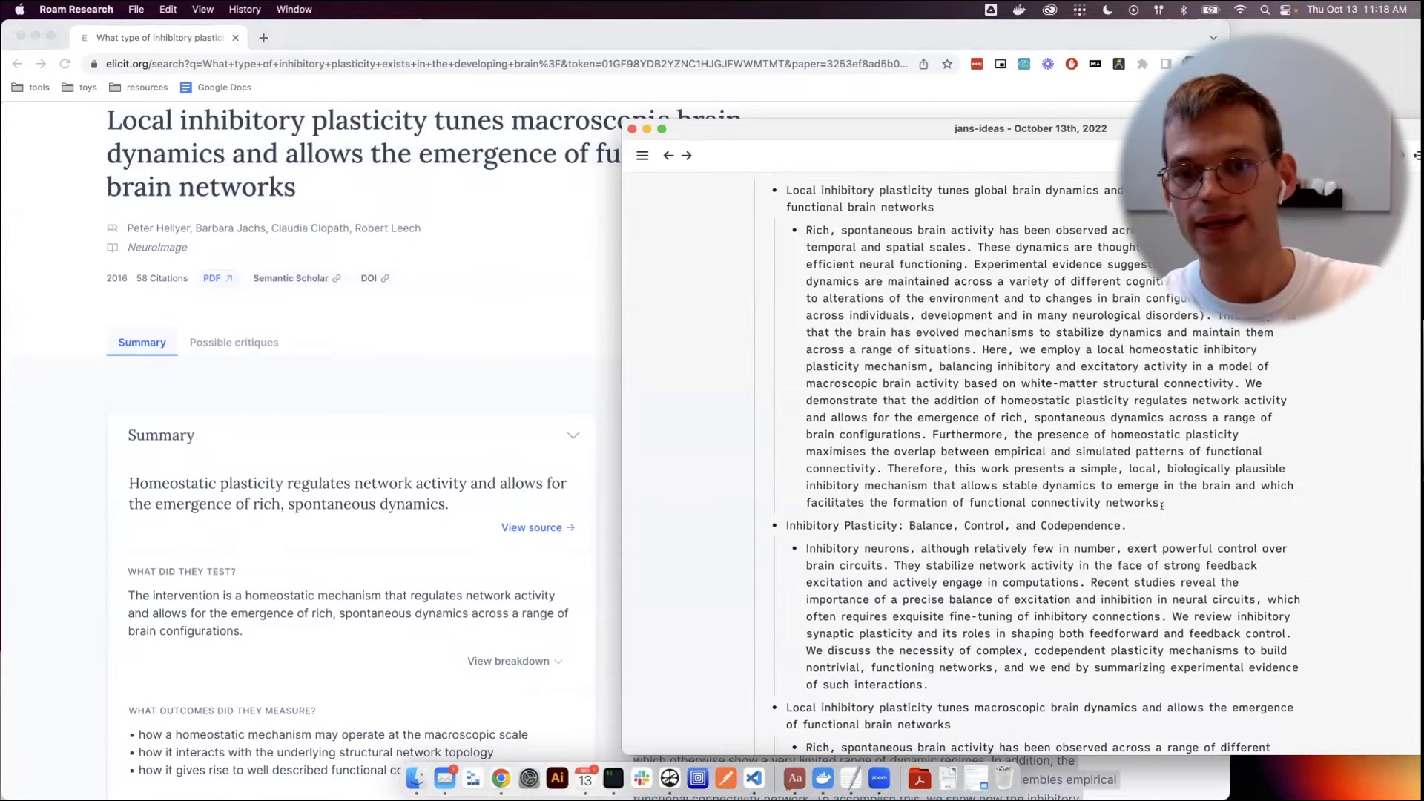
scroll(1161, 505, "up", 1)
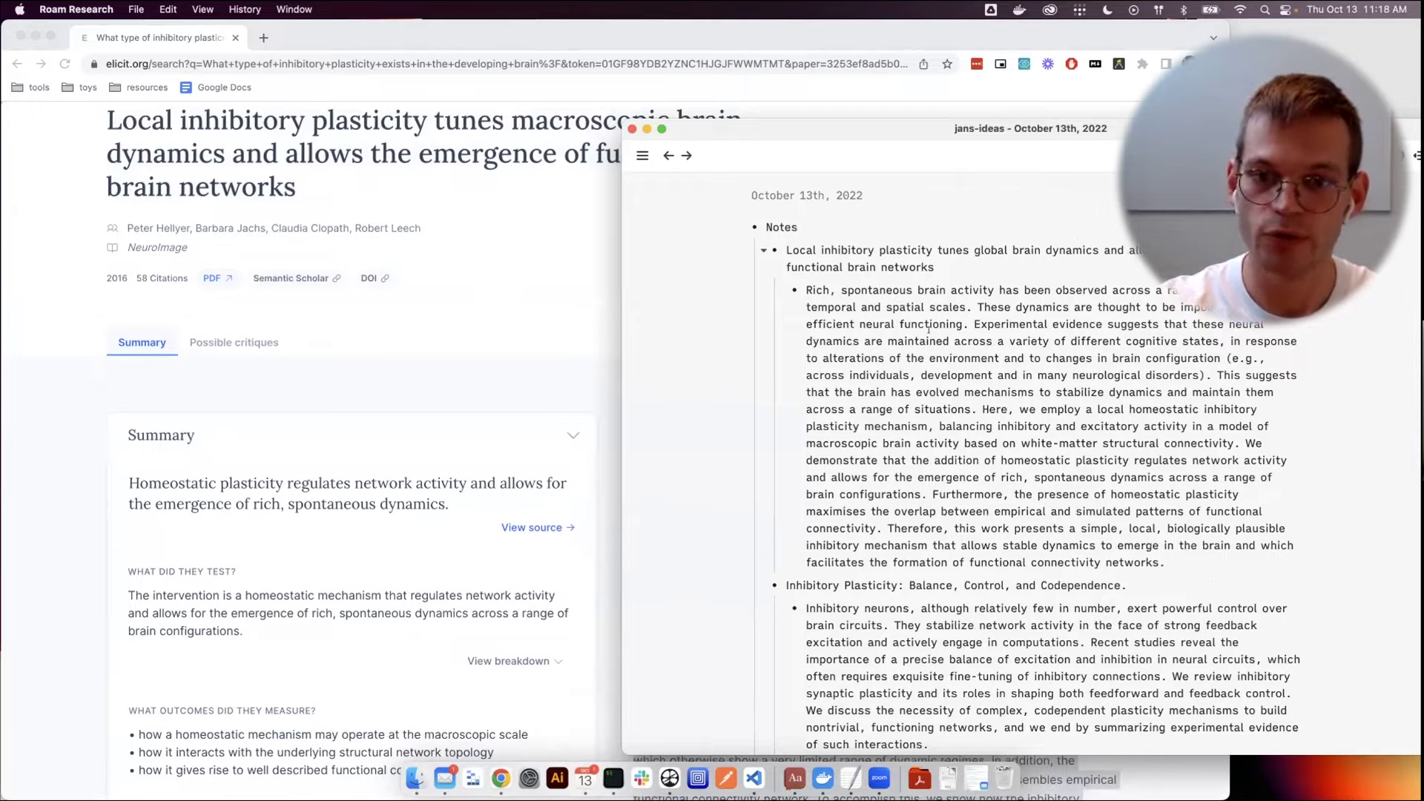
left_click_drag(799, 279, 973, 610)
scroll(1128, 574, "down", 1)
scroll(972, 609, "down", 1)
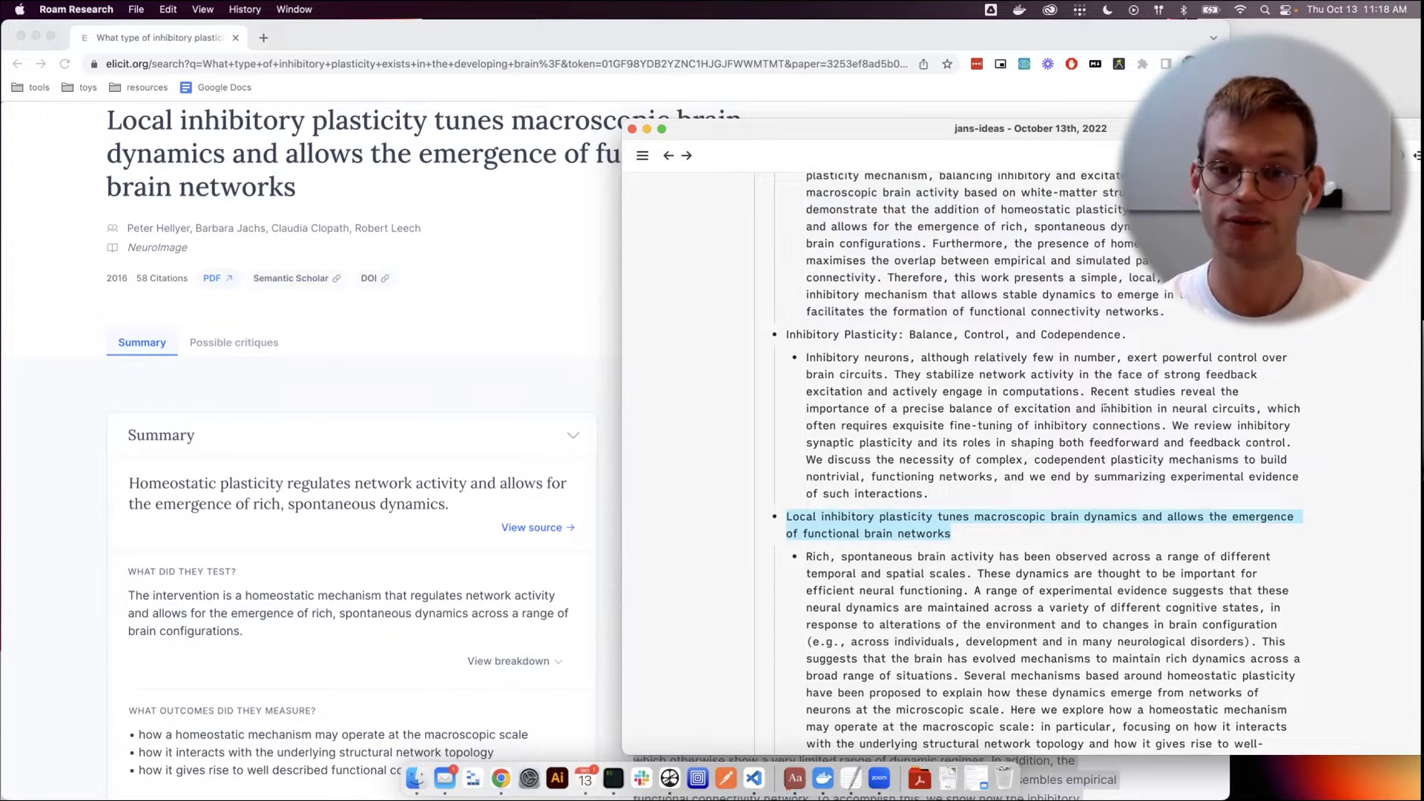
scroll(1107, 364, "down", 4)
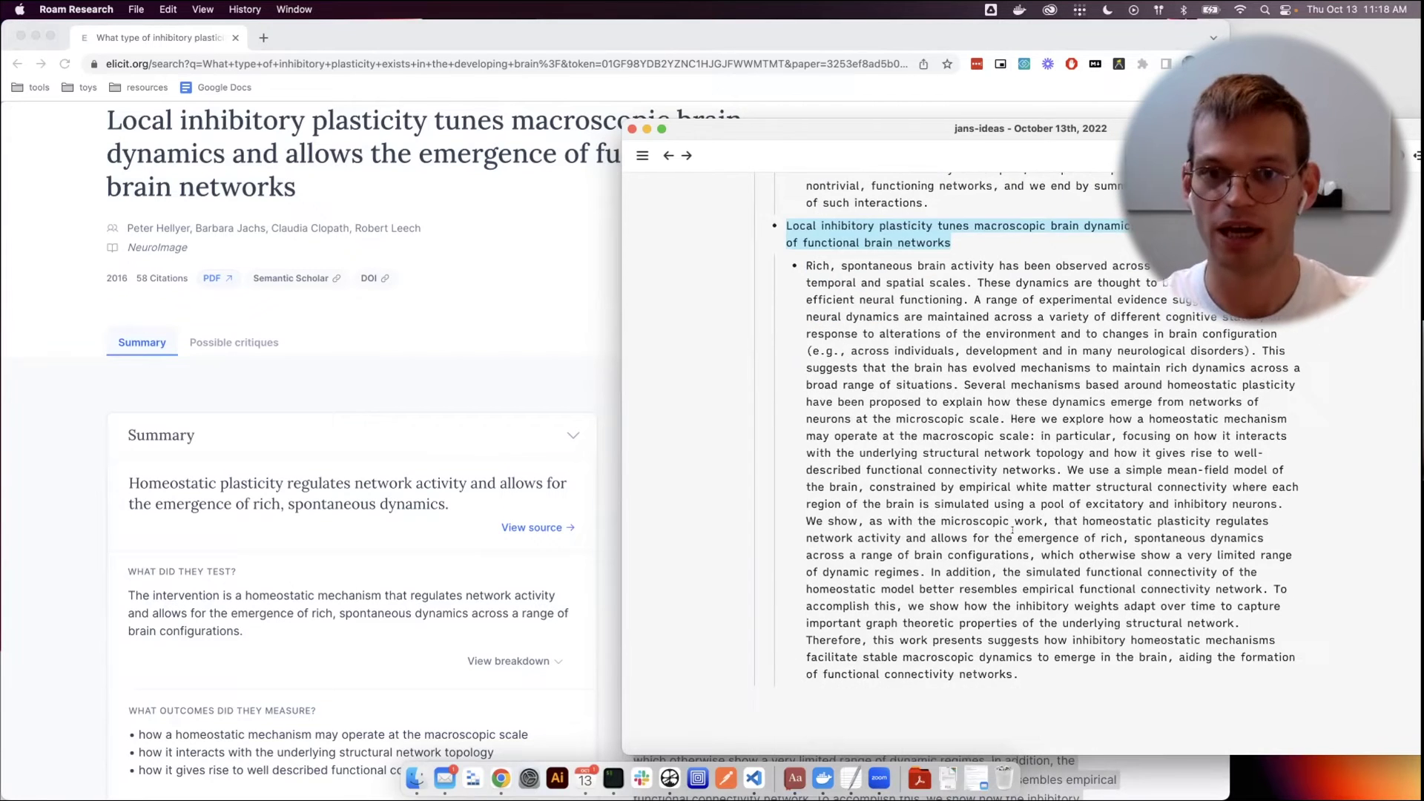
scroll(817, 291, "up", 8)
key("super+Tab")
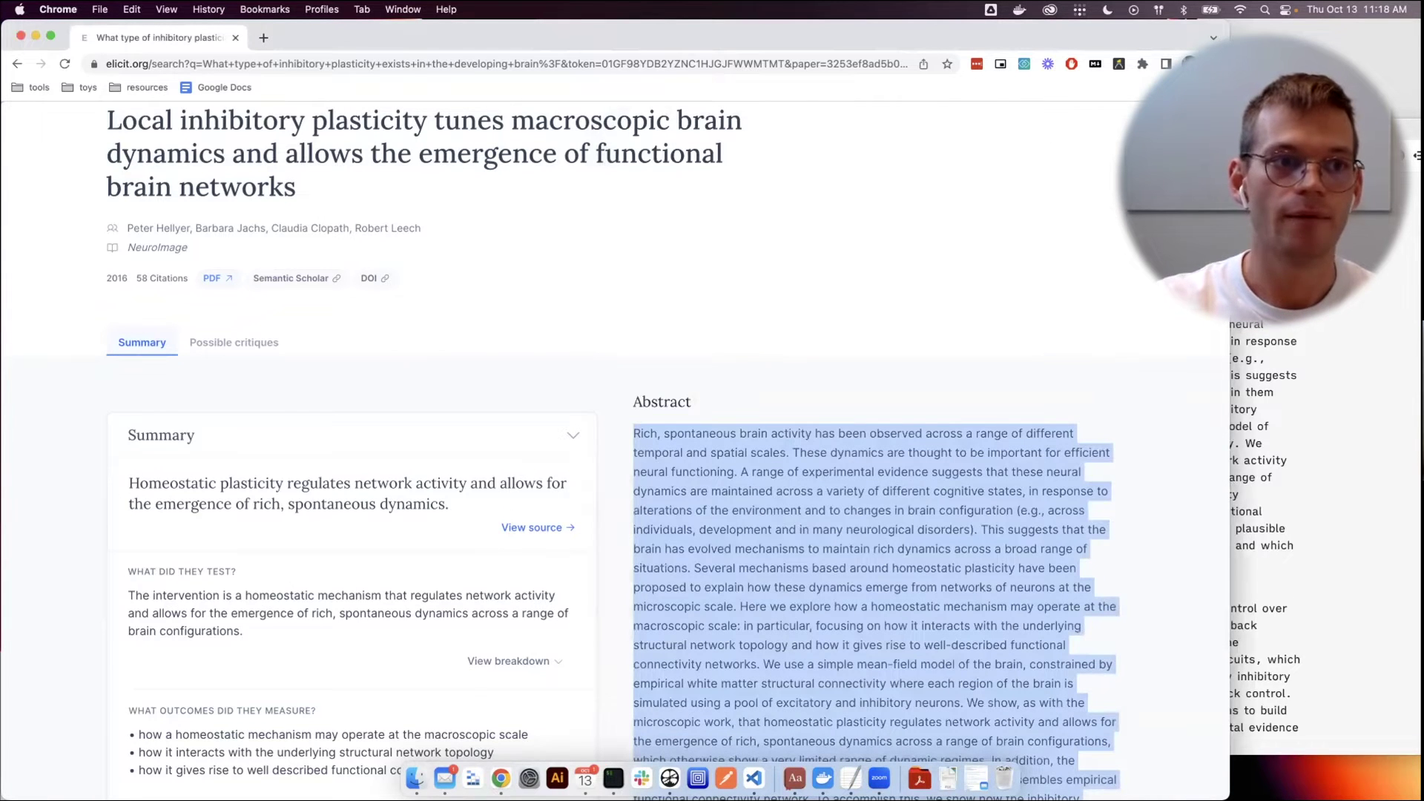
Start Elicit's Abstract summarization task from the task list
left_click(17, 64)
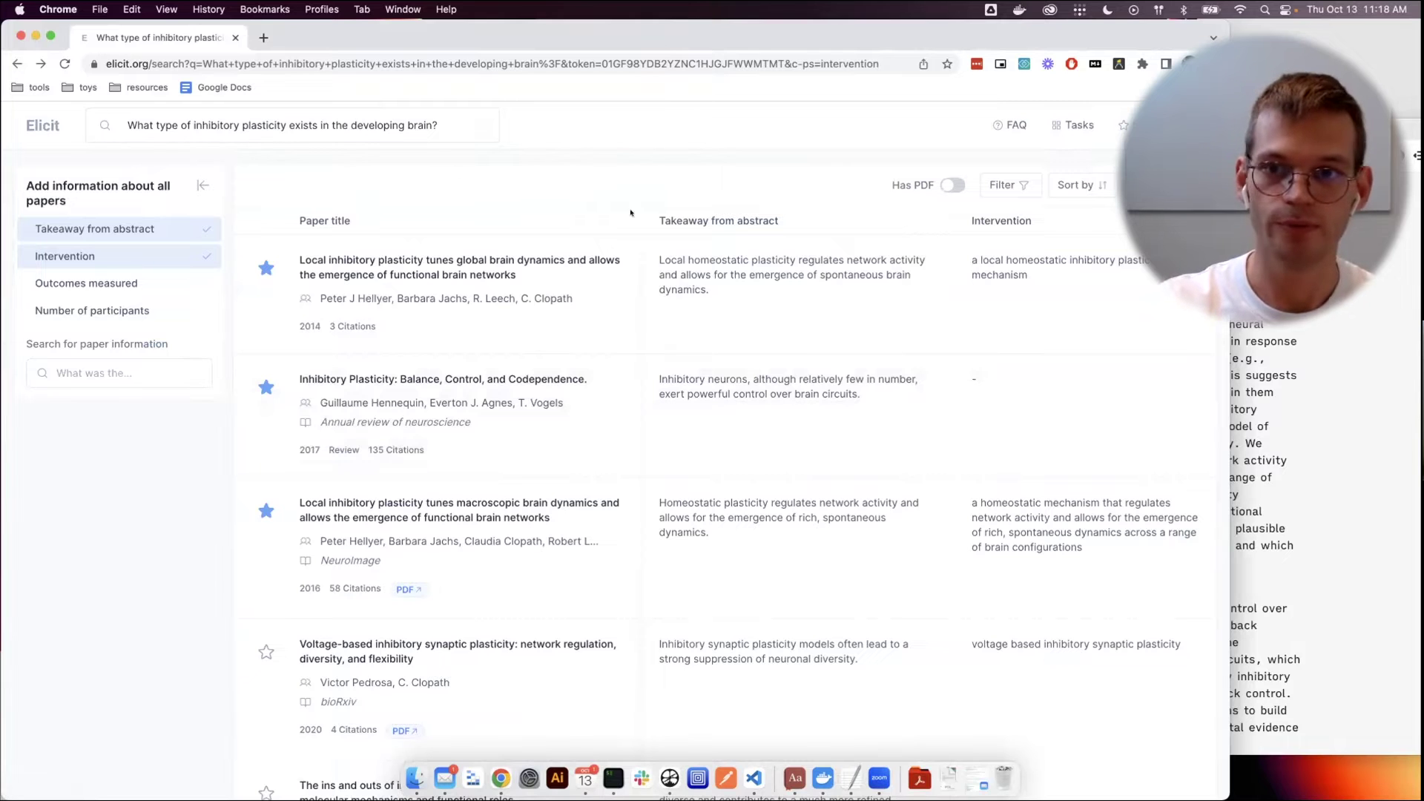
left_click(1064, 121)
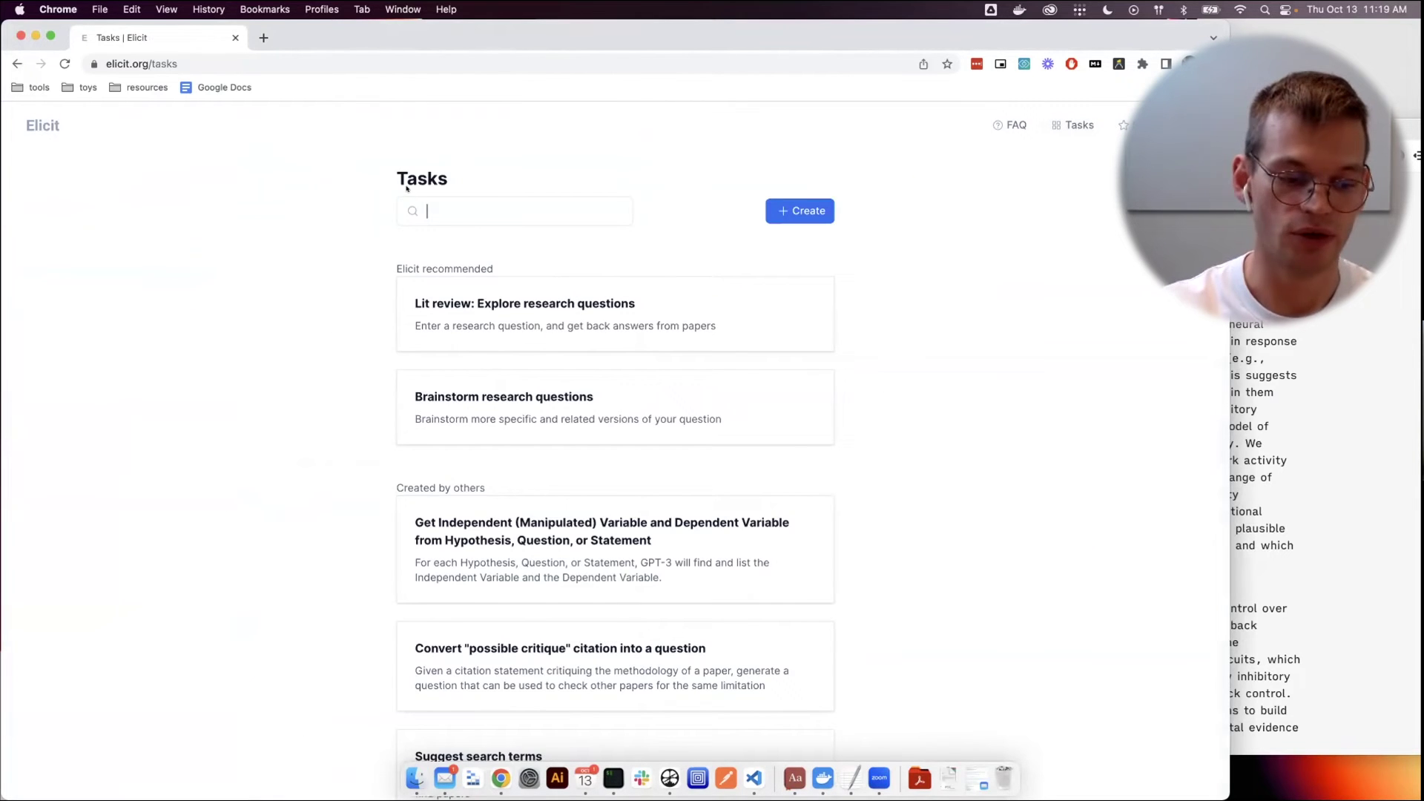
type("summar")
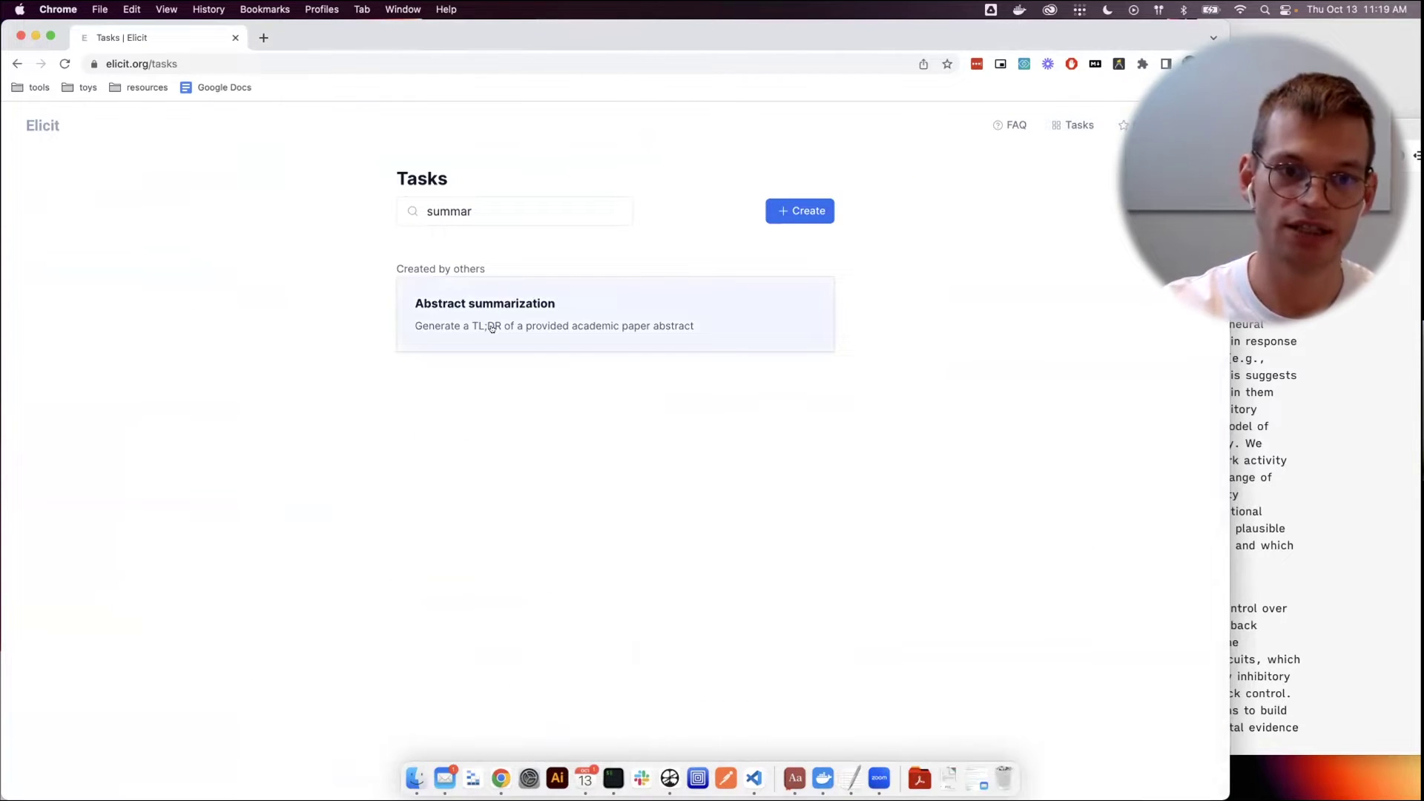
left_click(491, 328)
Paste the first abstract from the Roam notes into the summarizer's input
key("super+Tab")
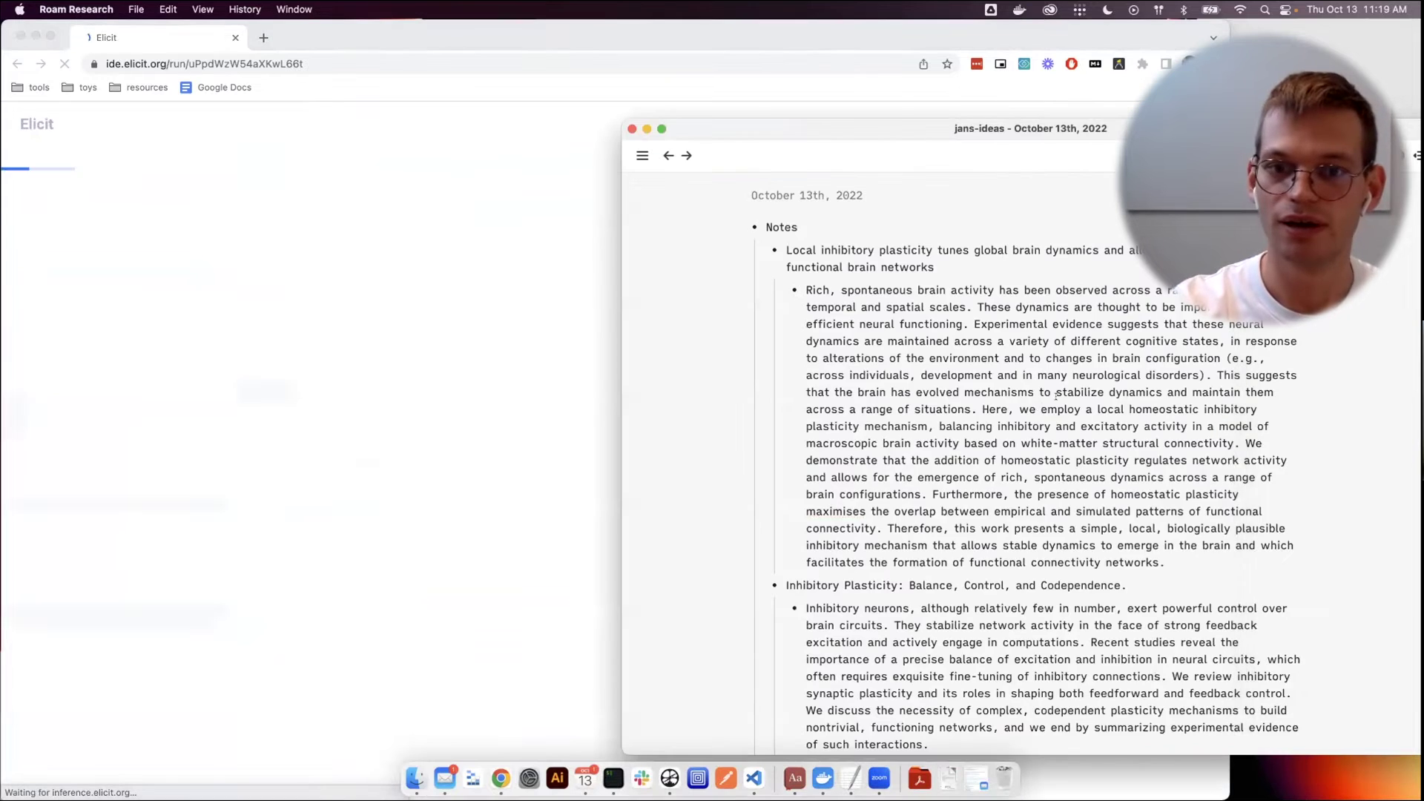
triple_click(1056, 396)
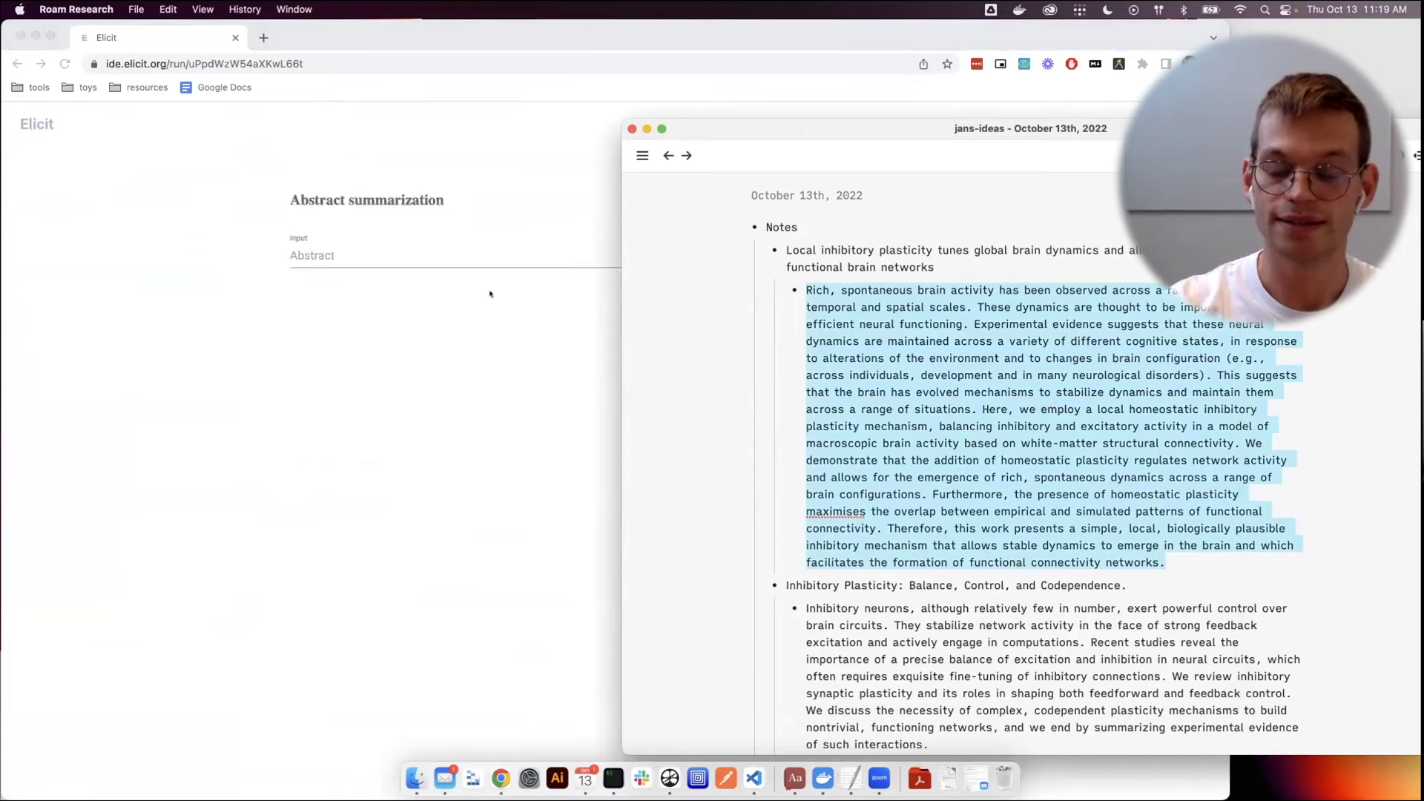
key("super+c")
left_click(467, 261)
key("super+v")
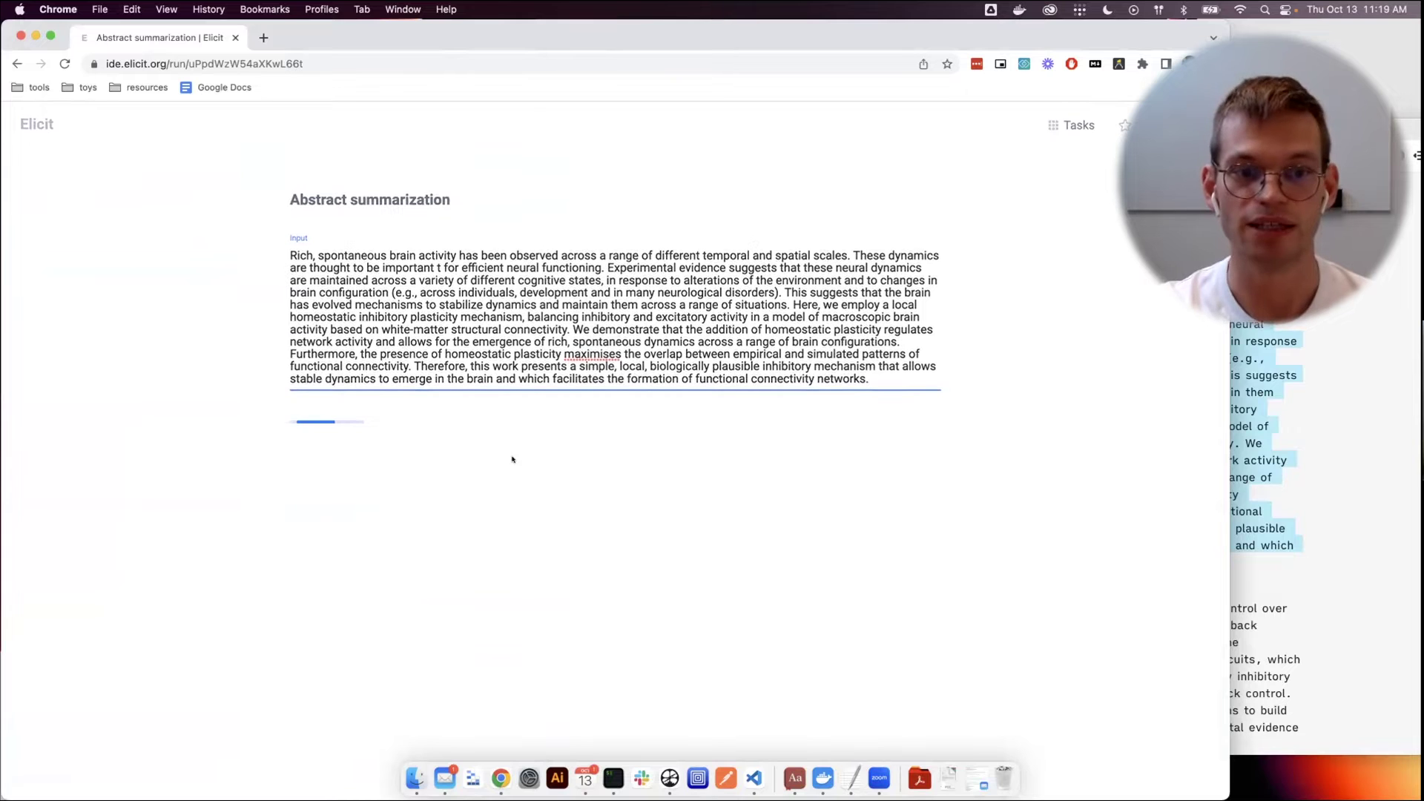
Nest the first summary finding as a bullet under the first abstract in Roam
scroll(432, 555, "down", 2)
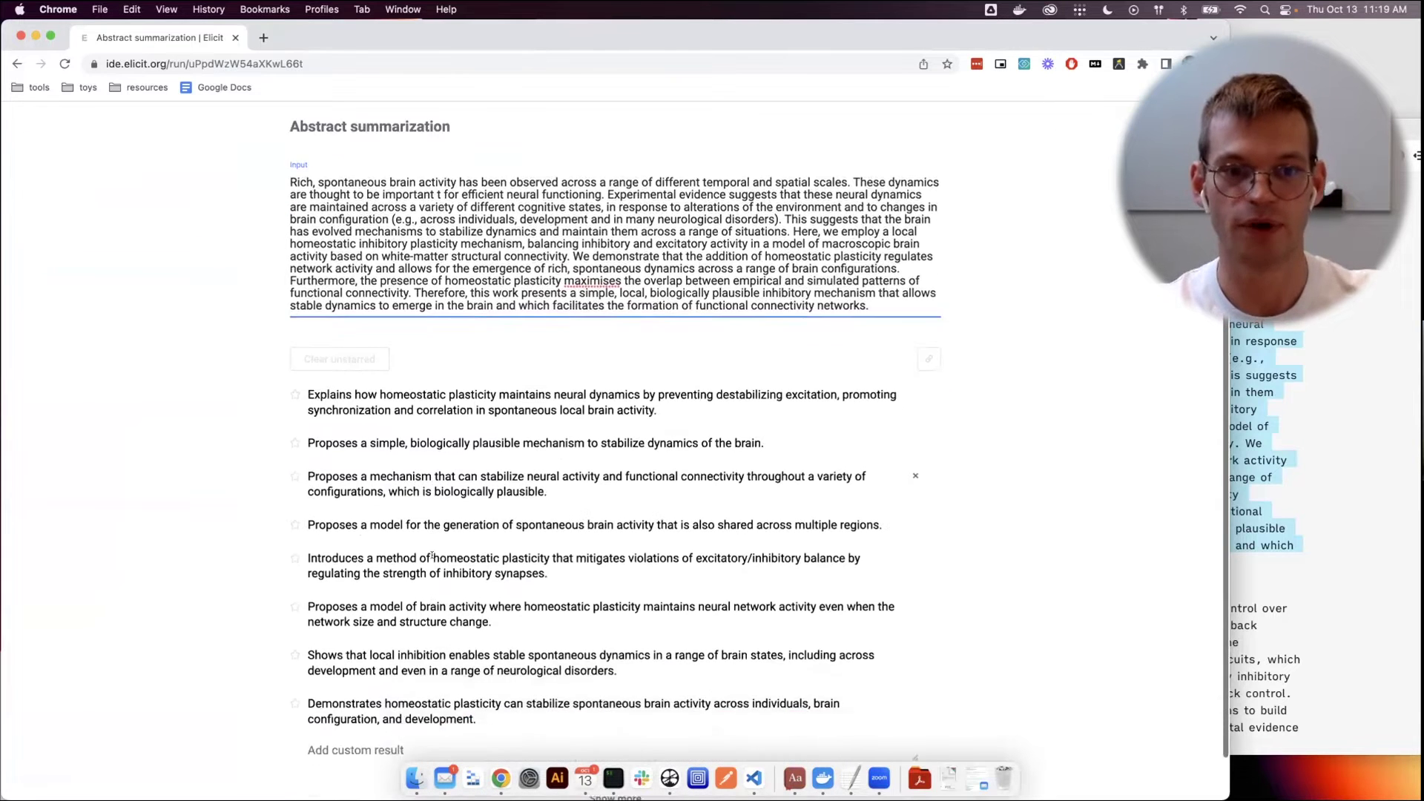
scroll(432, 556, "down", 1)
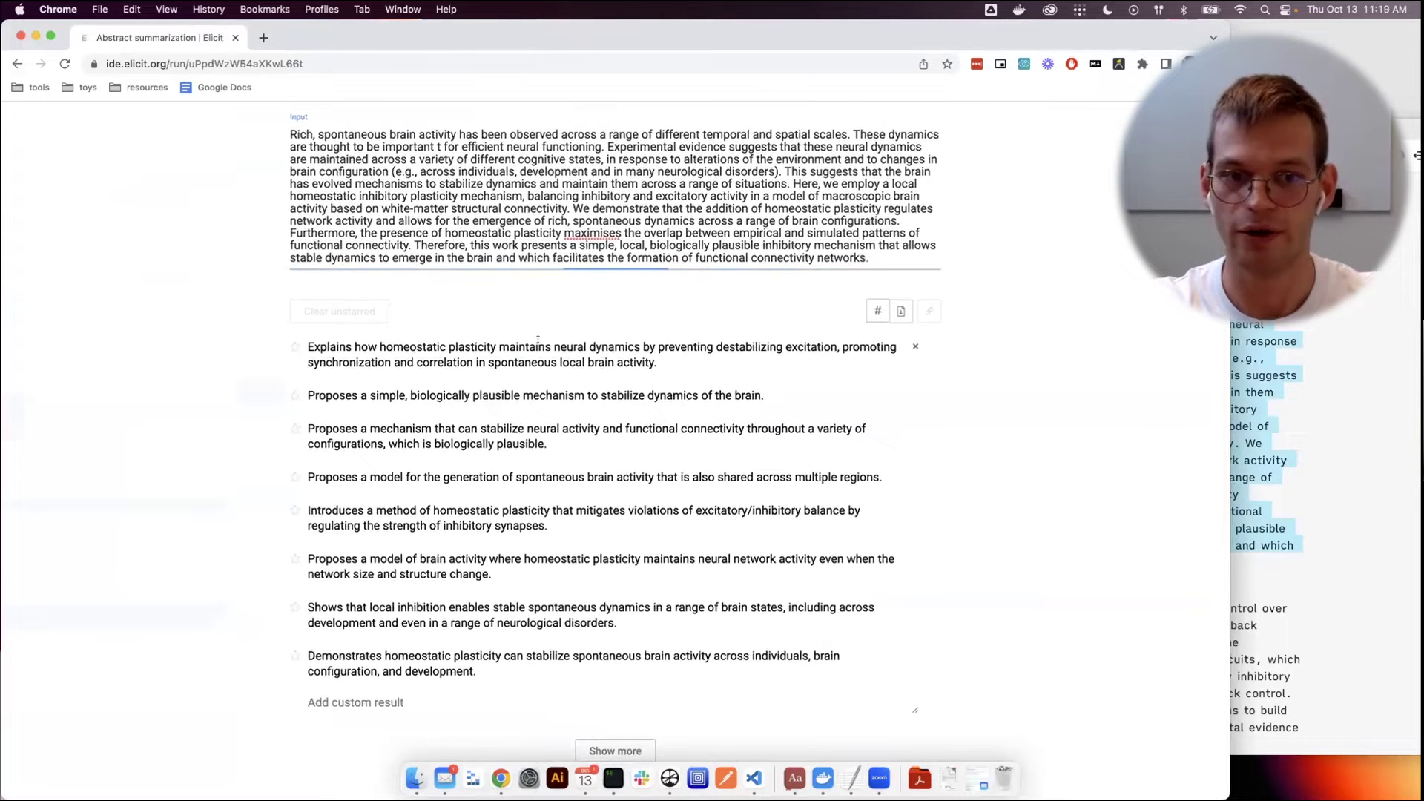
triple_click(548, 349)
key("cmd+c")
left_click(1333, 456)
left_click(1186, 555)
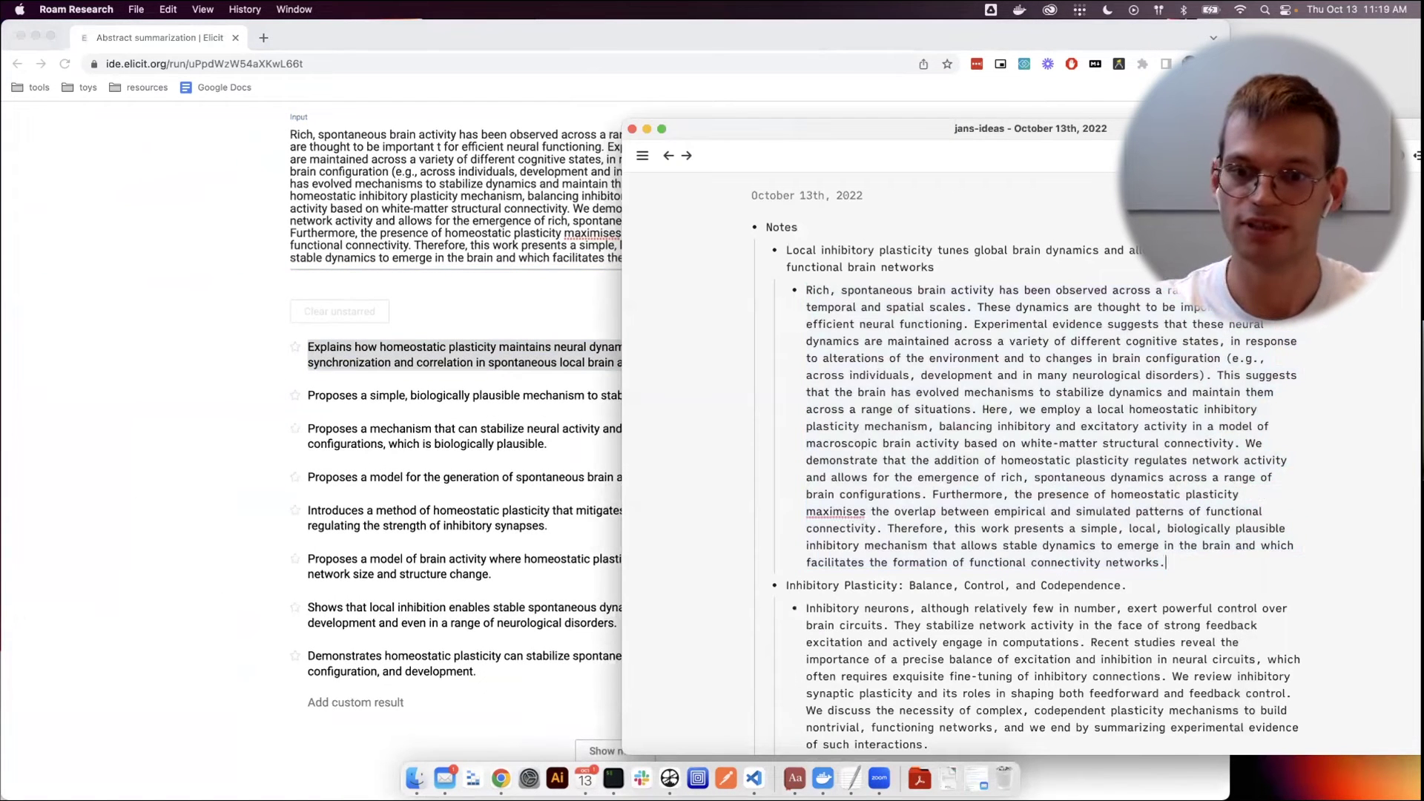
key("Return")
key("Tab")
key("cmd+v")
Add the sixth finding, about network size changes, as the next nested bullet
left_click(475, 549)
triple_click(475, 555)
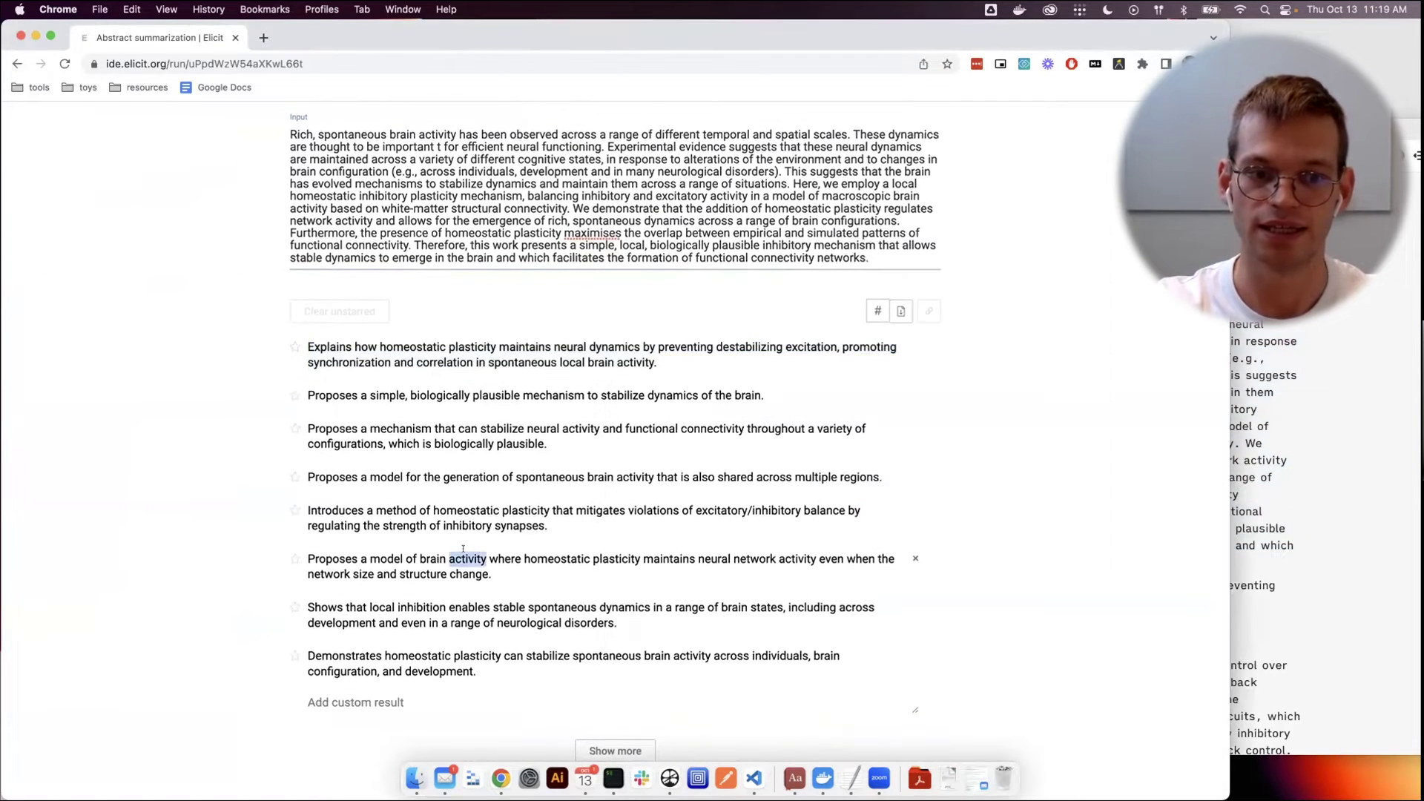
key("cmd+c")
key("cmd+Tab")
key("Return")
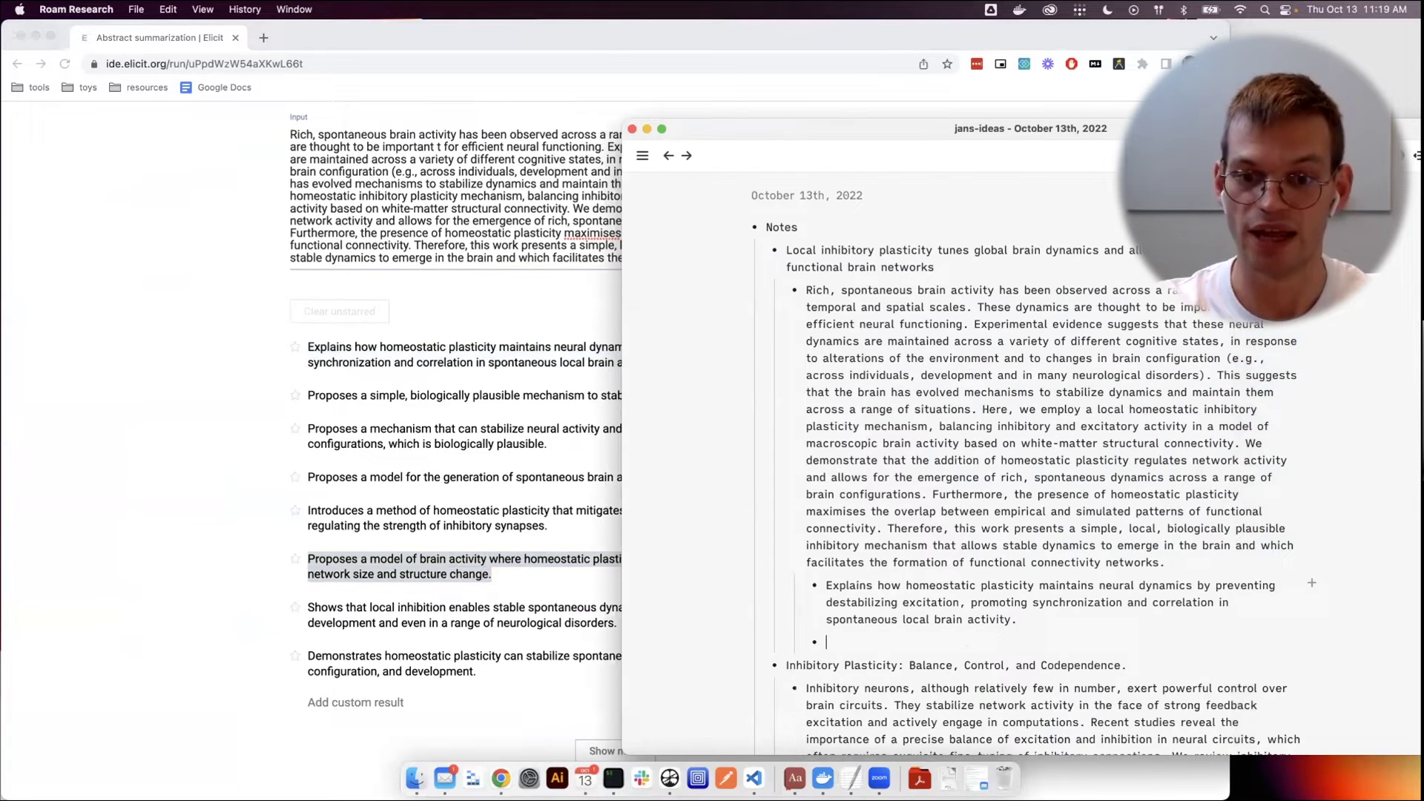
key("cmd+v")
left_click(183, 456)
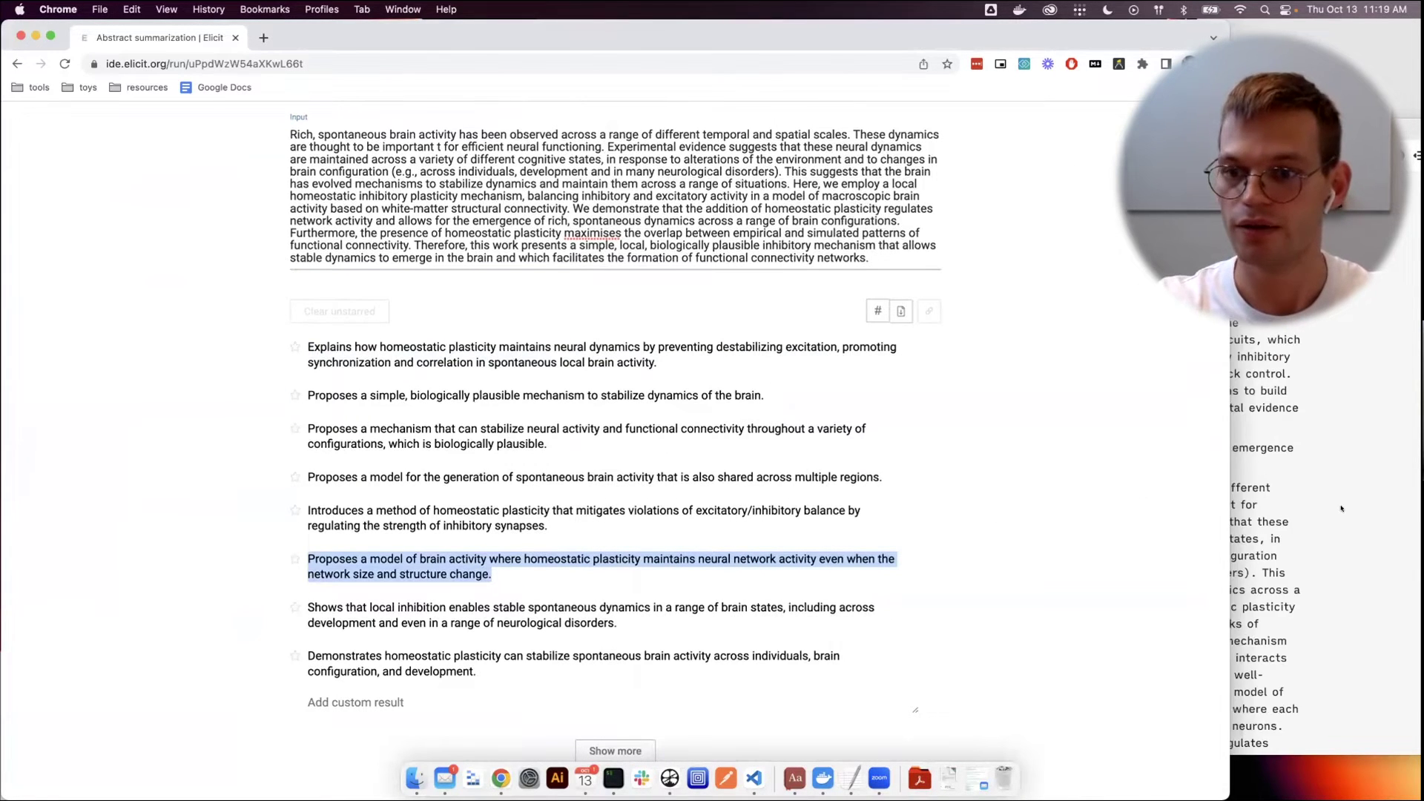
key("super+Tab")
scroll(1038, 467, "up", 1)
left_click(631, 253)
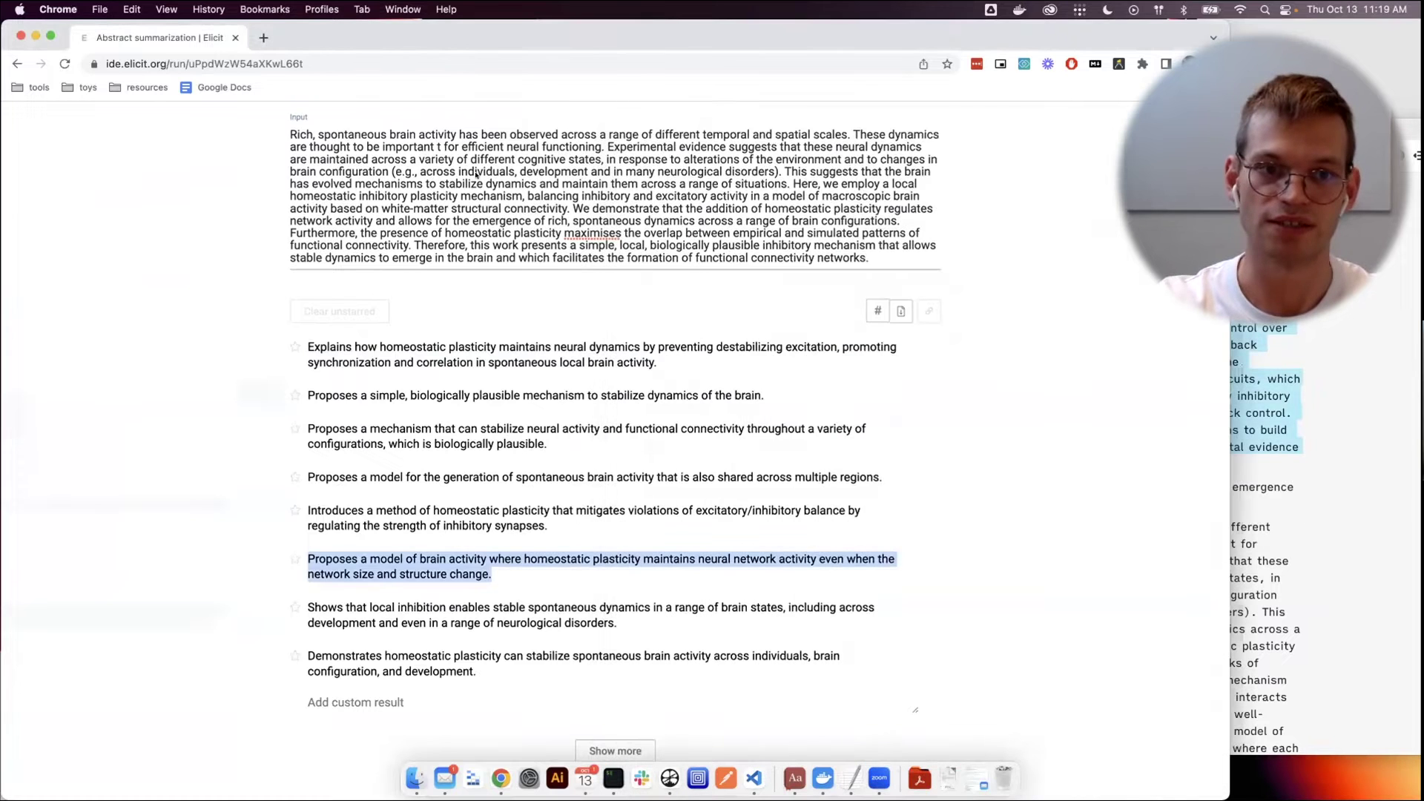
Summarize the inhibitory neurons abstract and nest its synapses and feedforward control finding in Roam
key("cmd+a")
key("cmd+v")
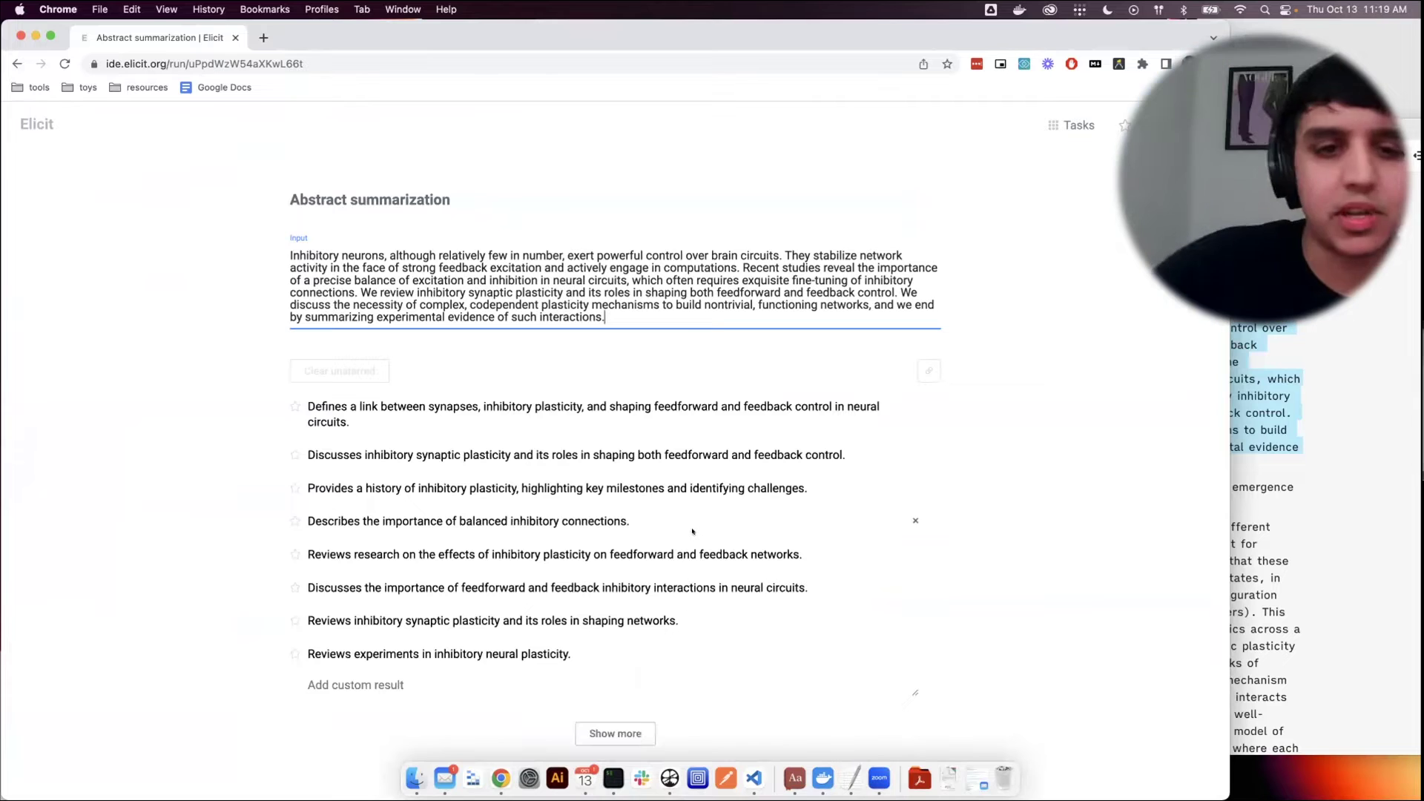
triple_click(610, 400)
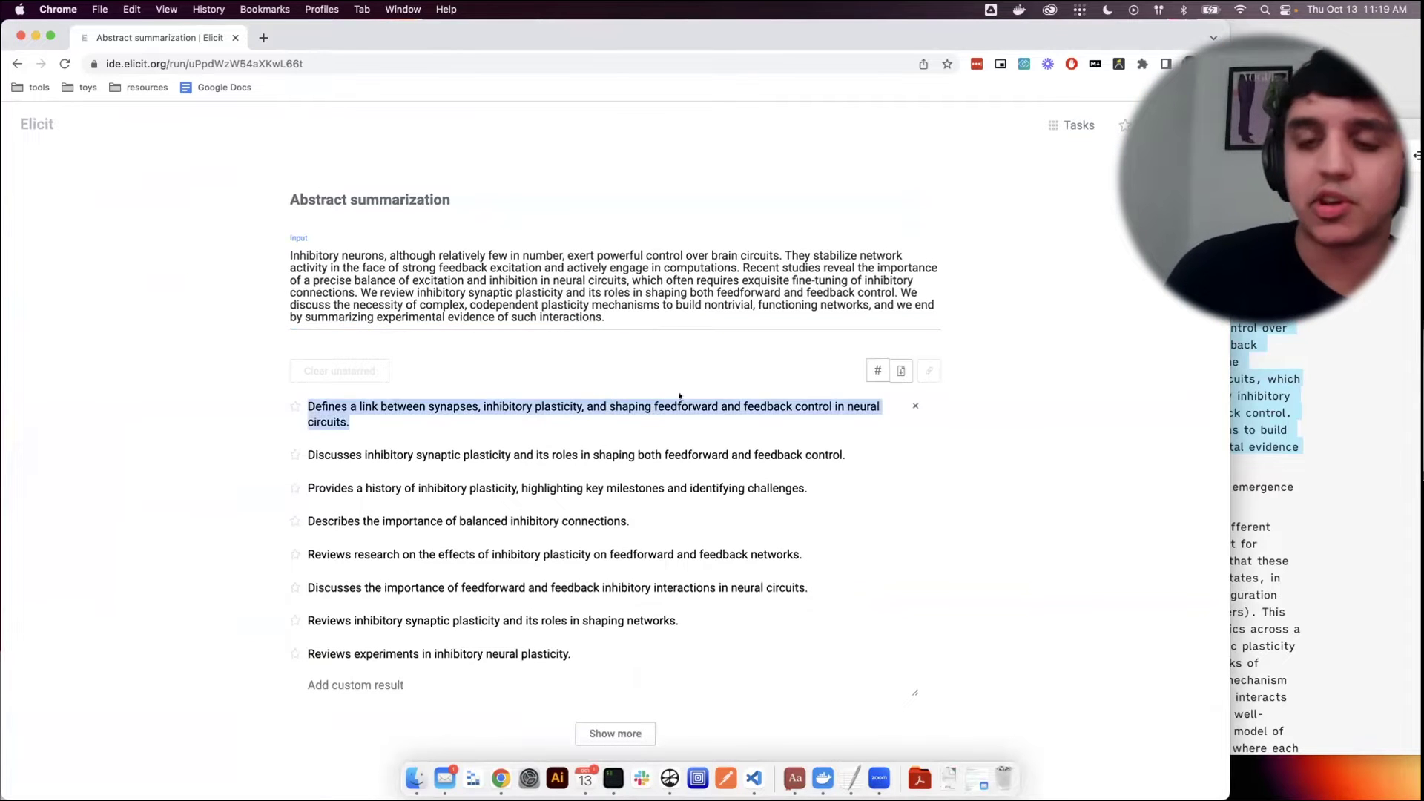
left_click(1257, 489)
key("Return")
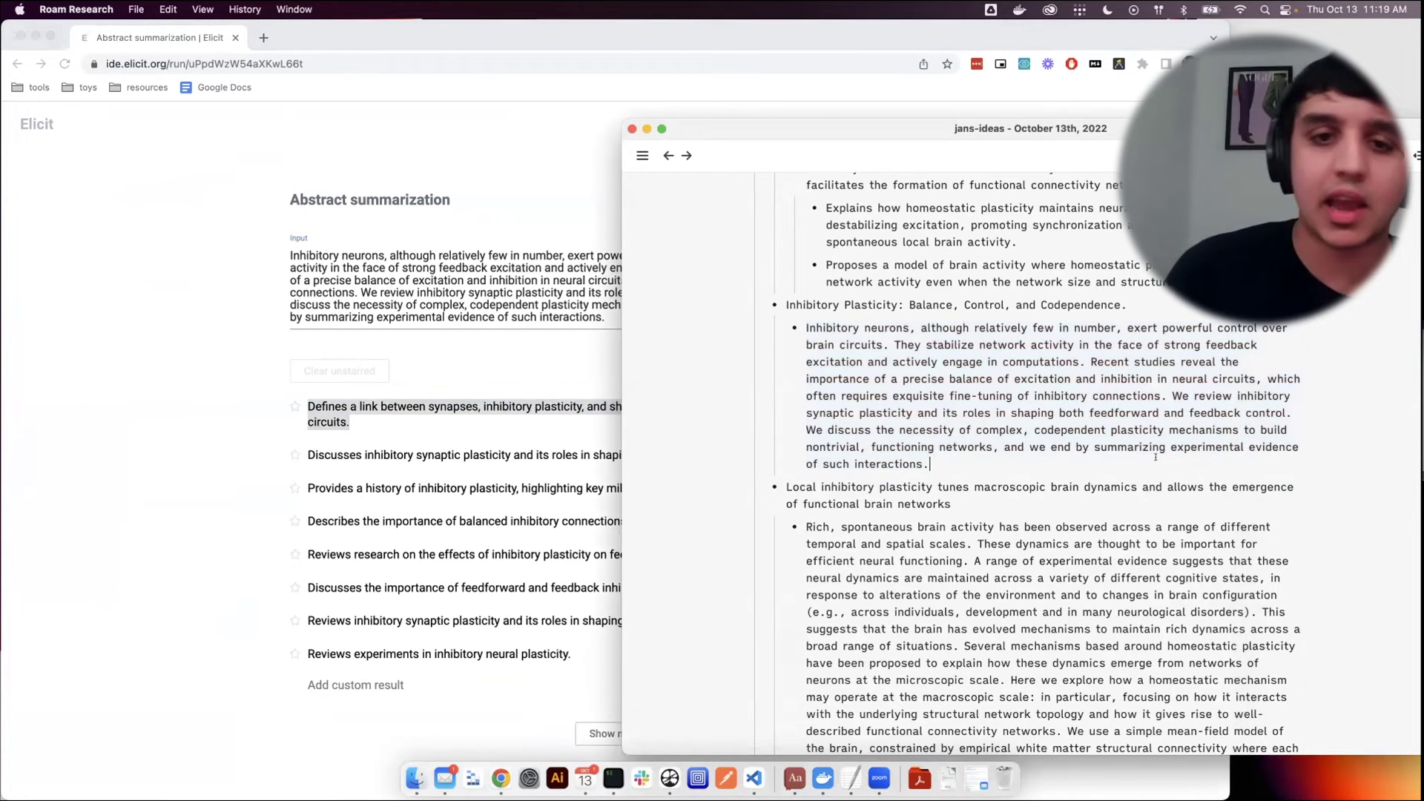
key("Return")
key("super+v")
Add the balanced inhibitory connections finding as the next bullet under that abstract
left_click(493, 460)
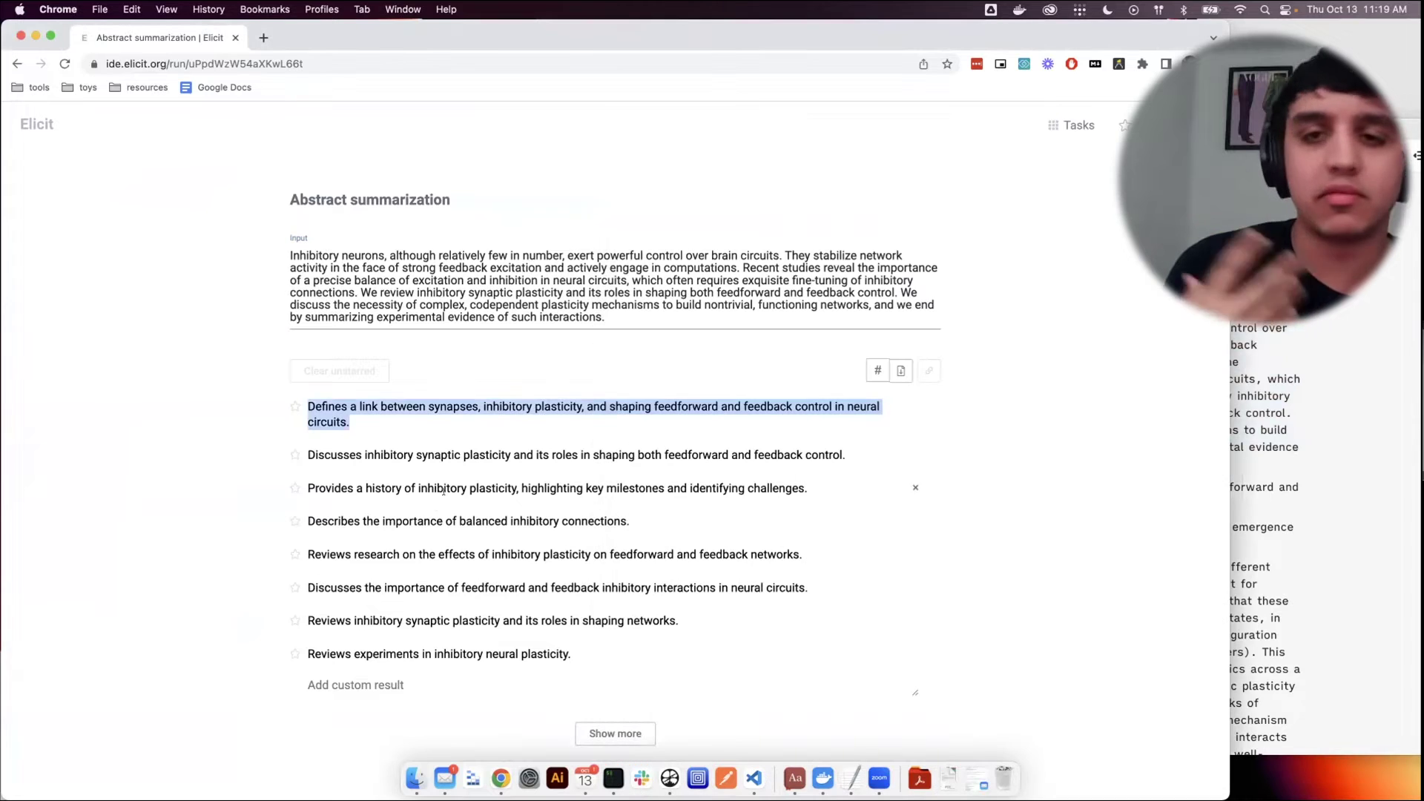
triple_click(431, 520)
left_click(1270, 551)
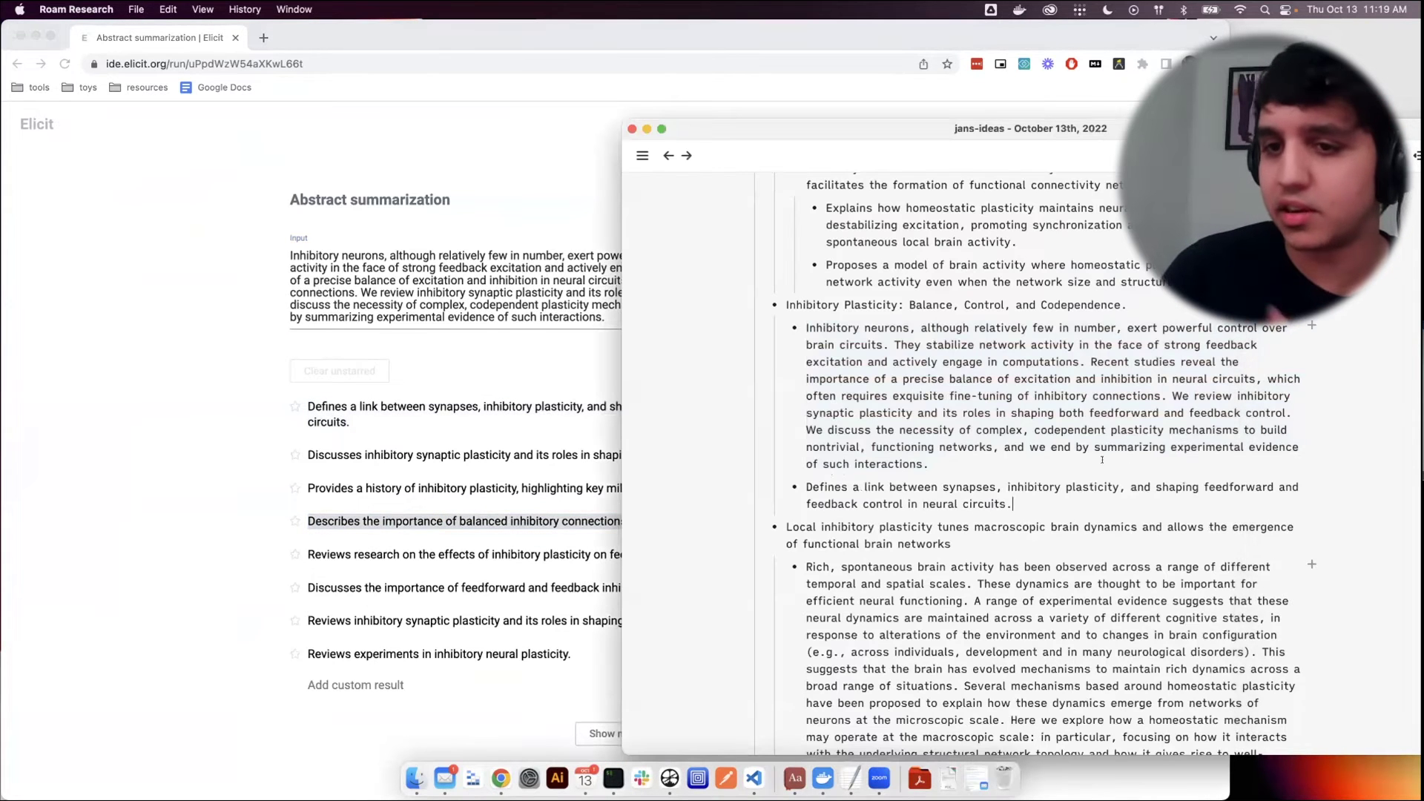
key("Return")
key("super+v")
Replace the summarizer input with the macroscopic dynamics abstract from the notes
scroll(935, 660, "up", 1)
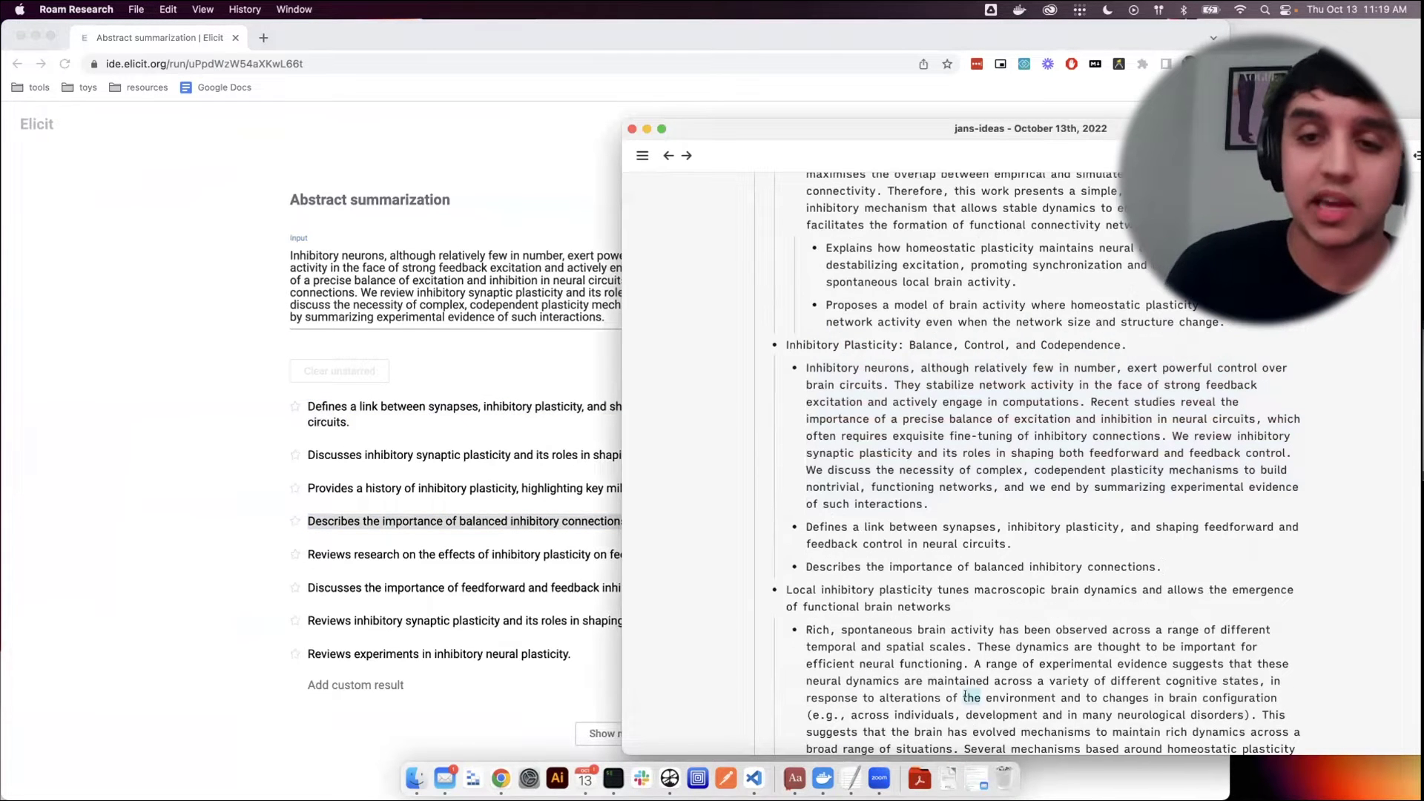
triple_click(936, 660)
key("super+c")
left_click(503, 278)
key("super+a")
key("super+v")
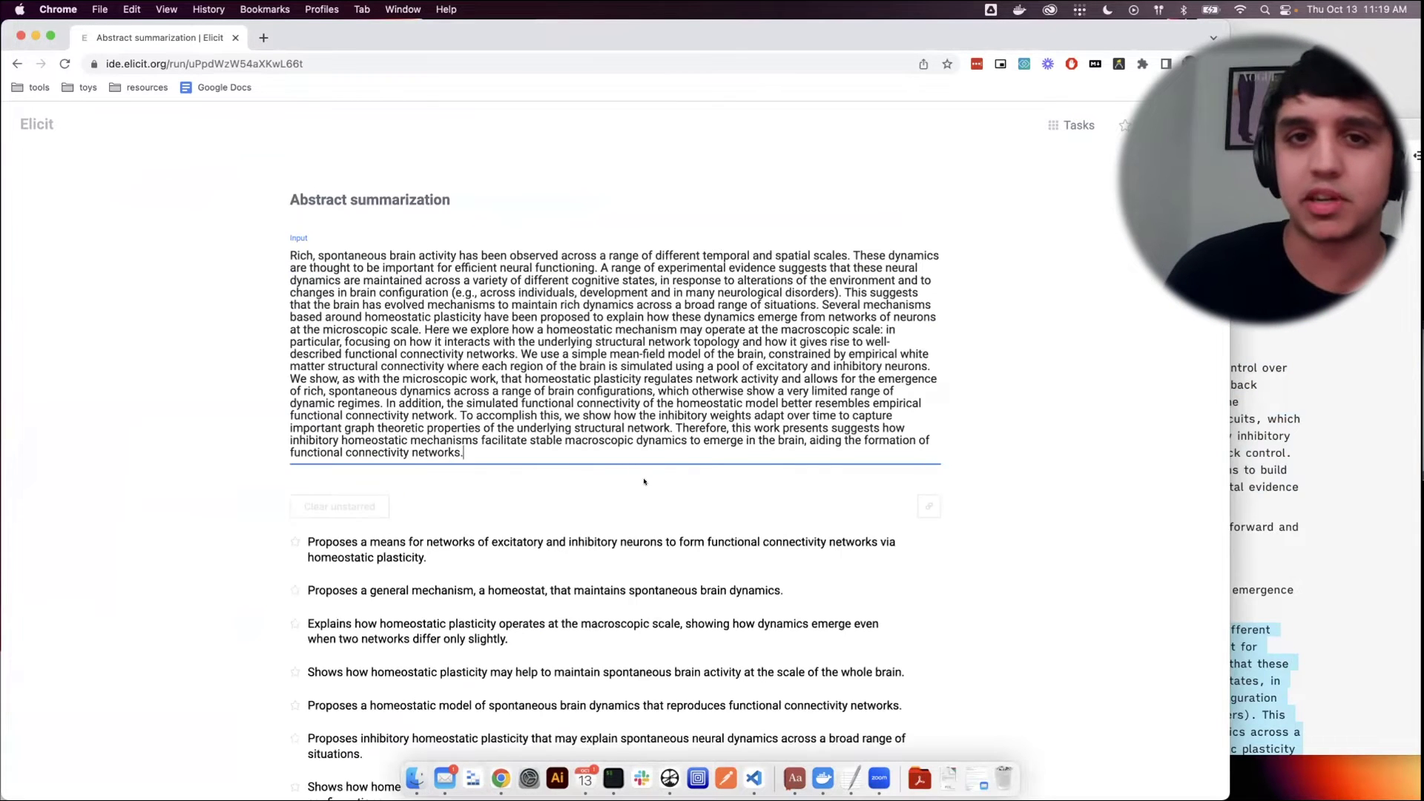
Paste the Elicit macroscopic-scale finding as a new nested bullet under the third abstract
scroll(630, 519, "down", 3)
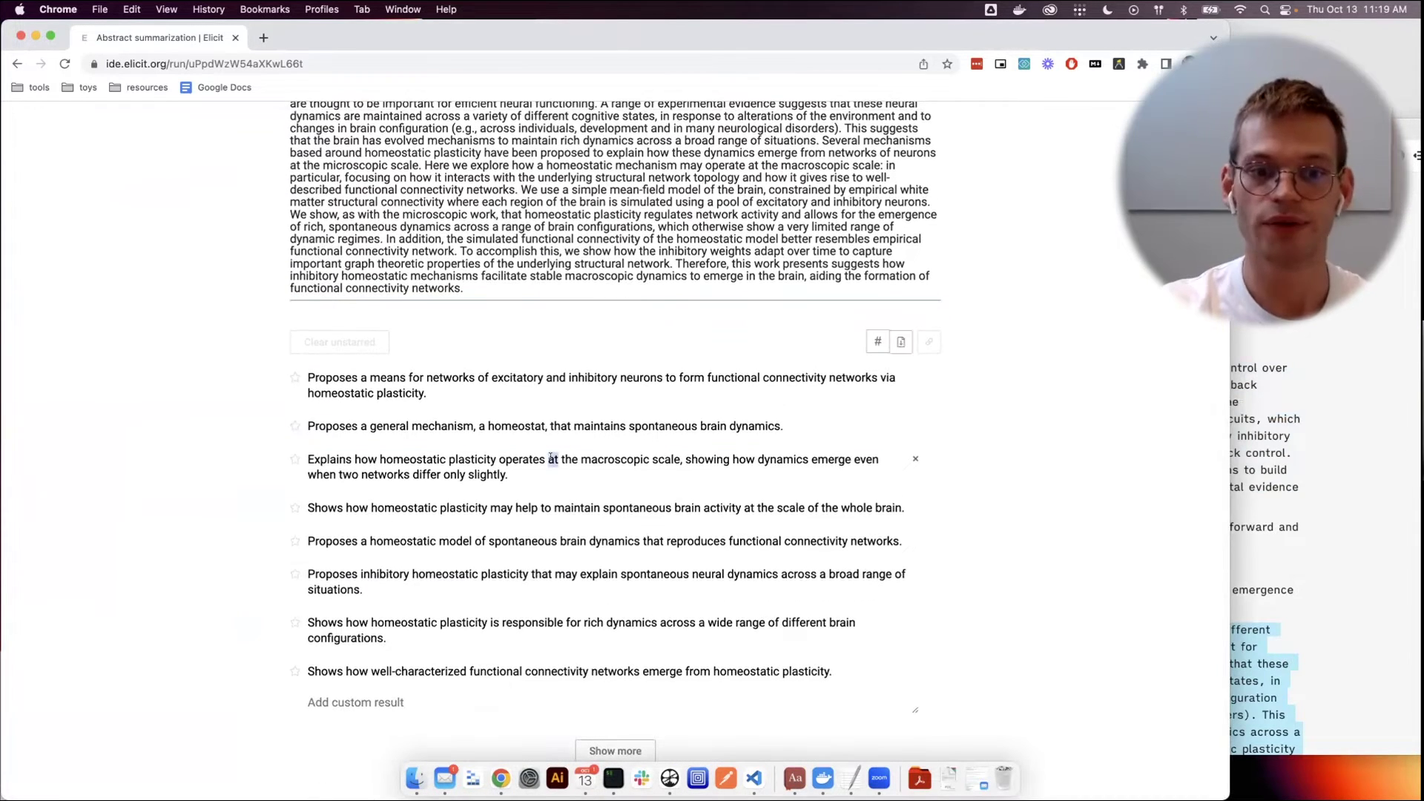
triple_click(552, 459)
left_click(1399, 458)
scroll(1117, 626, "down", 4)
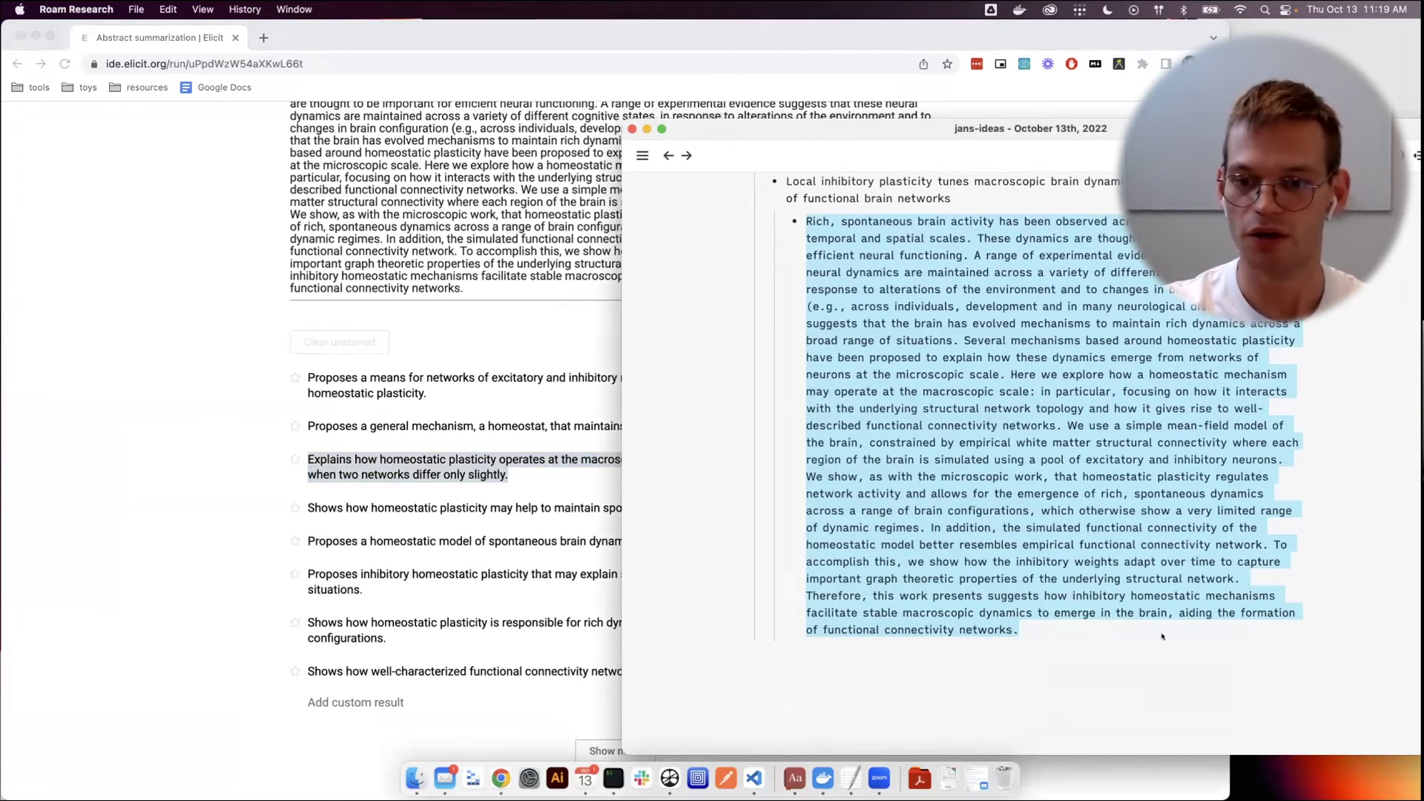
left_click(1117, 626)
key("Return")
key("super+v")
Paste the homeostatic model finding as a second bullet under the abstract
left_click(380, 539)
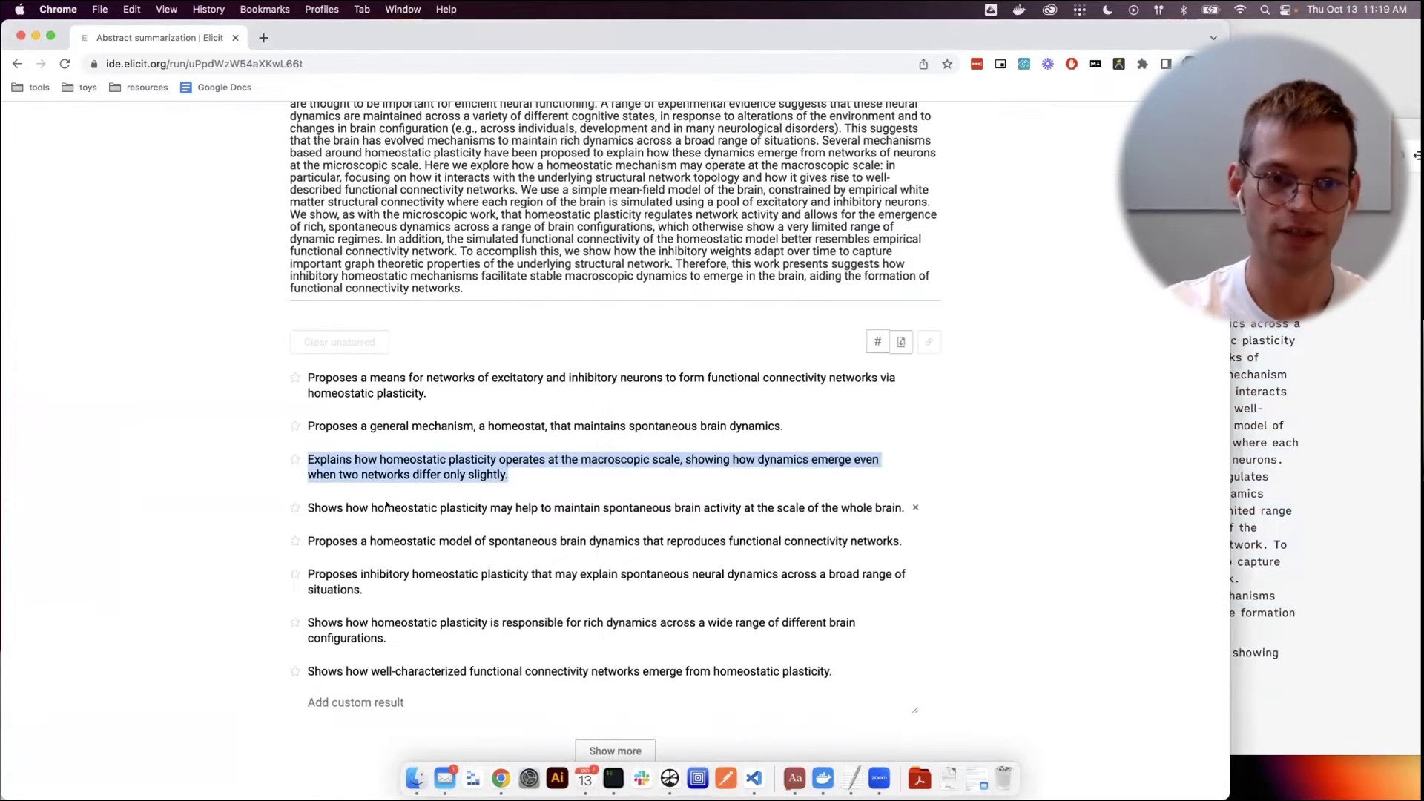
triple_click(380, 539)
left_click(1245, 678)
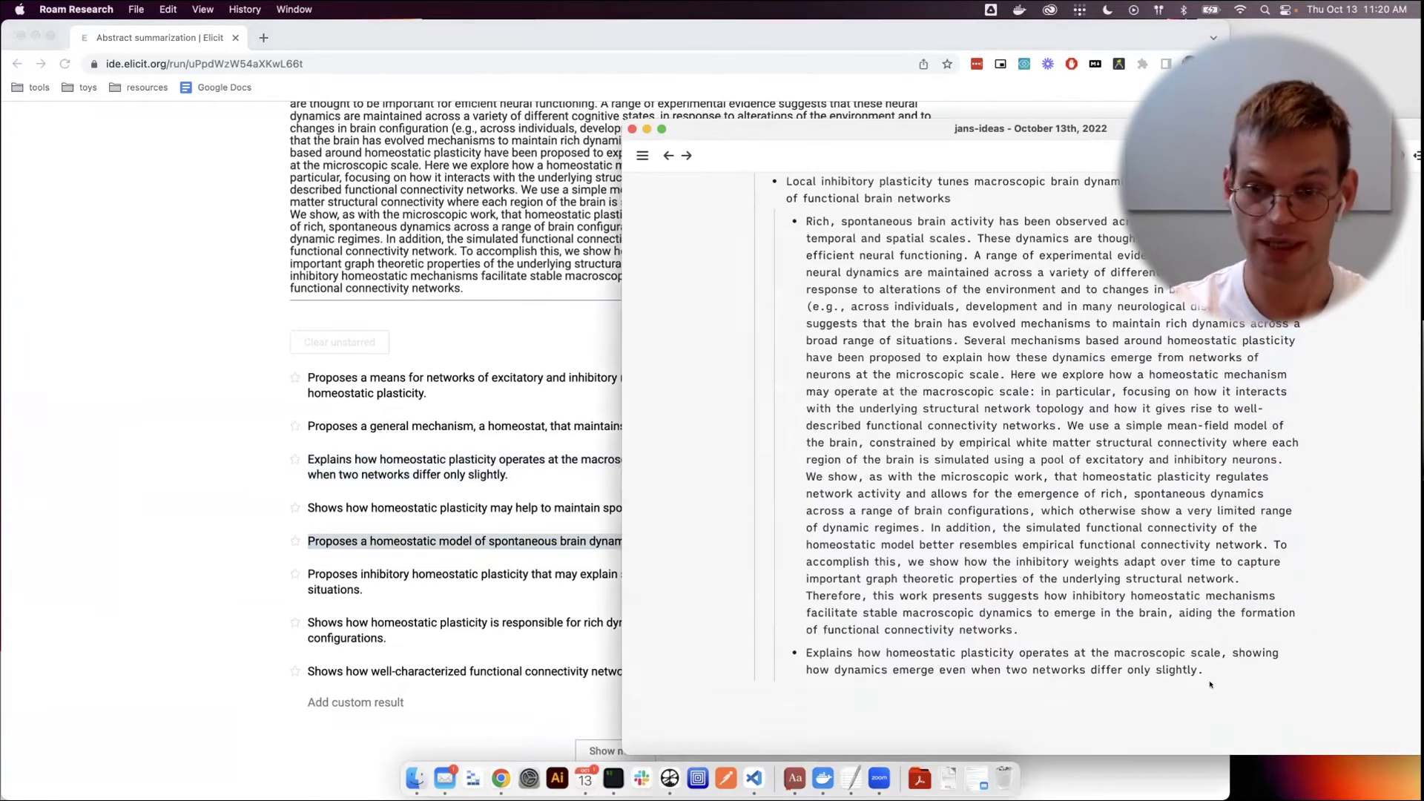
key("super+v")
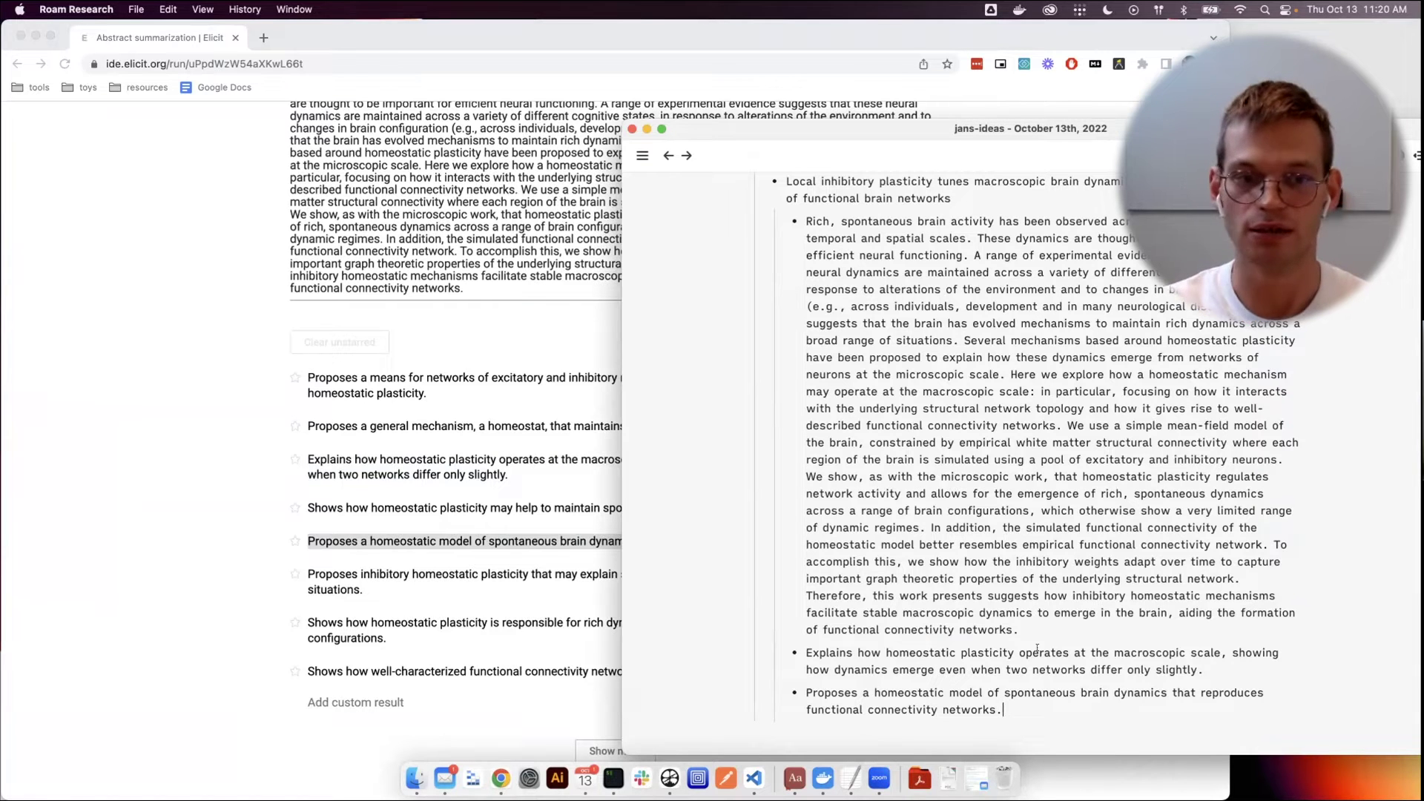
Clear the Elicit selection and narrow the browser window to reveal the notes
key("super+Tab")
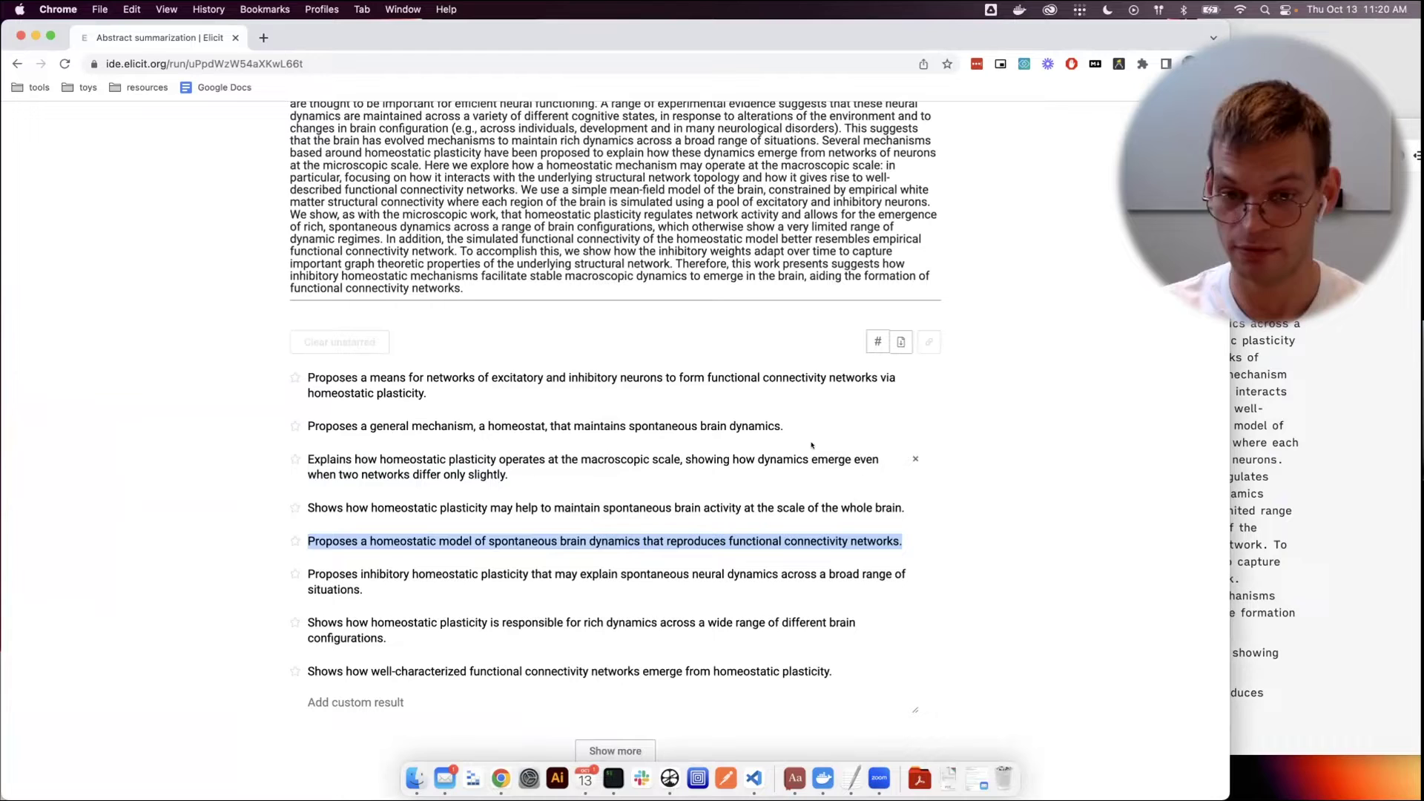
left_click(1055, 514)
scroll(1055, 515, "up", 1)
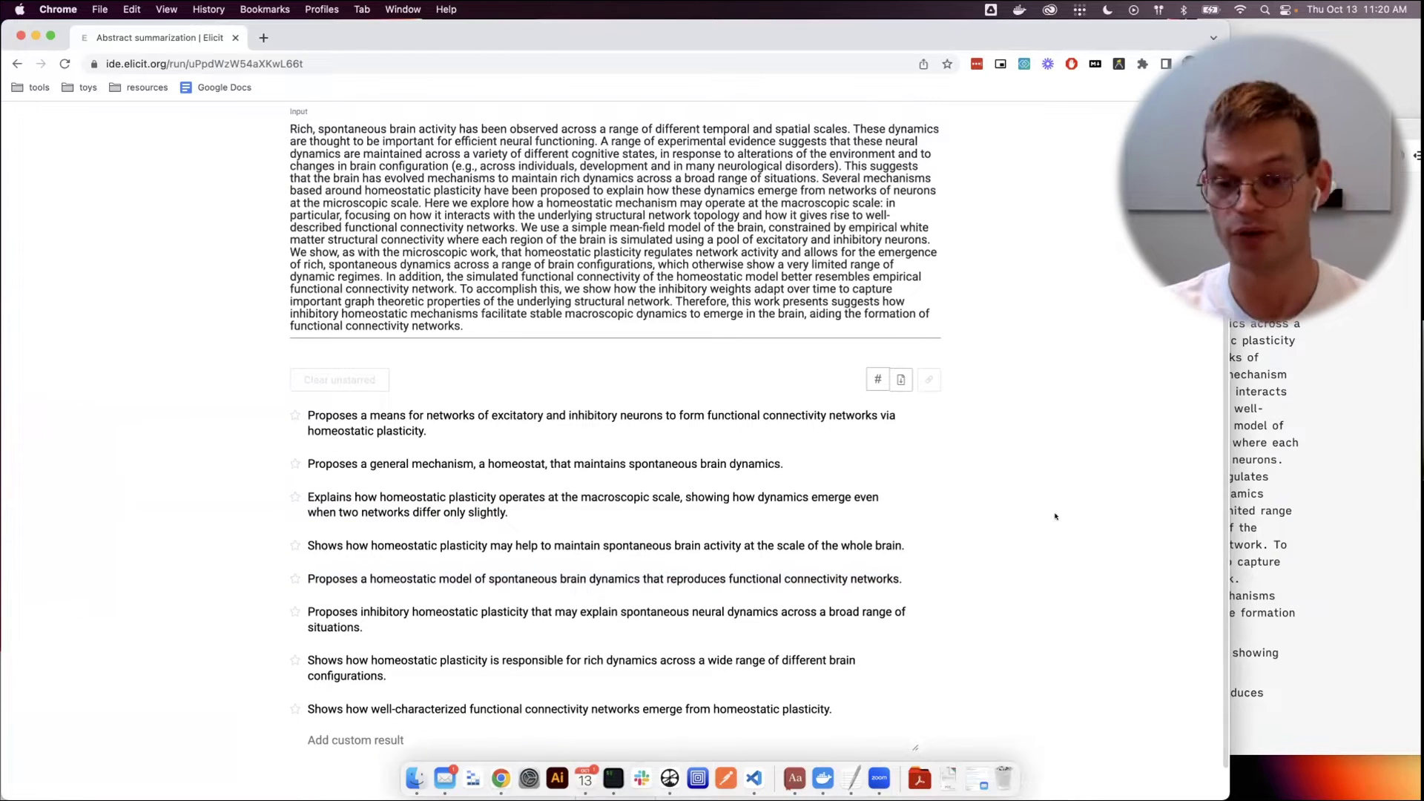
scroll(1056, 512, "up", 2)
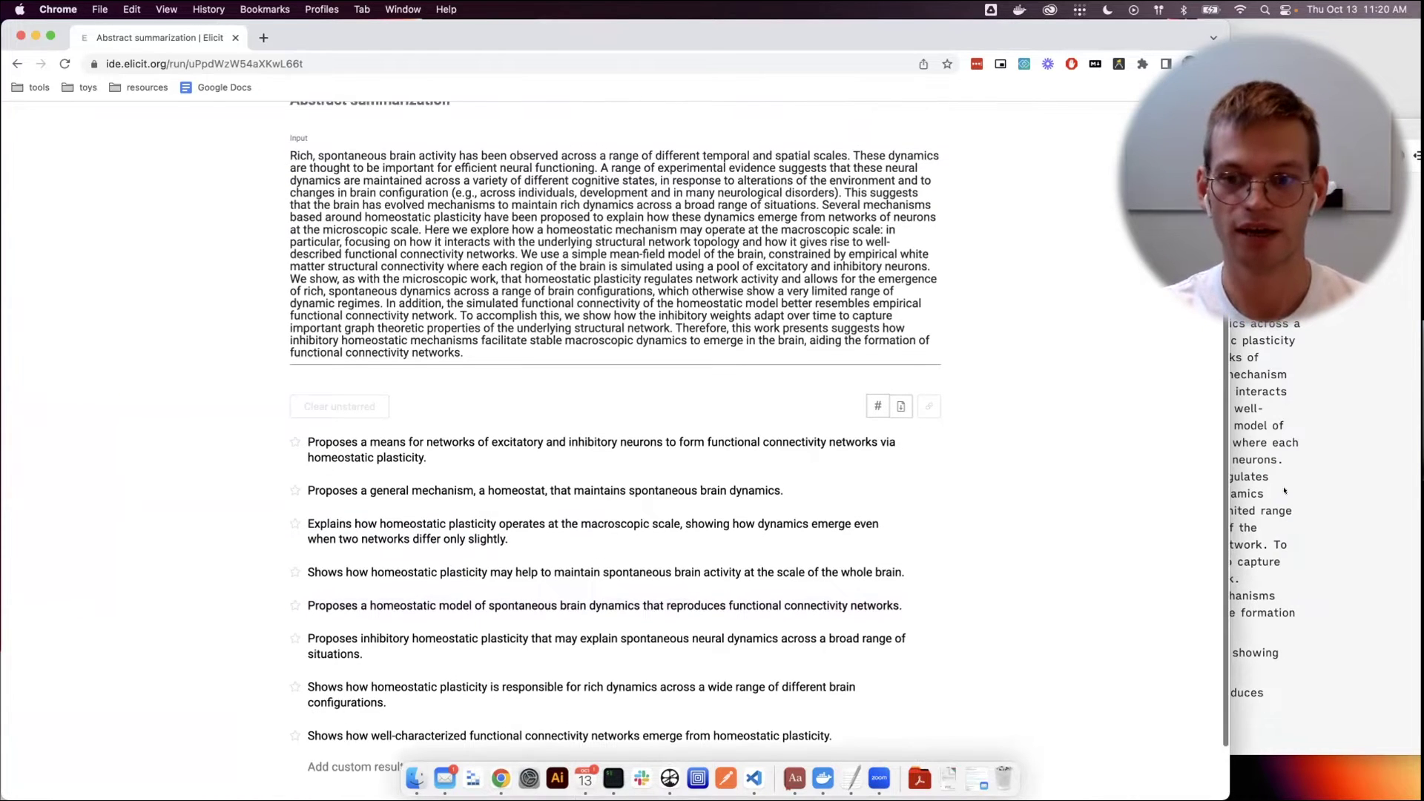
left_click_drag(928, 470, 1018, 470)
scroll(668, 530, "up", 1)
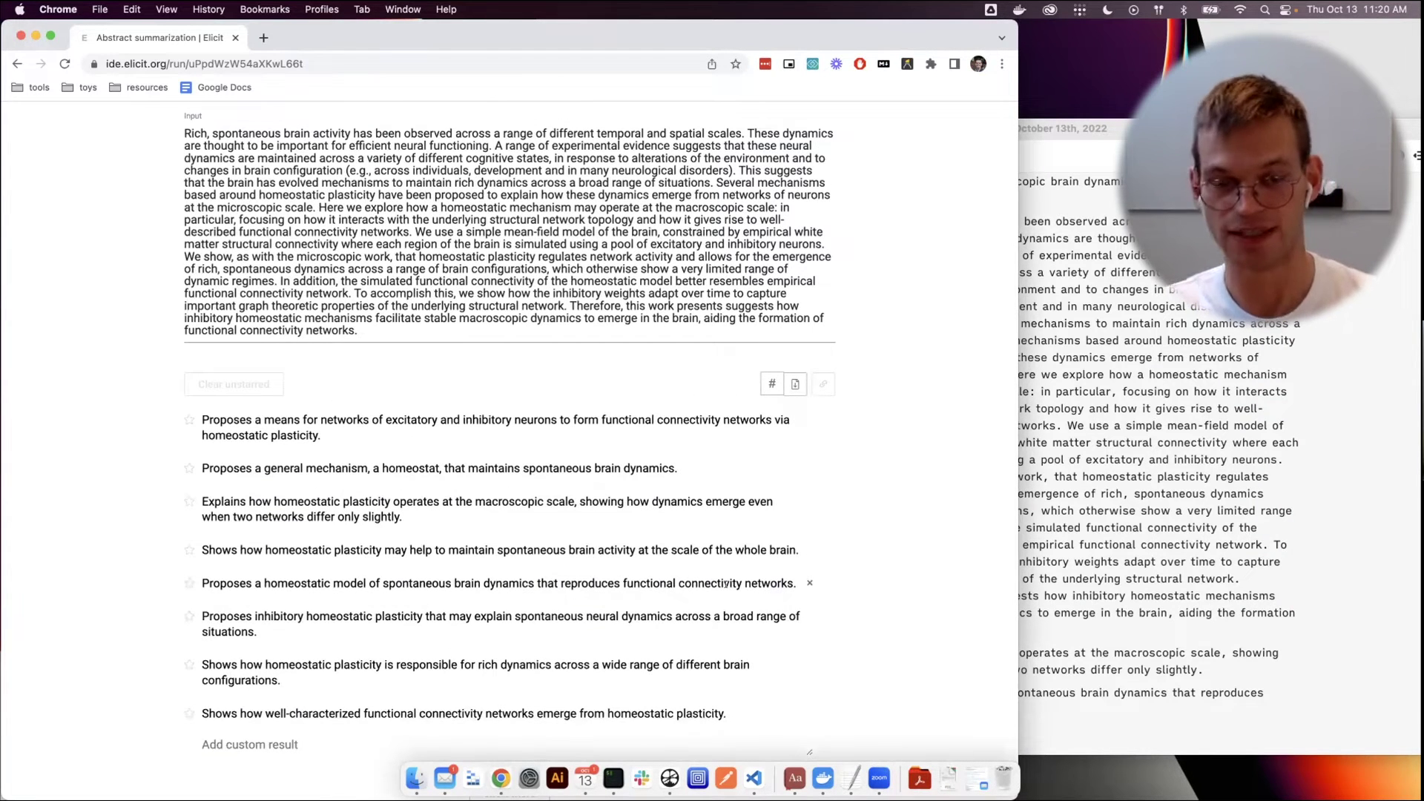
Block-select the paper's two summary bullets and indent them under its abstract
left_click(1084, 555)
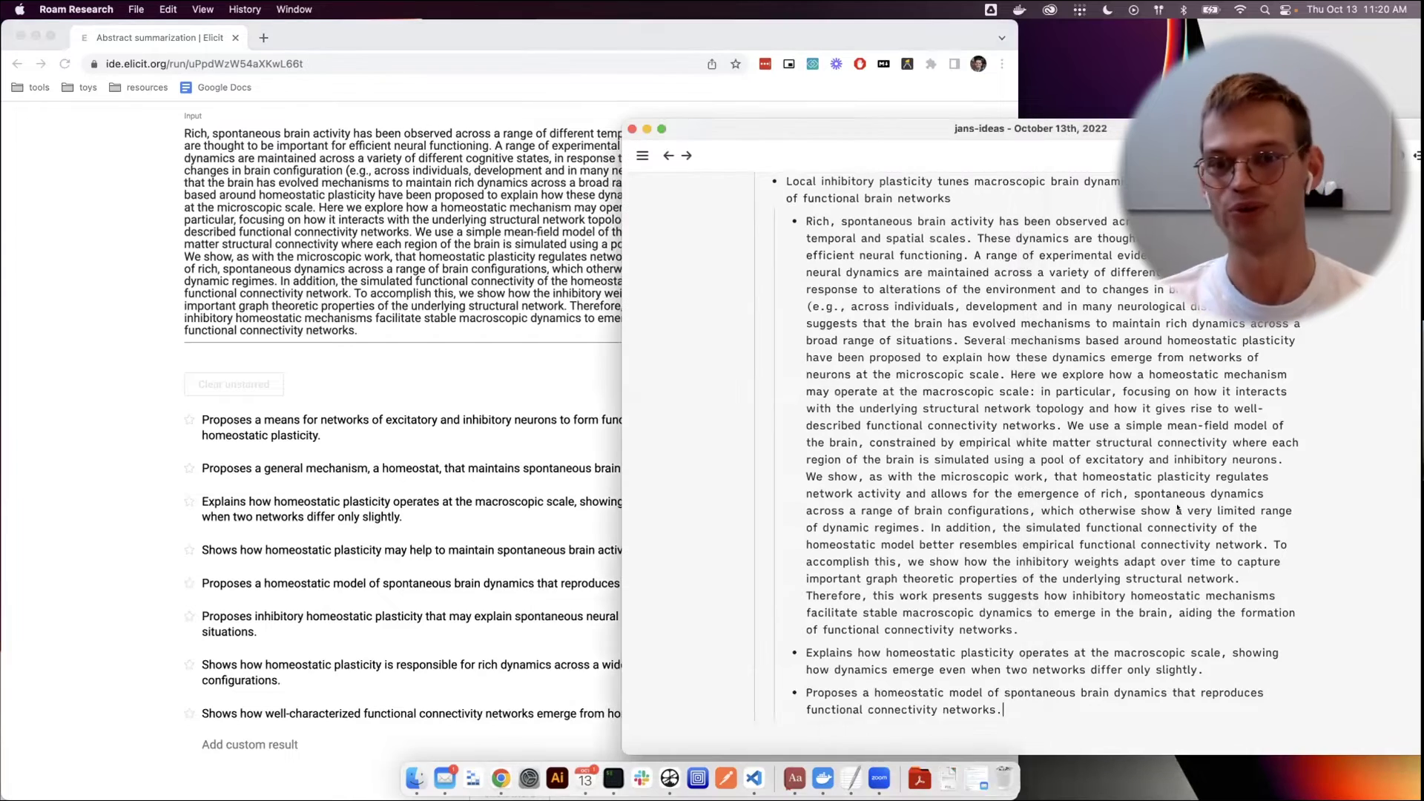
scroll(1060, 468, "up", 3)
scroll(1058, 464, "up", 5)
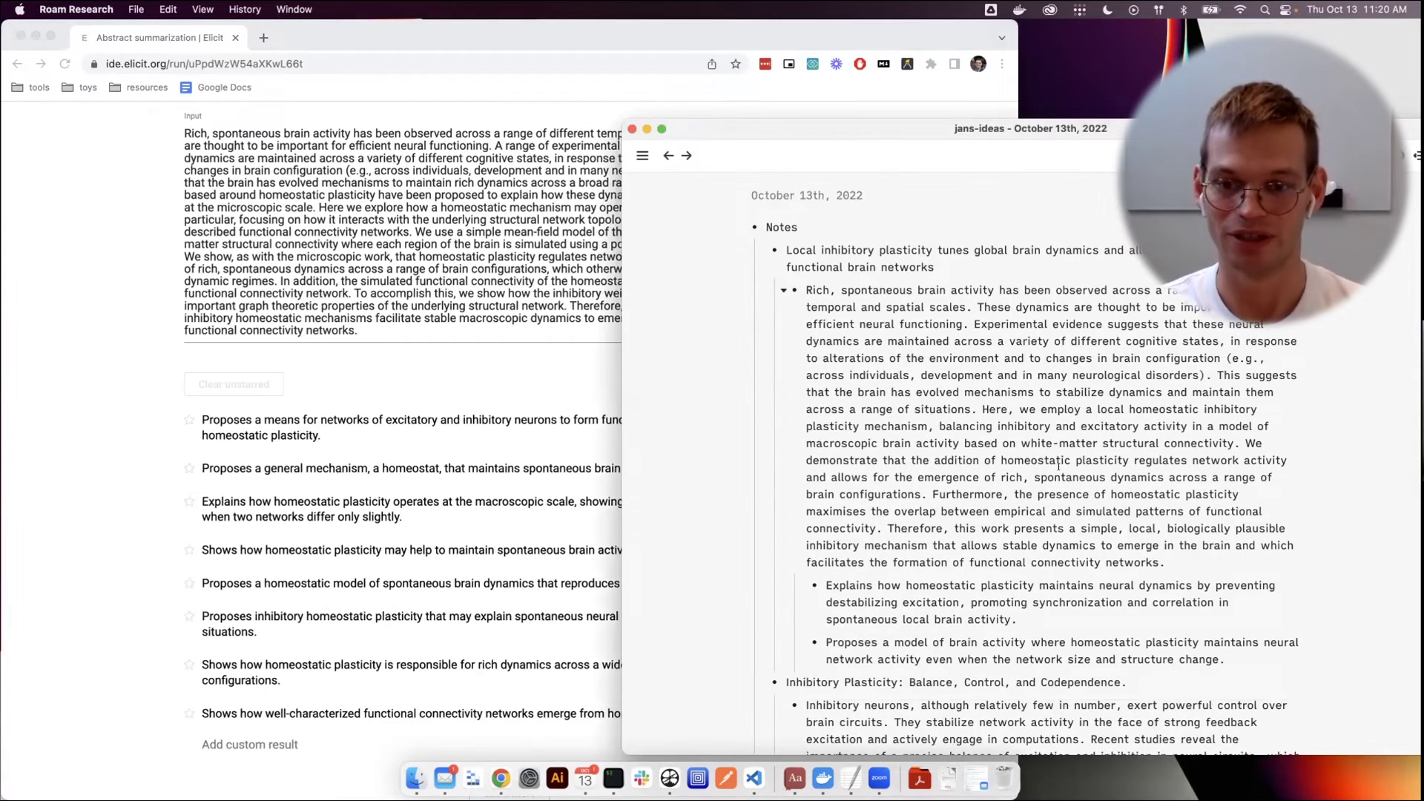
scroll(998, 478, "down", 5)
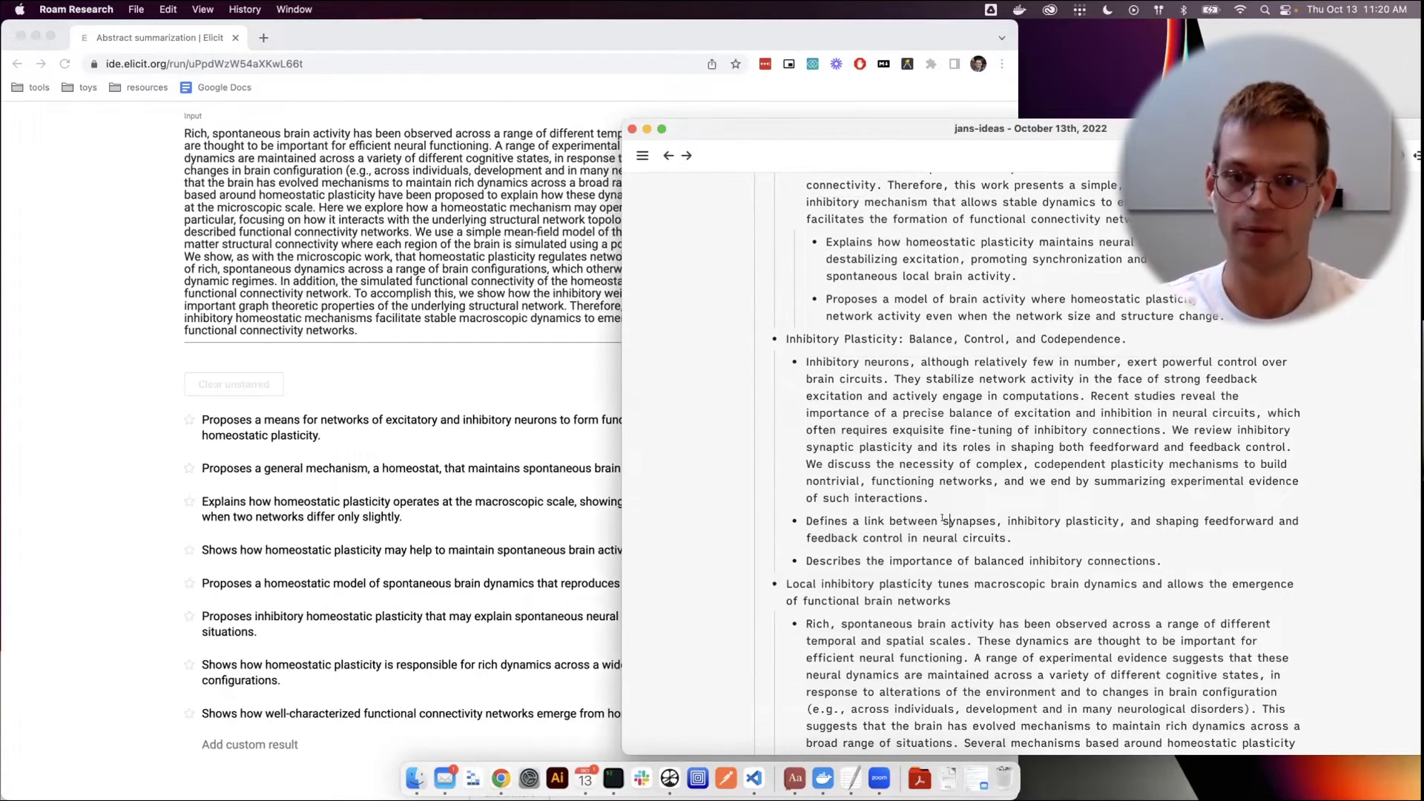
left_click_drag(943, 519, 928, 551)
scroll(928, 550, "down", 6)
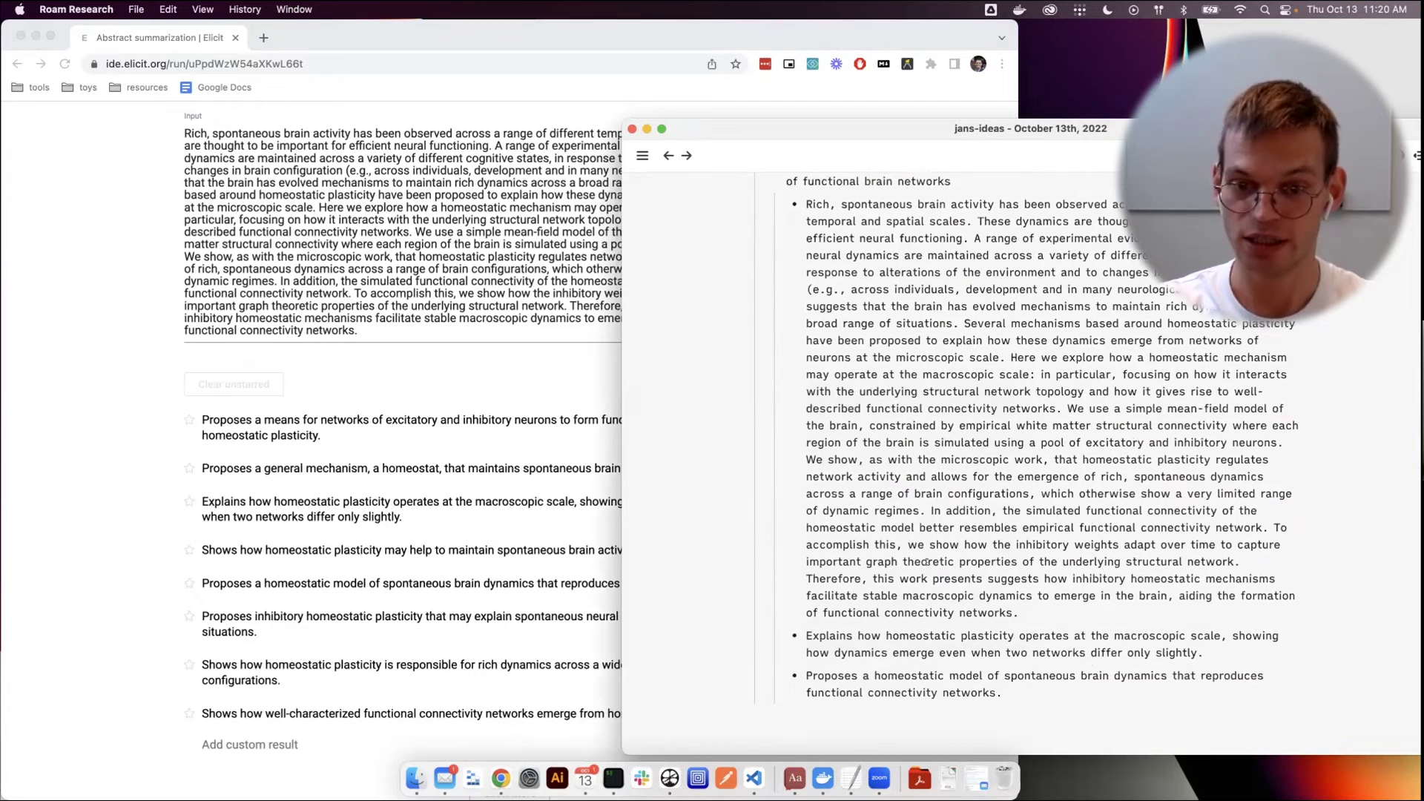
left_click_drag(892, 641, 889, 670)
key("Tab")
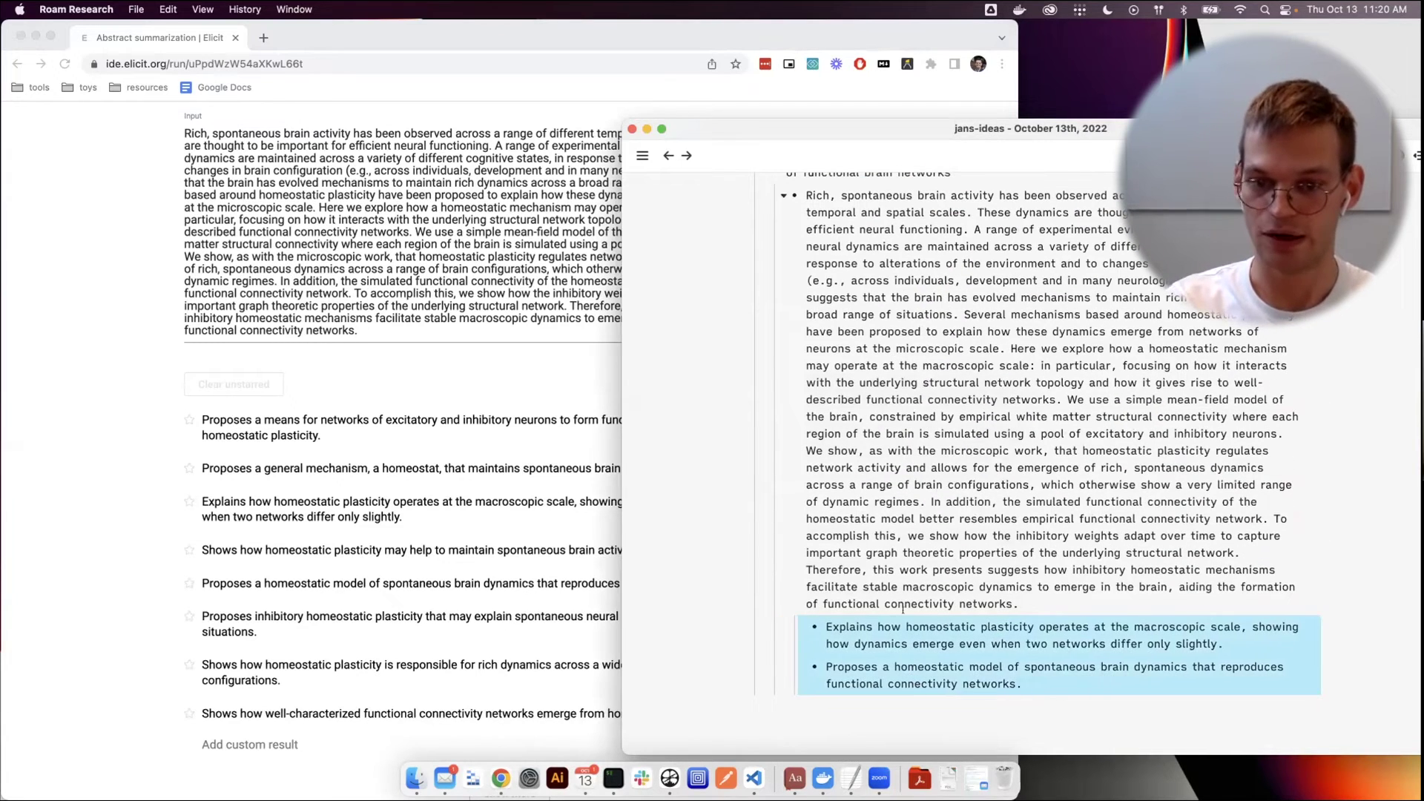
key("Escape")
Scroll through the notes page to check all three papers with nested findings
scroll(962, 586, "up", 1)
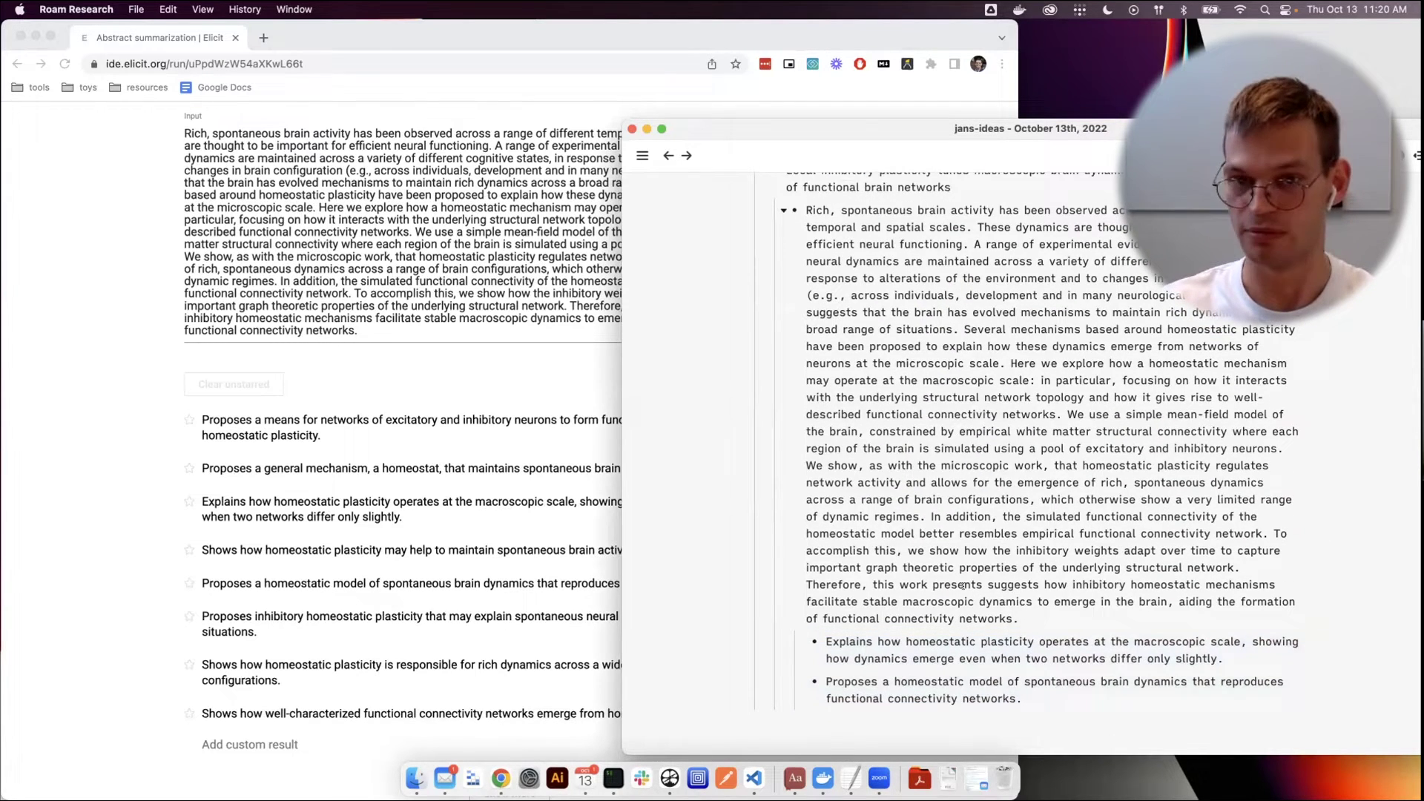
scroll(962, 586, "up", 3)
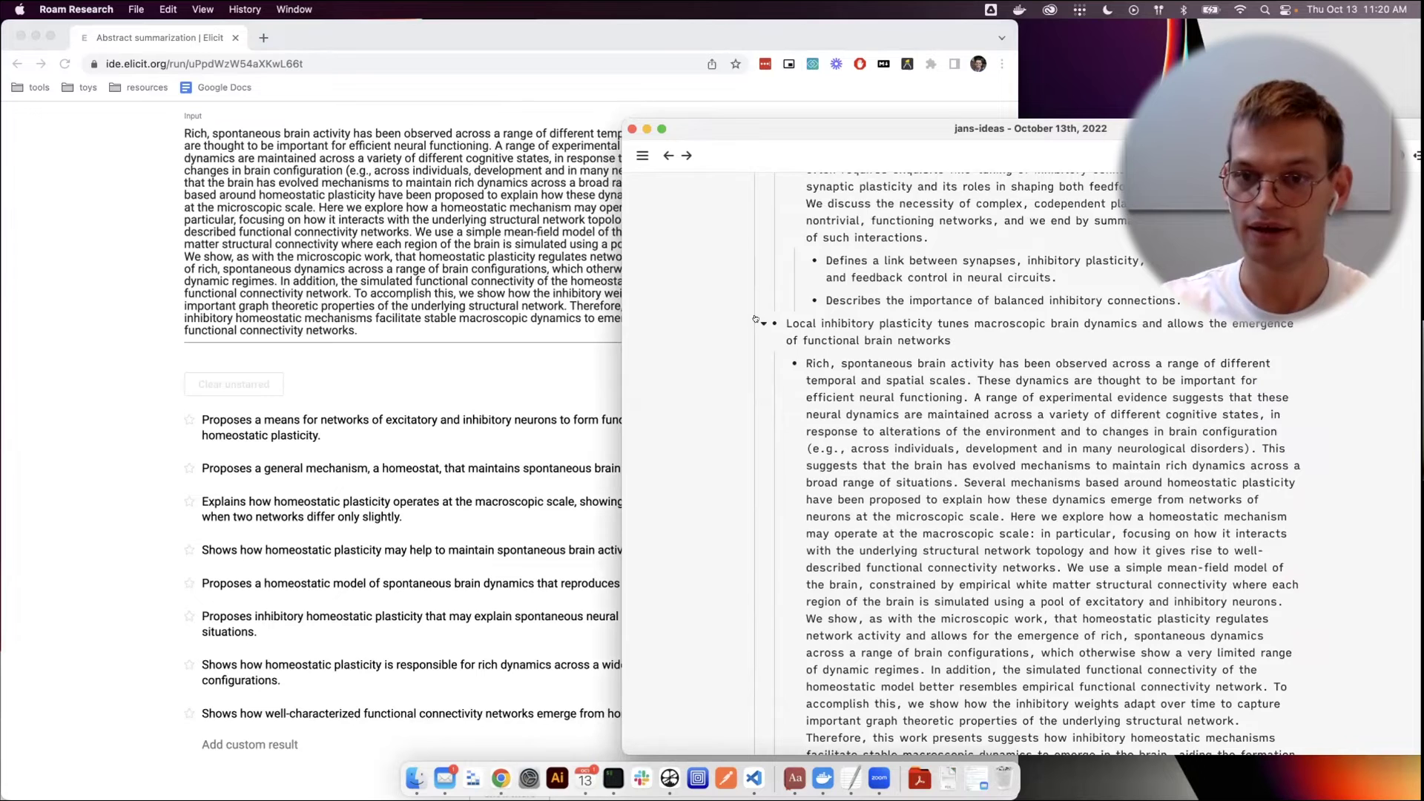
scroll(777, 350, "up", 10)
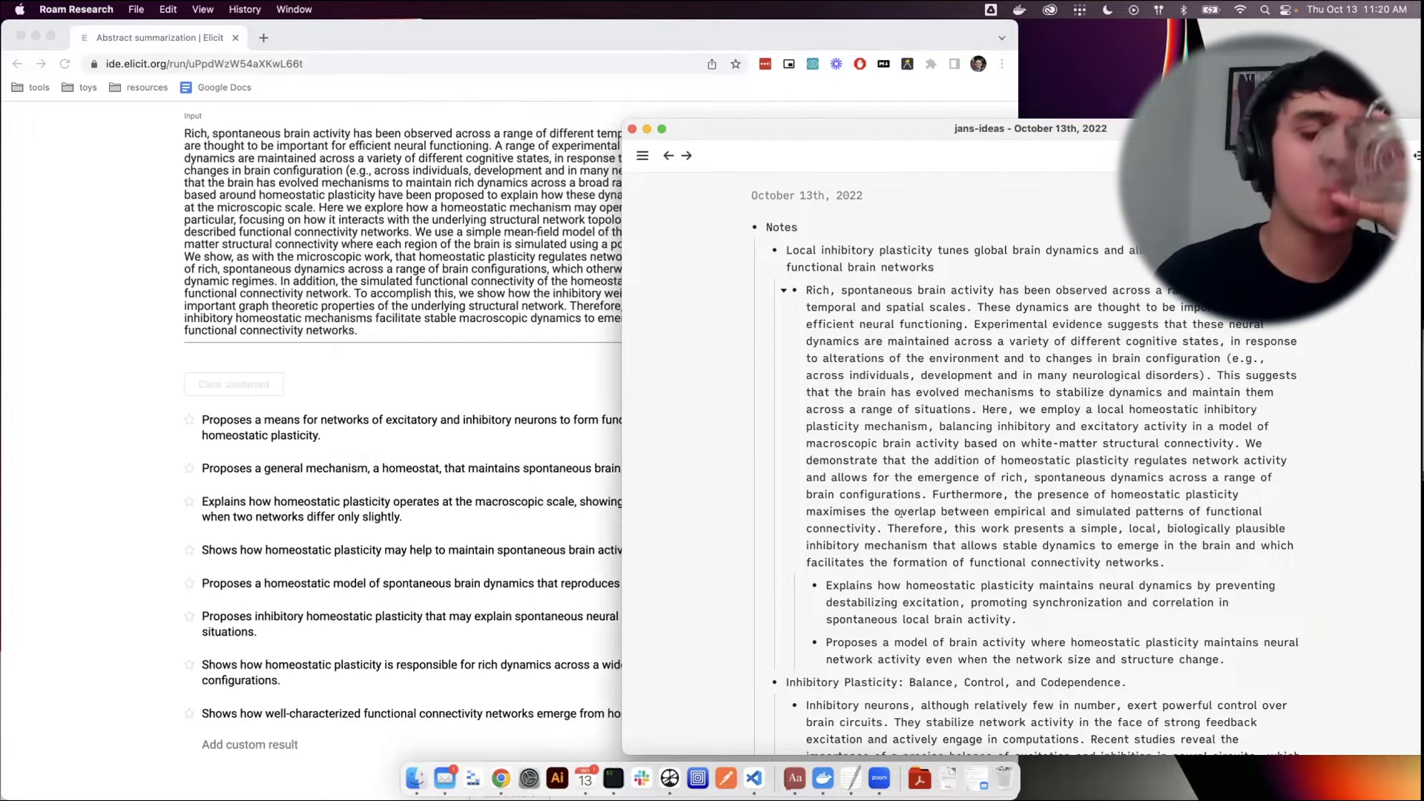
scroll(900, 513, "down", 1)
scroll(896, 514, "down", 1)
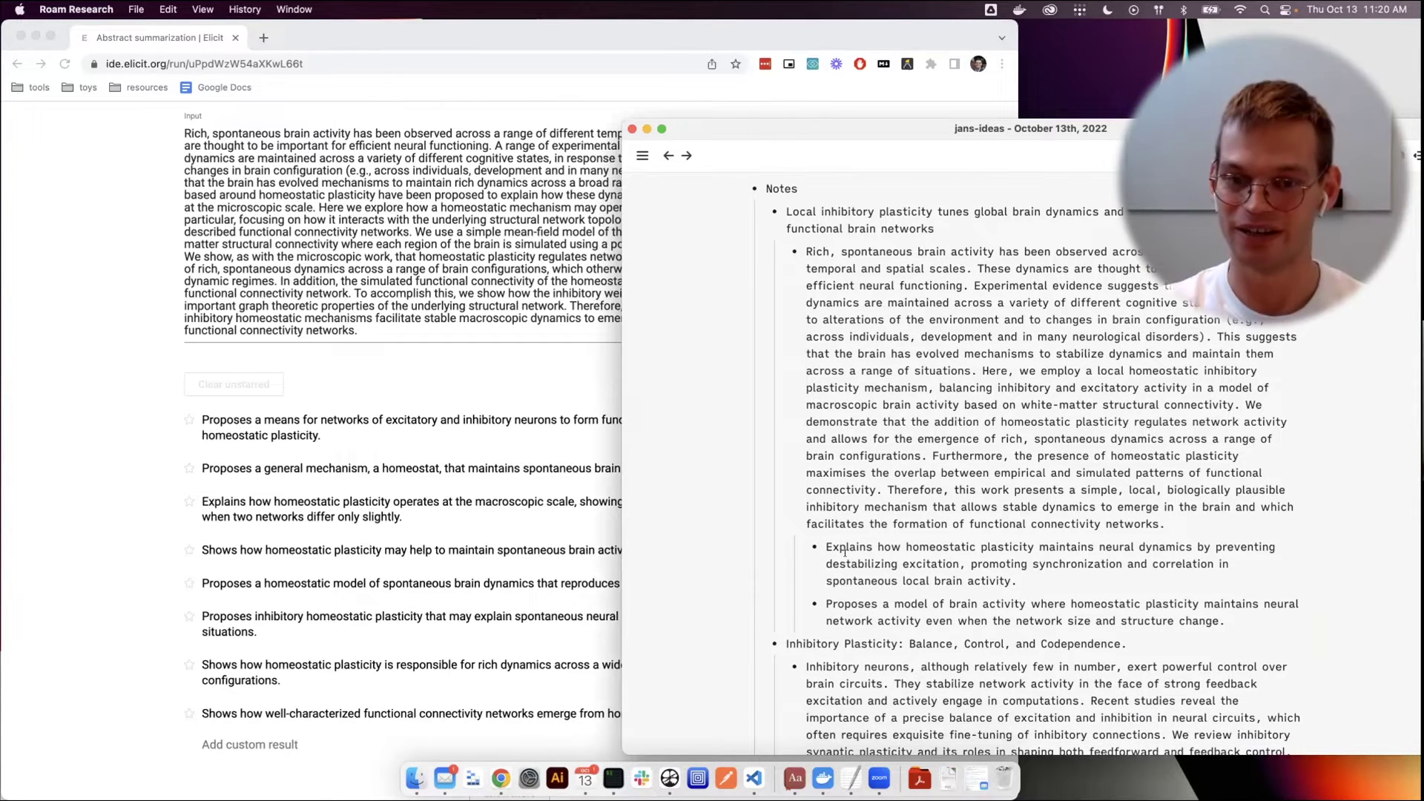
scroll(790, 334, "up", 1)
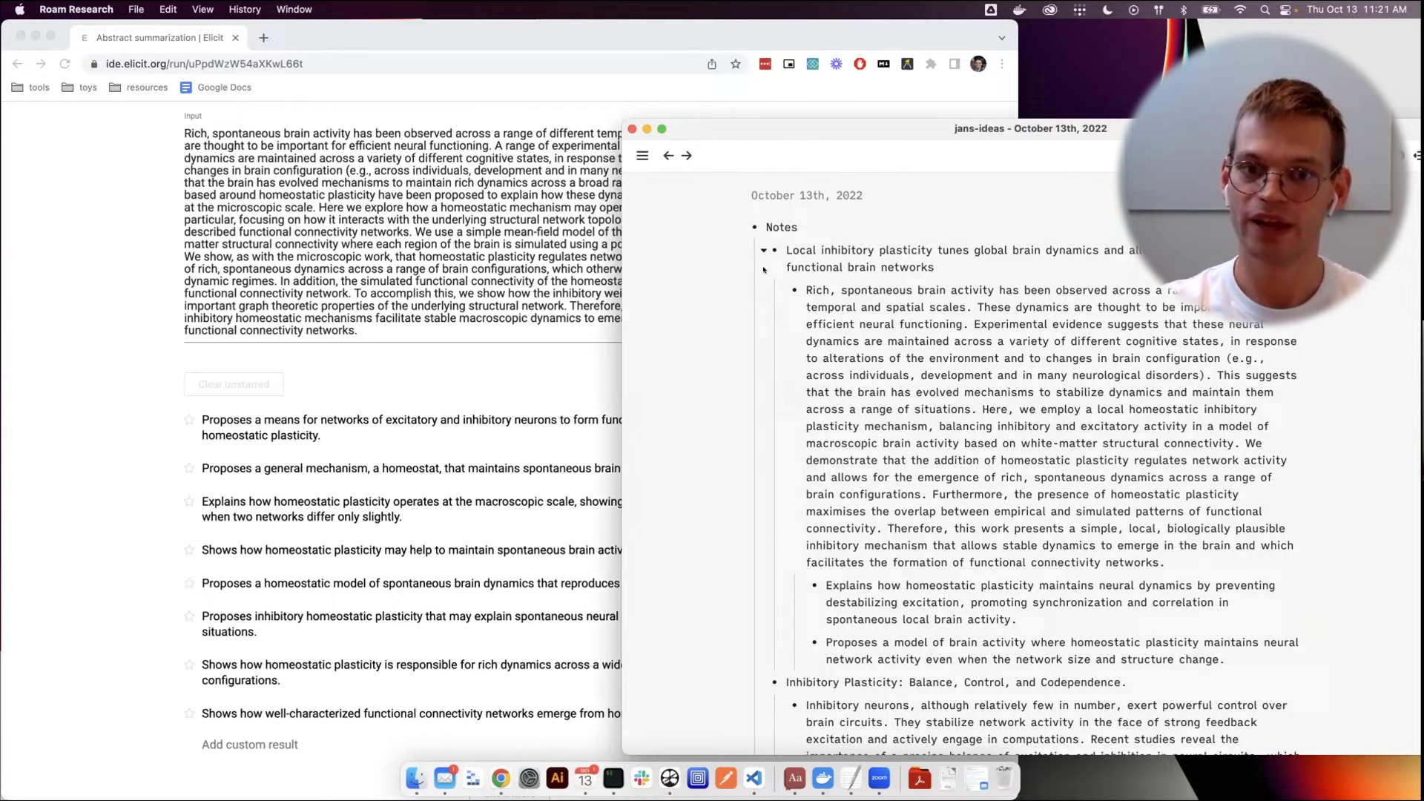
Add an outer-level 'draft' bullet after the last summary bullet
scroll(764, 269, "down", 10)
left_click(1036, 631)
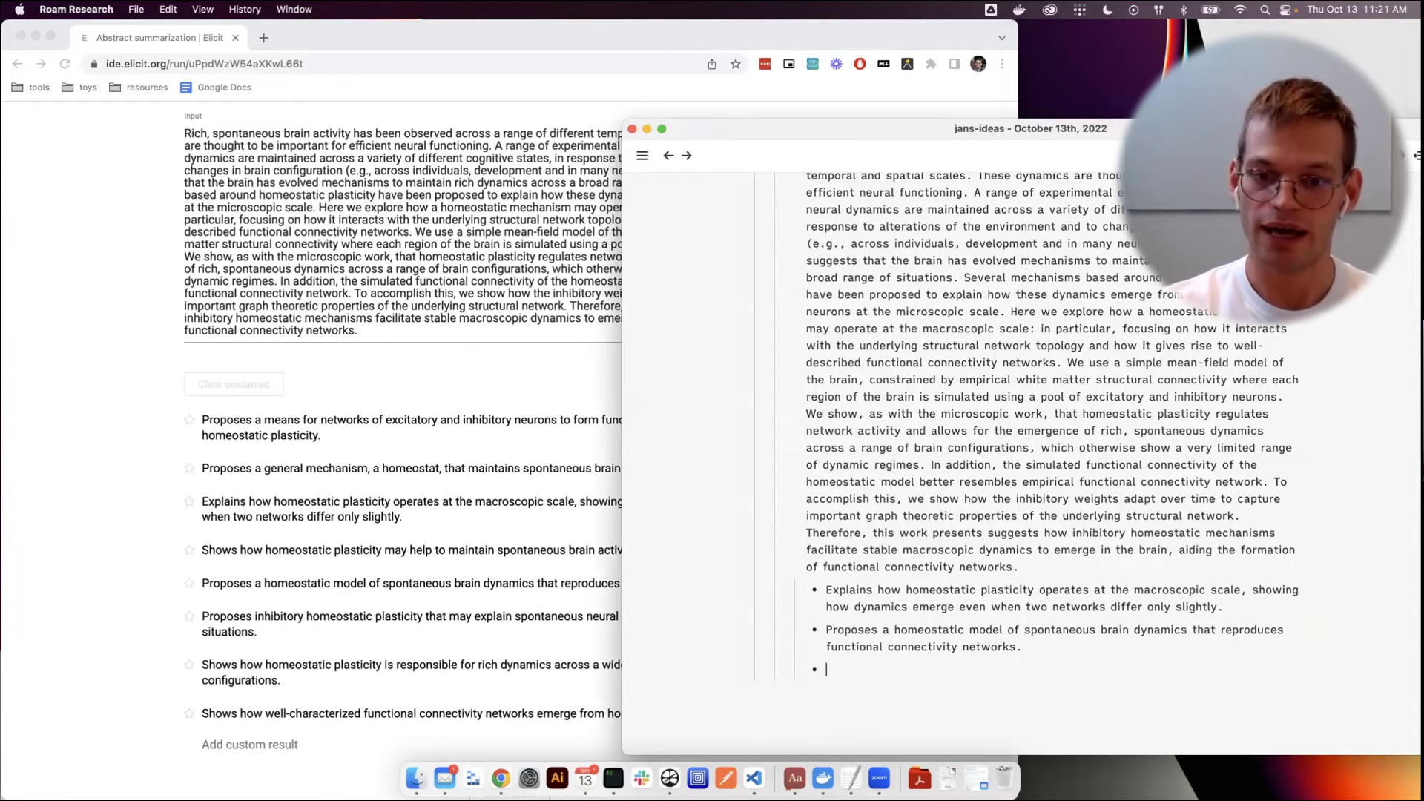
key("shift+Tab")
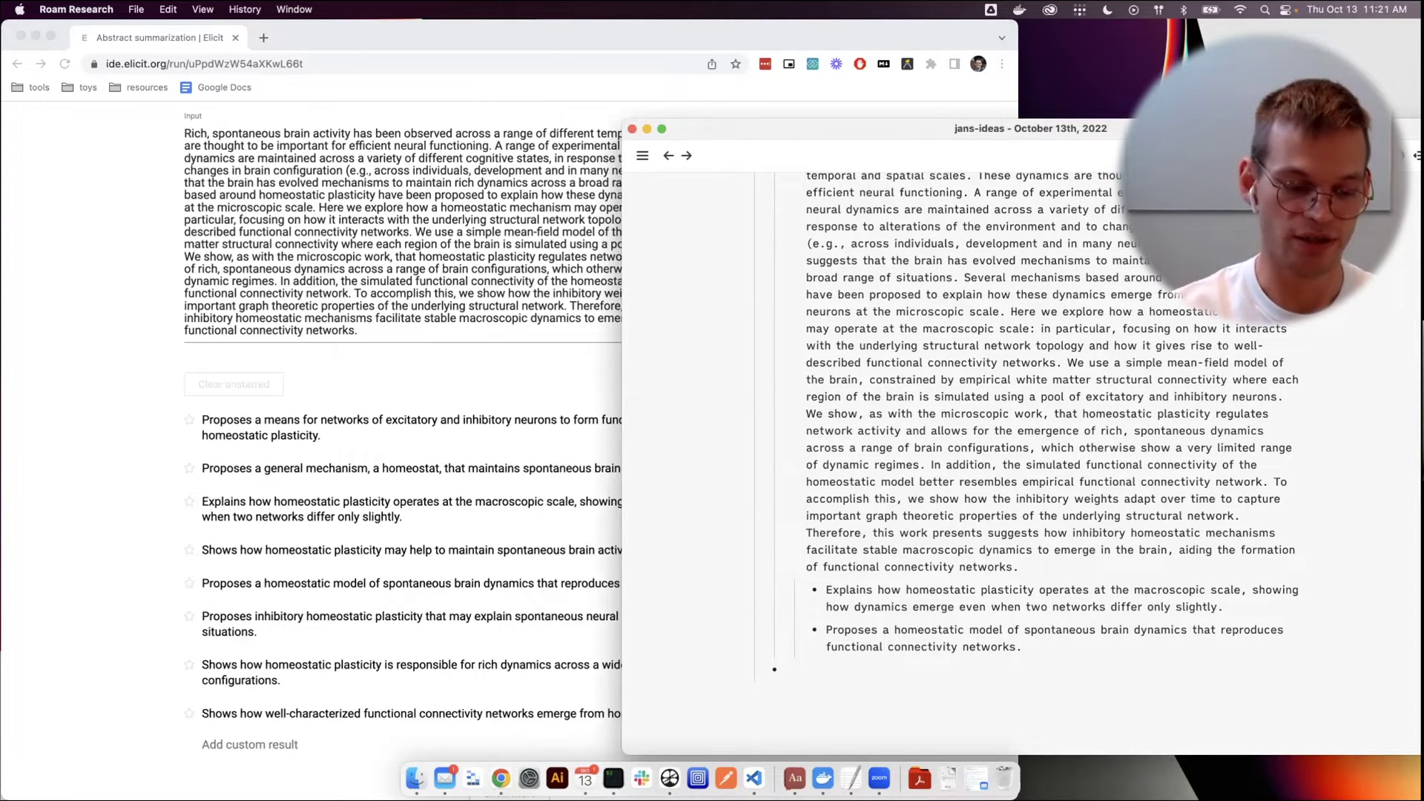
type("draft")
key("Return")
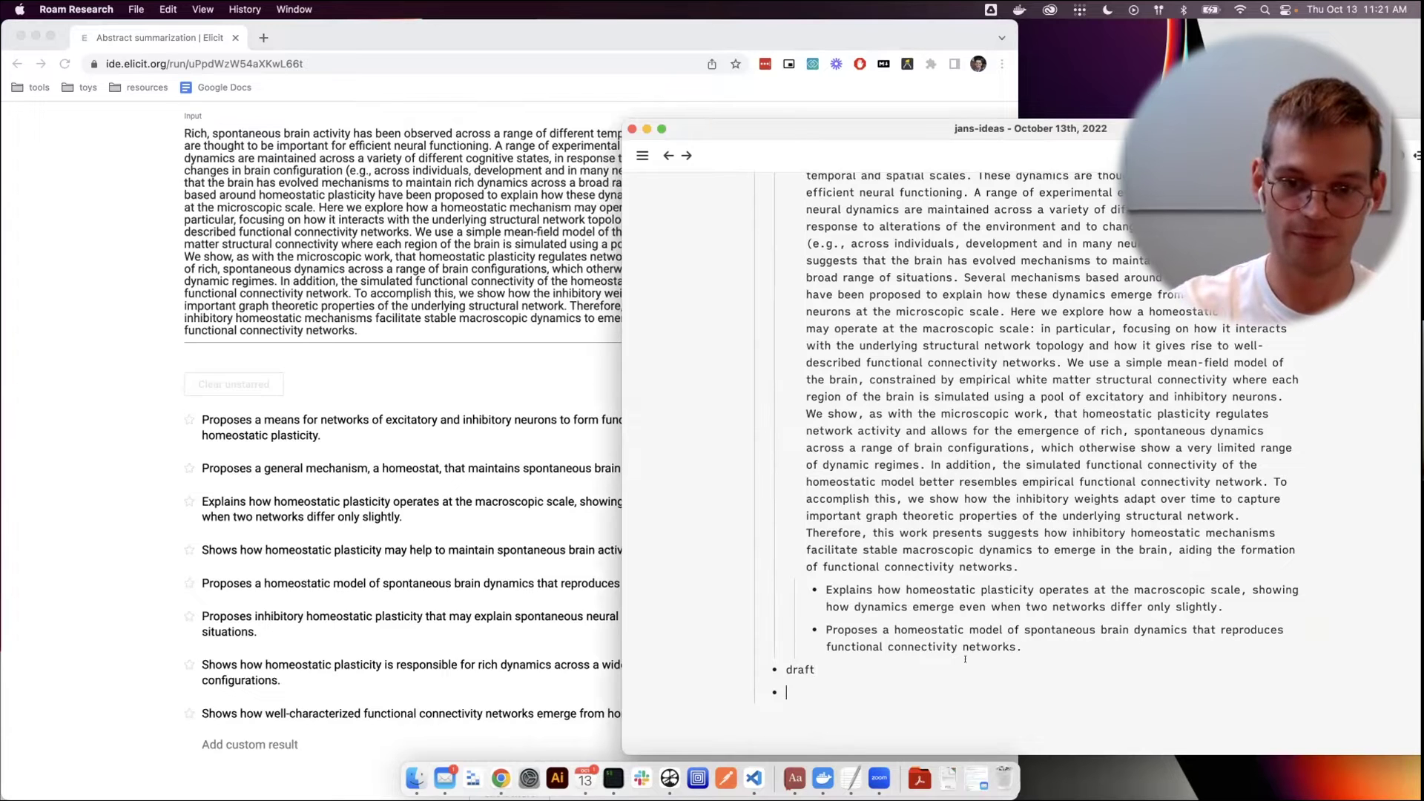
Open the draft block in the right sidebar and reposition the Roam window
left_click_drag(788, 662, 768, 666)
key("ctrl+shift+o")
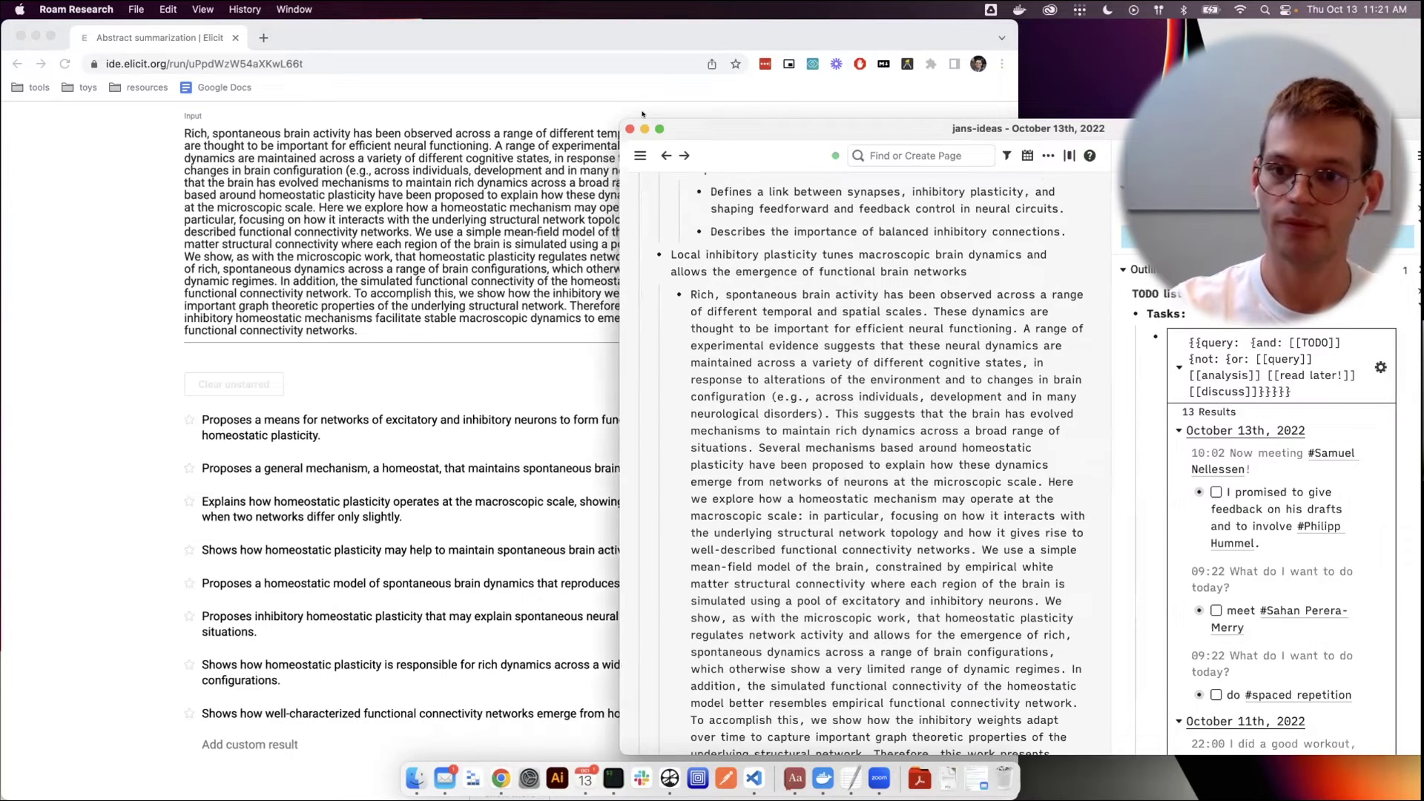
left_click_drag(859, 149, 541, 132)
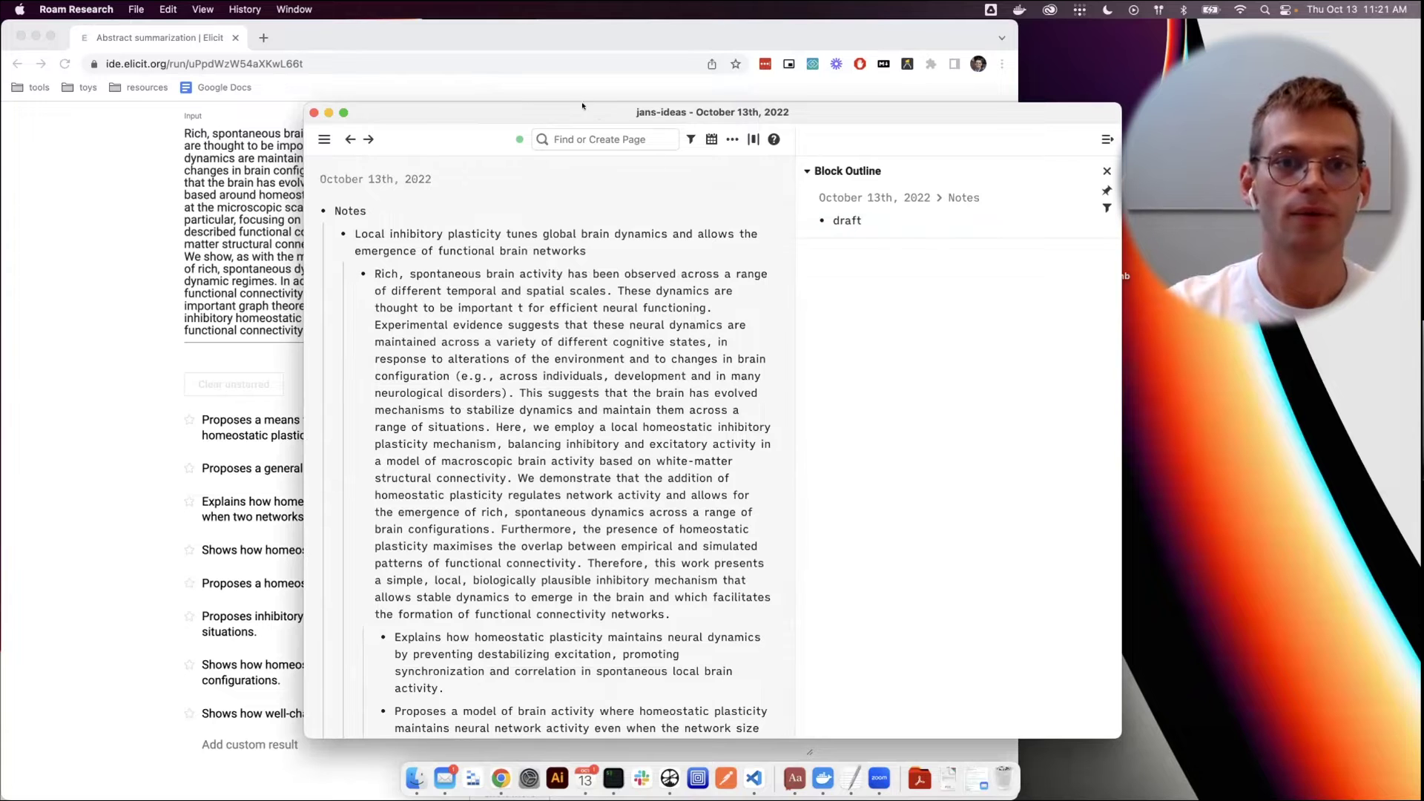
left_click_drag(582, 106, 701, 98)
scroll(653, 324, "down", 3)
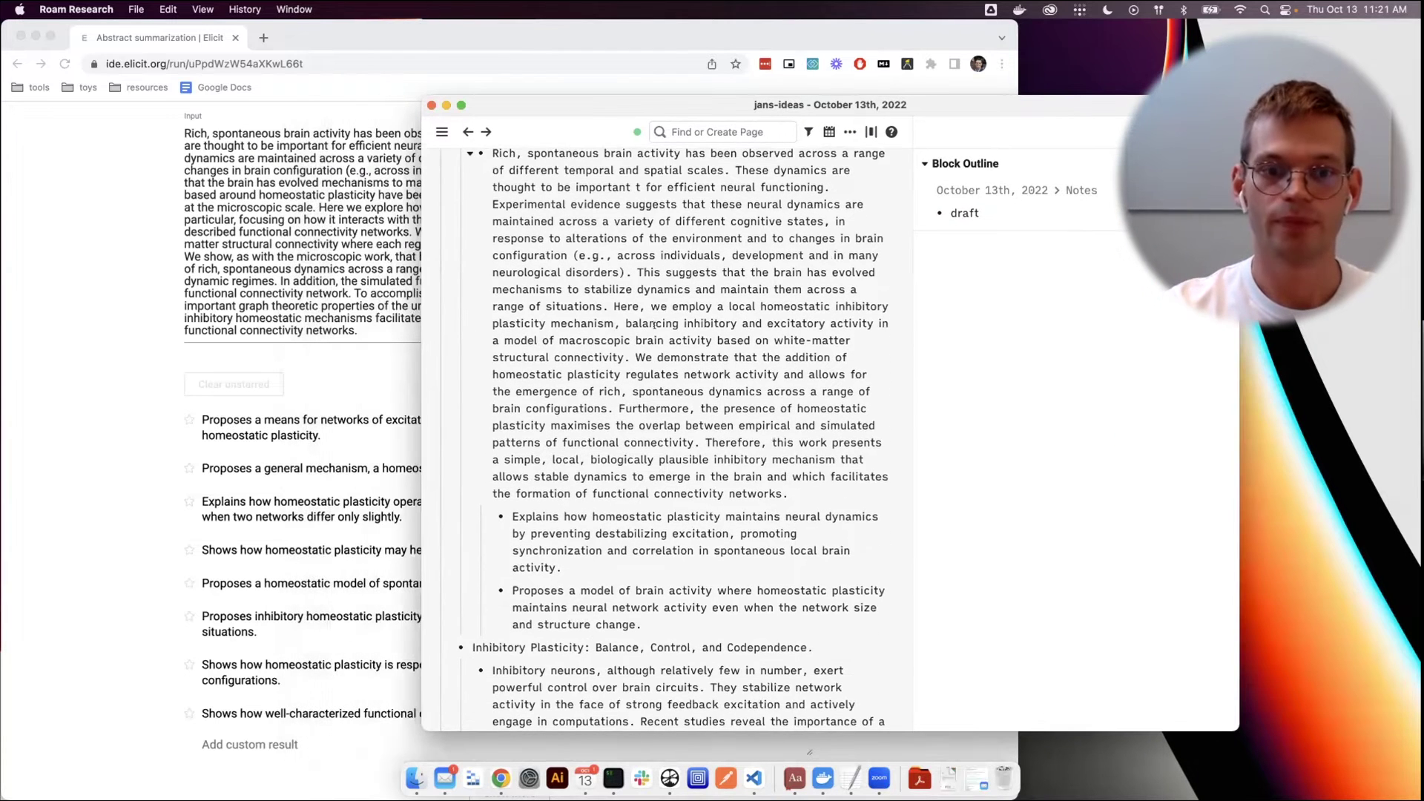
scroll(647, 494, "up", 2)
scroll(647, 493, "down", 3)
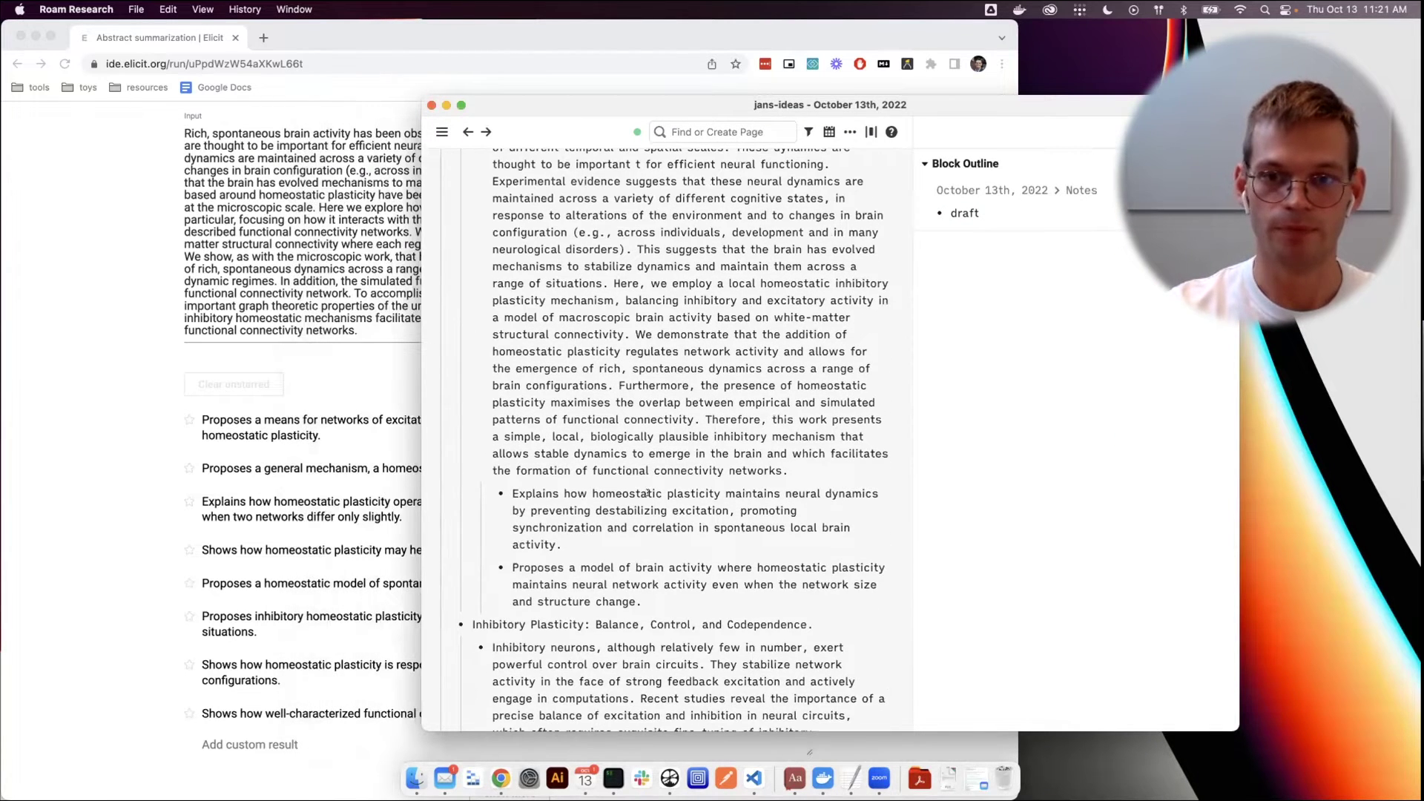
Add 'TSPSI' and 'Topic' bullets under draft, with an empty child nested under Topic
left_click(1024, 209)
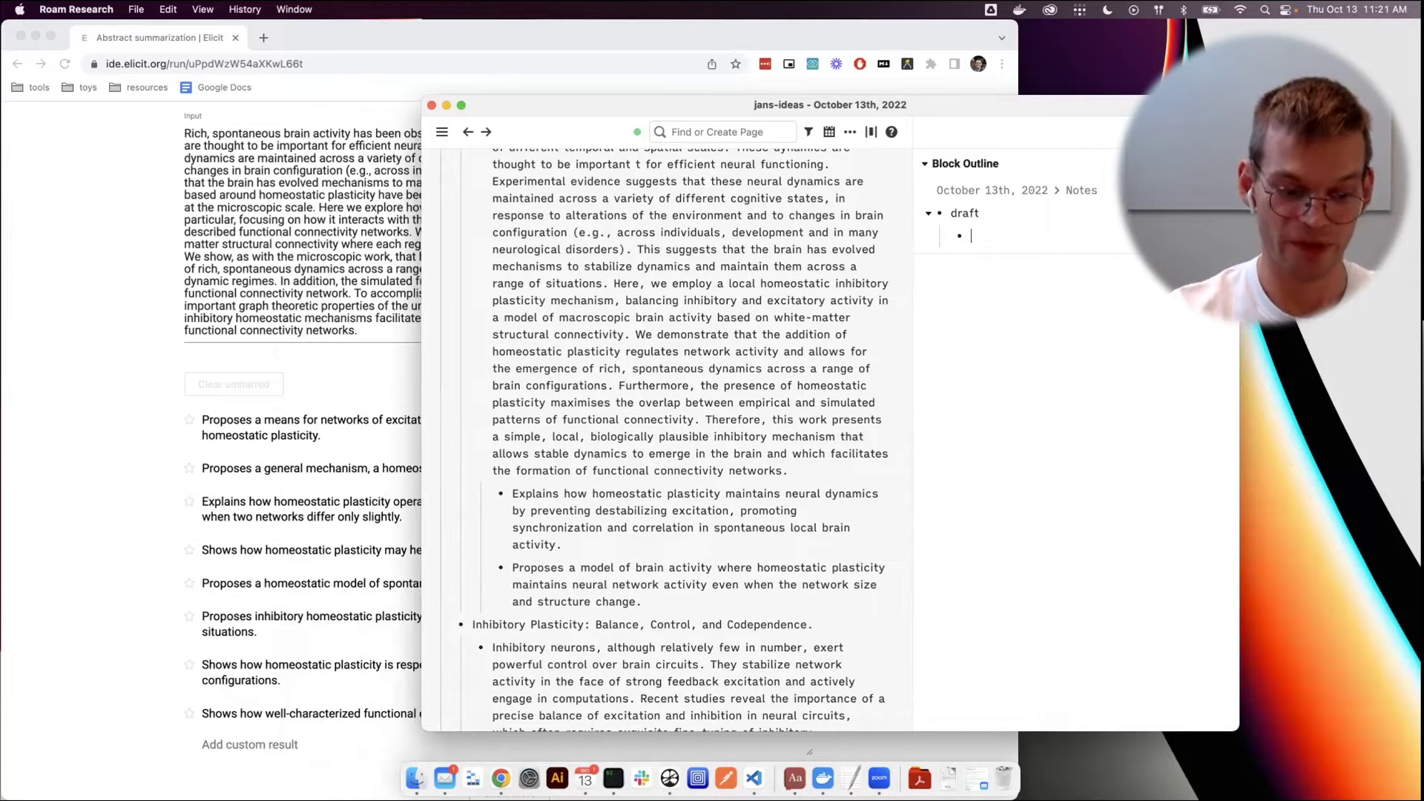
type("Ts")
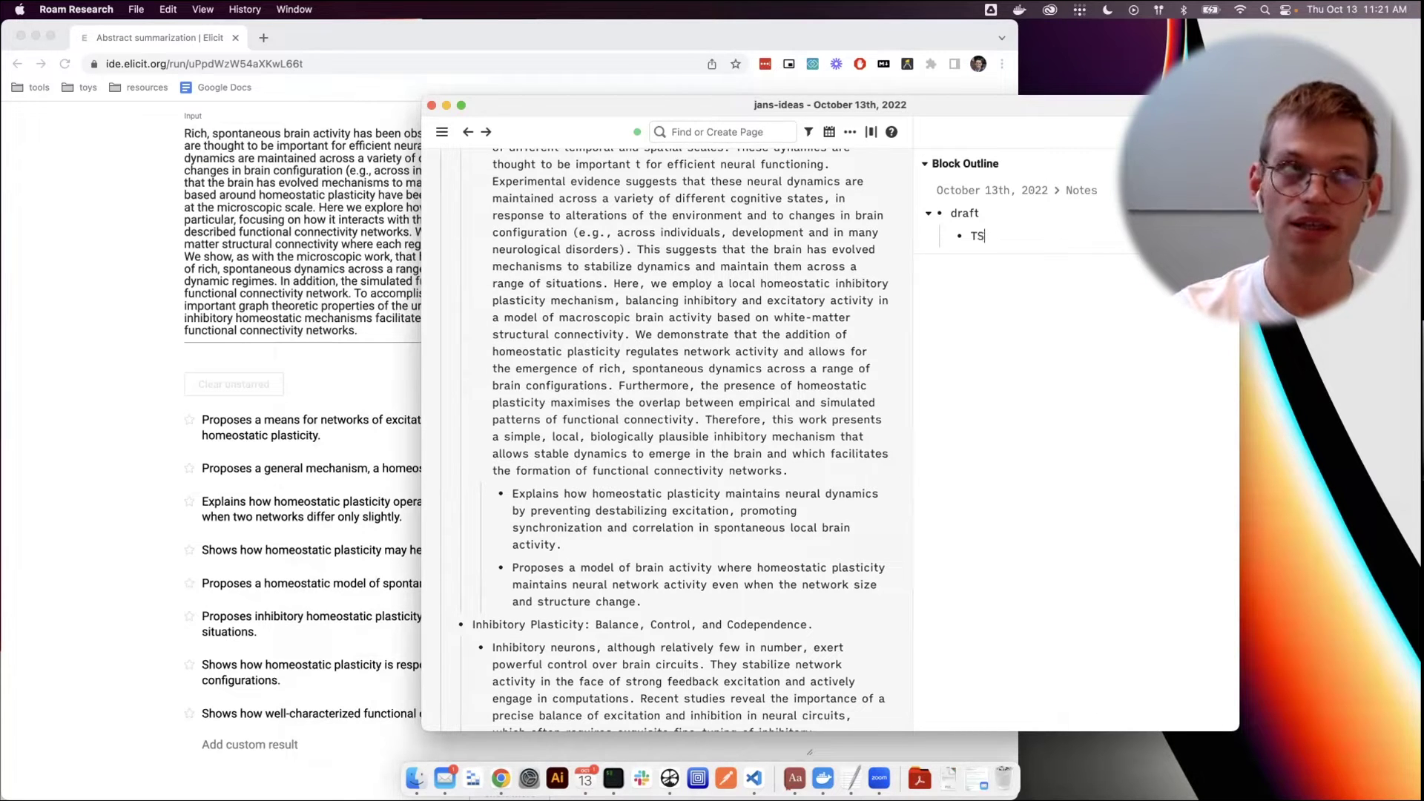
type("PSI")
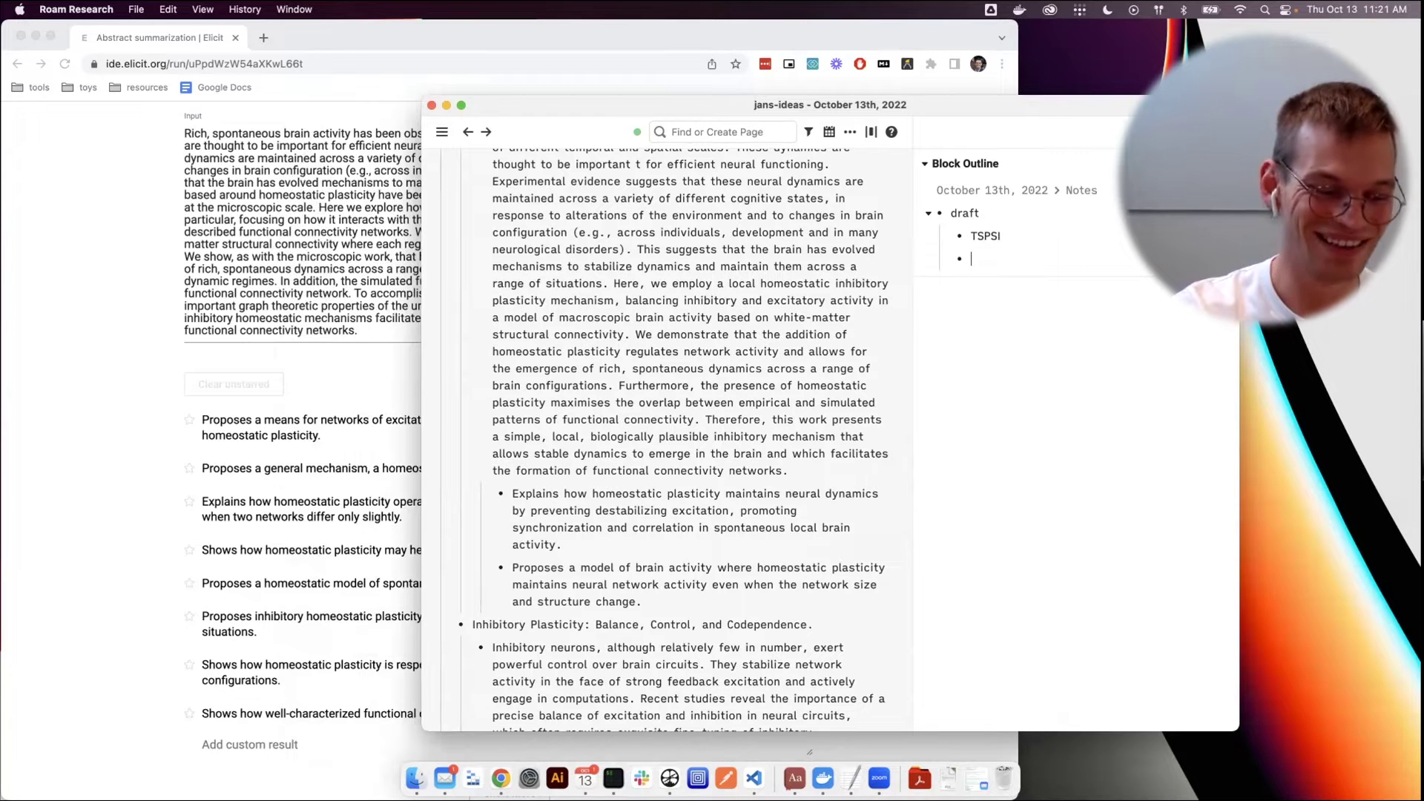
type("Topic")
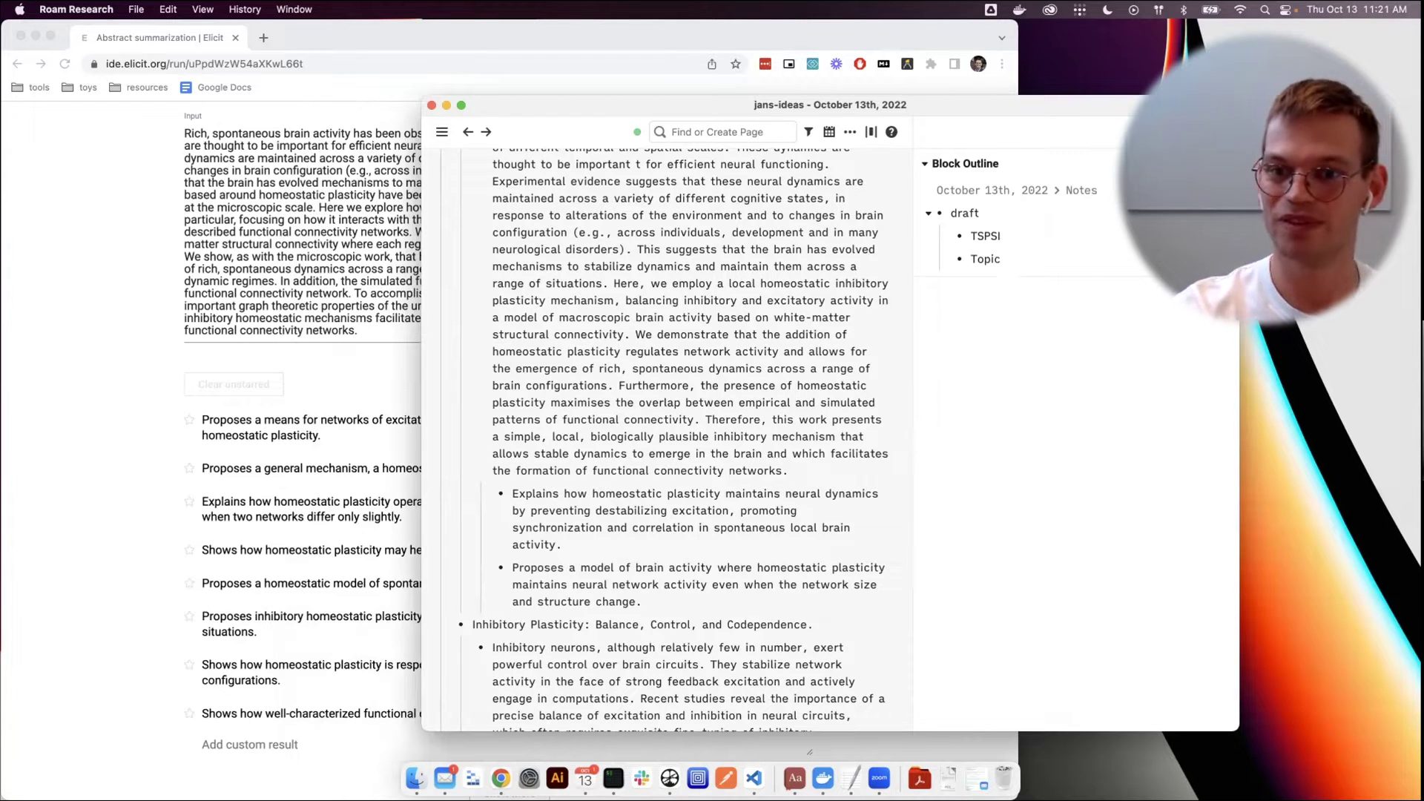
key("Return")
key("Tab")
scroll(729, 291, "up", 3)
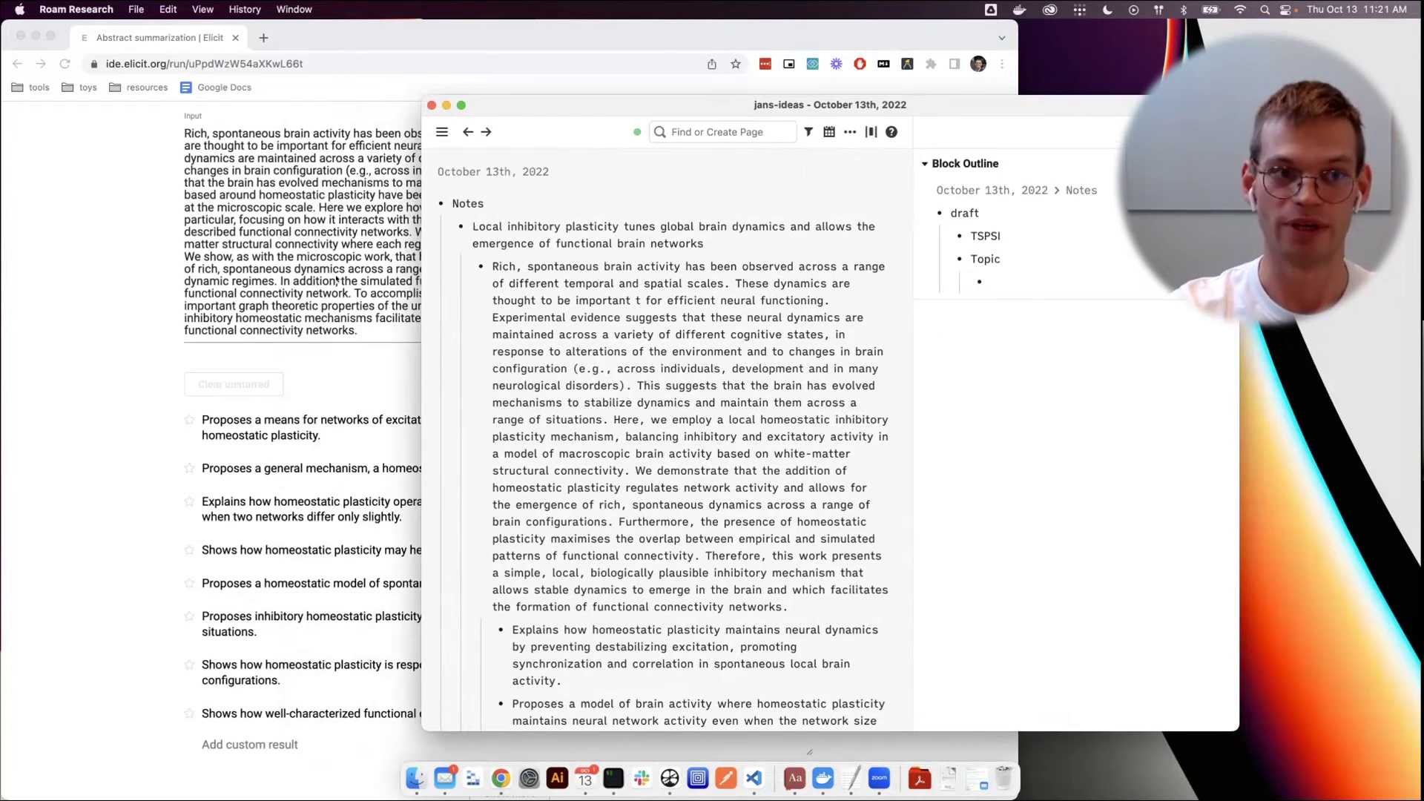
Copy the Elicit search question and paste it into the bullet under Topic
left_click(336, 278)
scroll(336, 279, "up", 3)
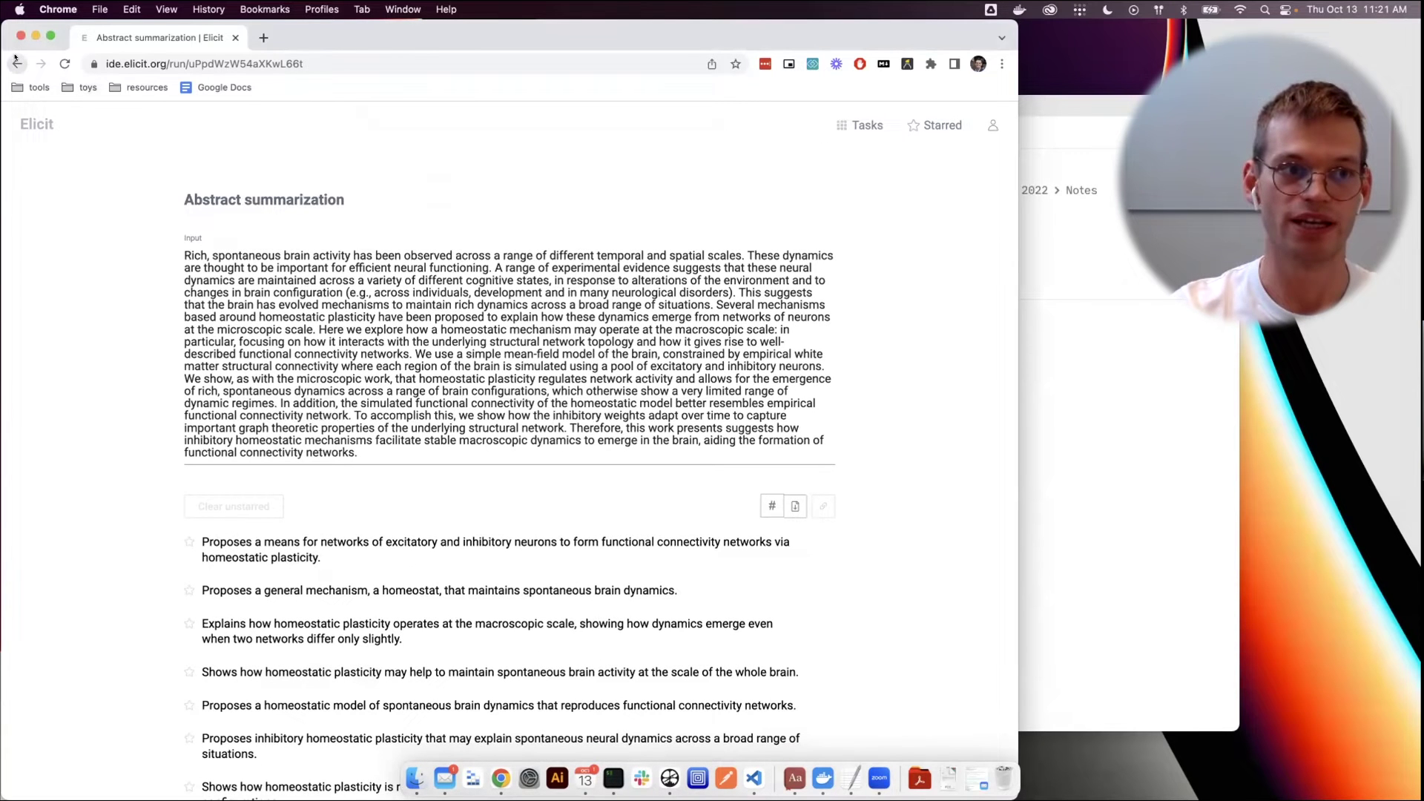
left_click(16, 62)
left_click(252, 122)
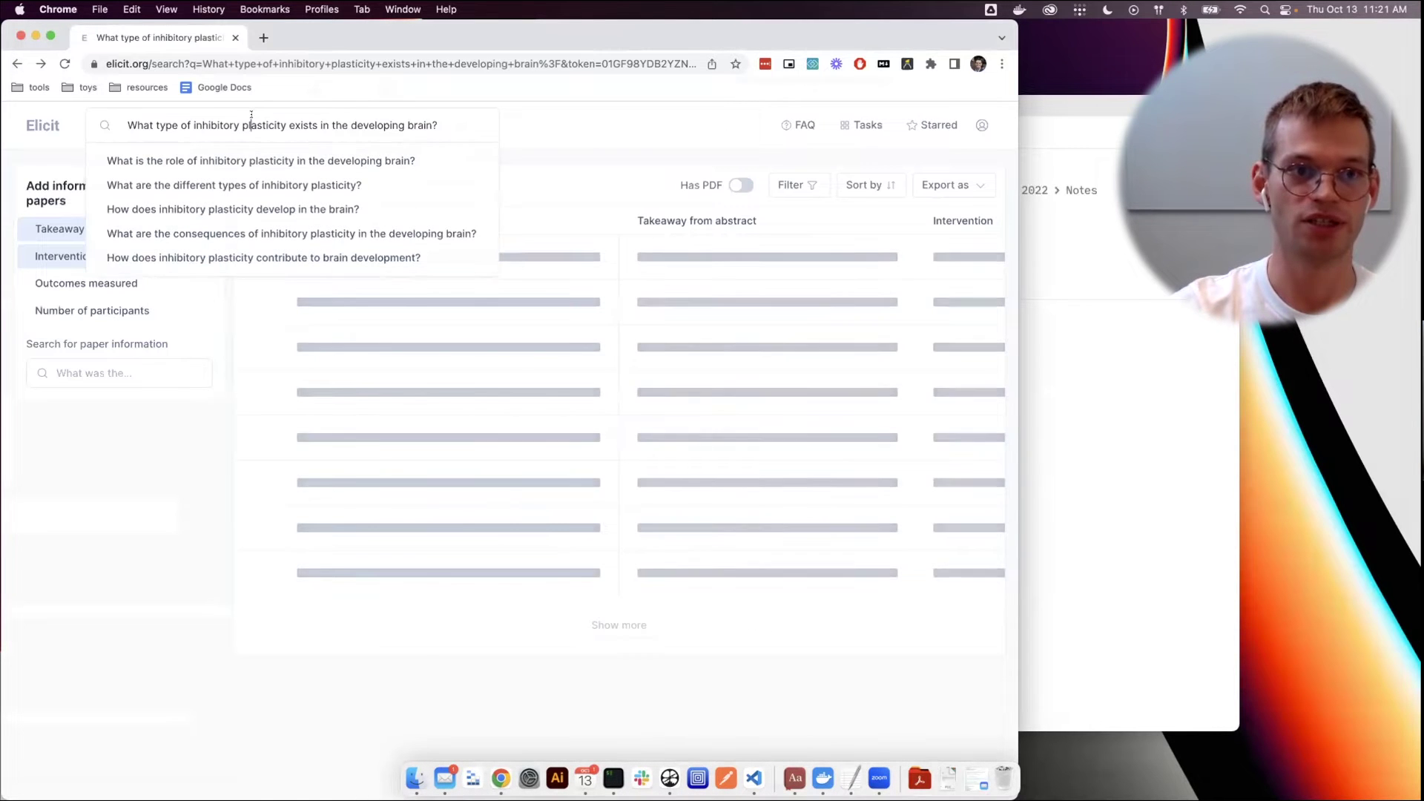
key("super+a")
key("super+c")
left_click(1022, 420)
key("super+v")
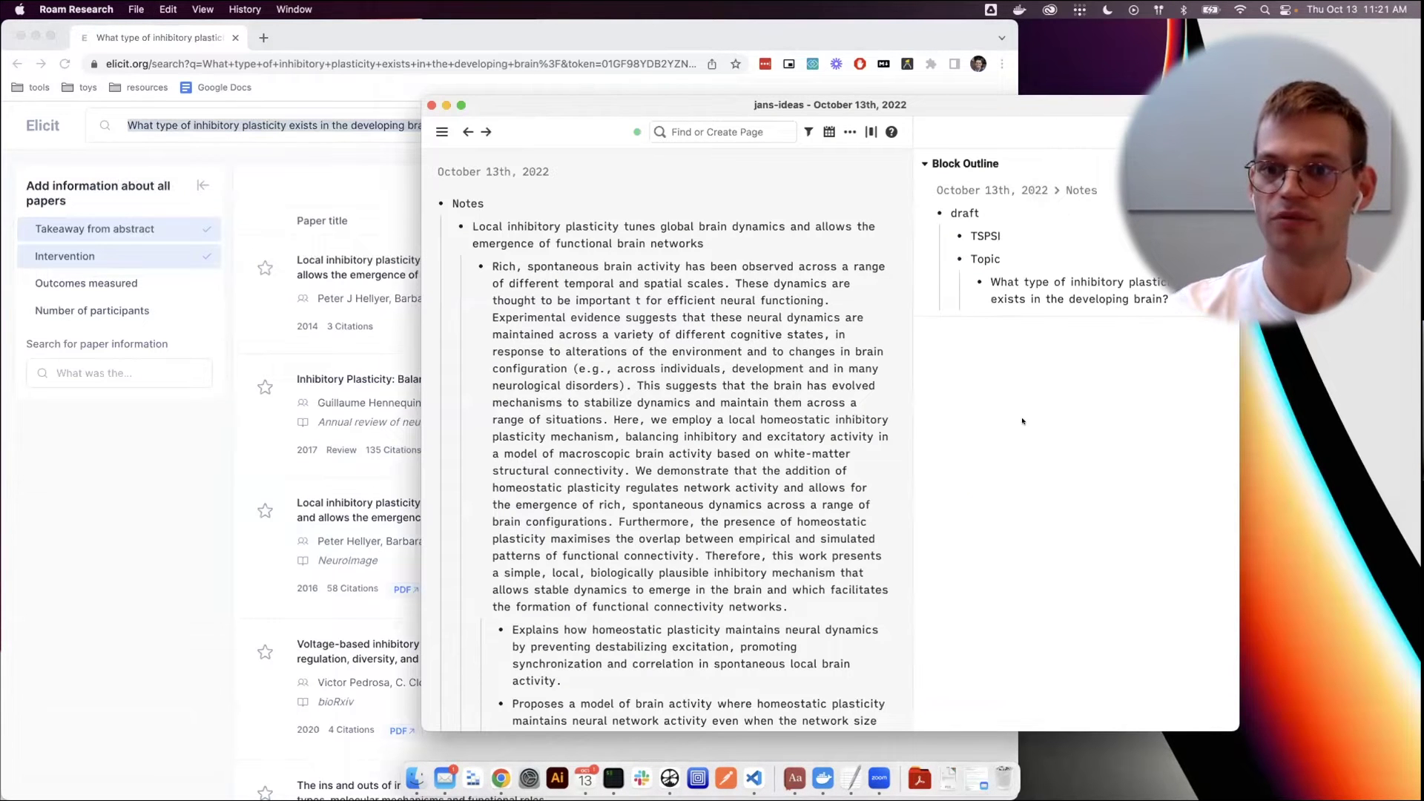
Add a 'State of the art' bullet with an empty child nested beneath it
key("Return")
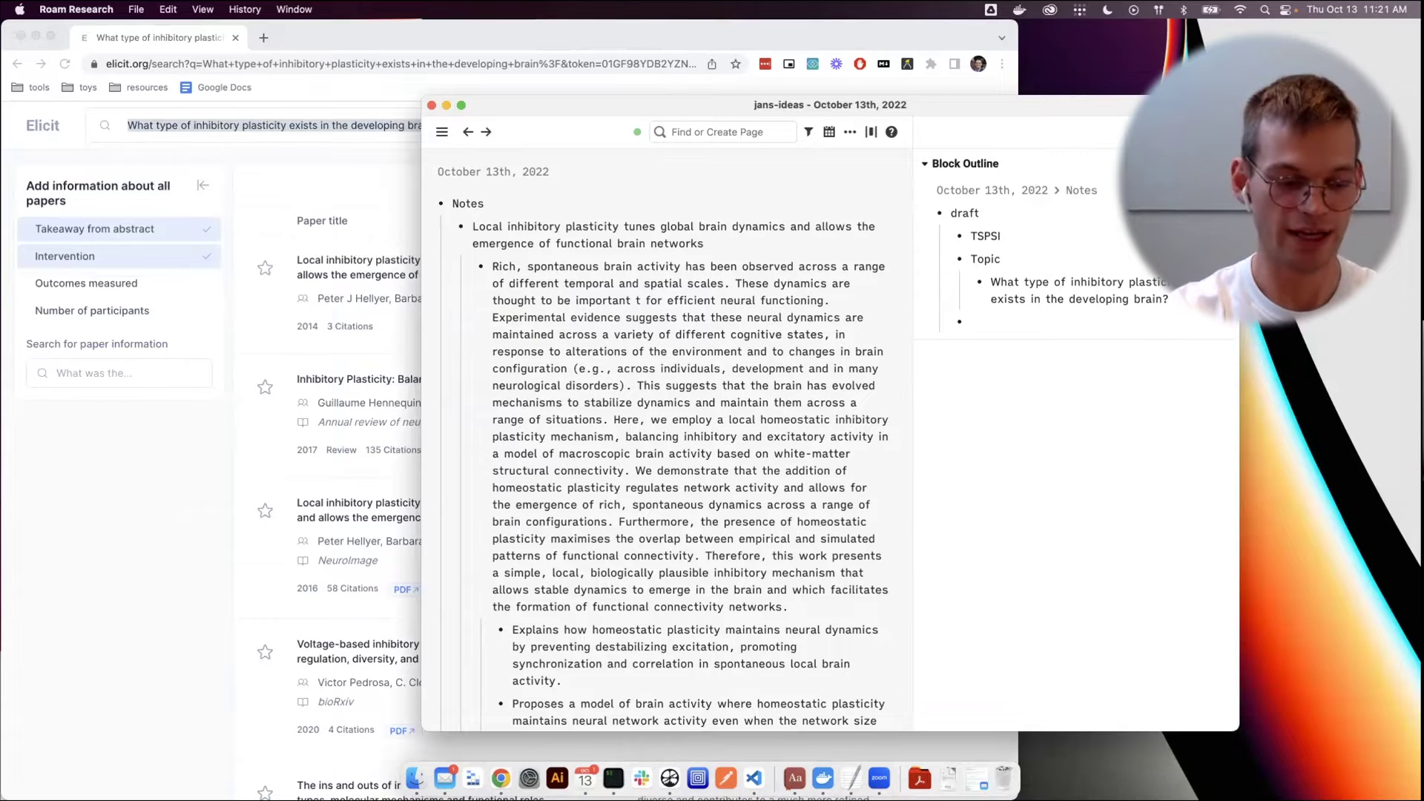
type("Sytat")
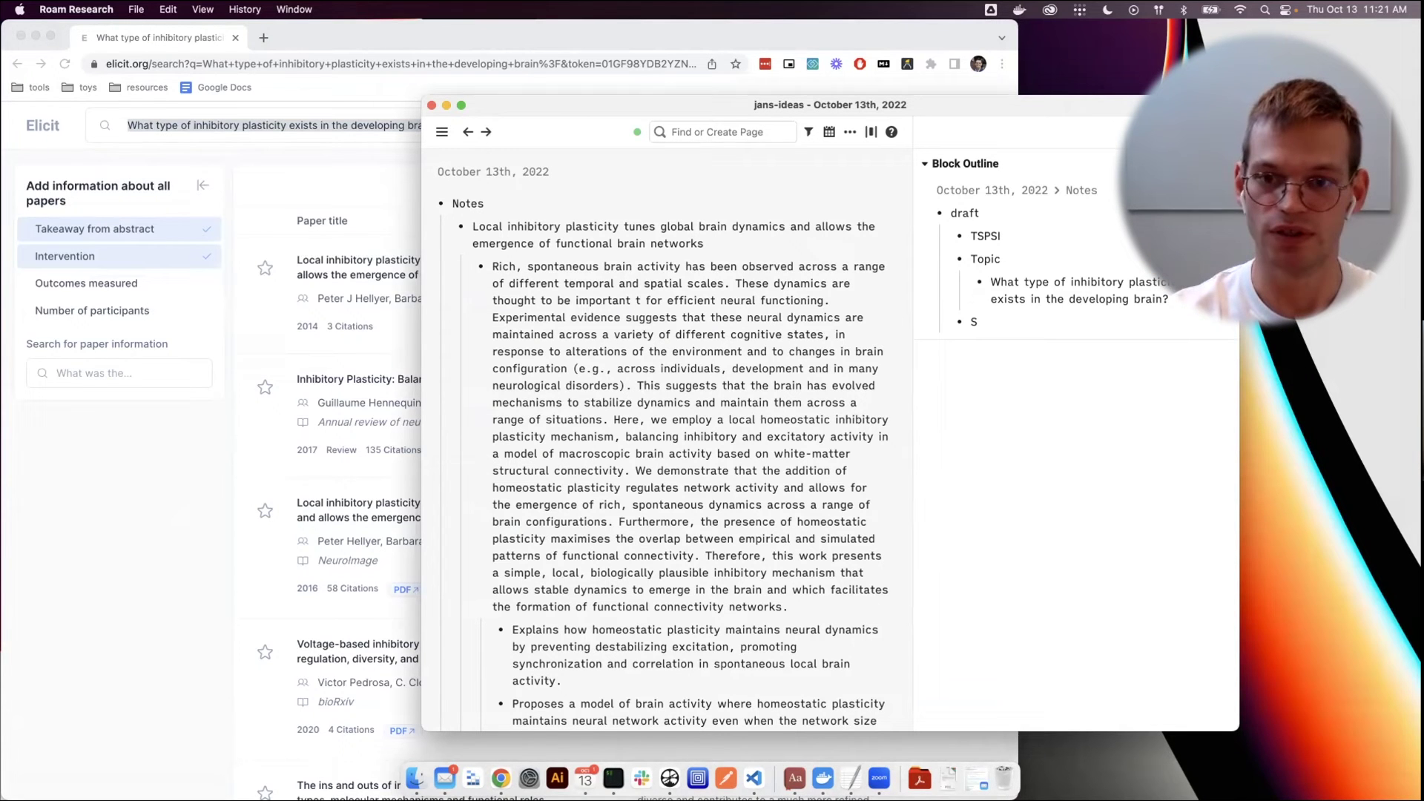
type("tate of")
key("BackSpace")
key("BackSpace")
key("BackSpace")
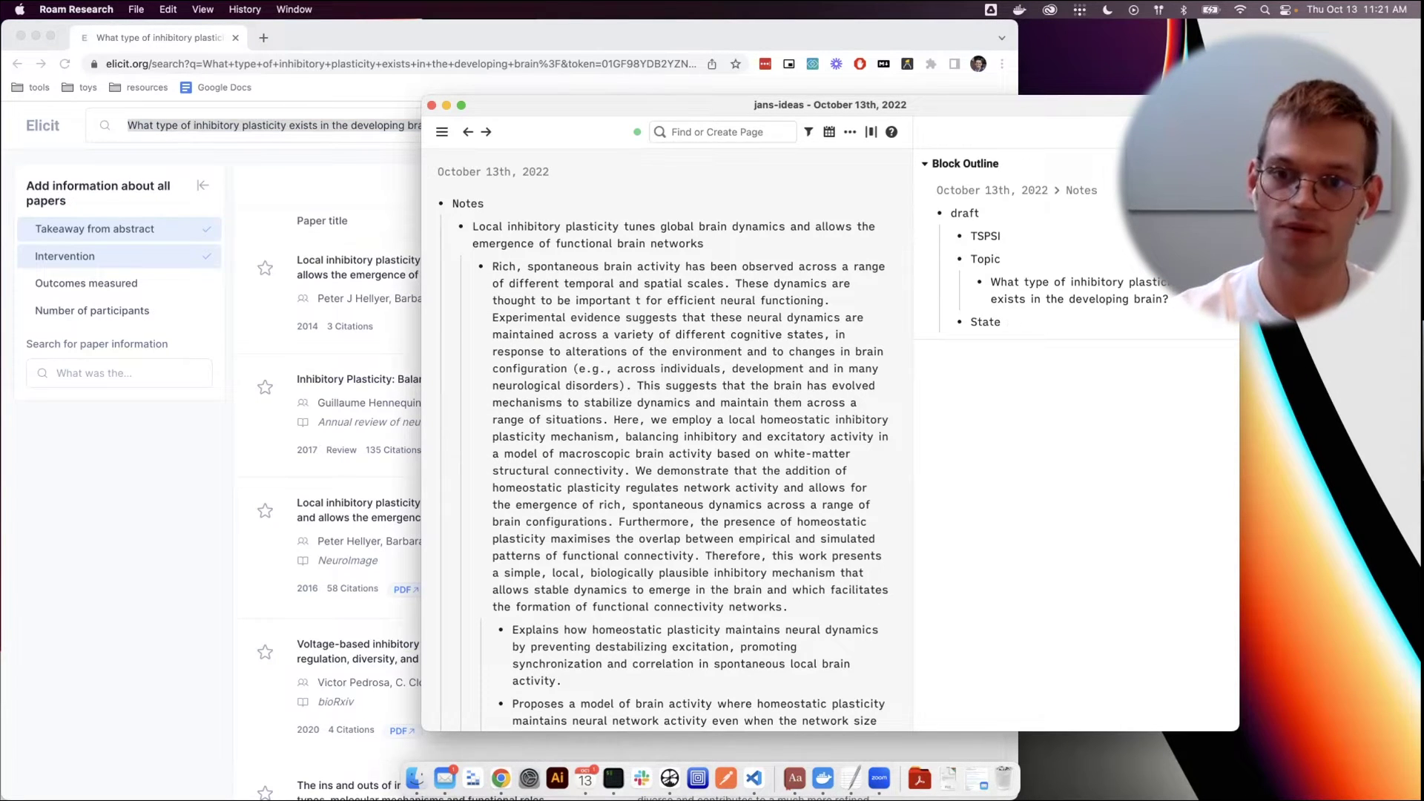
type("of the art")
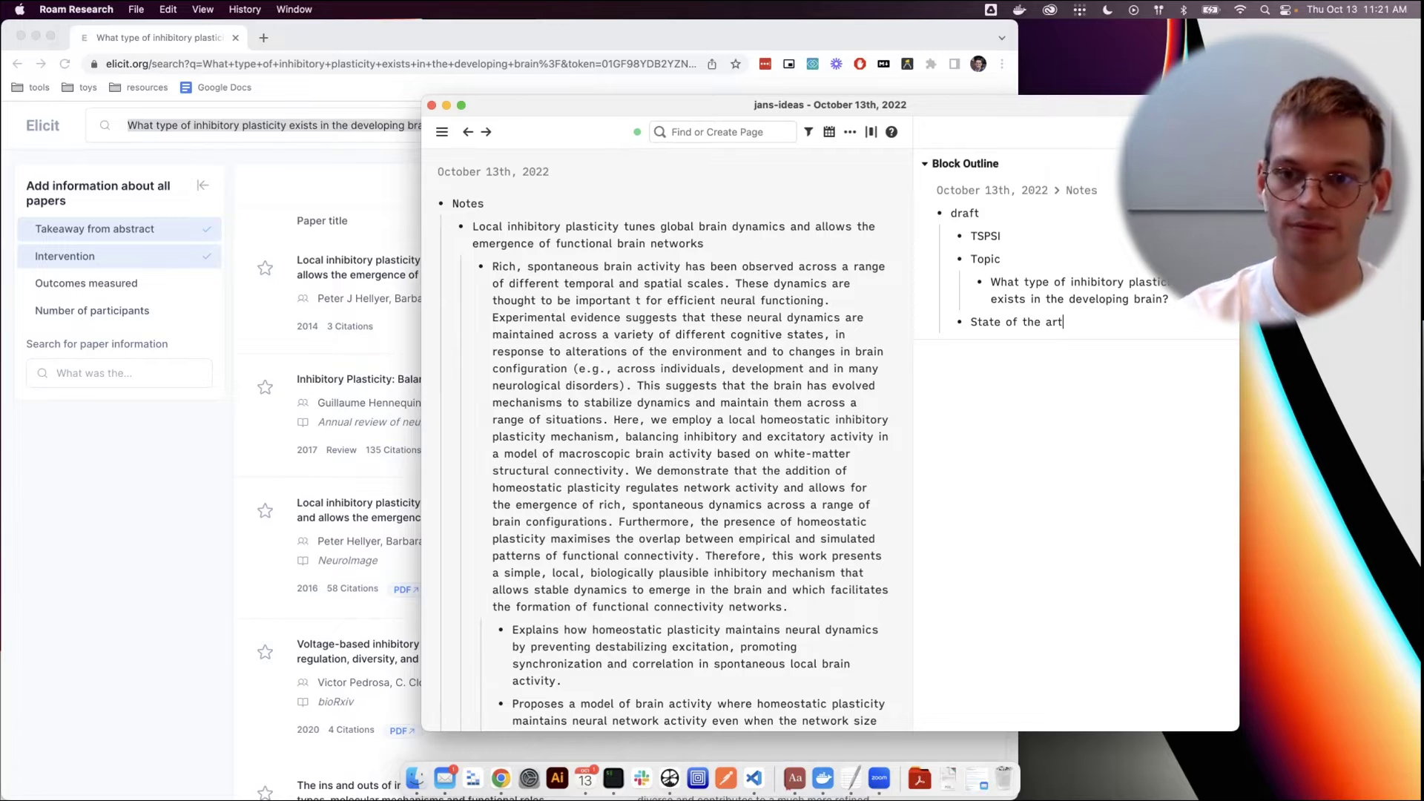
key("Return")
key("Tab")
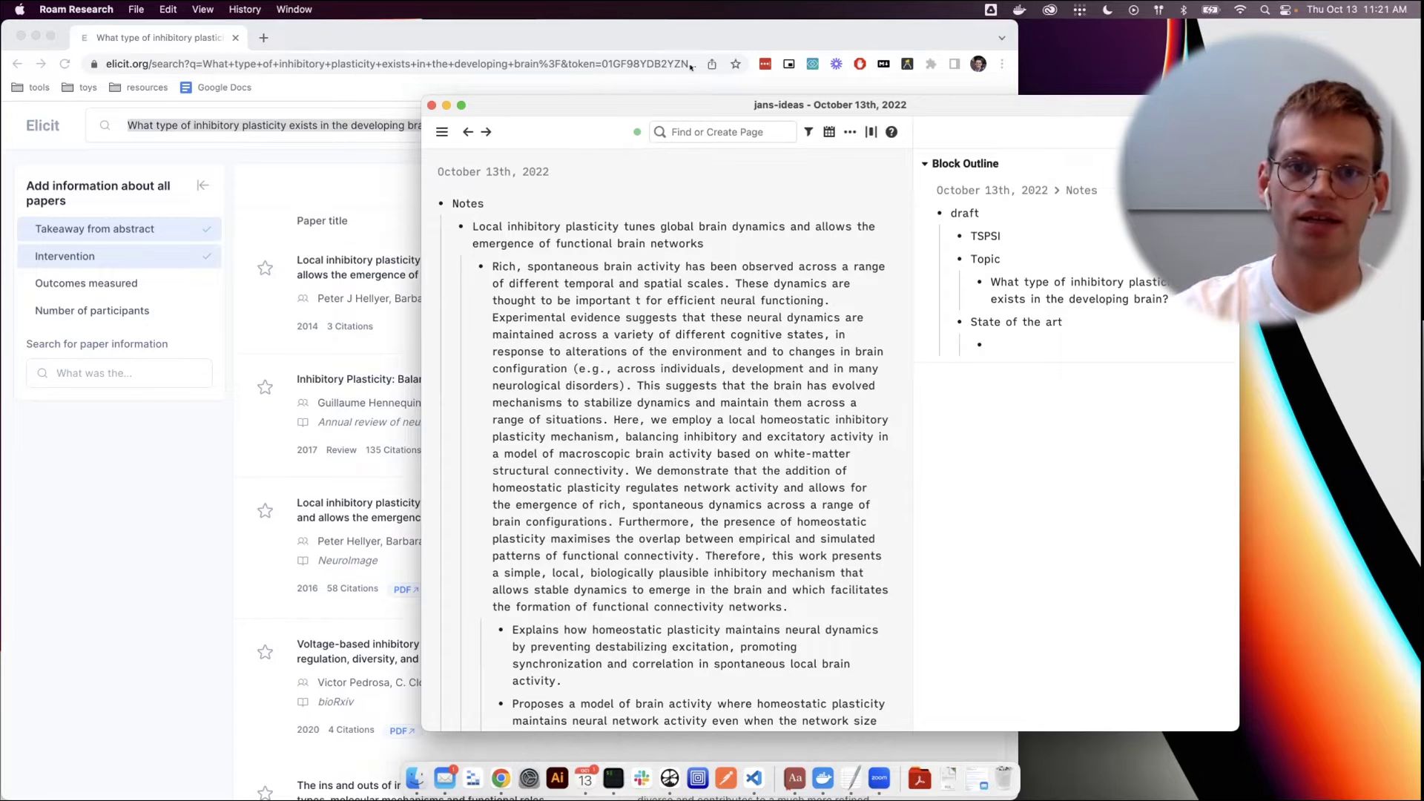
Drag the global brain dynamics paper and its finding under State of the art
left_click_drag(664, 104, 721, 76)
scroll(670, 432, "down", 5)
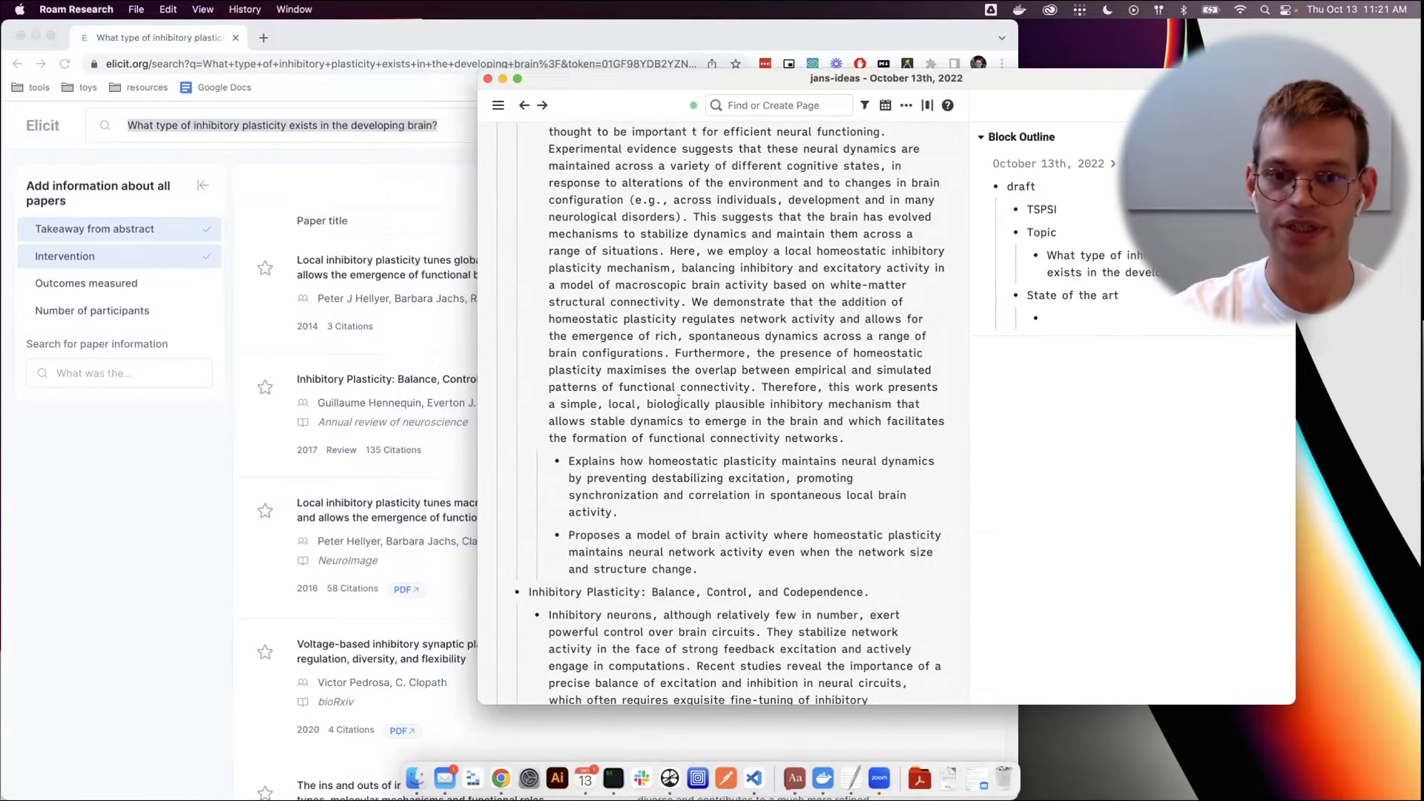
scroll(671, 433, "up", 4)
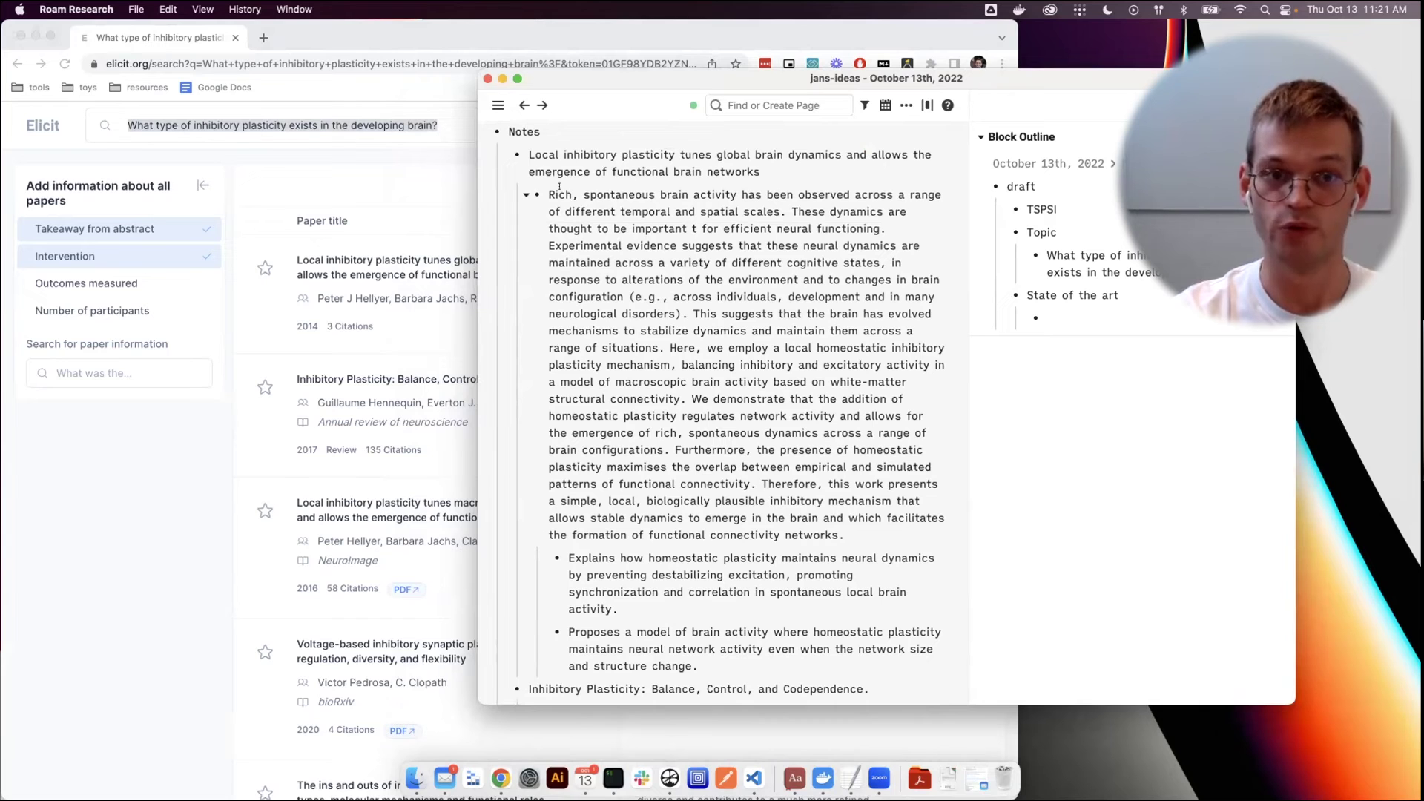
left_click_drag(515, 152, 1037, 301)
scroll(681, 518, "down", 3)
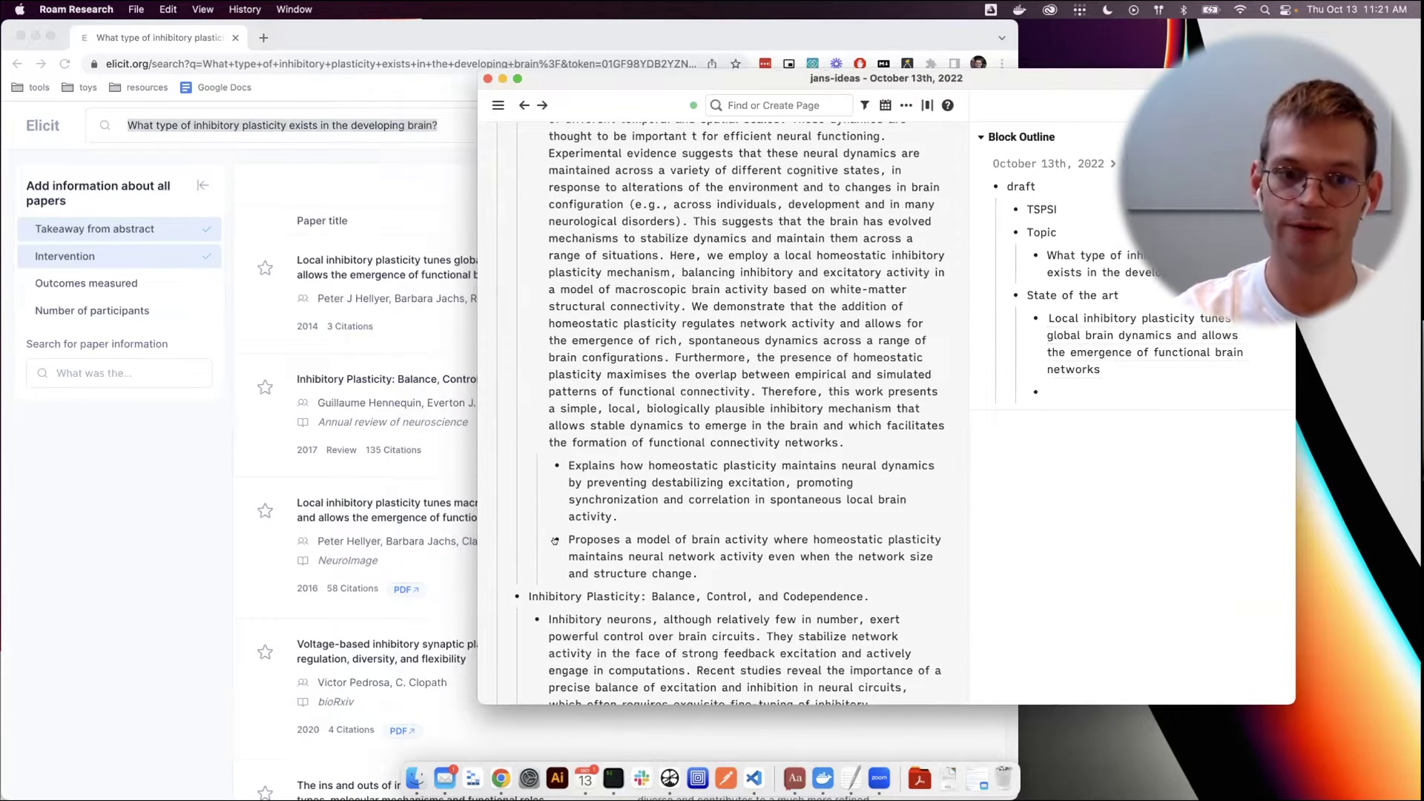
left_click_drag(557, 539, 1211, 404)
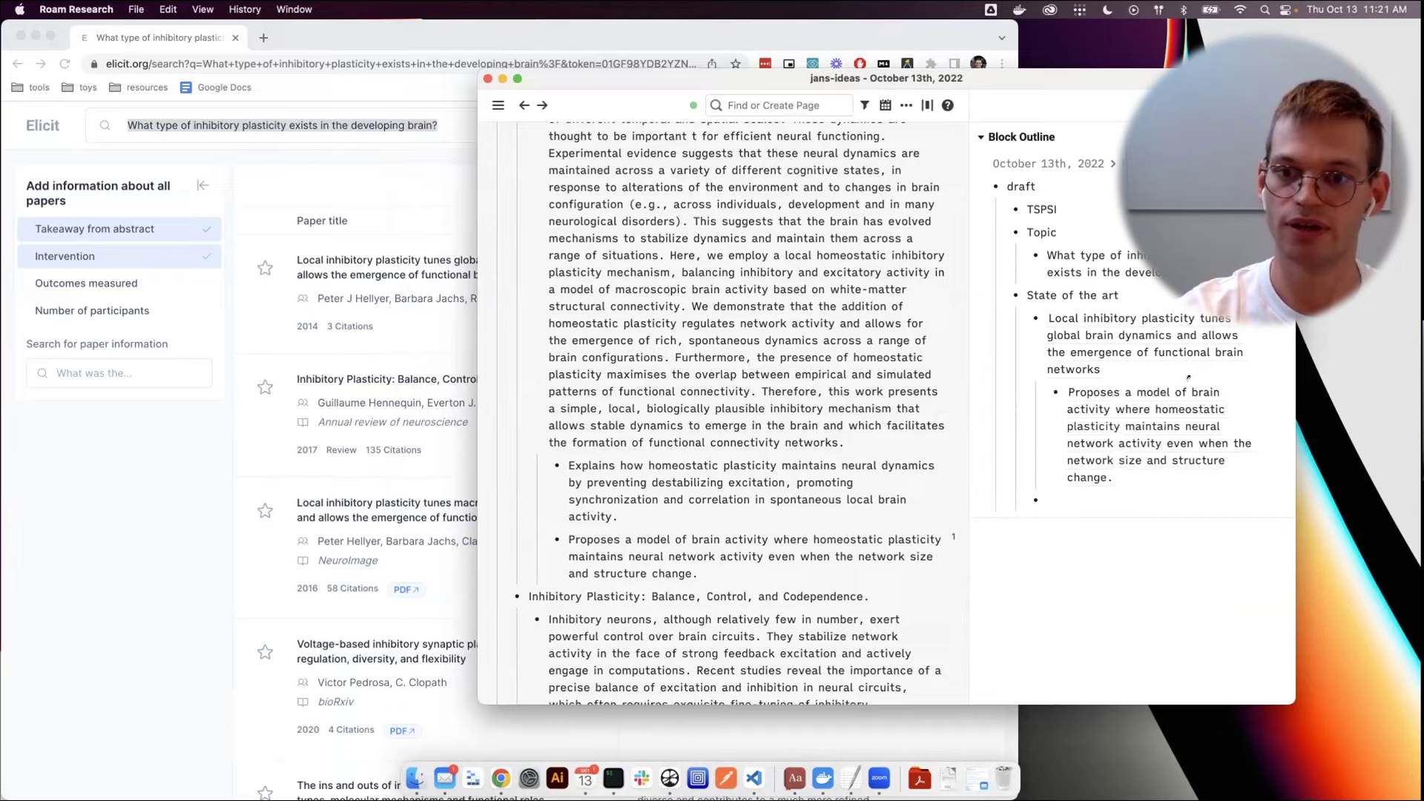
Drag the macroscopic brain dynamics paper in, twice, nesting the homeostatic model summary beneath it
scroll(633, 550, "down", 10)
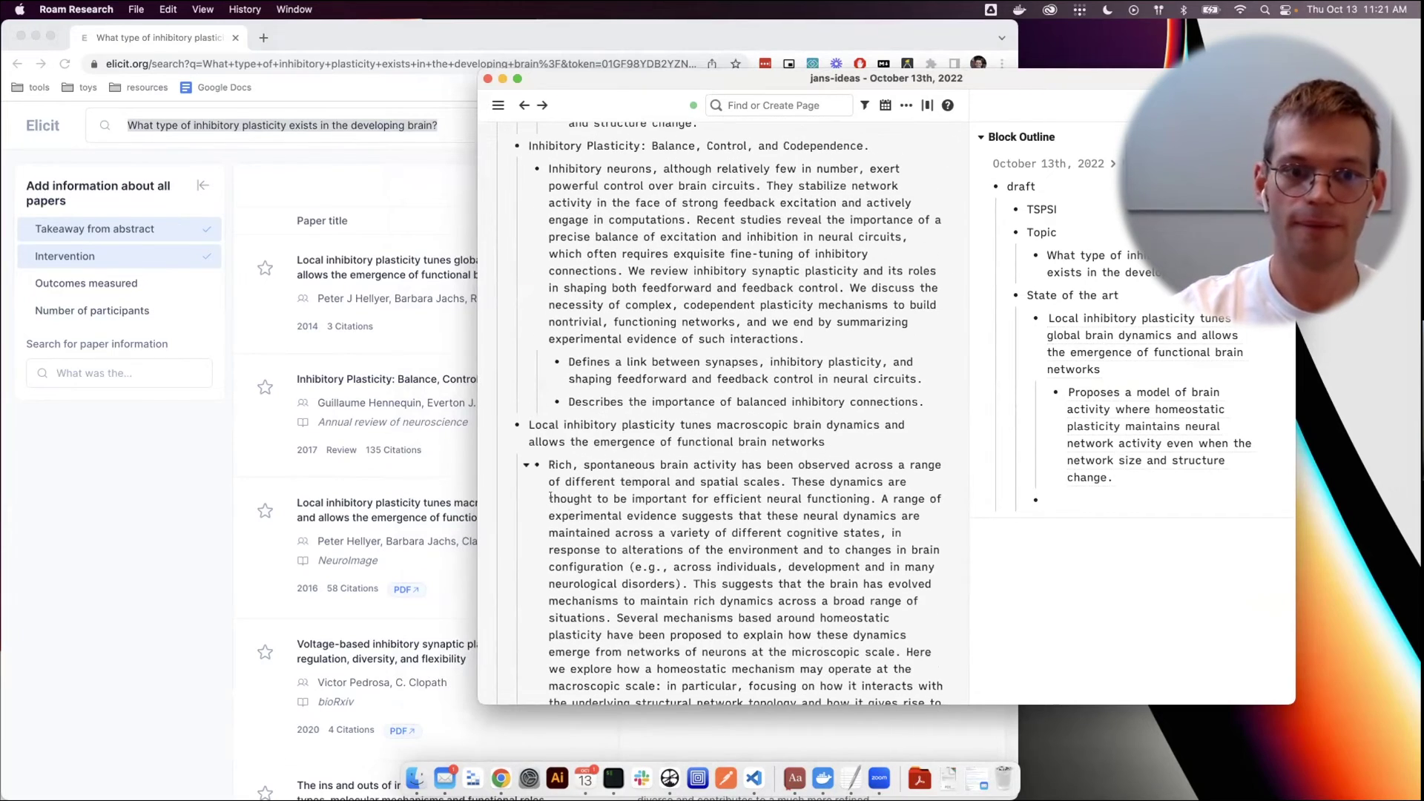
left_click_drag(510, 417, 1023, 505)
scroll(548, 590, "down", 8)
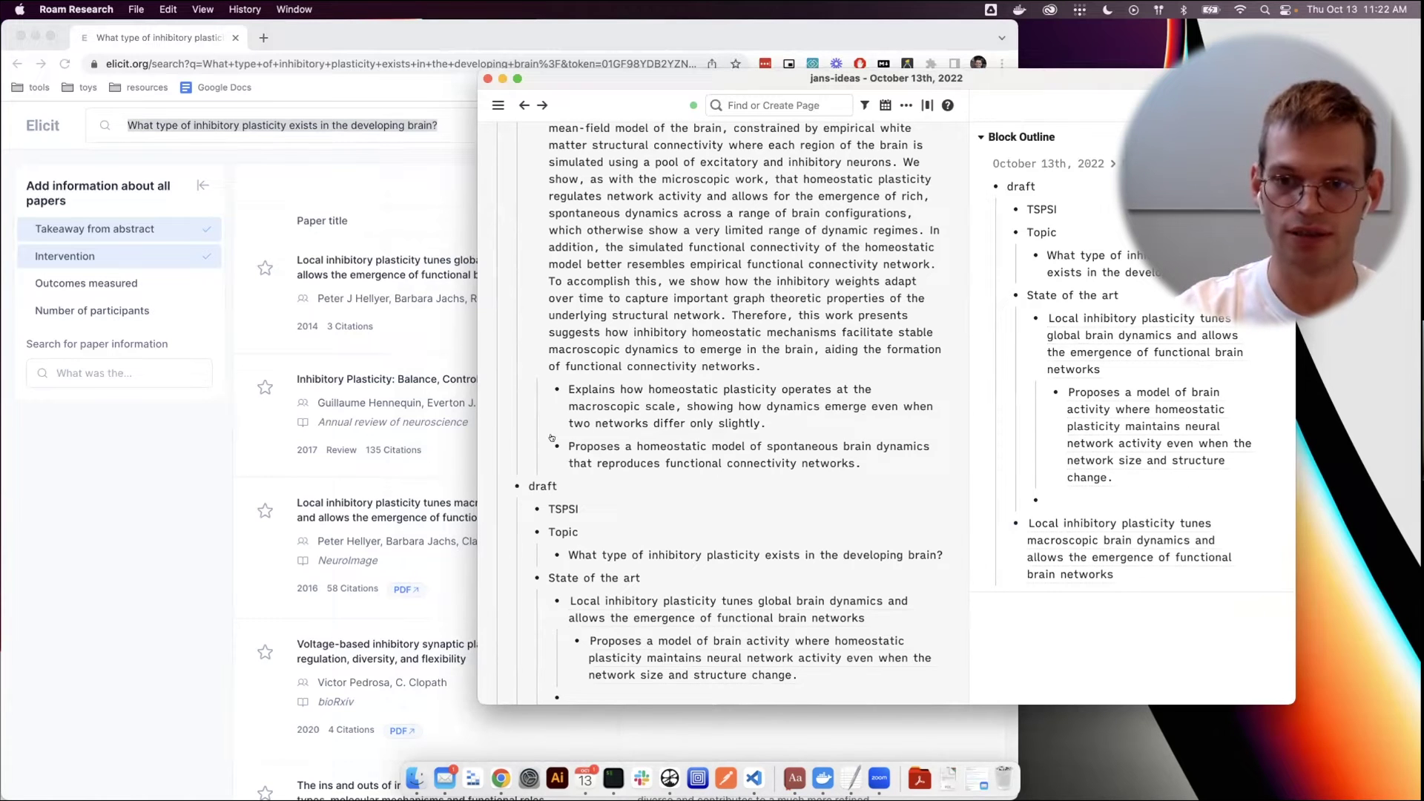
left_click_drag(558, 446, 1070, 590)
scroll(587, 504, "down", 3)
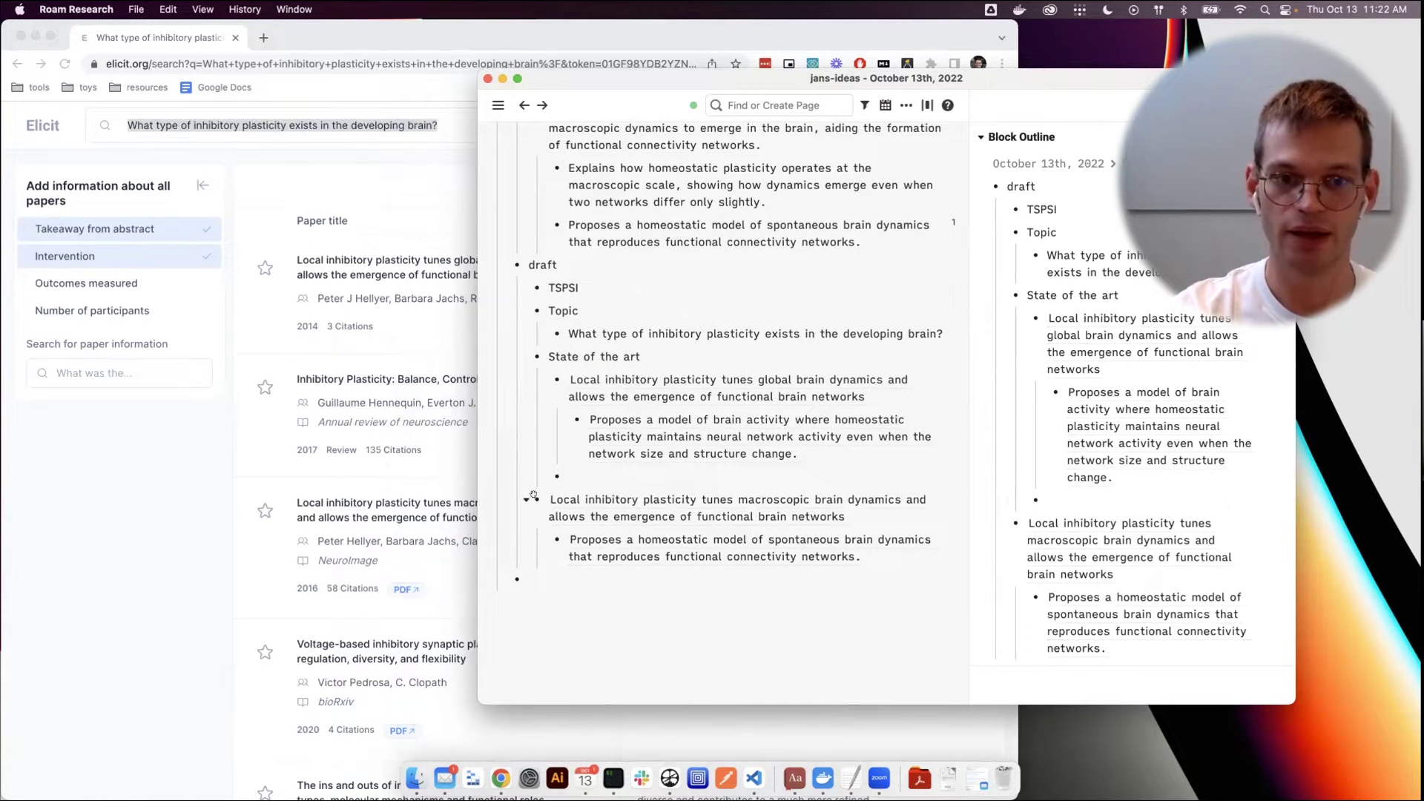
mouse_move(536, 499)
left_mouse_down()
mouse_move(999, 662)
mouse_move(1033, 659)
mouse_move(1035, 511)
left_mouse_up()
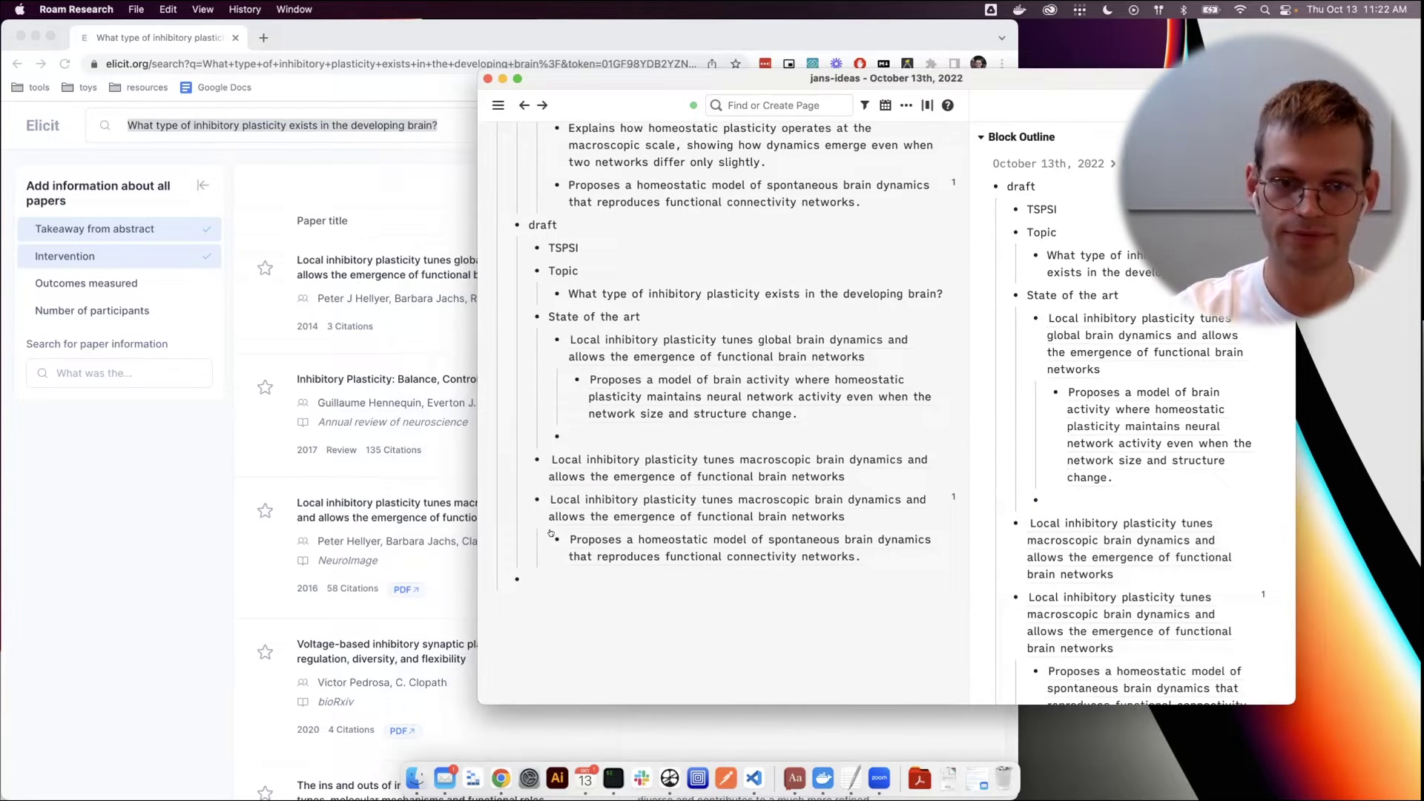
left_click_drag(547, 539, 1058, 577)
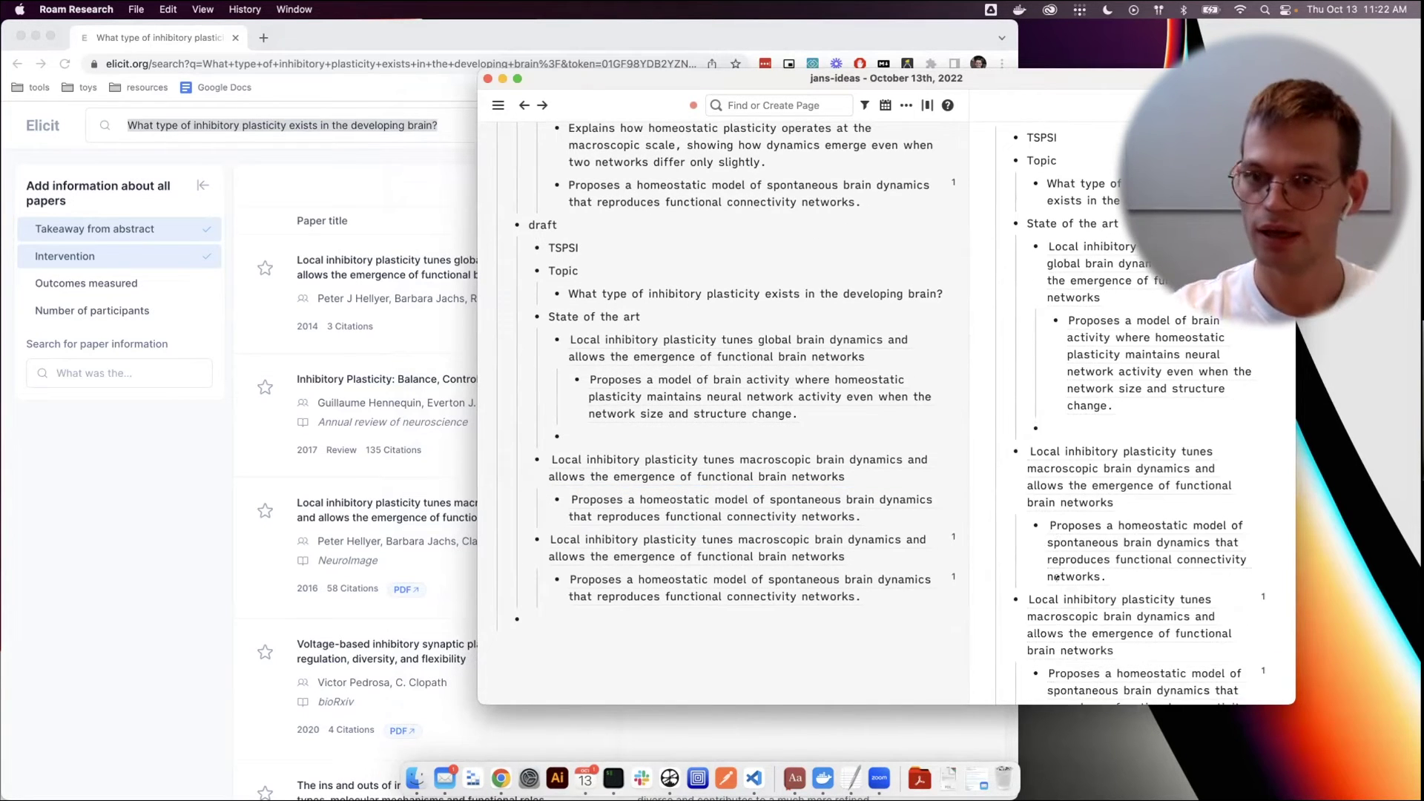
scroll(1114, 502, "down", 10)
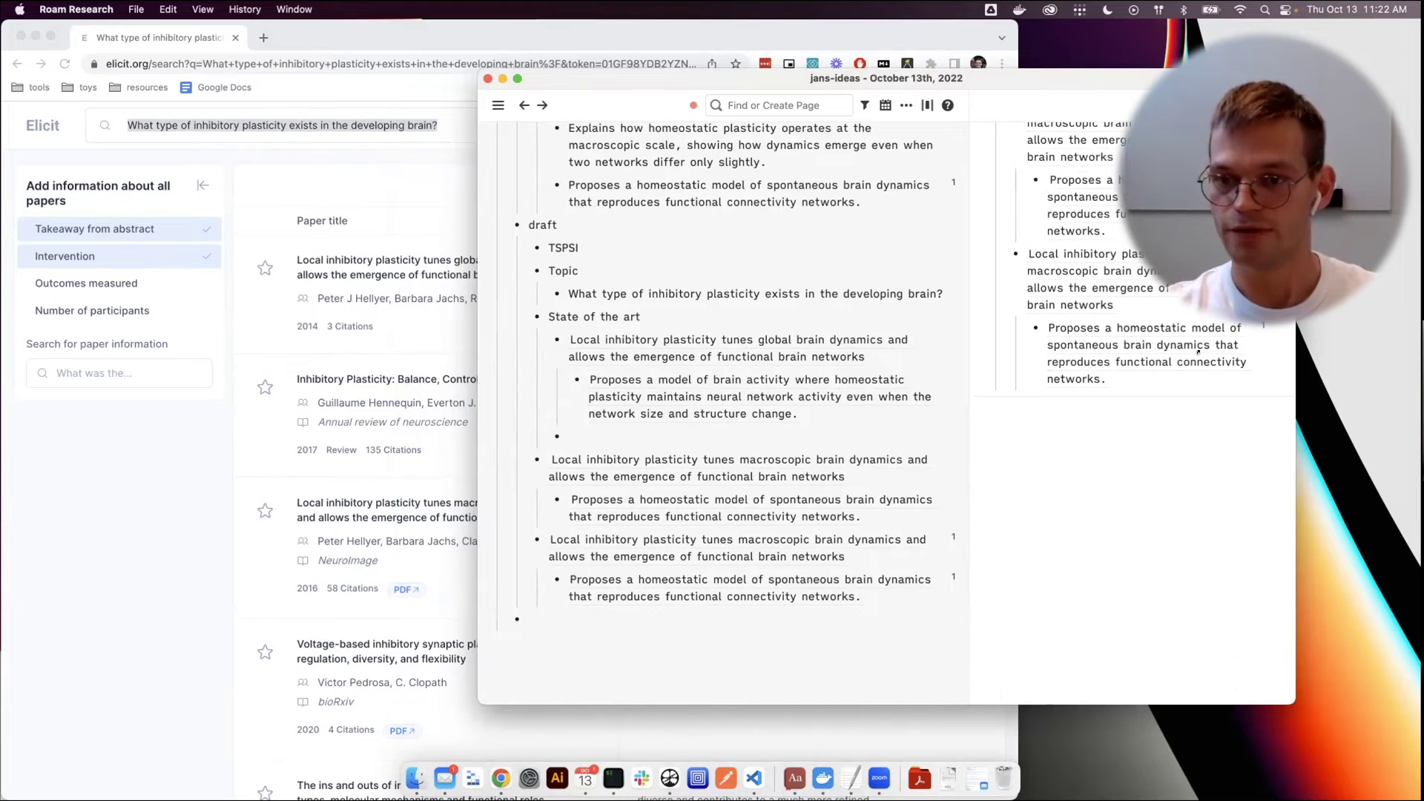
Add an outer bullet 'Problem with the state of the art' with an empty nested point
left_click(1111, 430)
key("Return")
key("shift+Tab")
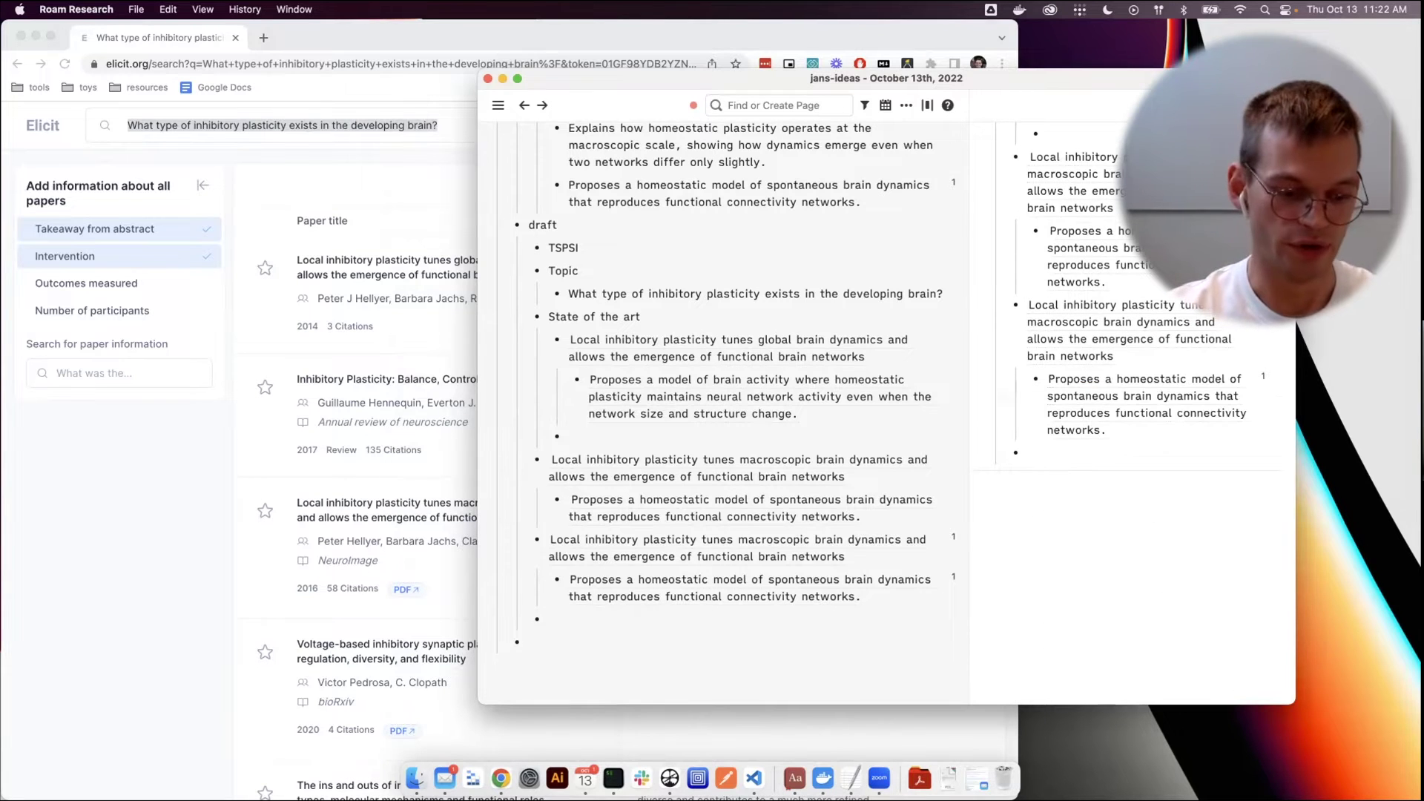
type("Problem with the s")
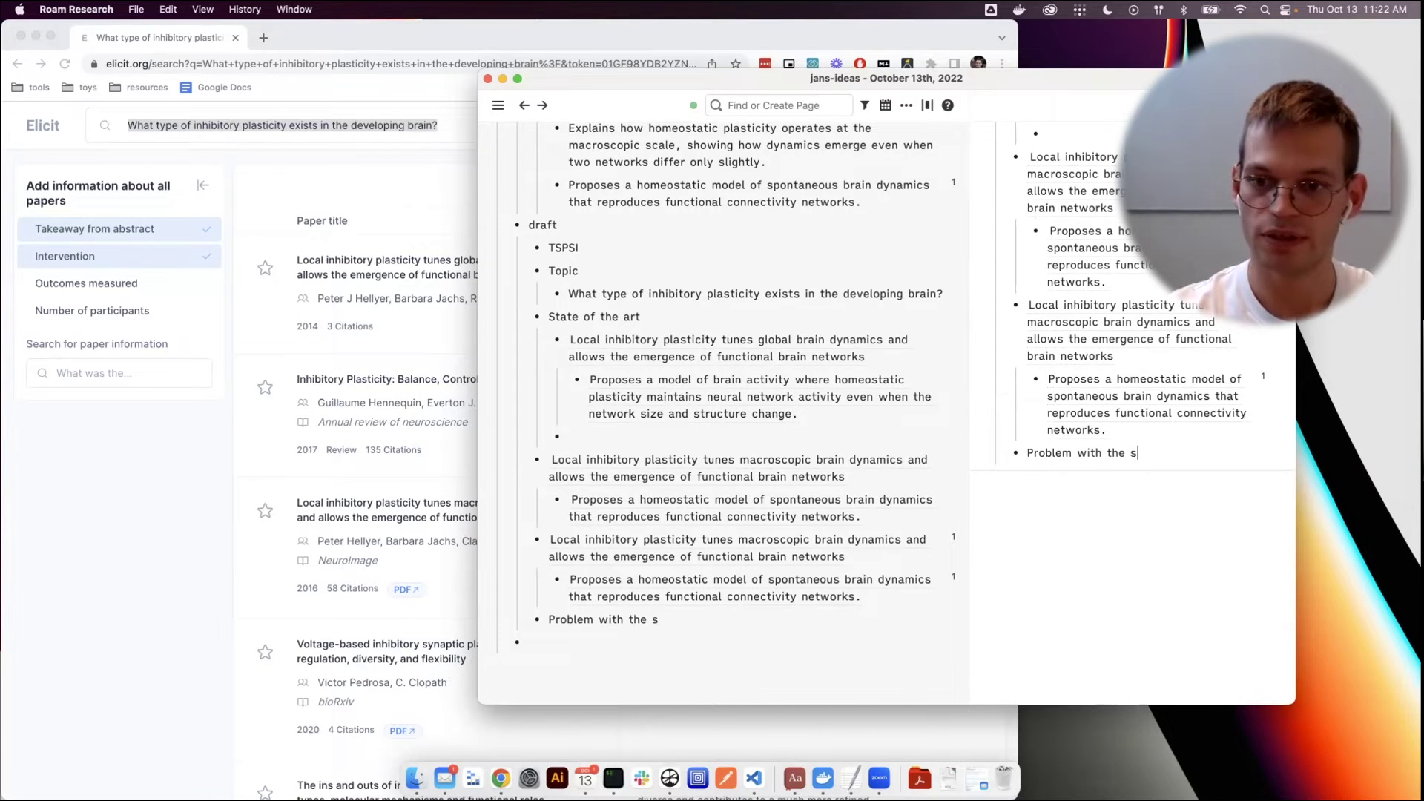
type("tate of the art")
key("Return")
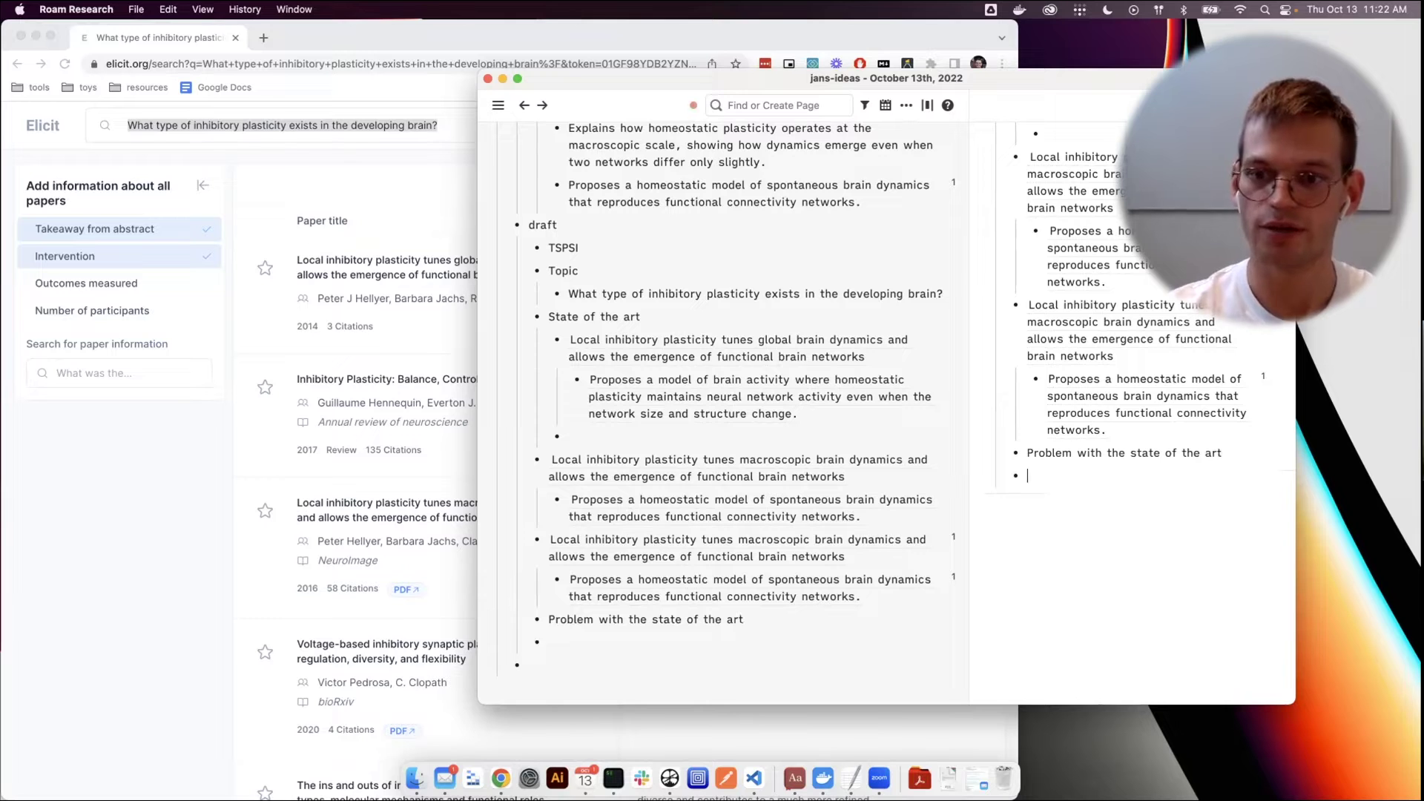
key("Tab")
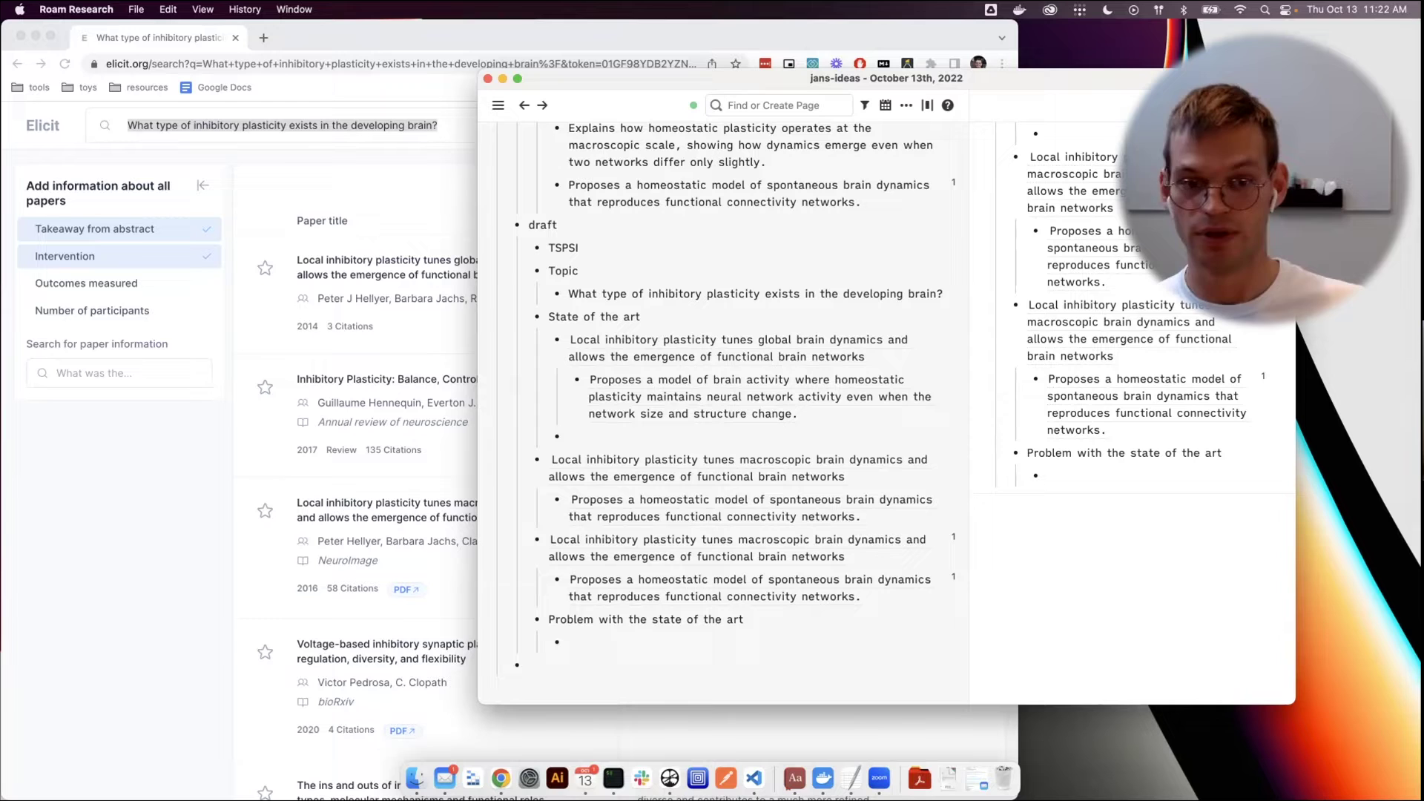
From Elicit's Tasks list, start the Brainstorm research questions task
left_click(406, 183)
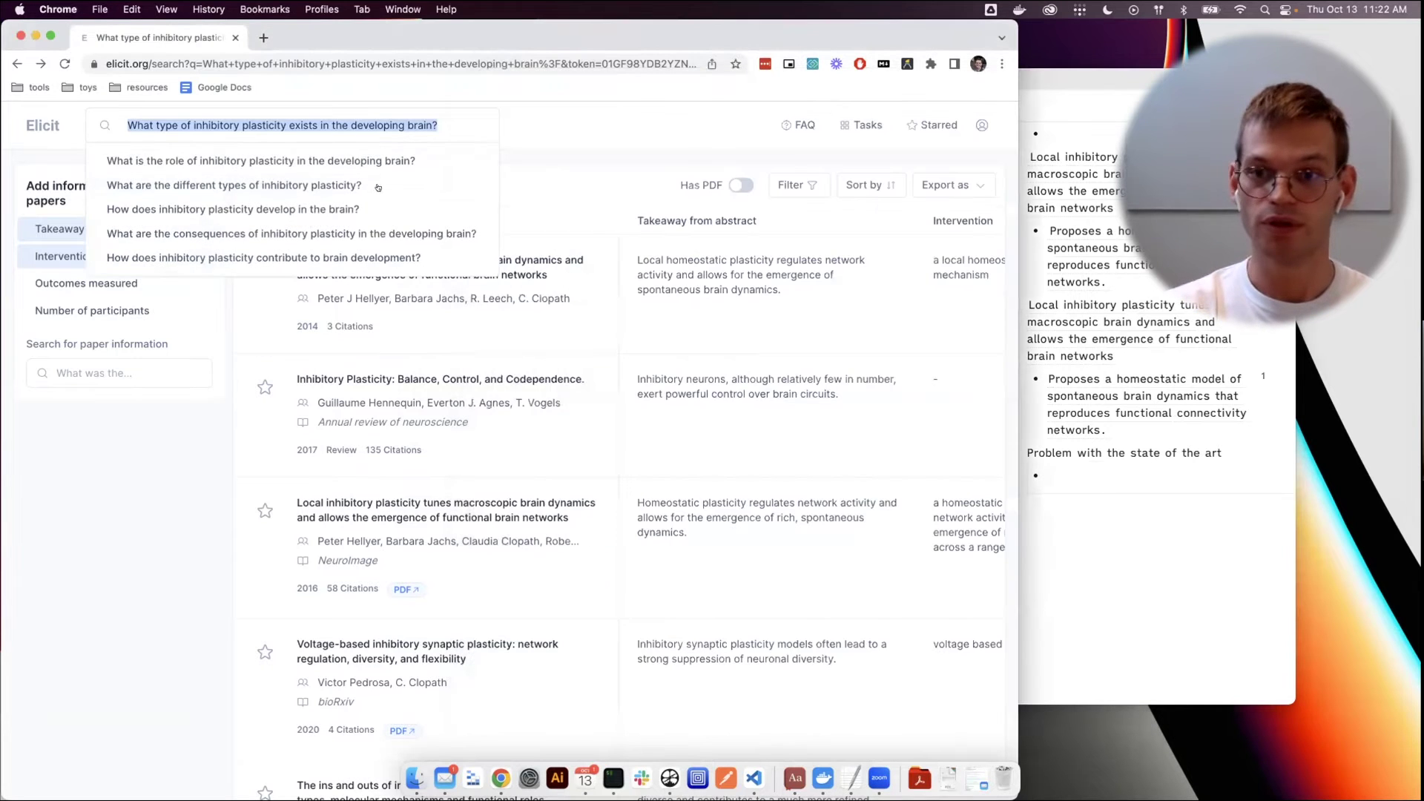
left_click(585, 164)
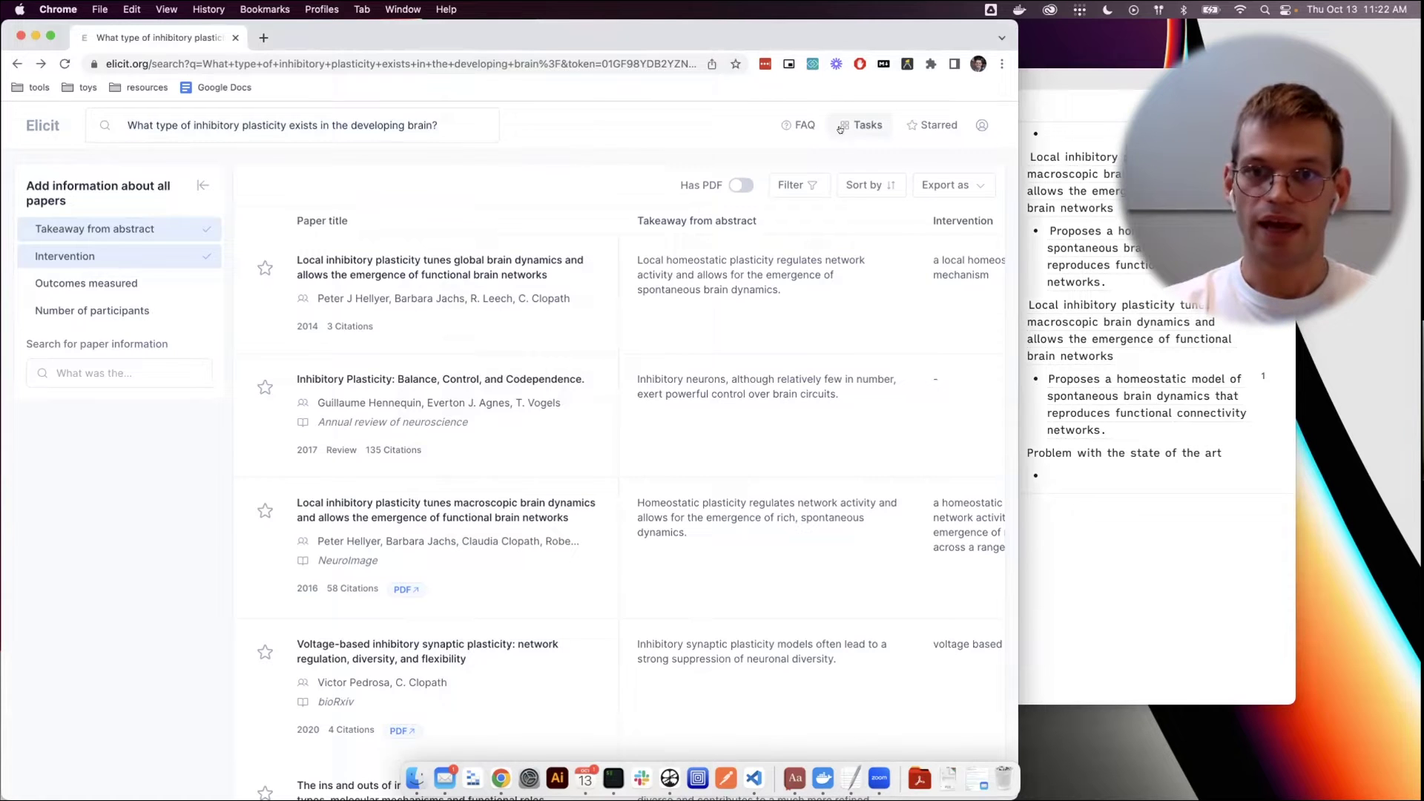
left_click(863, 124)
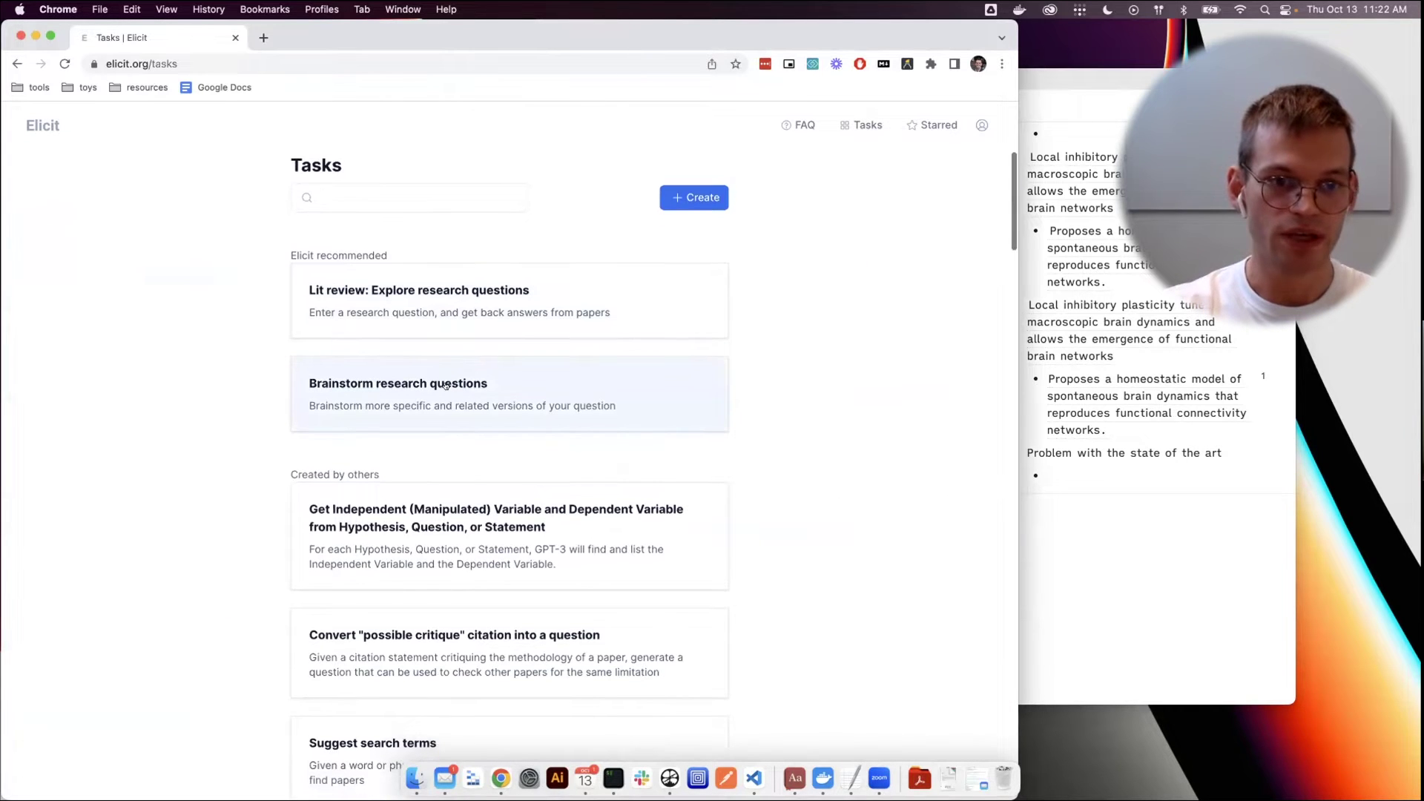
left_click(448, 379)
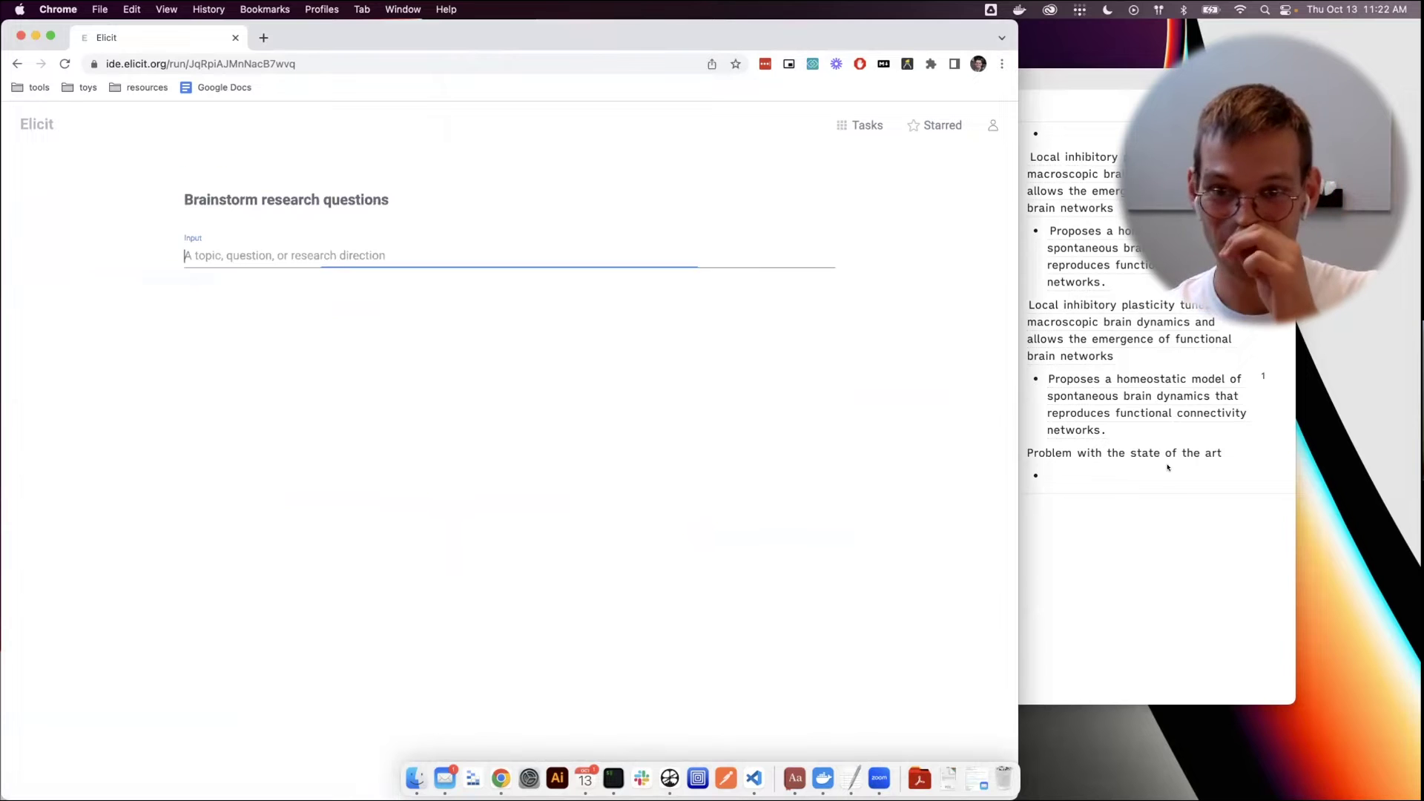
Delete the duplicate macroscopic paper entry and its summary from the draft
left_click(1165, 529)
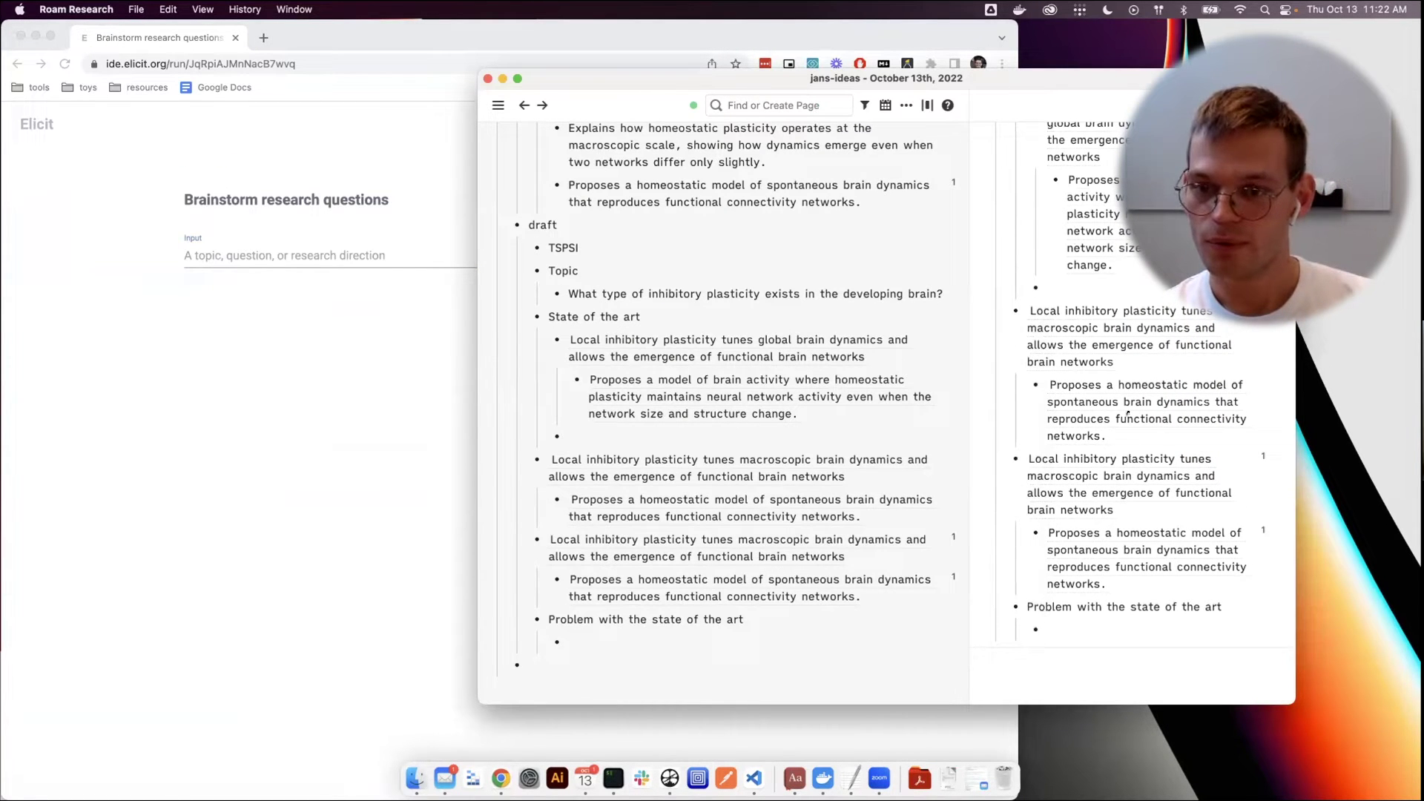
scroll(1128, 349, "up", 3)
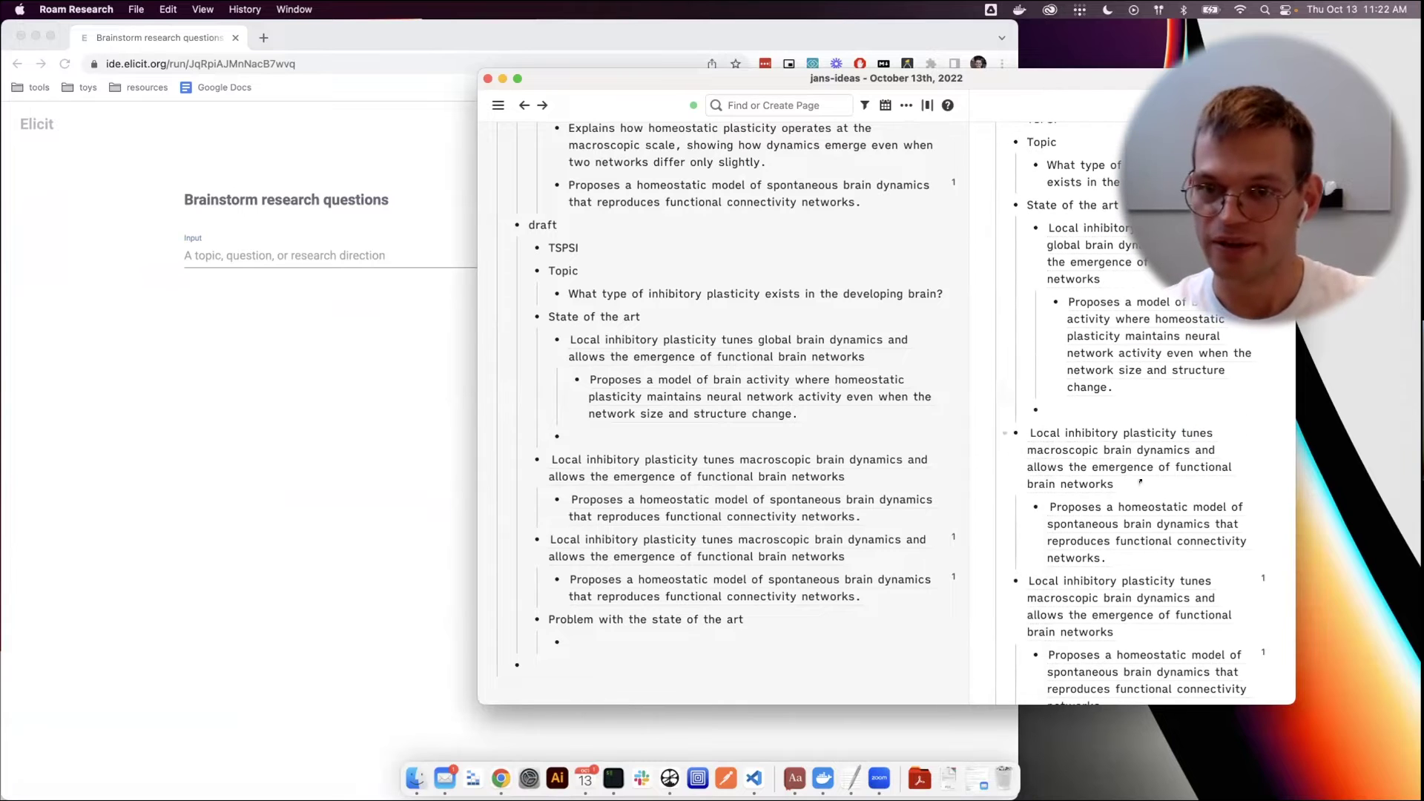
left_click(1127, 558)
key("shift+Up")
key("shift+Up")
key("shift+Up")
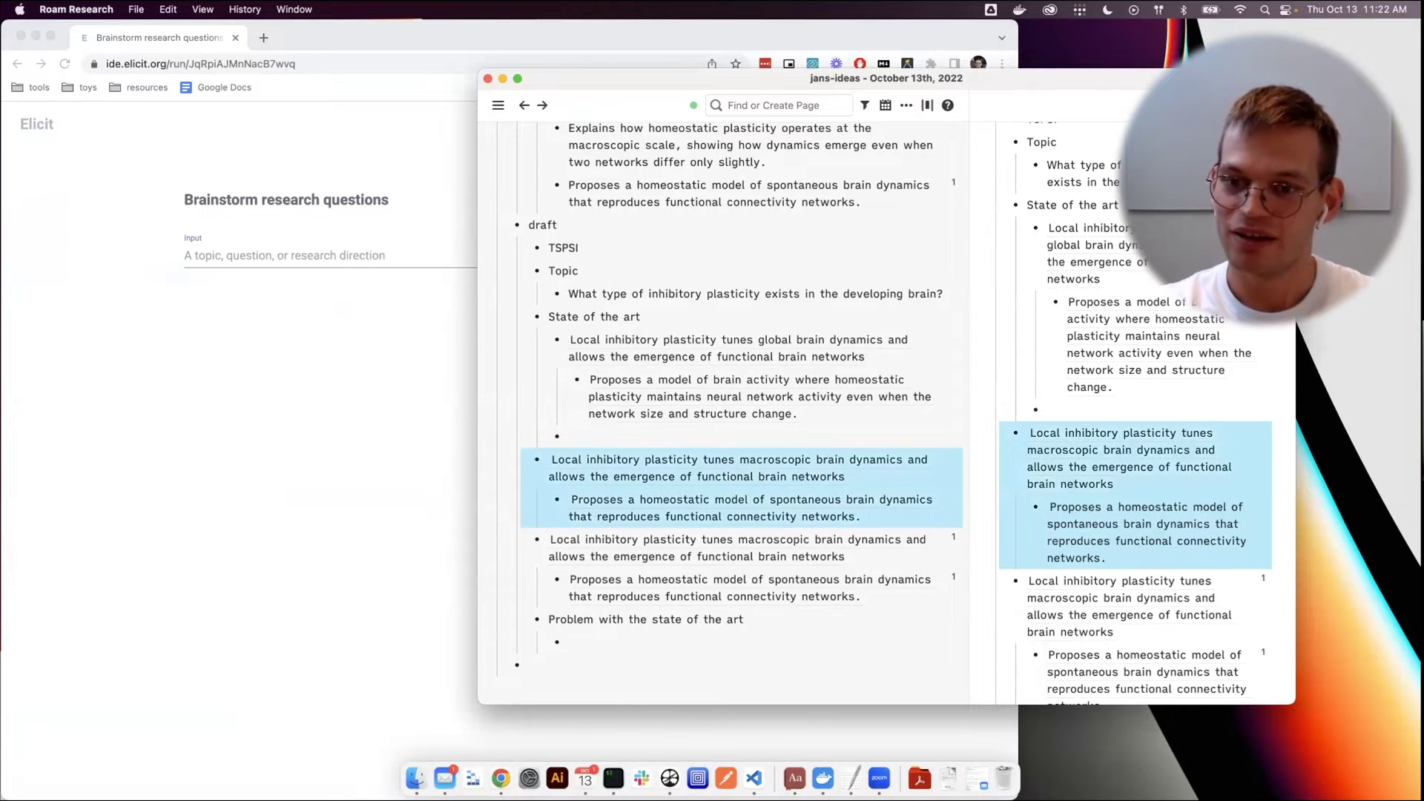
key("BackSpace")
Delete the stray empty bullet under the global-dynamics finding, then return to Elicit
left_click(1168, 425)
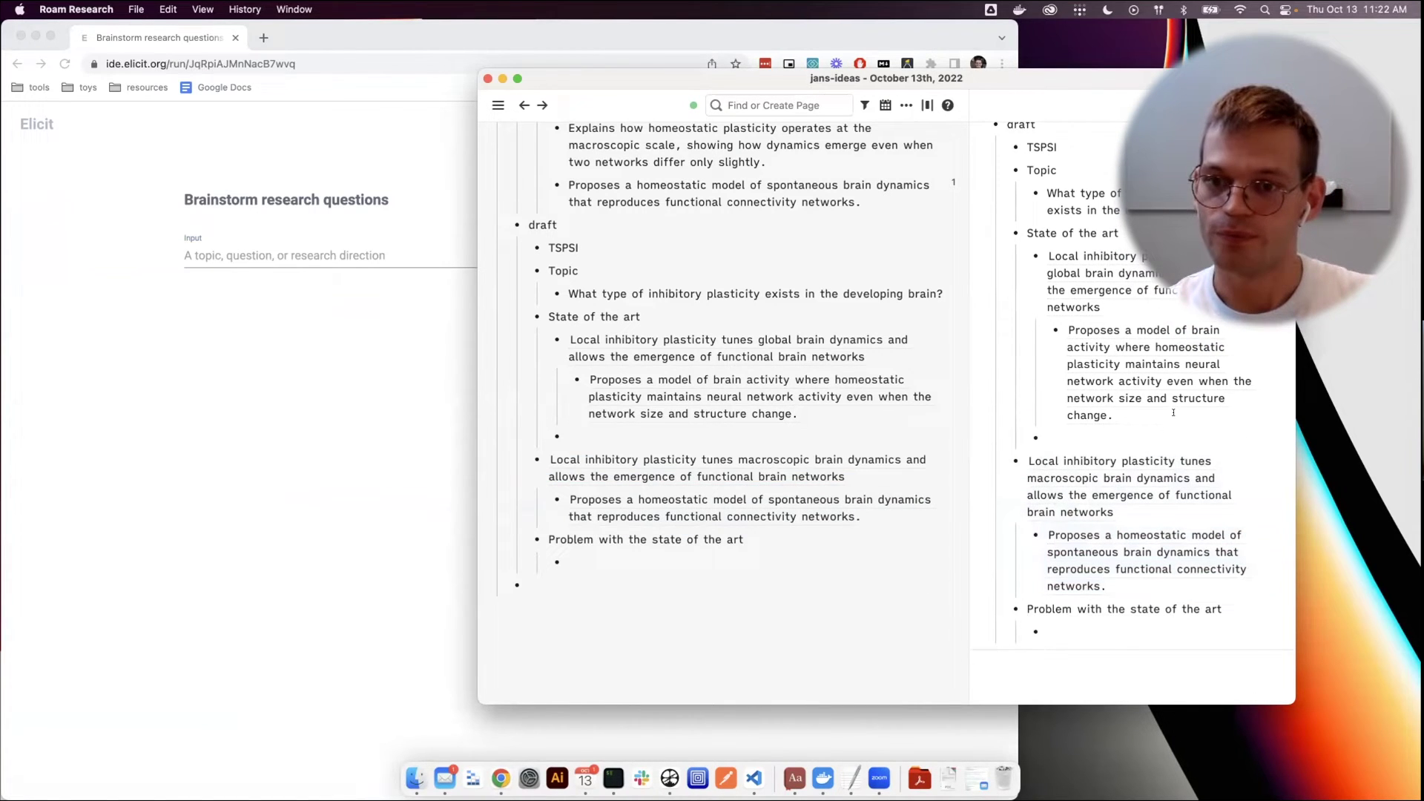
scroll(870, 445, "up", 1)
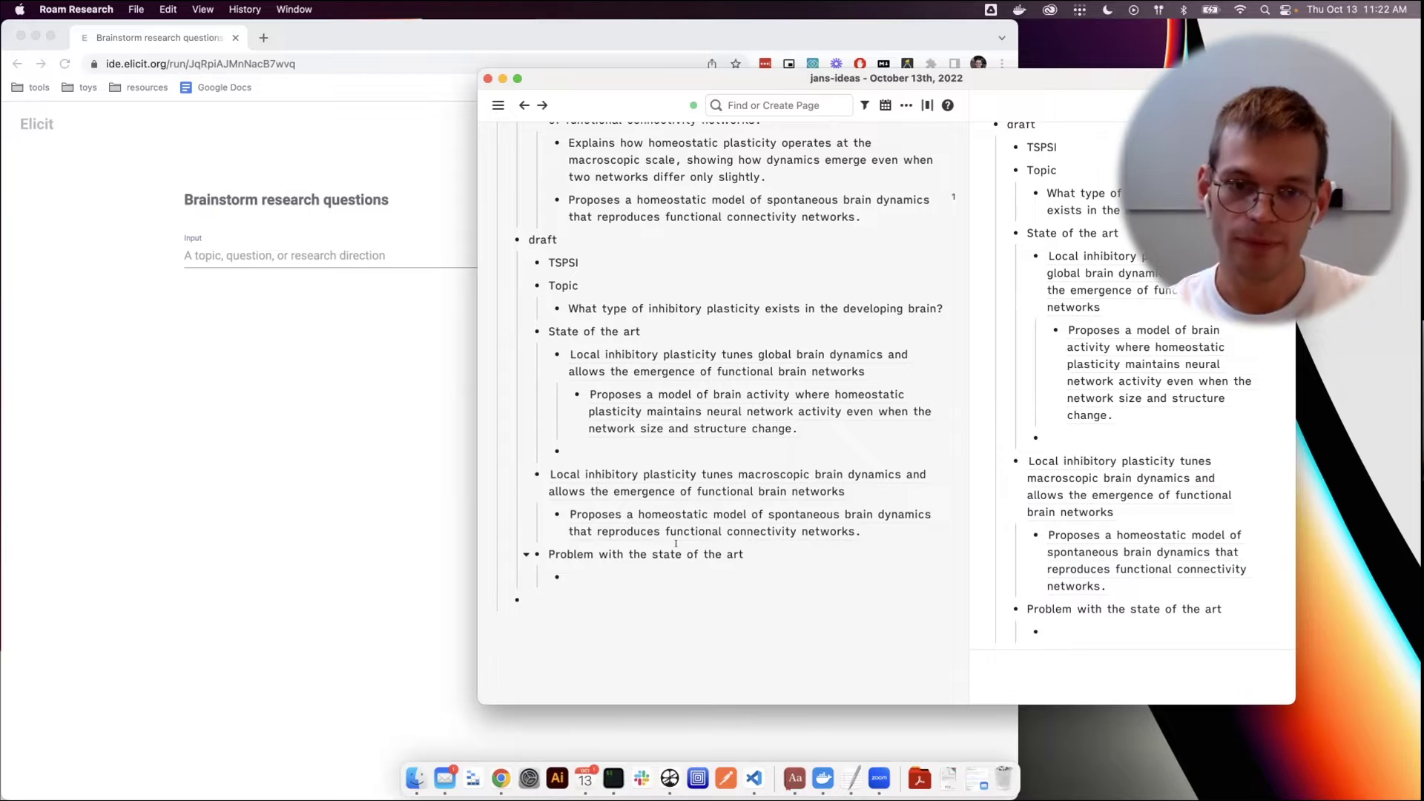
scroll(676, 543, "up", 3)
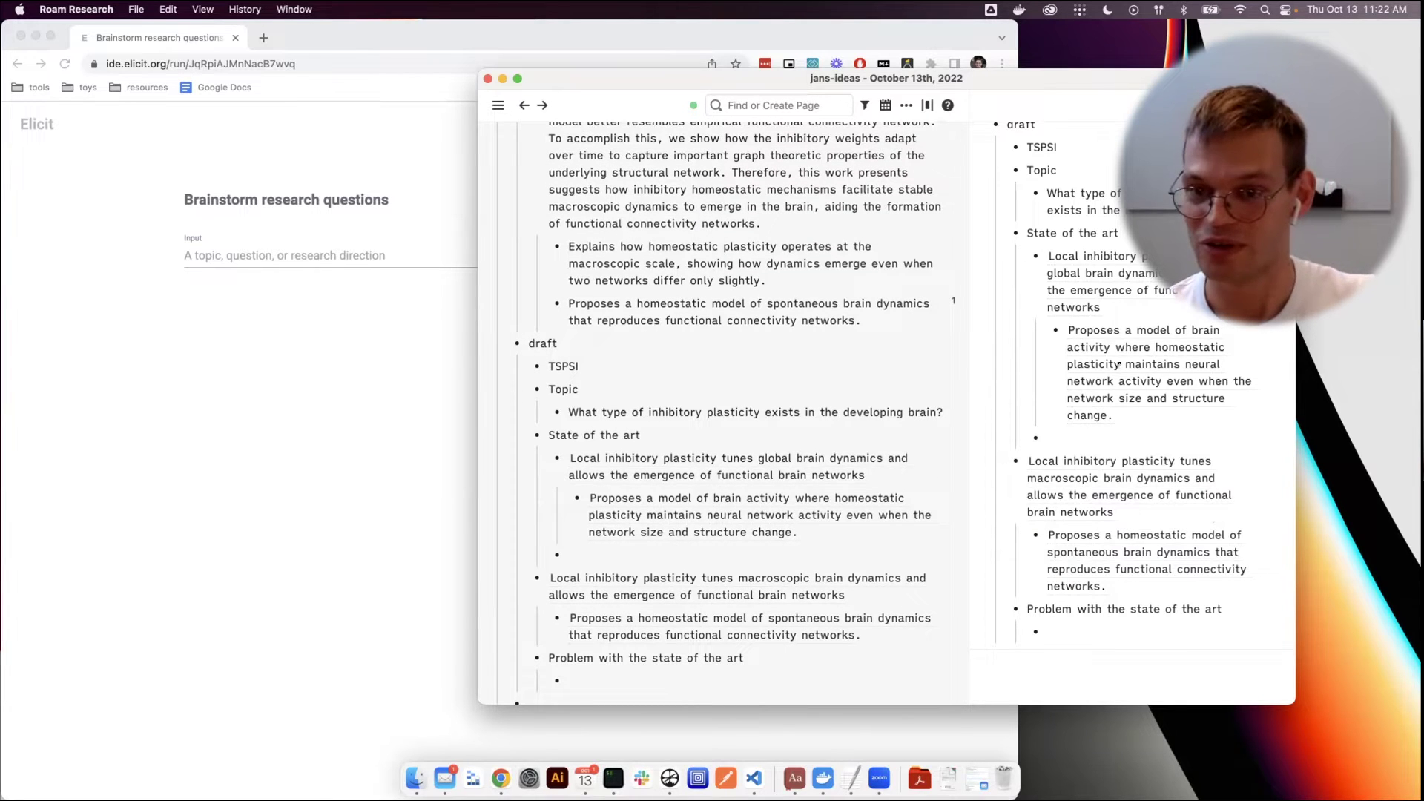
key("BackSpace")
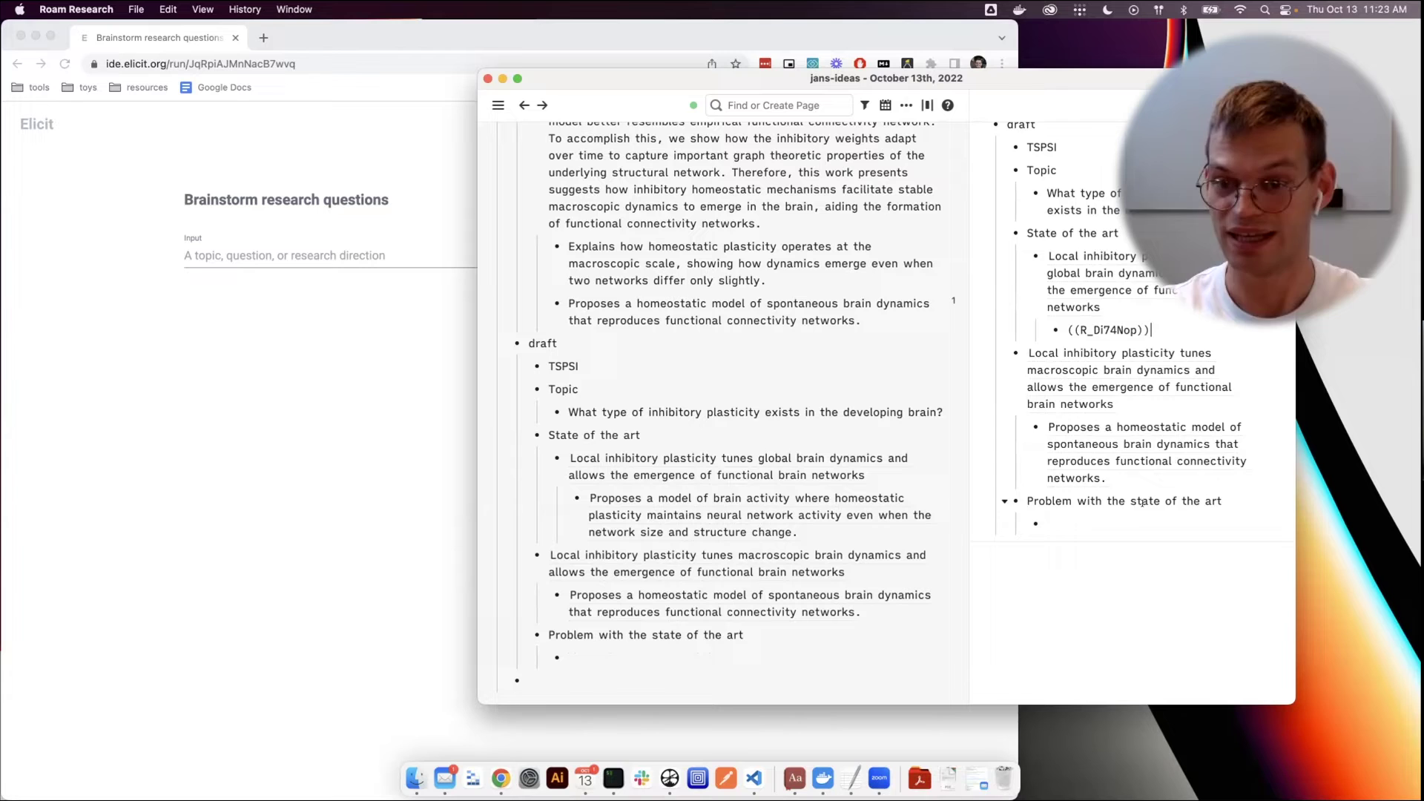
left_click(1116, 529)
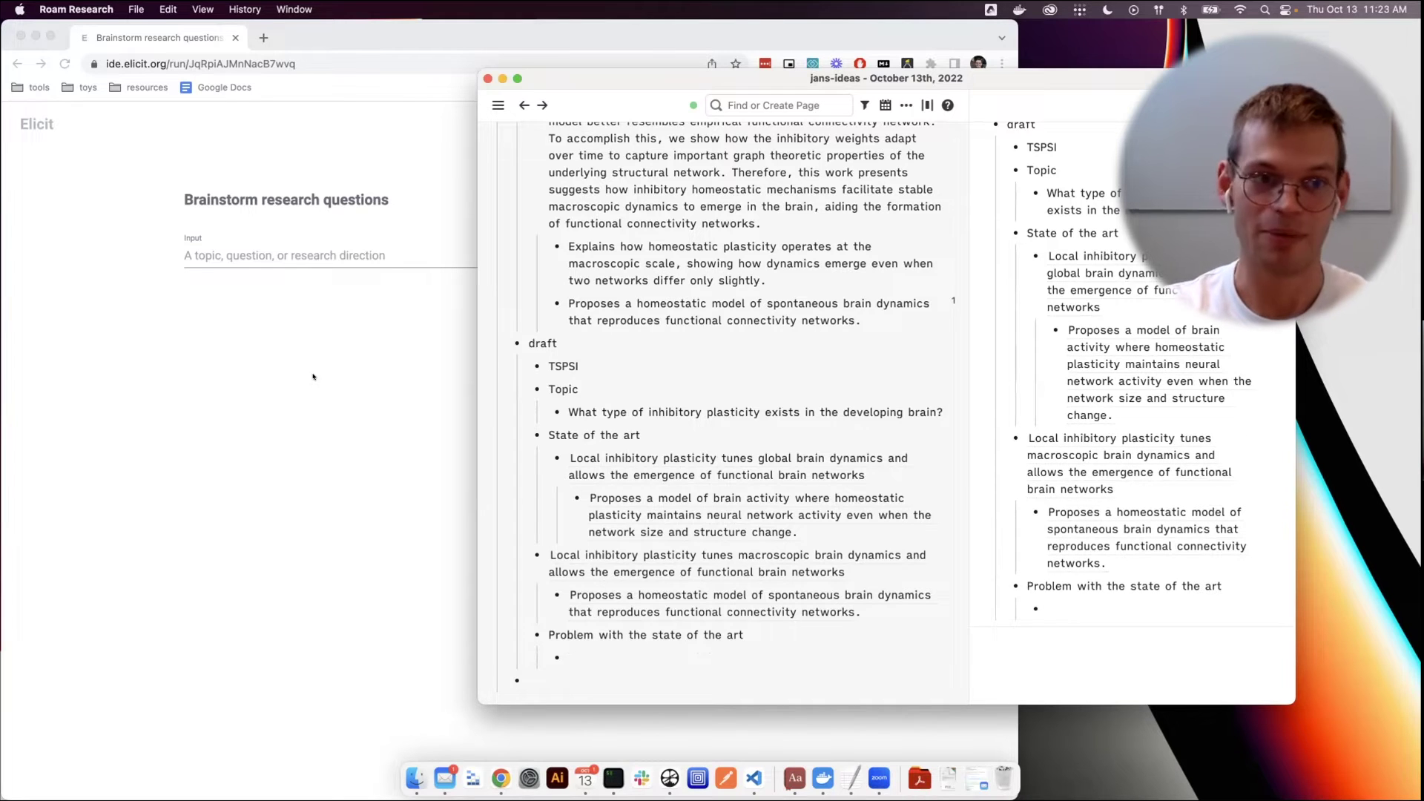
left_click(325, 301)
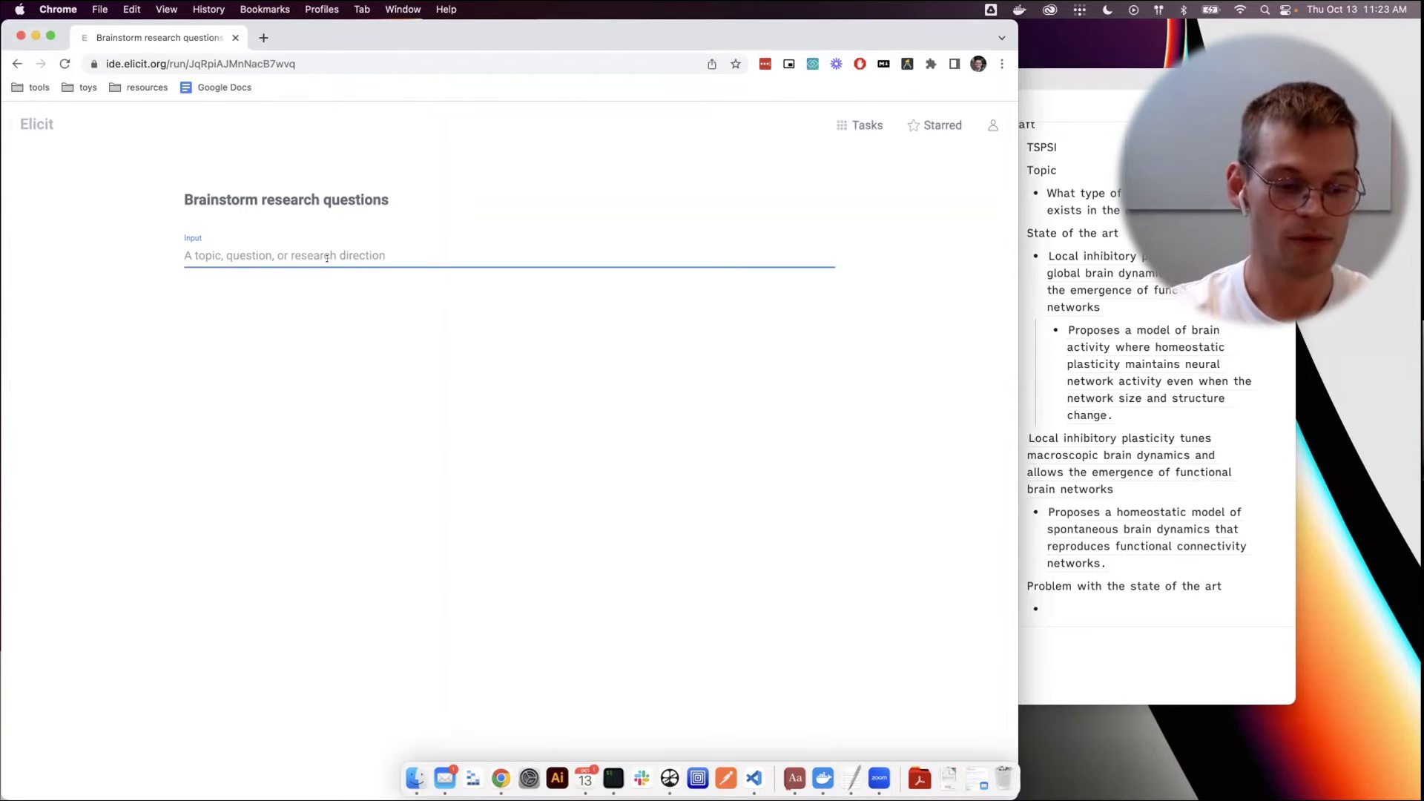
Enter 'Which type of interneuron mediates inhibitory plasticity in the developing brain?' and run the brainstorm
type("Which type")
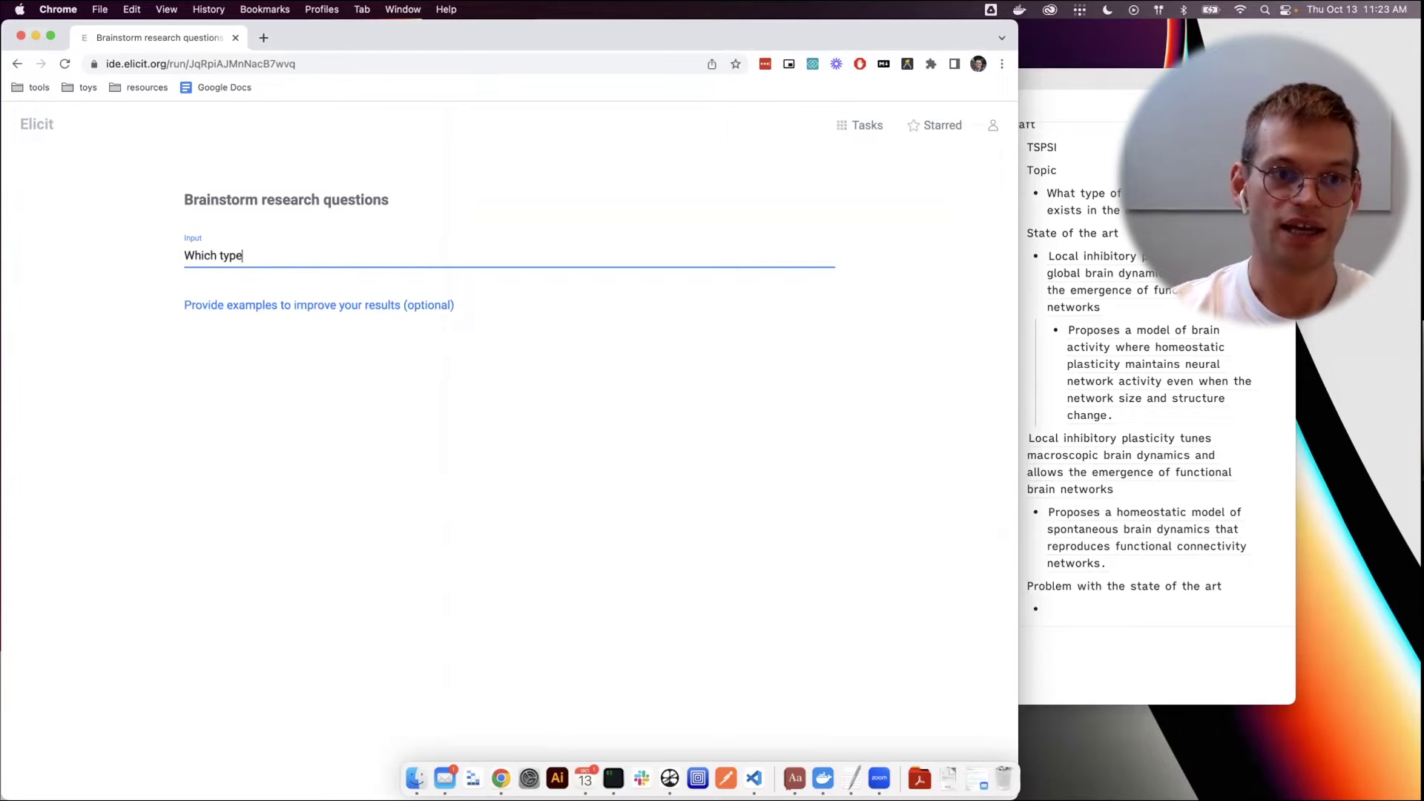
type(" of interneuron")
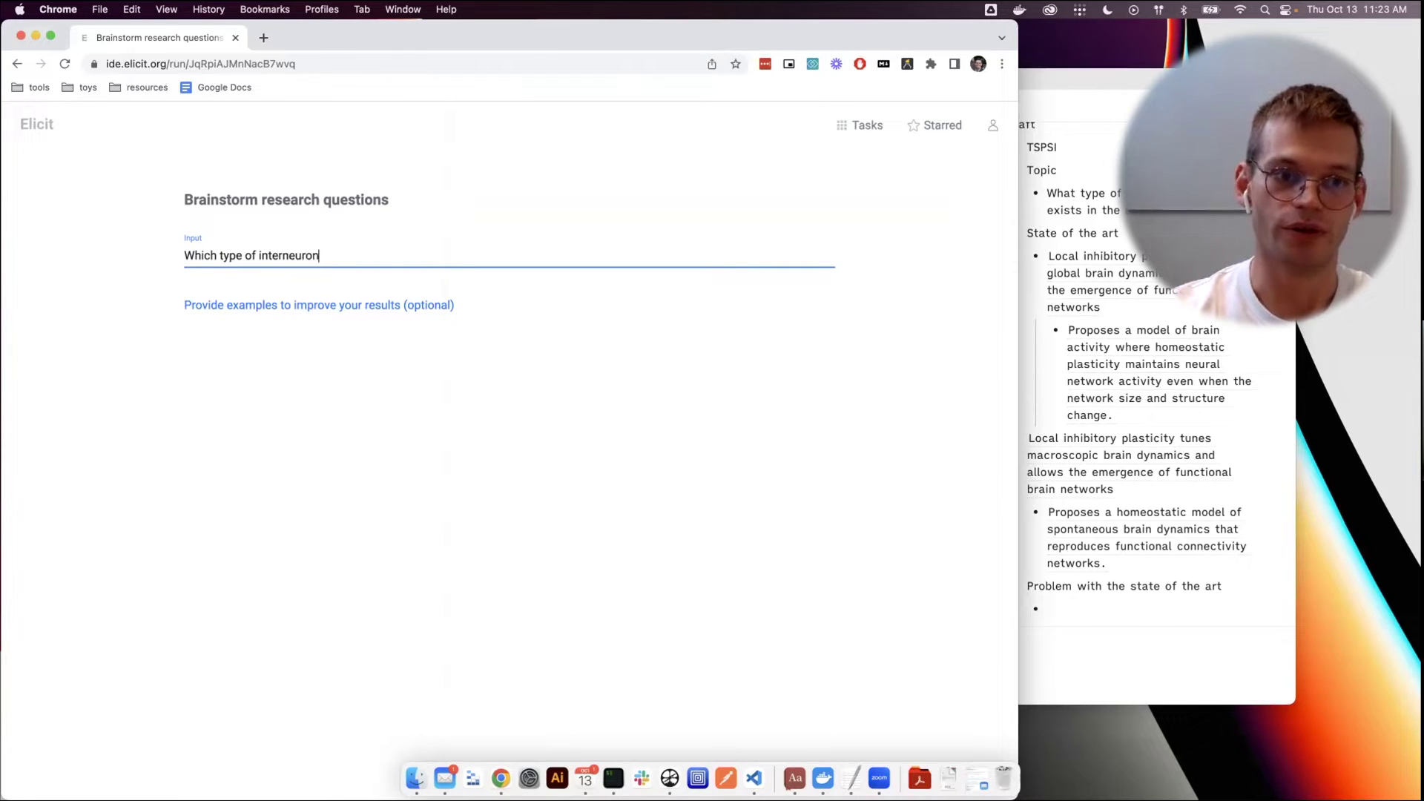
type(" mediates ")
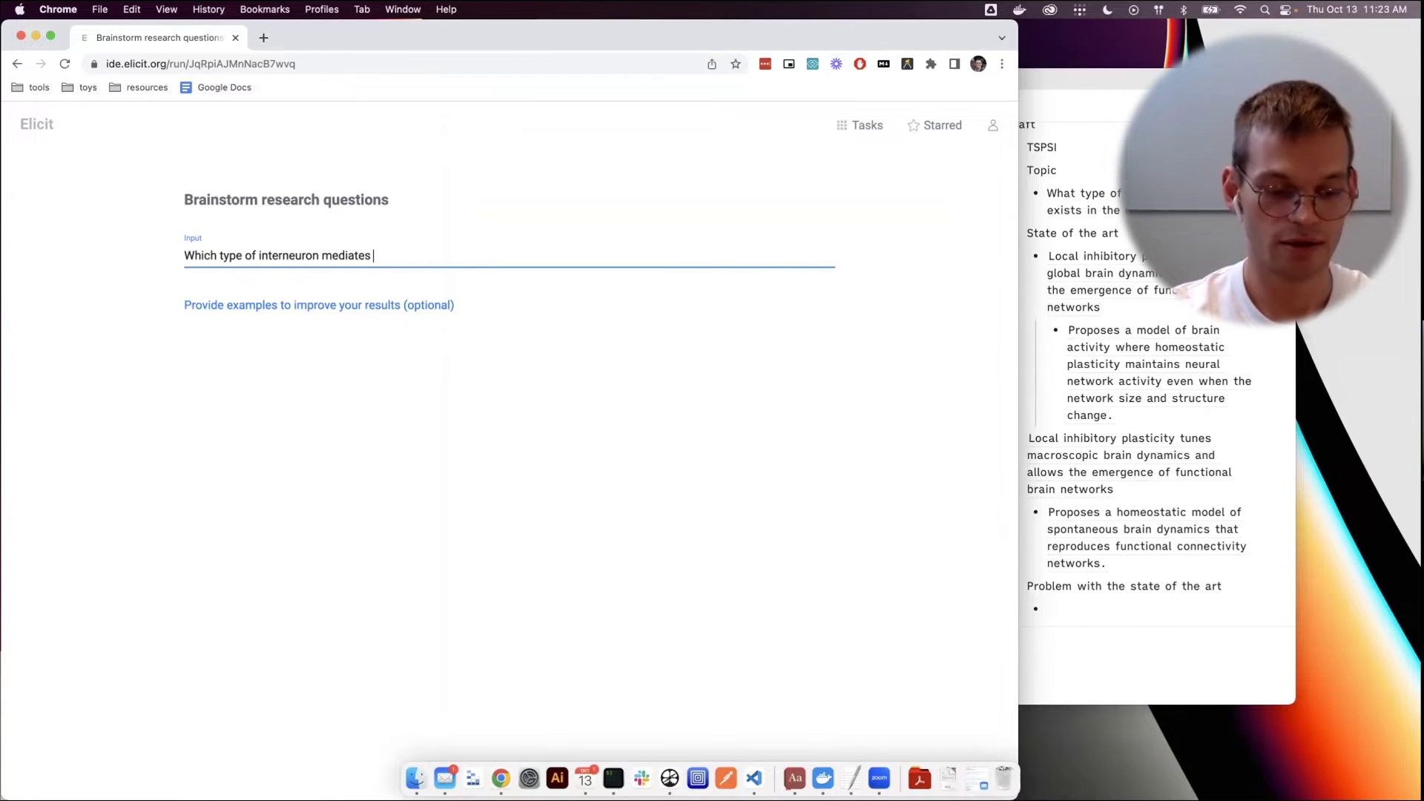
type("plasticity")
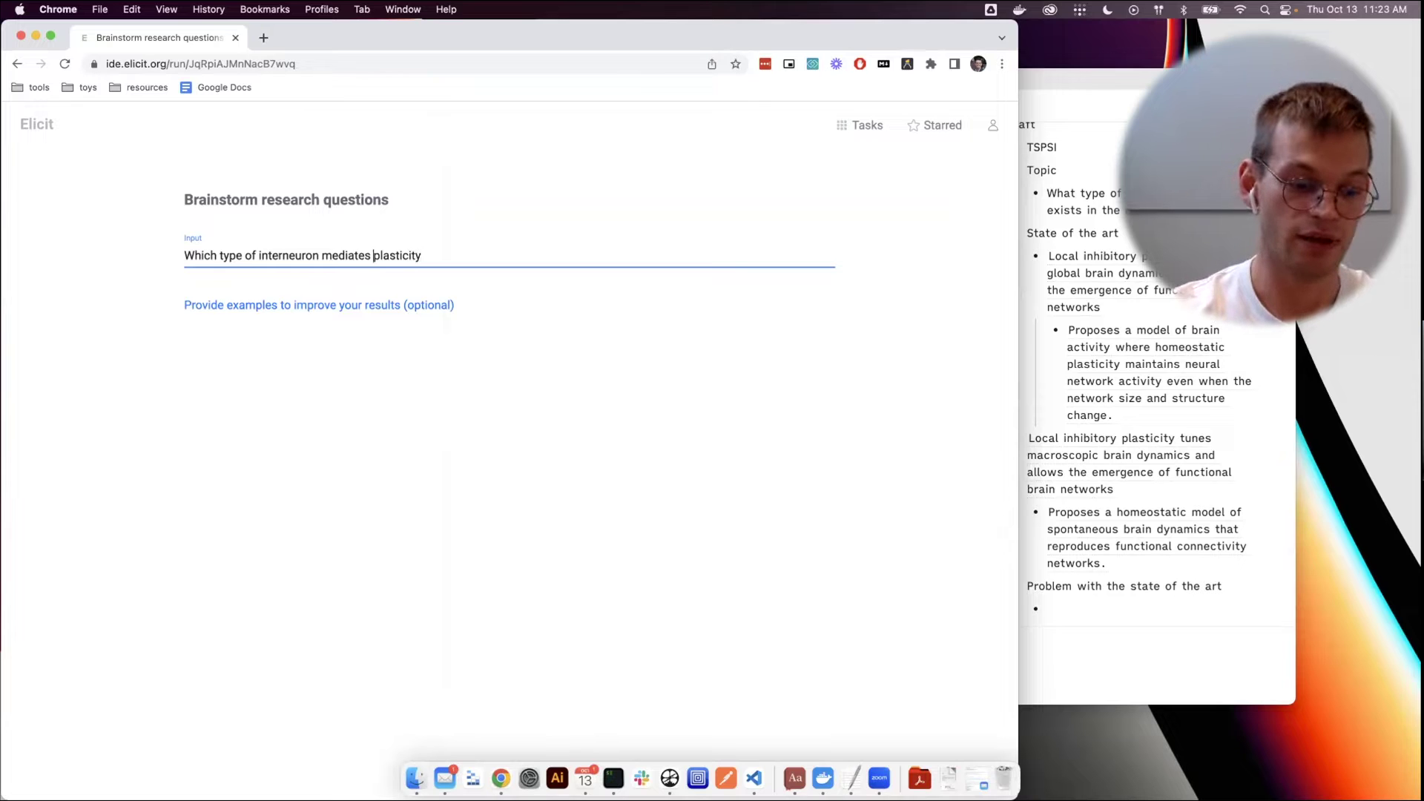
type("inhibitory plas")
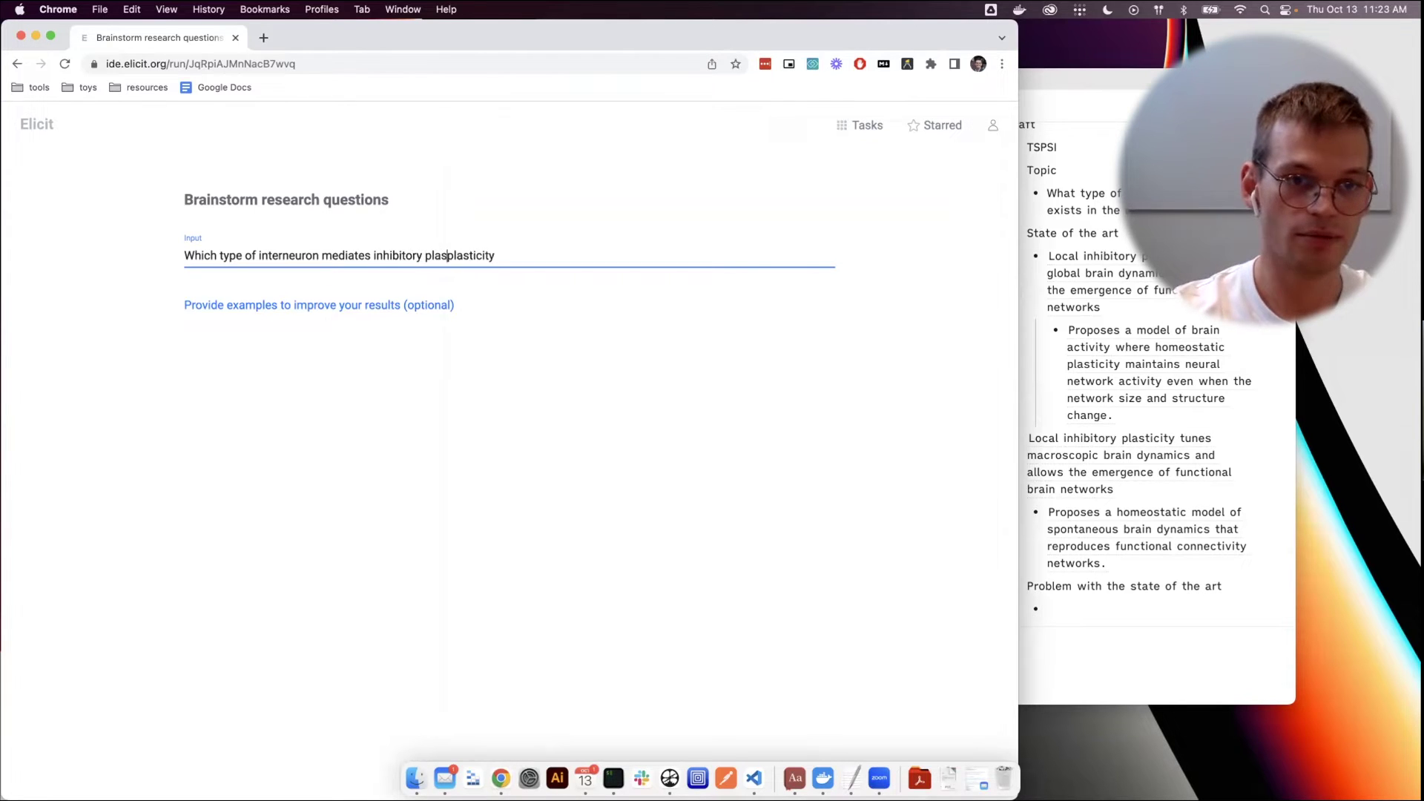
type("tic")
key("shift+Left")
key("shift+Left")
key("shift+Left")
key("shift+Left")
key("shift+Left")
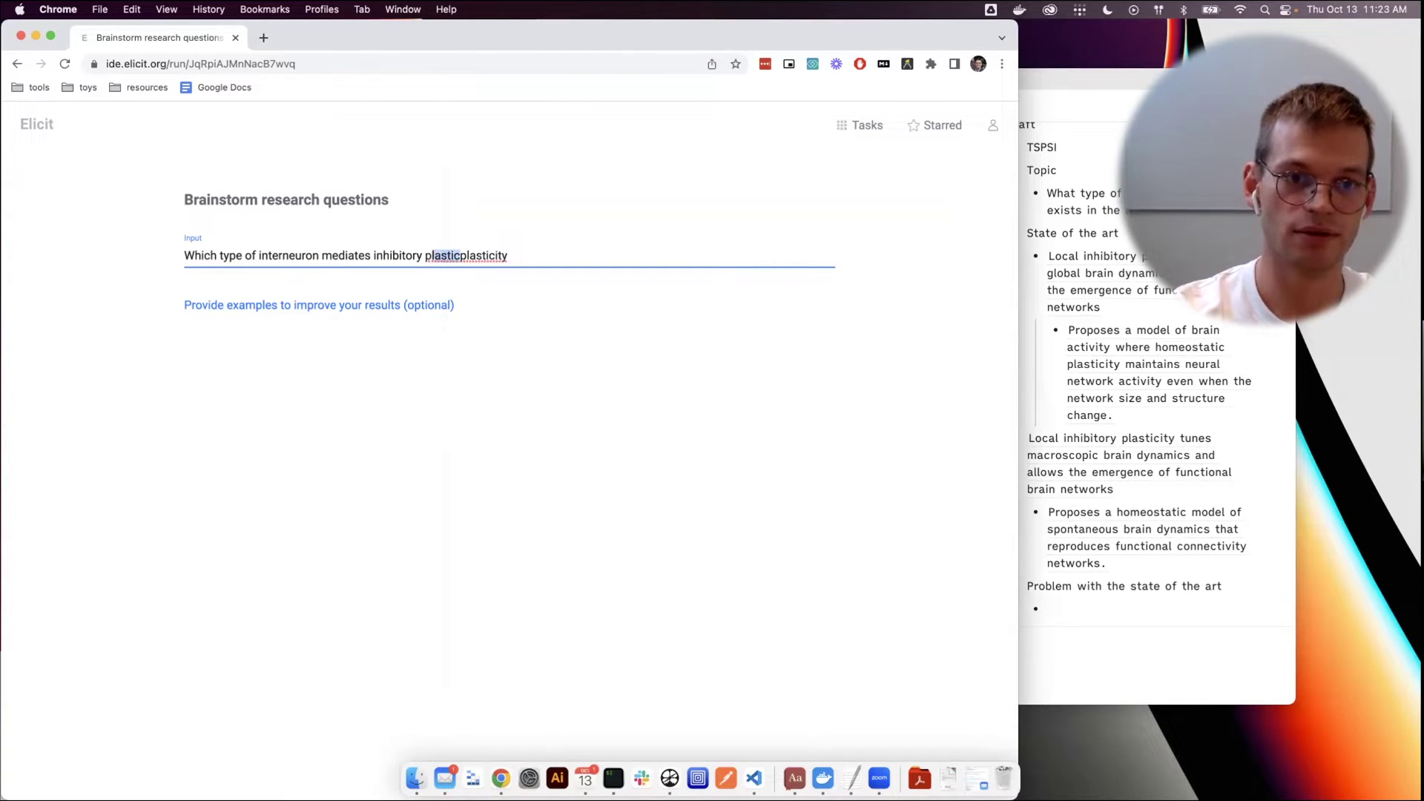
key("shift+Left")
key("shift+Left")
key("BackSpace")
key("super+Right")
type("in the de")
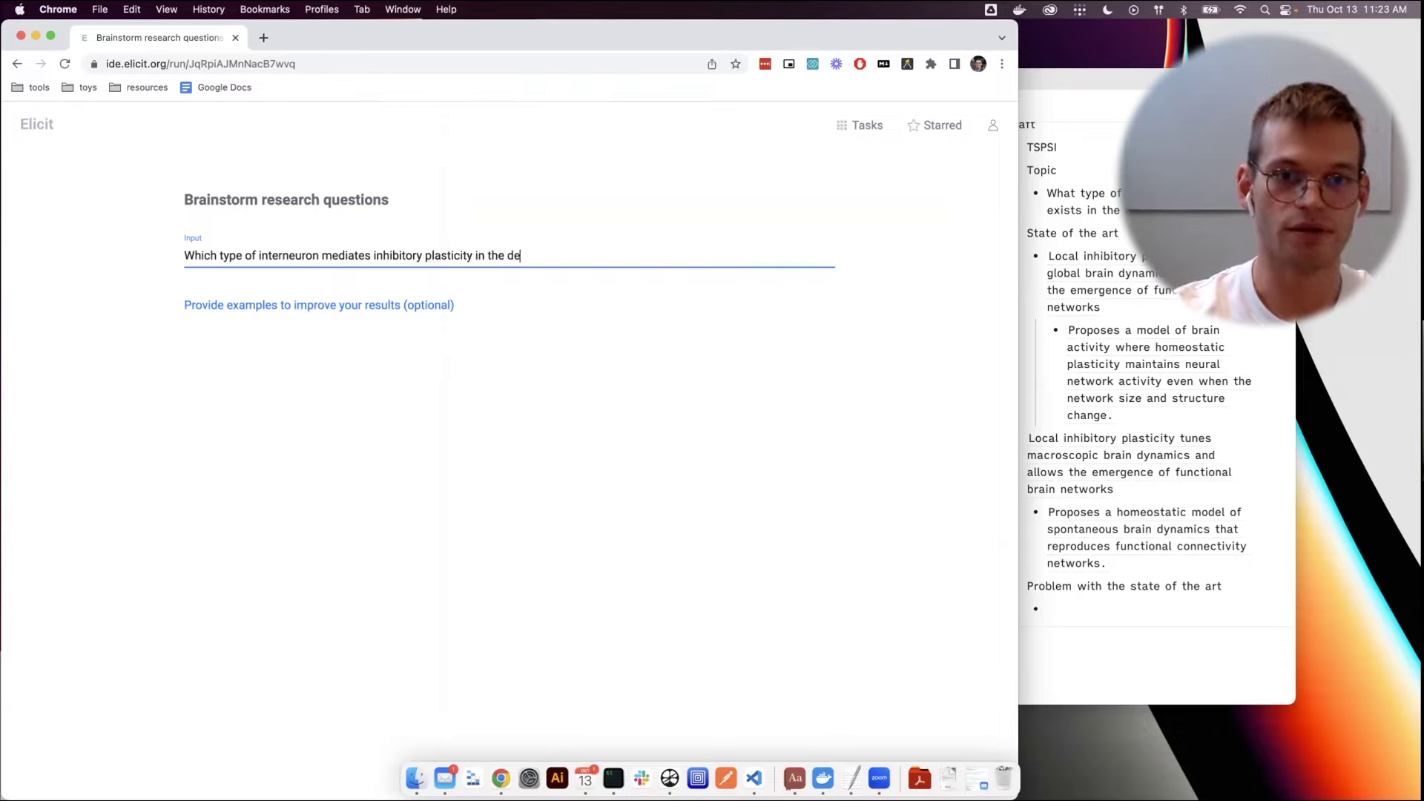
type("veloping brain")
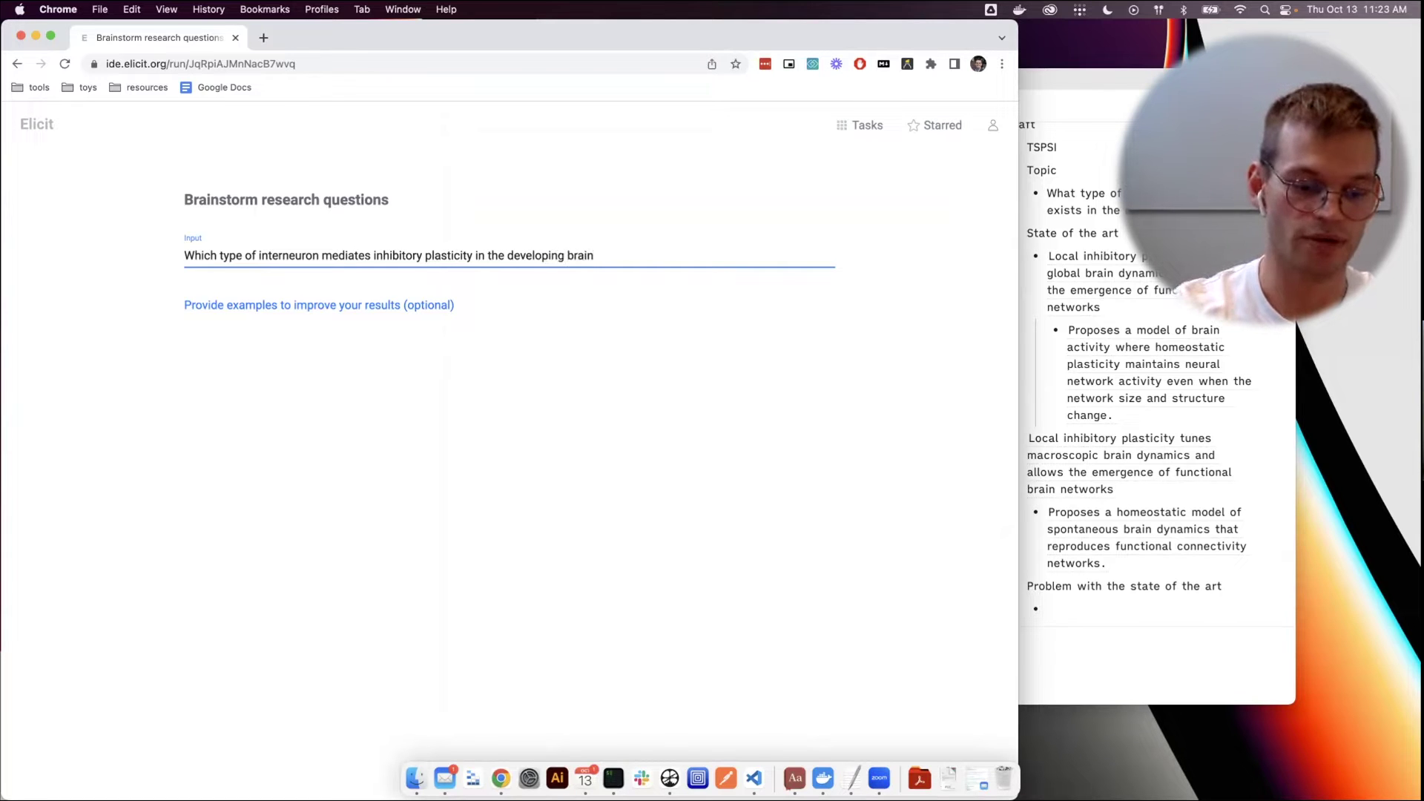
type("?")
key("Return")
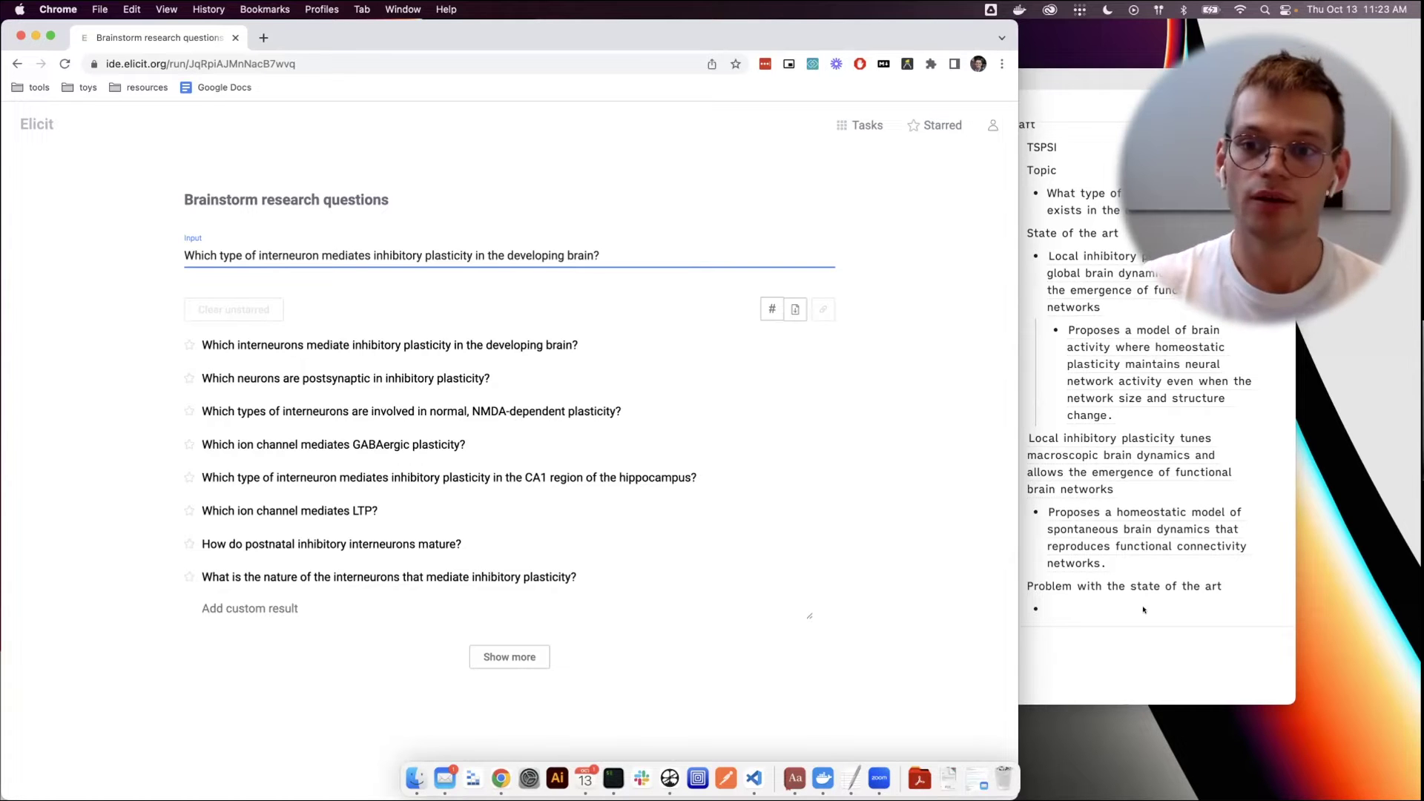
Paste the interneuron seed question into the empty bullet under Problem with the state of the art
left_click(1143, 609)
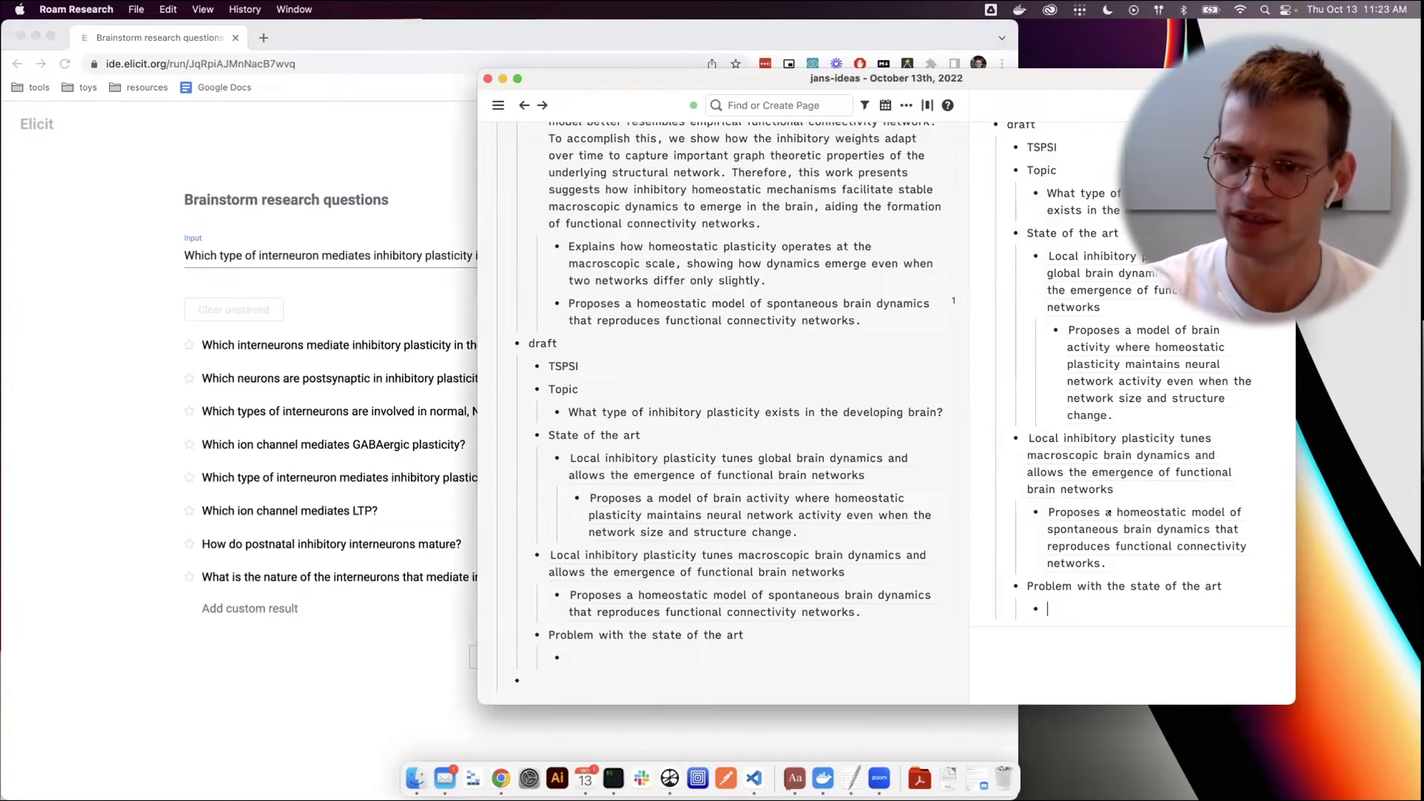
scroll(1115, 316, "up", 1)
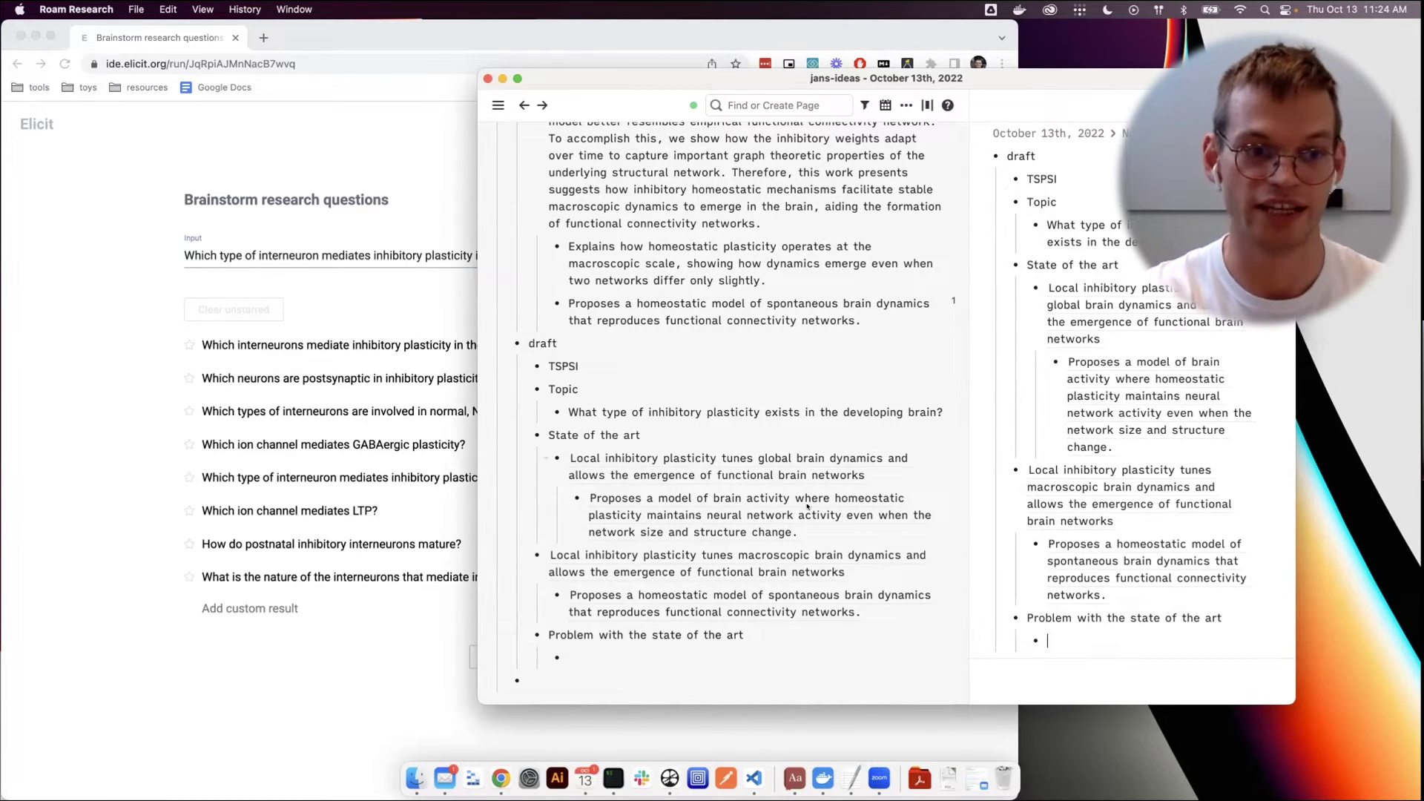
left_click_drag(622, 69, 697, 48)
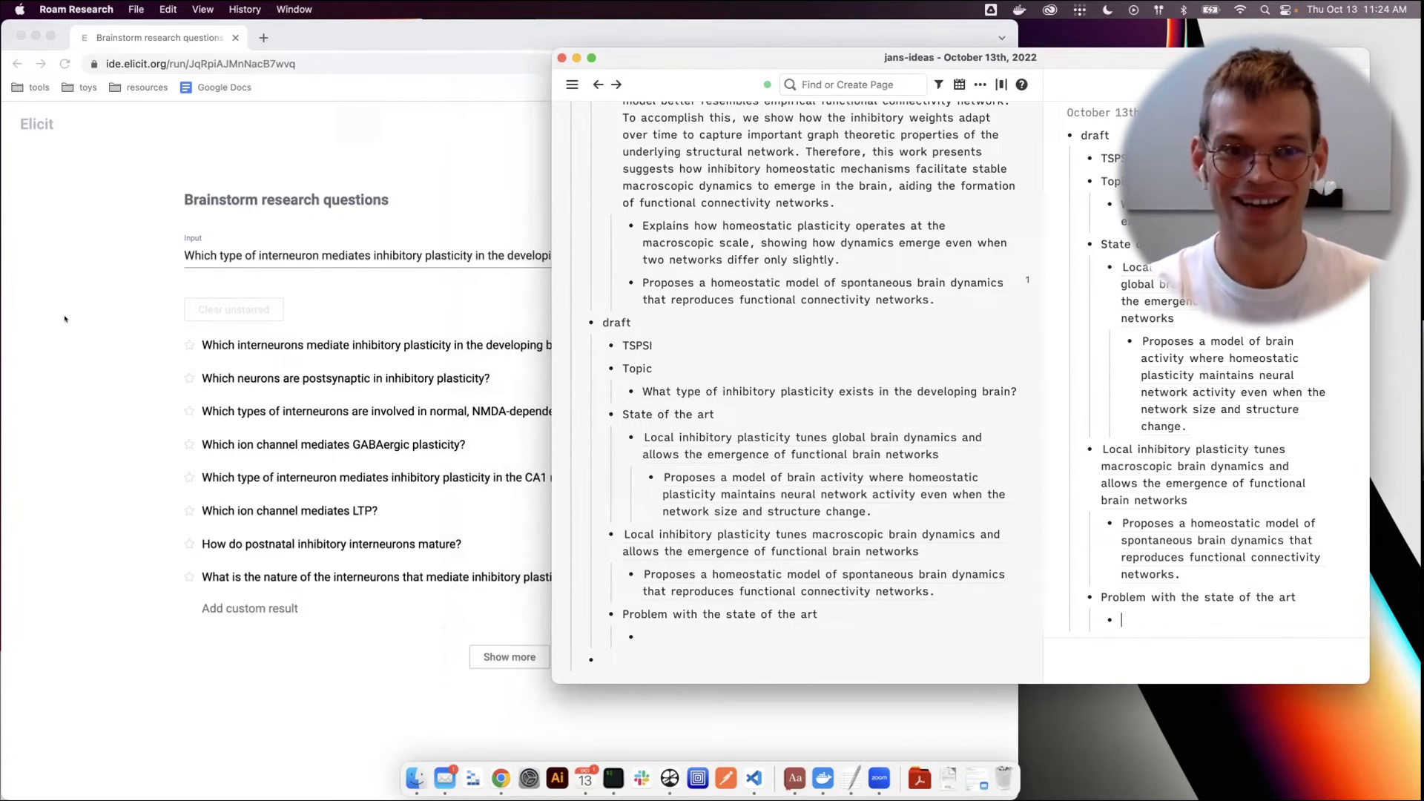
left_click(38, 329)
triple_click(297, 255)
key("super+c")
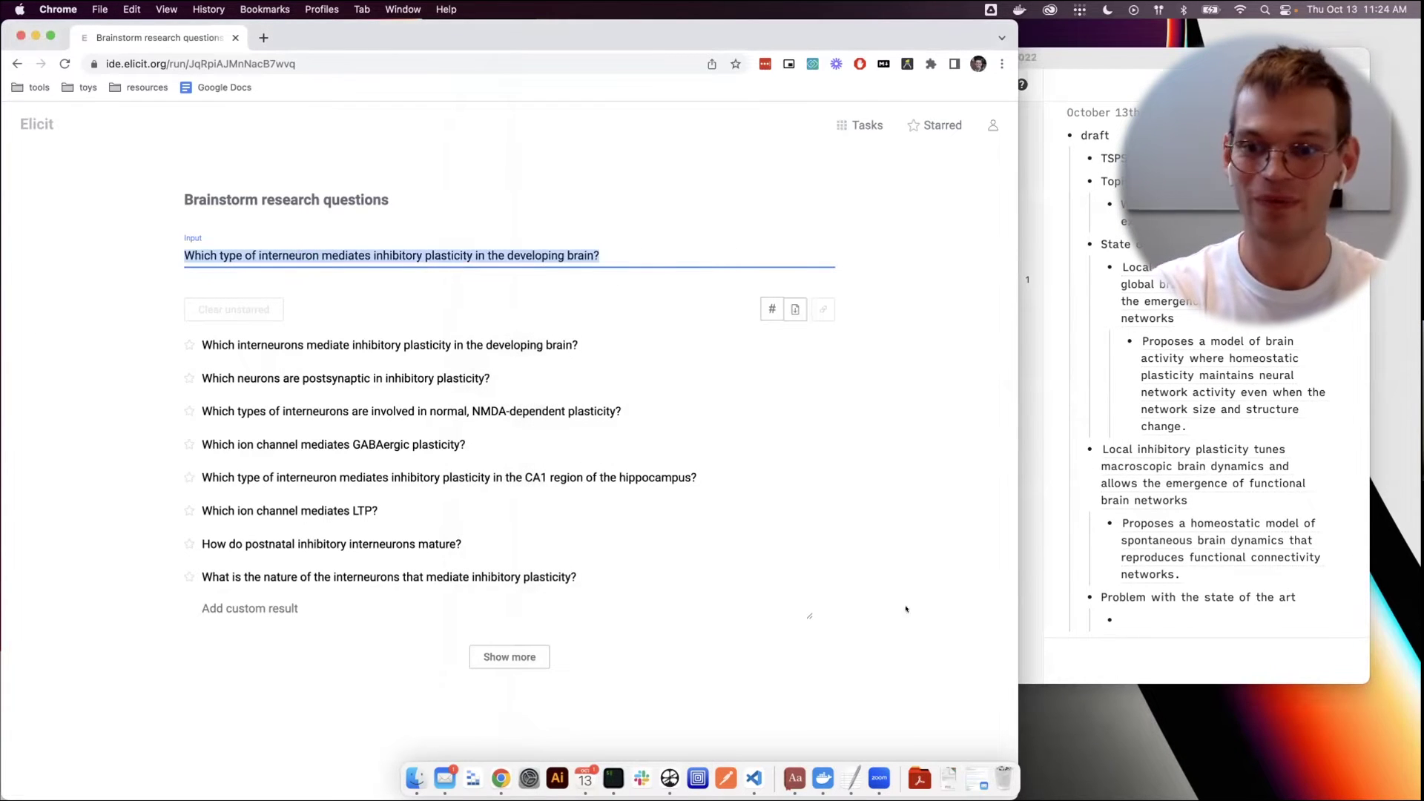
left_click(1140, 632)
key("super+v")
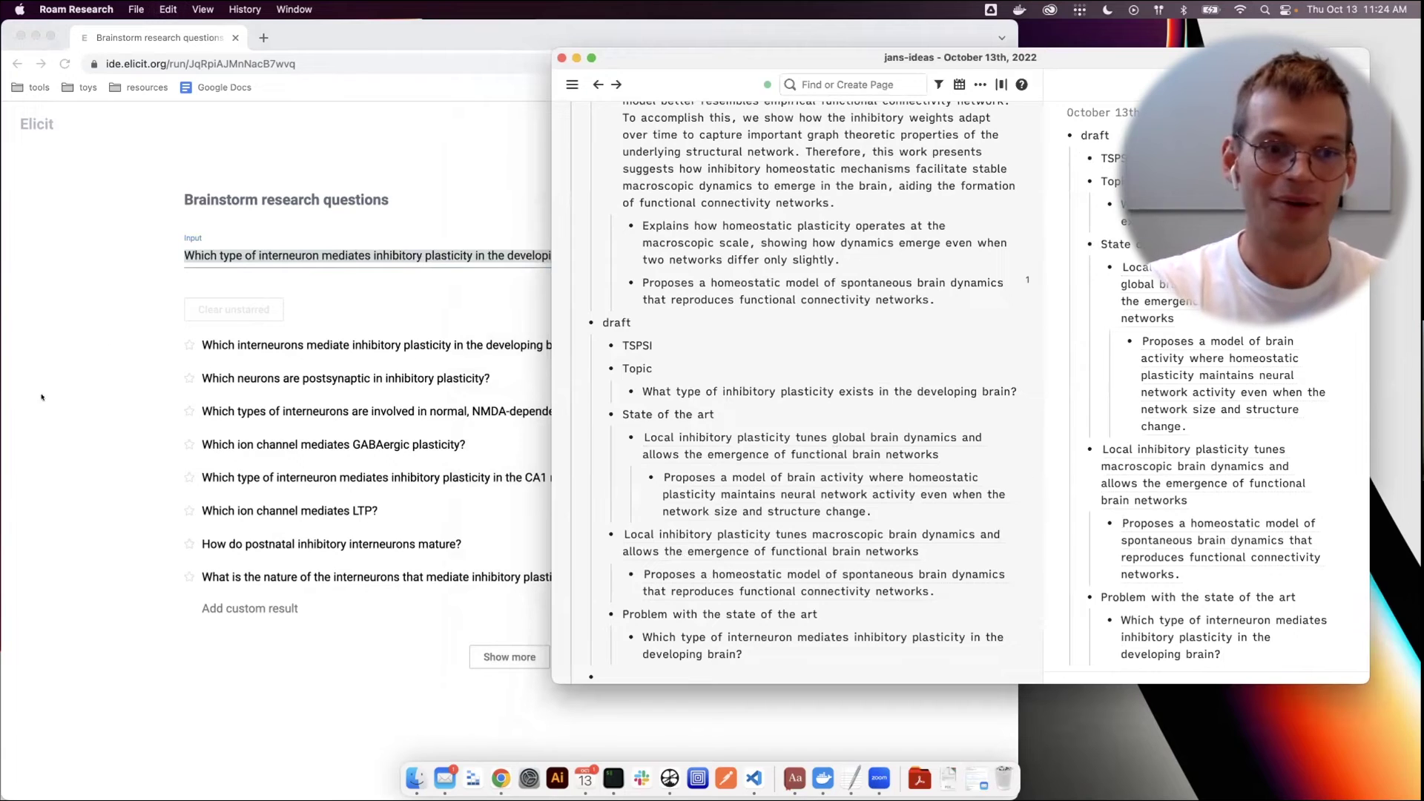
Nest the GABAergic ion channel suggestion as a bullet under the question
left_click(51, 419)
triple_click(499, 442)
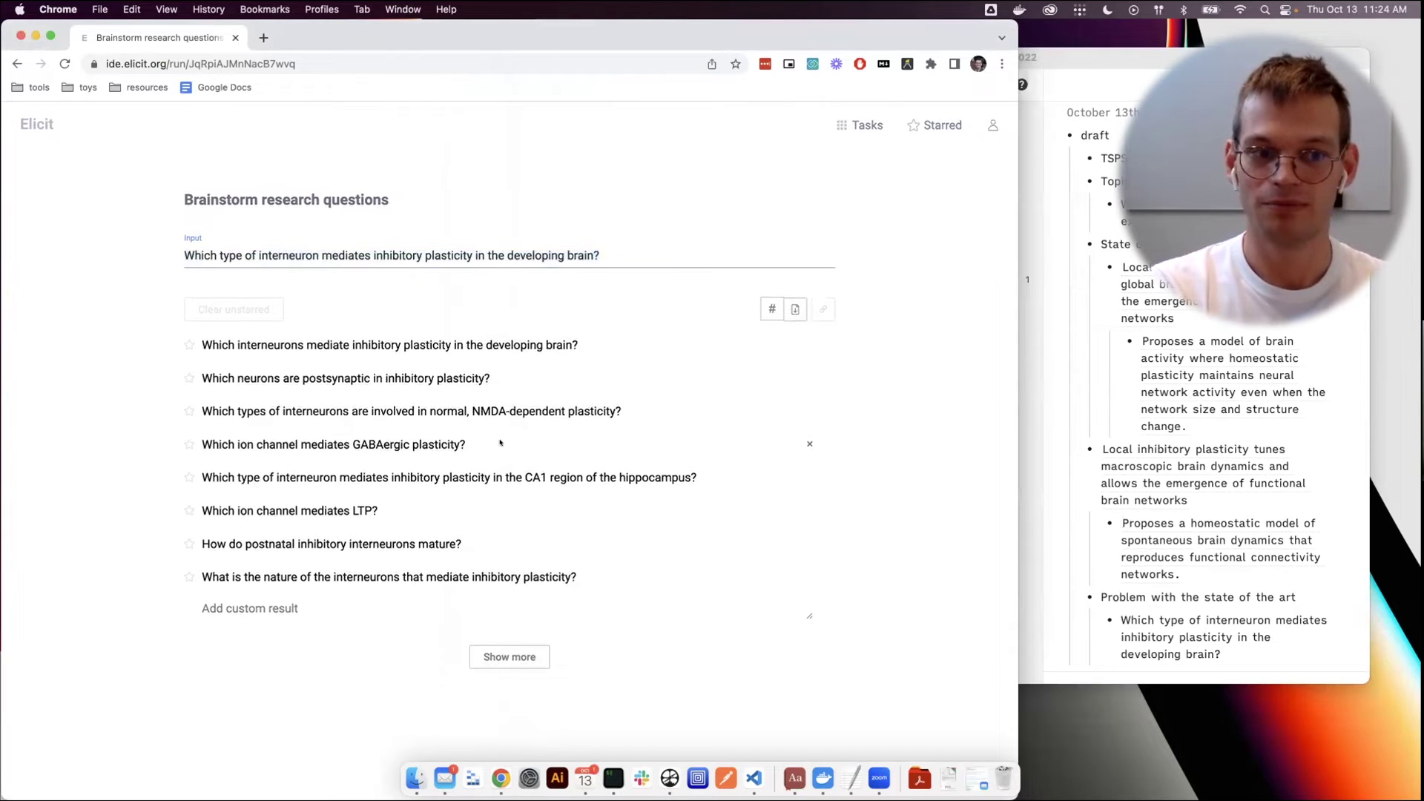
key("super+c")
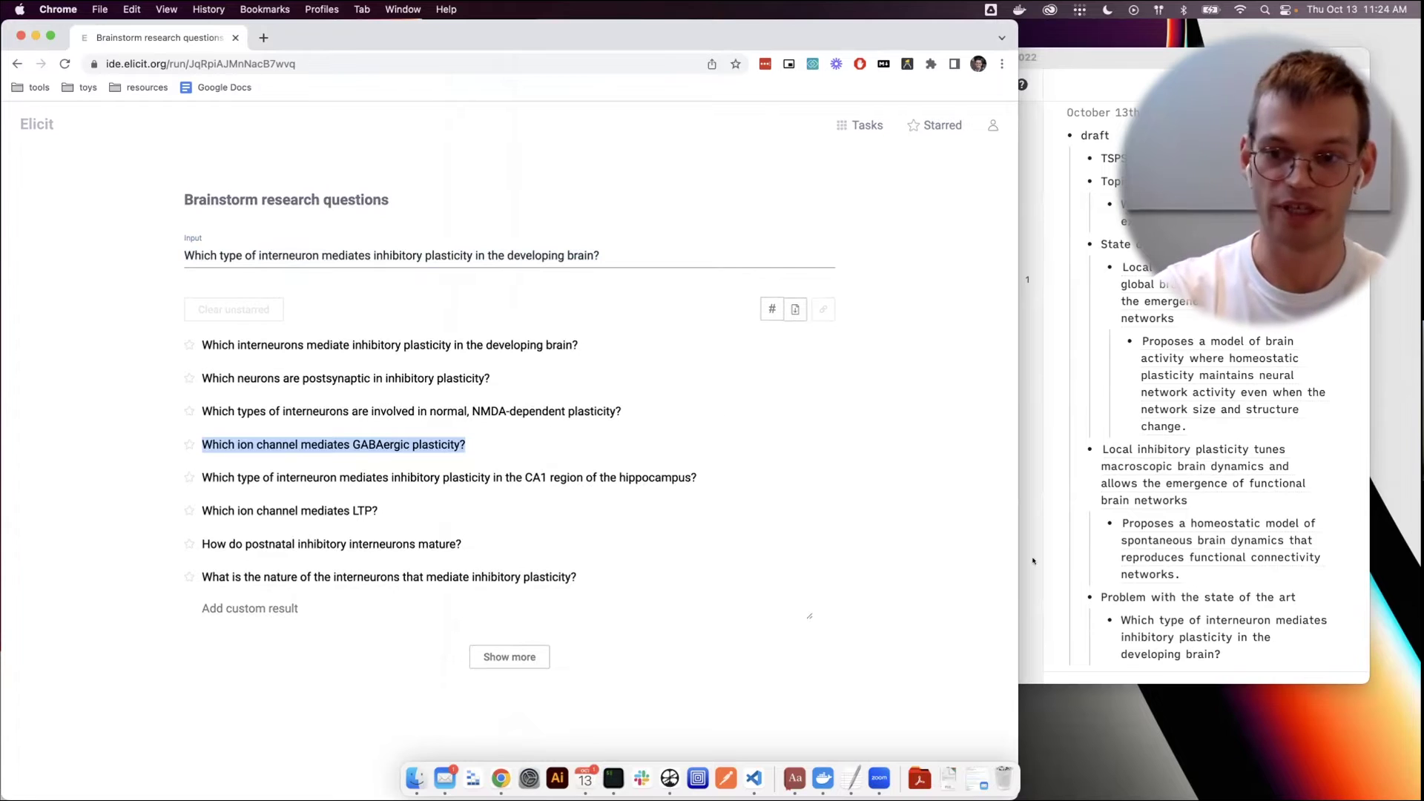
scroll(1186, 556, "down", 2)
left_click(1221, 591)
key("Return")
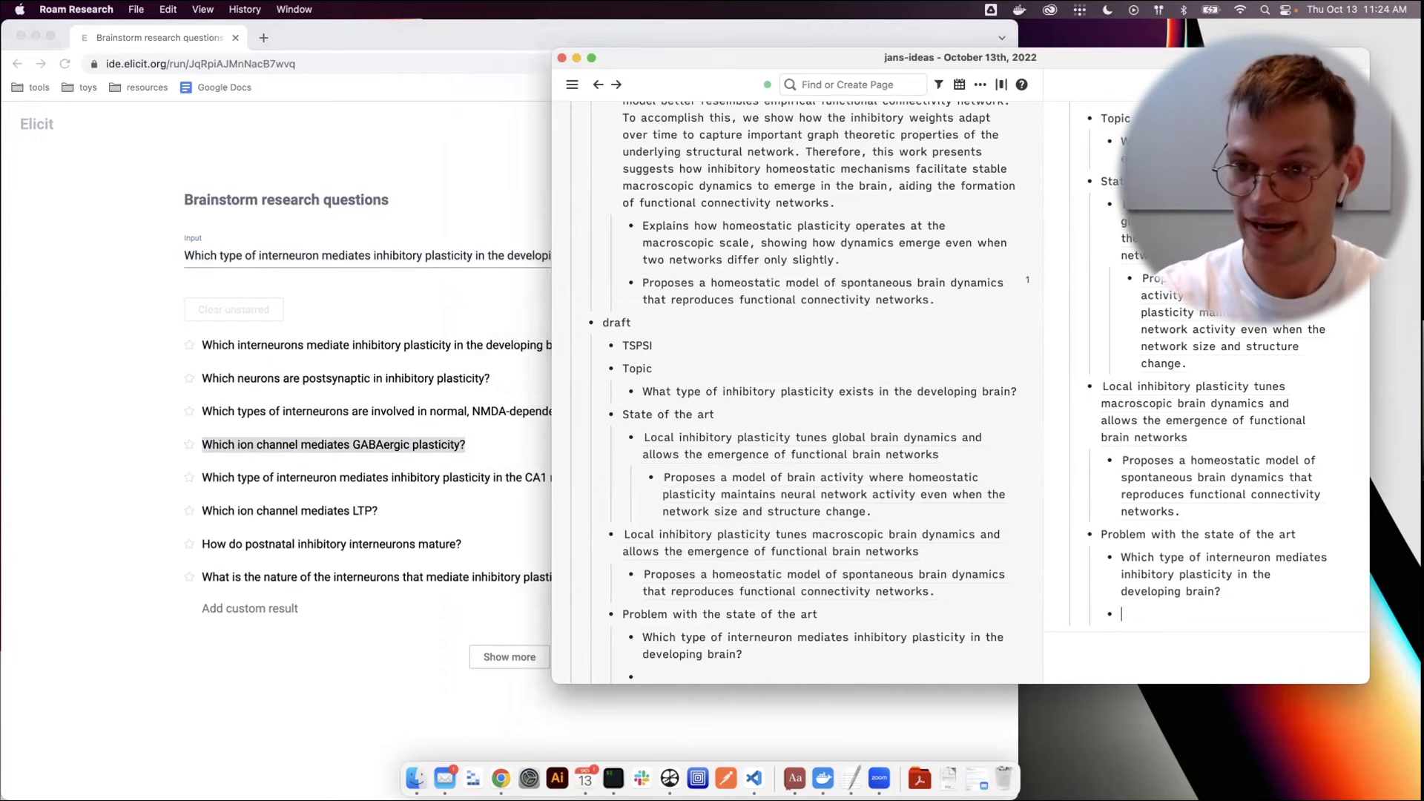
key("Tab")
key("super+v")
triple_click(1154, 561)
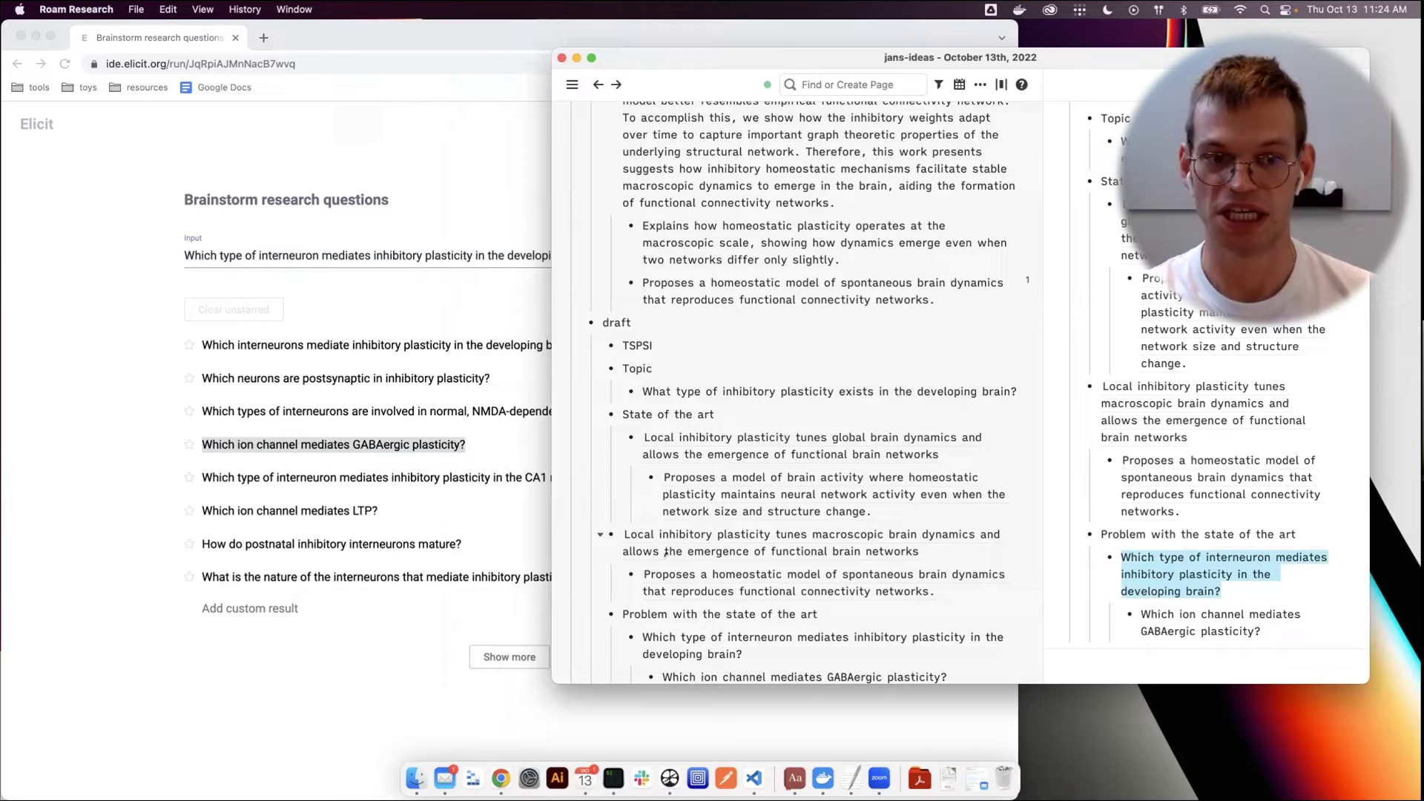
Add the NMDA-dependent plasticity suggestion as the next nested bullet
left_click(137, 526)
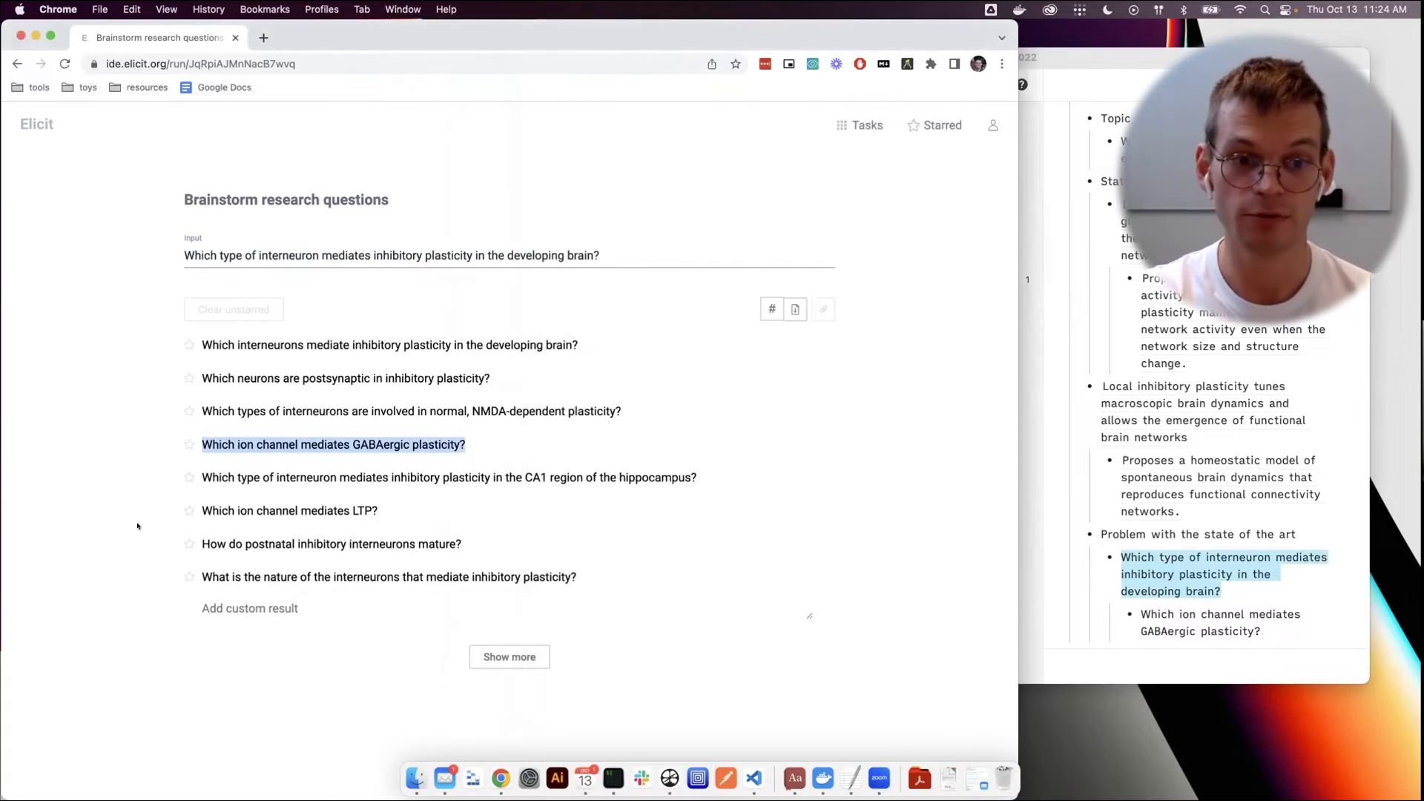
triple_click(472, 408)
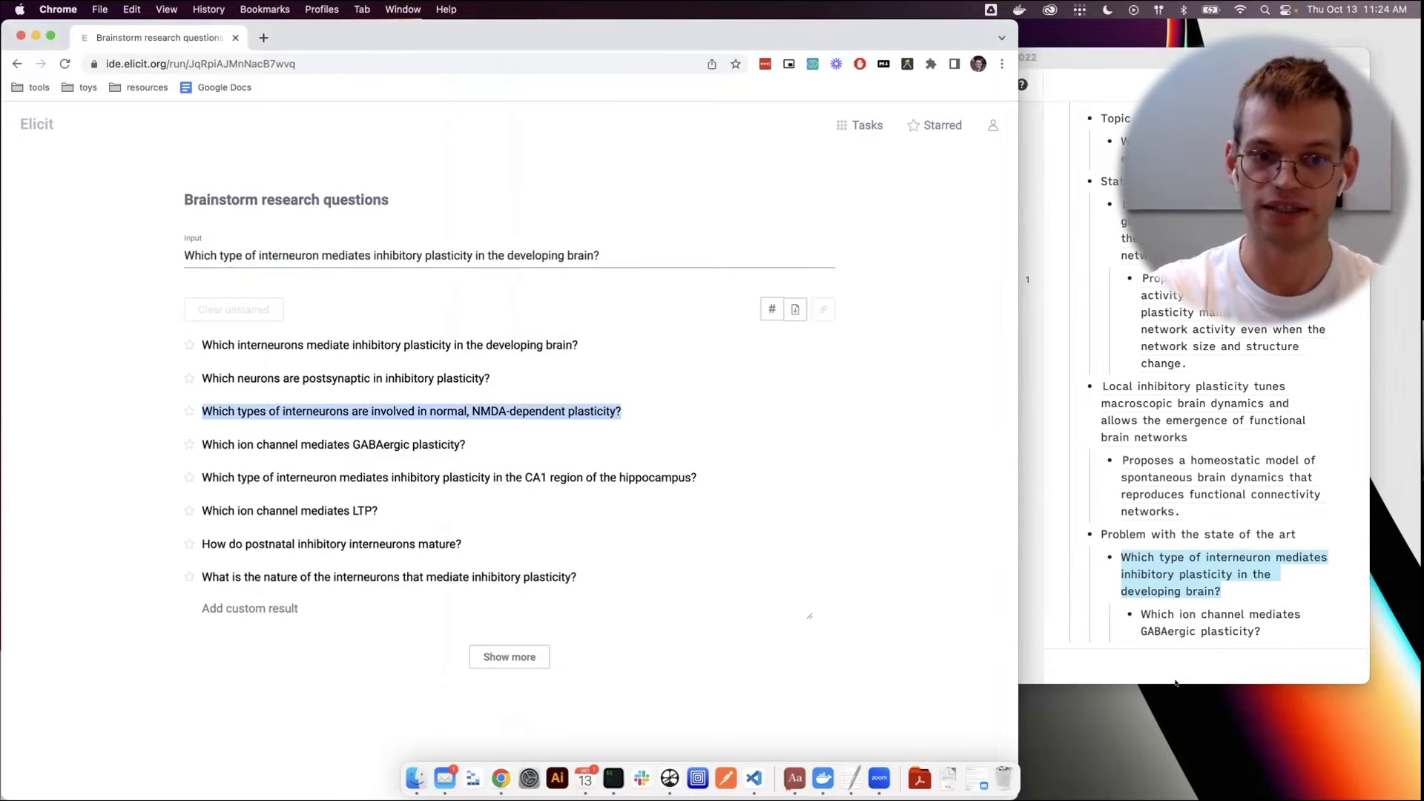
left_click(1294, 587)
key("Return")
key("cmd+v")
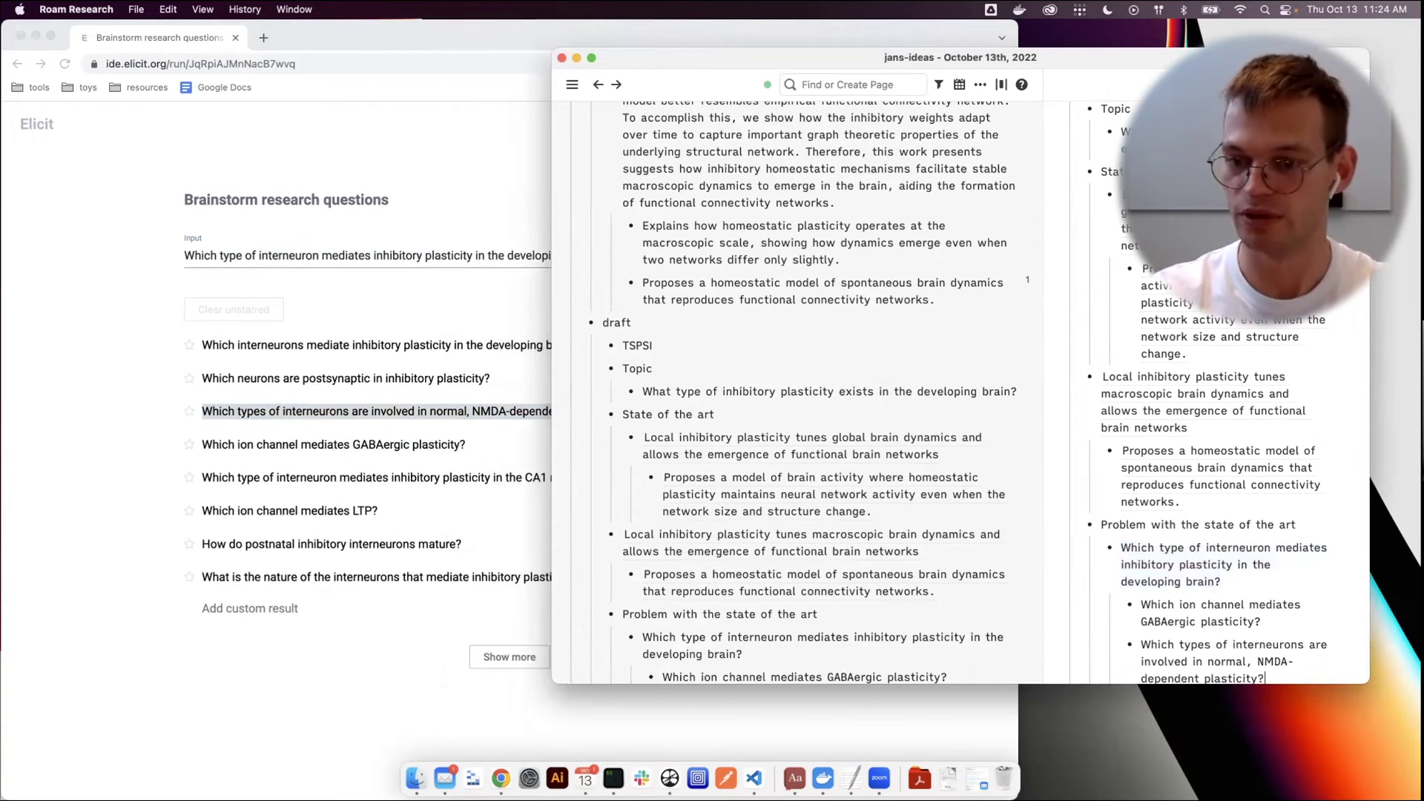
Add the CA1 hippocampus suggestion as the third nested bullet
left_click(251, 493)
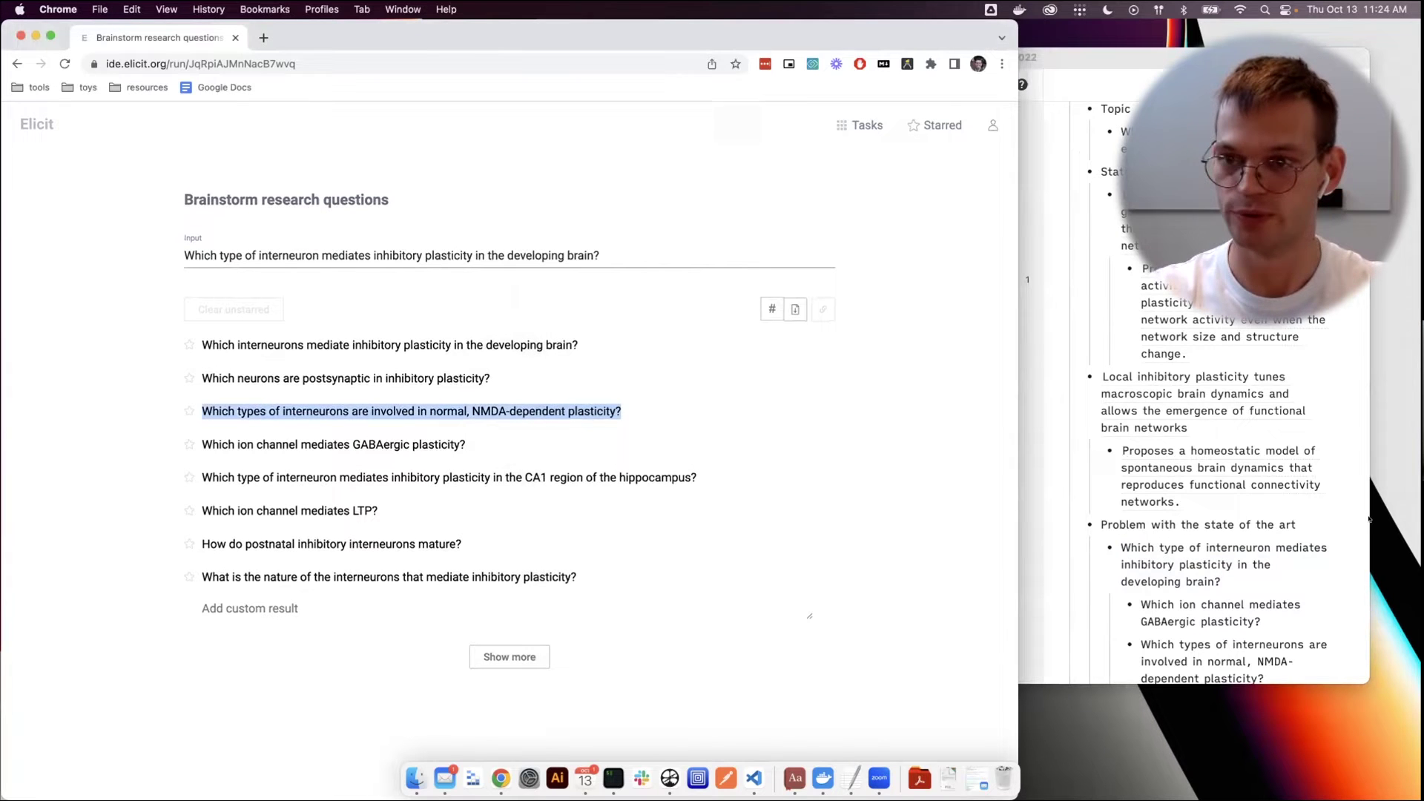
scroll(1260, 548, "down", 3)
left_click(1284, 587)
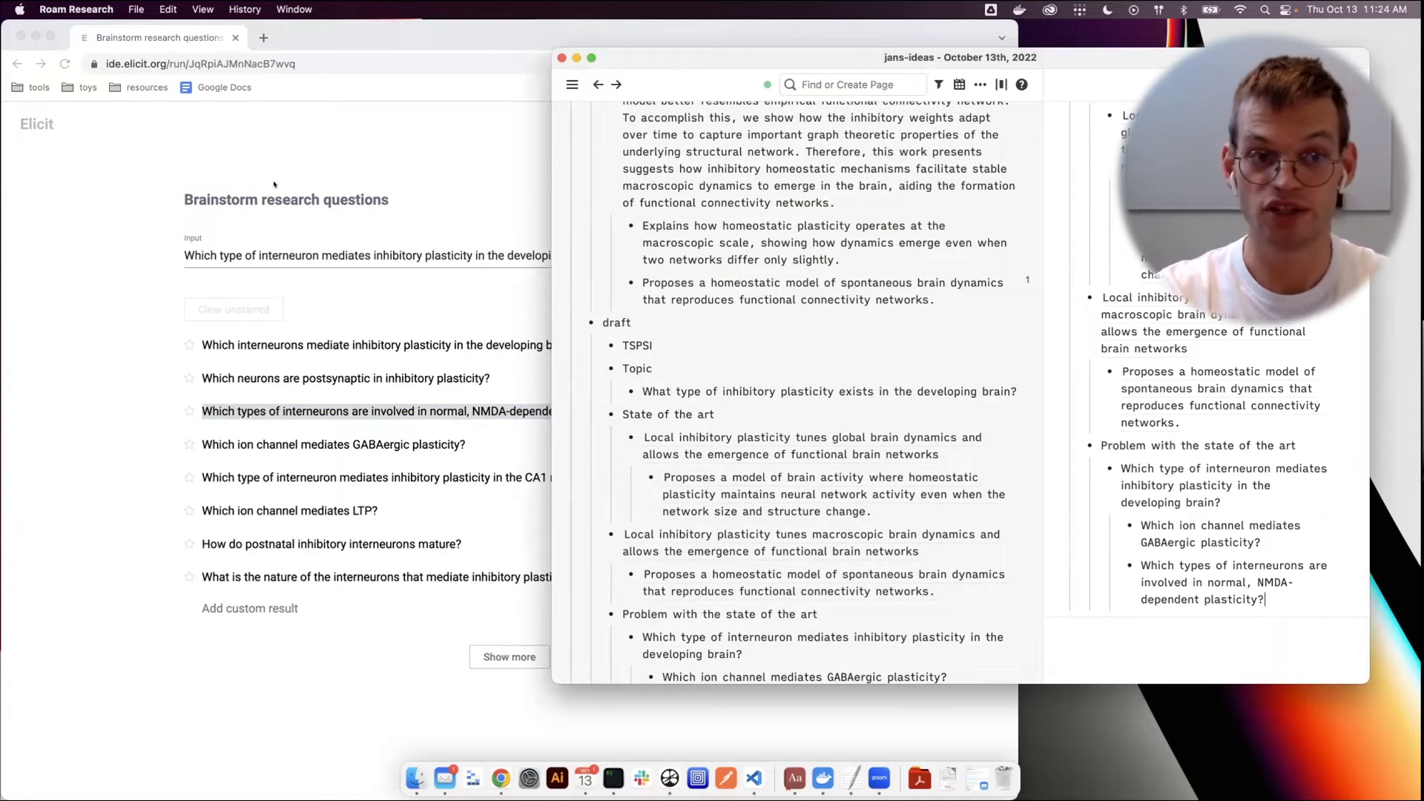
left_click(309, 223)
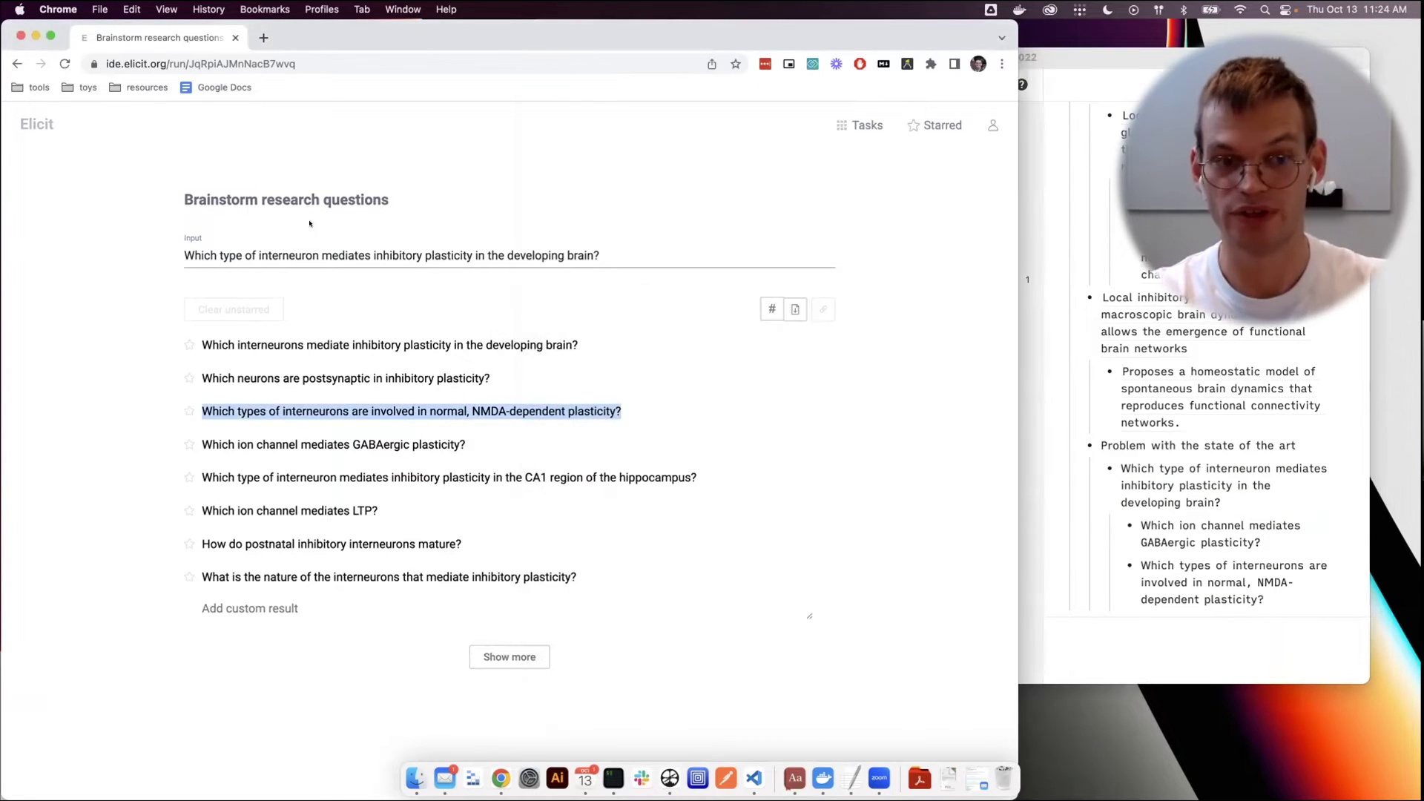
triple_click(419, 475)
key("super+c")
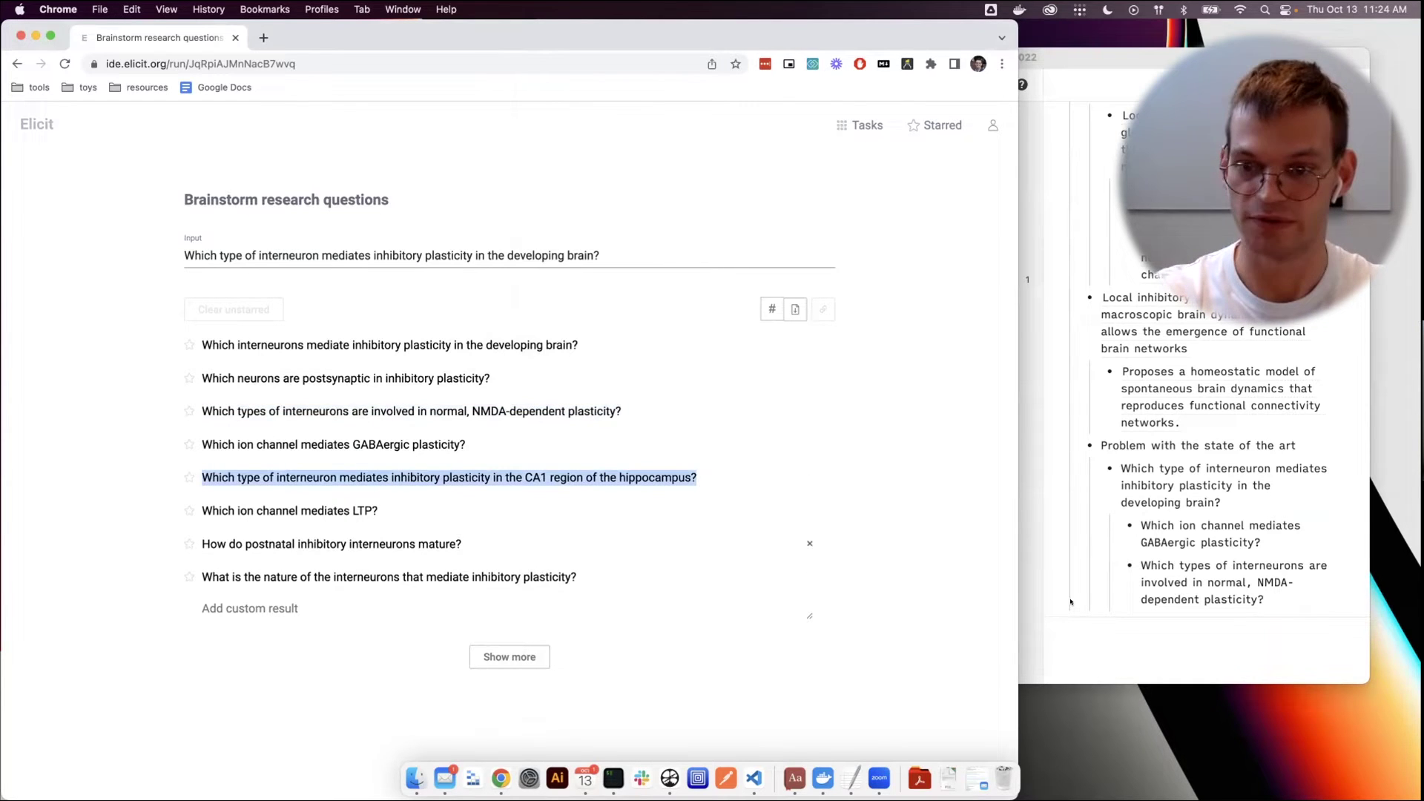
left_click(1292, 622)
key("Return")
key("super+v")
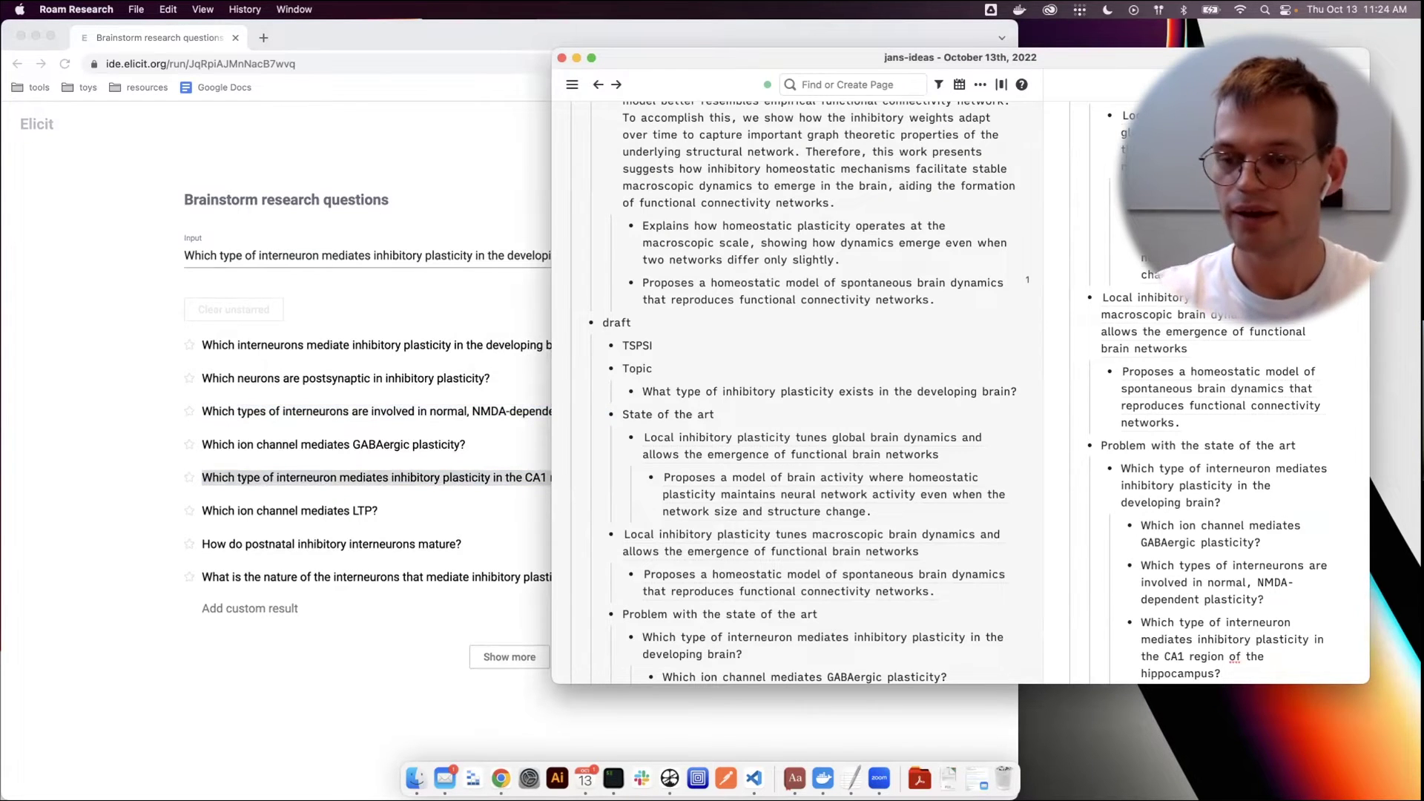
scroll(1274, 552, "up", 3)
scroll(1273, 552, "down", 5)
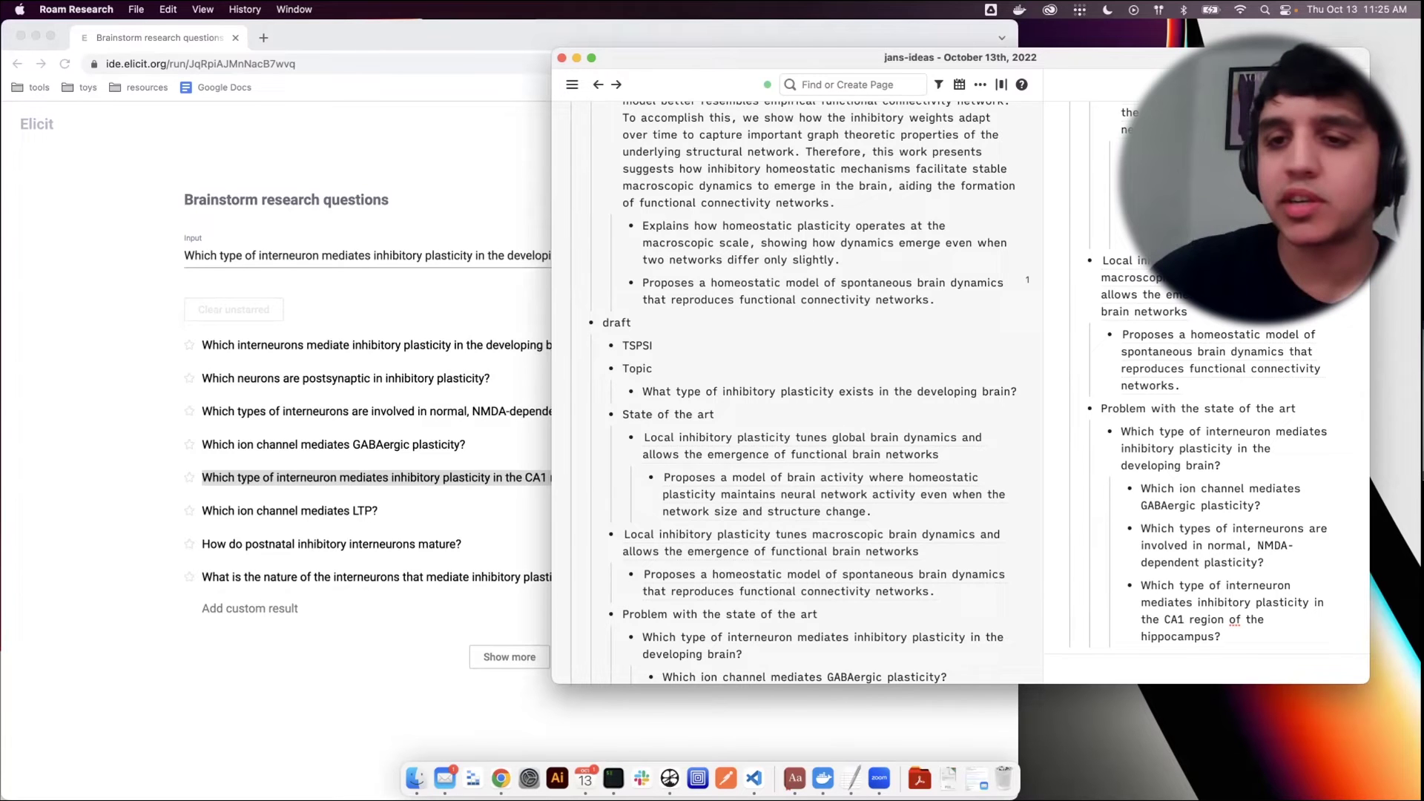
scroll(788, 328, "up", 3)
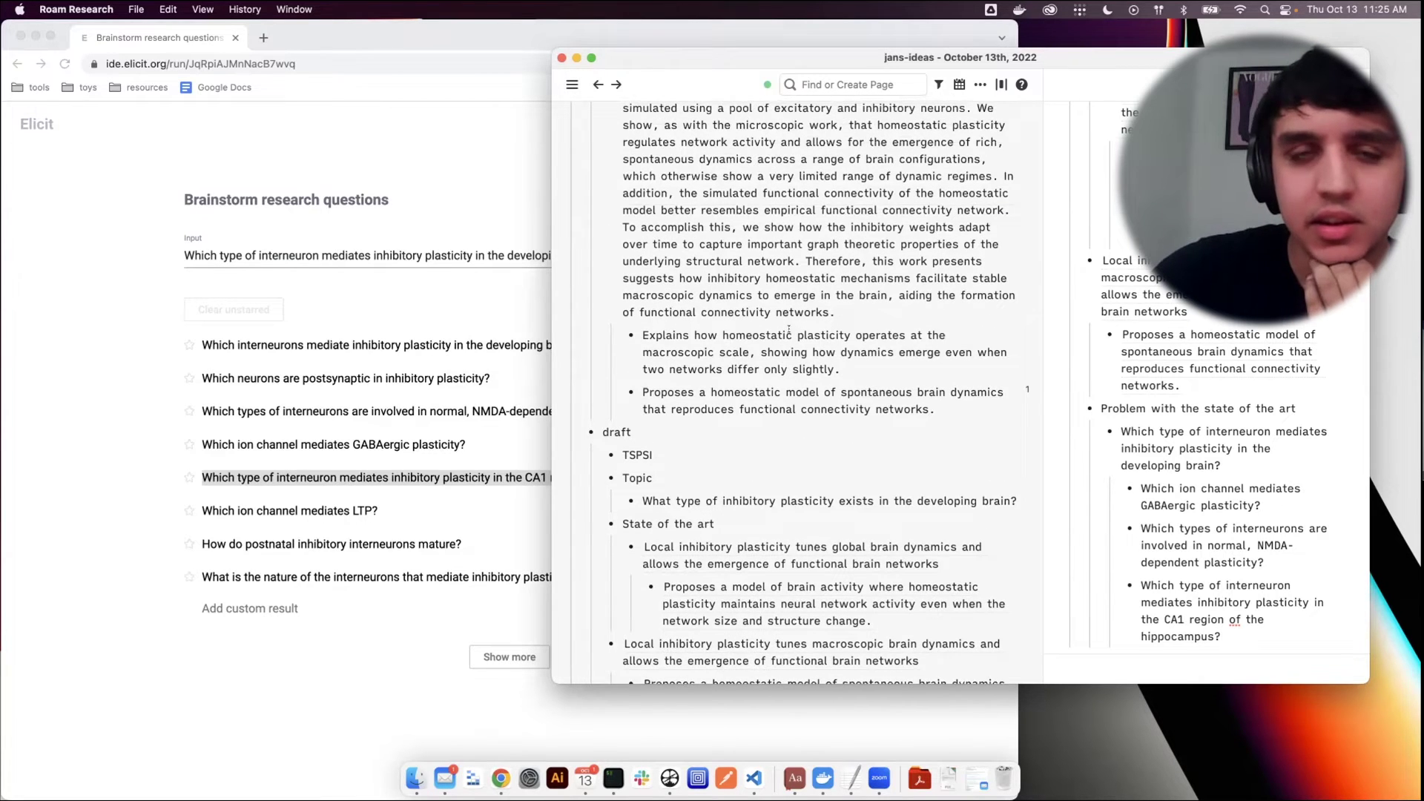
scroll(788, 328, "up", 1)
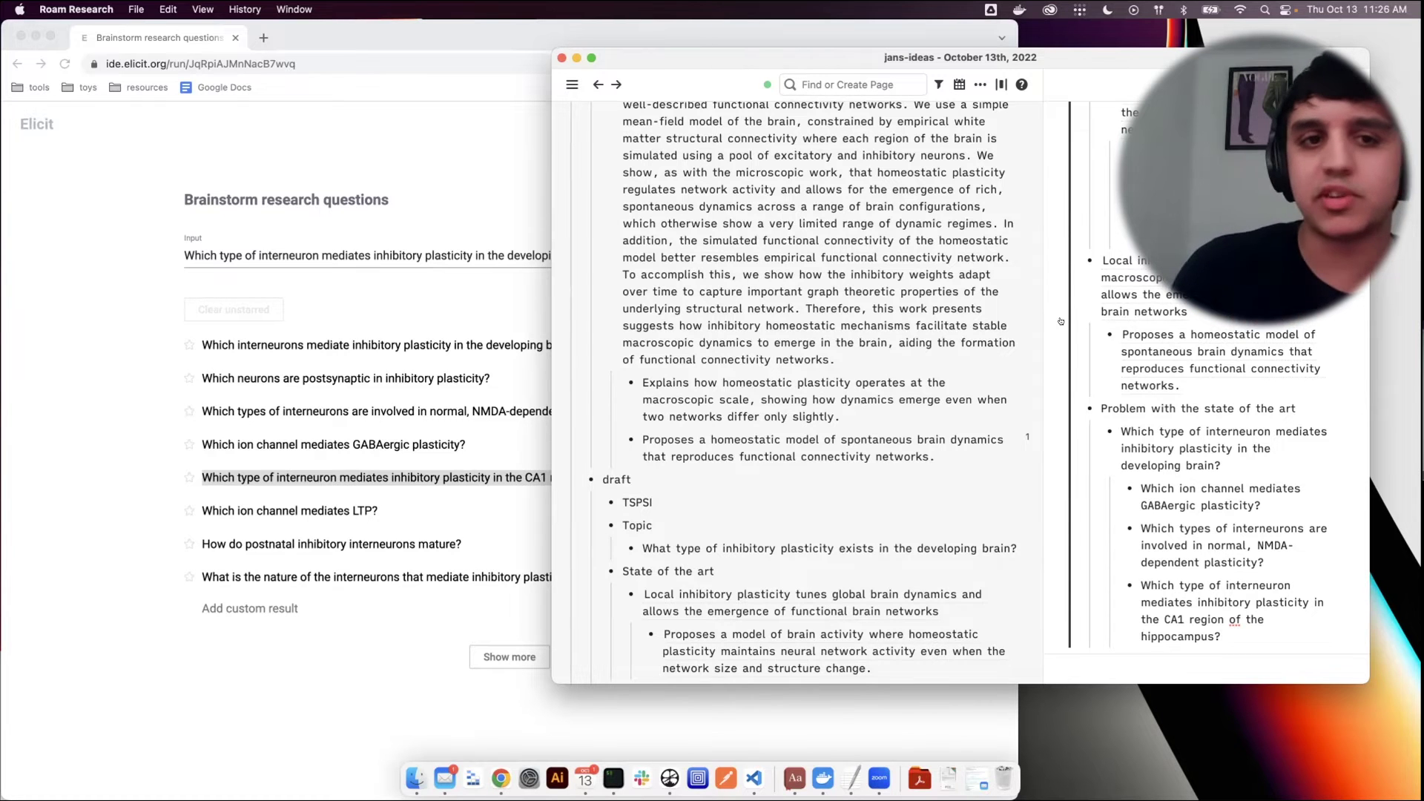
scroll(1046, 337, "up", 2)
scroll(1046, 336, "up", 6)
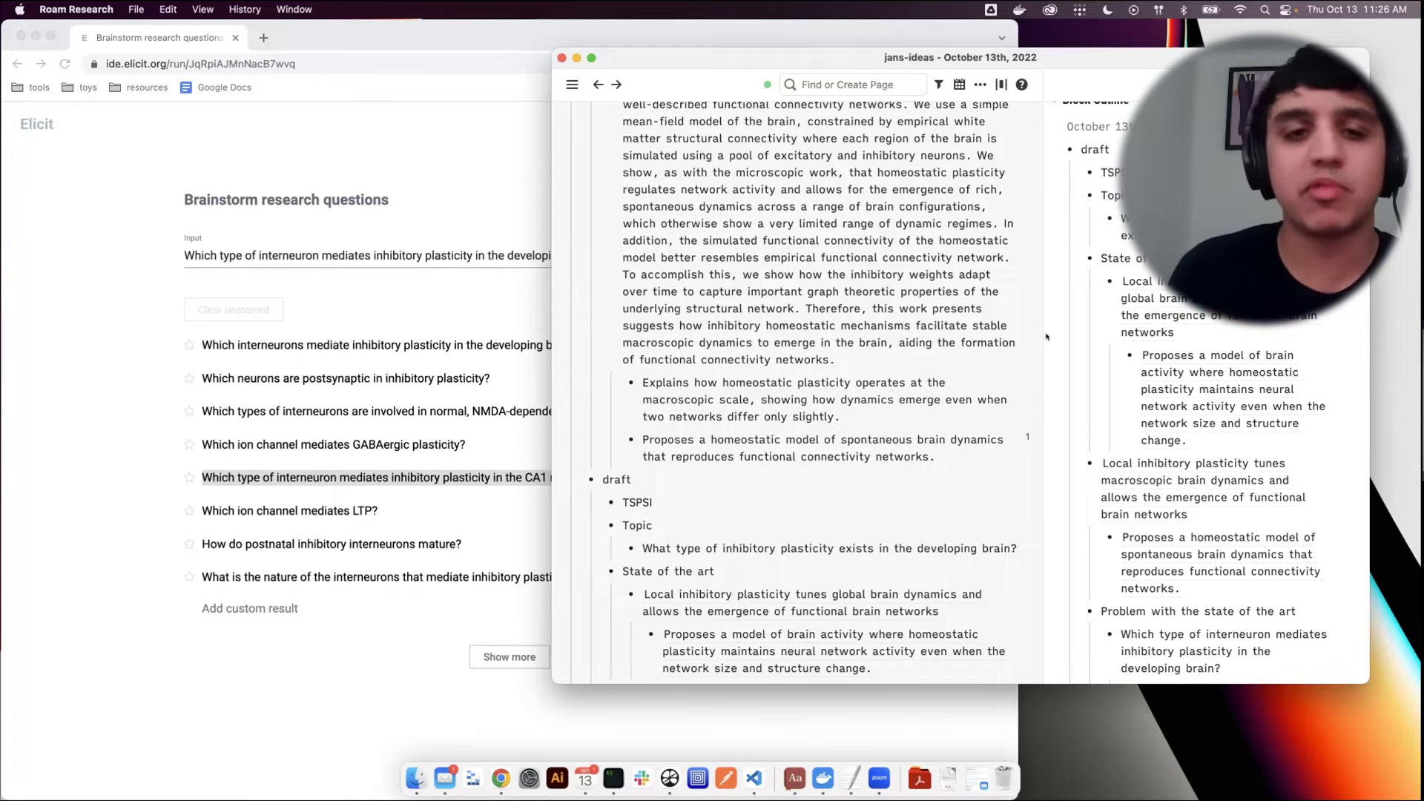
scroll(1047, 337, "down", 1)
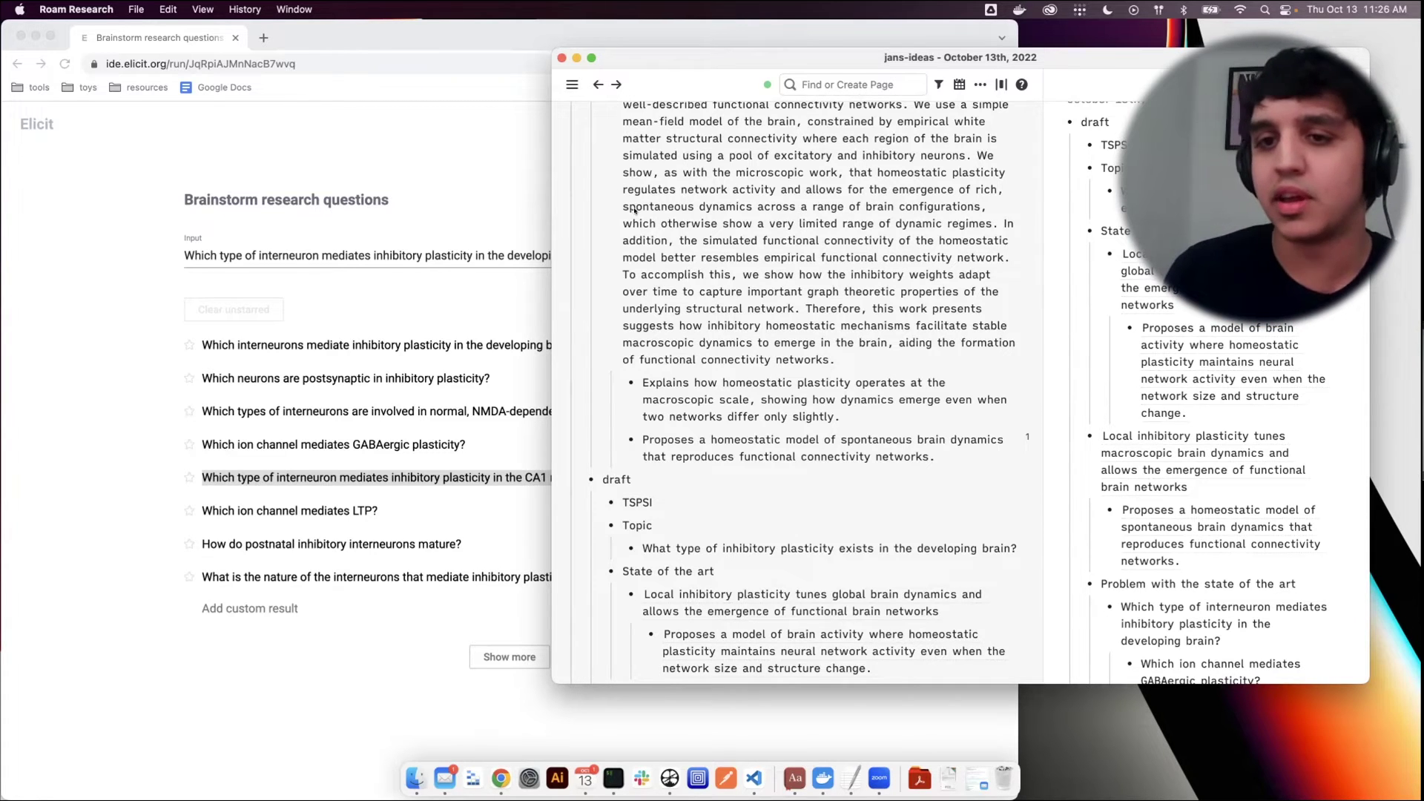
scroll(669, 211, "up", 10)
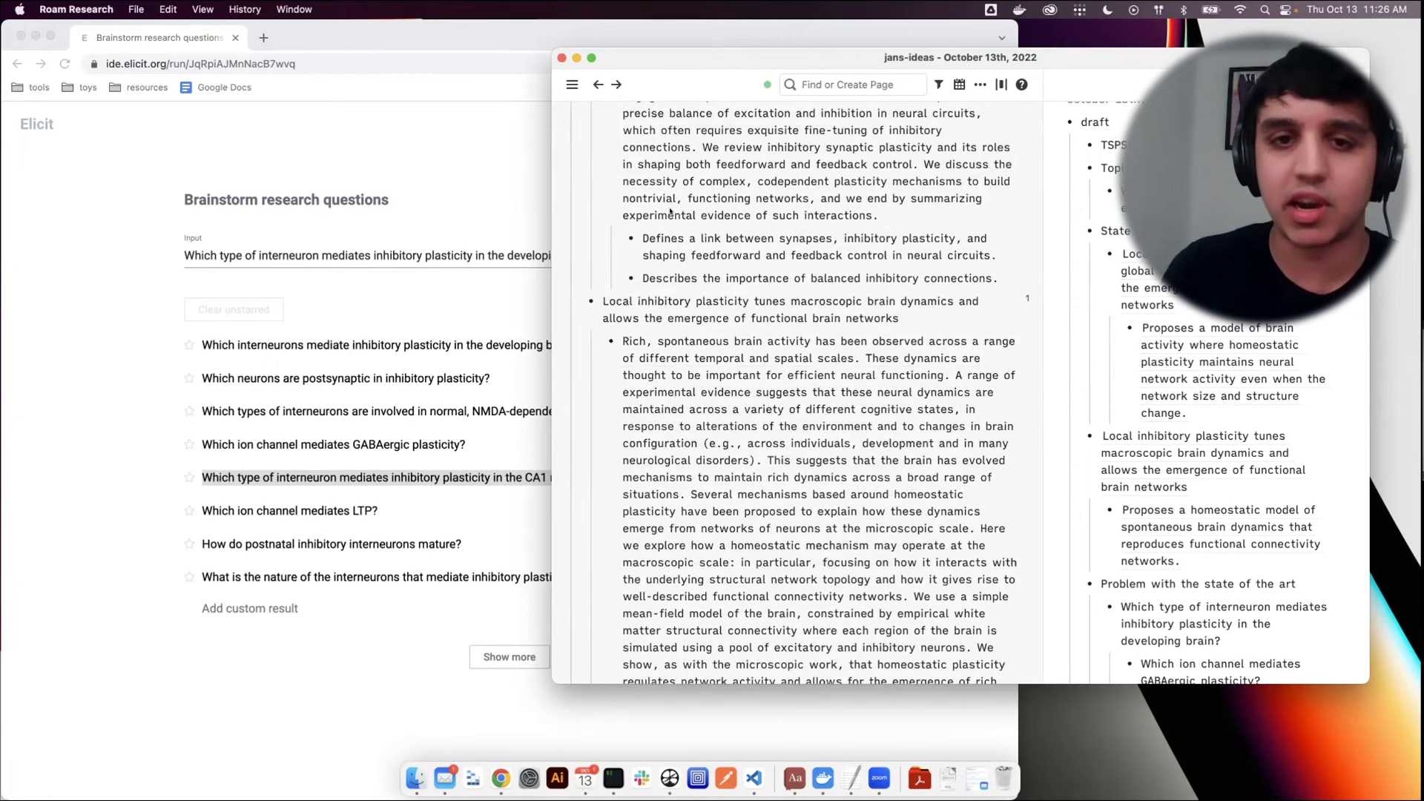
scroll(670, 210, "up", 5)
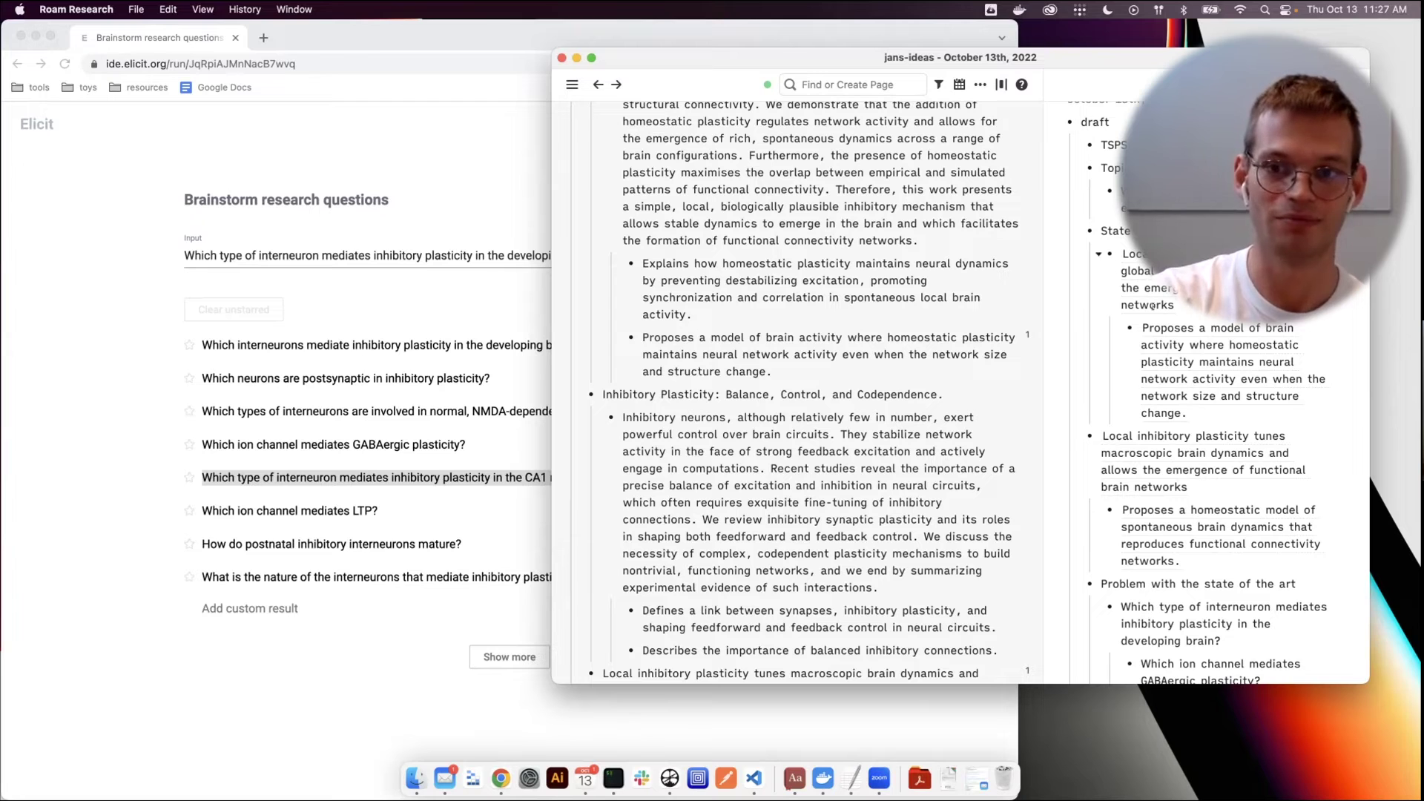
Look over the Roam sidebar blocks, dismissing a block's options menu without changes
right_click(1124, 358)
key("Escape")
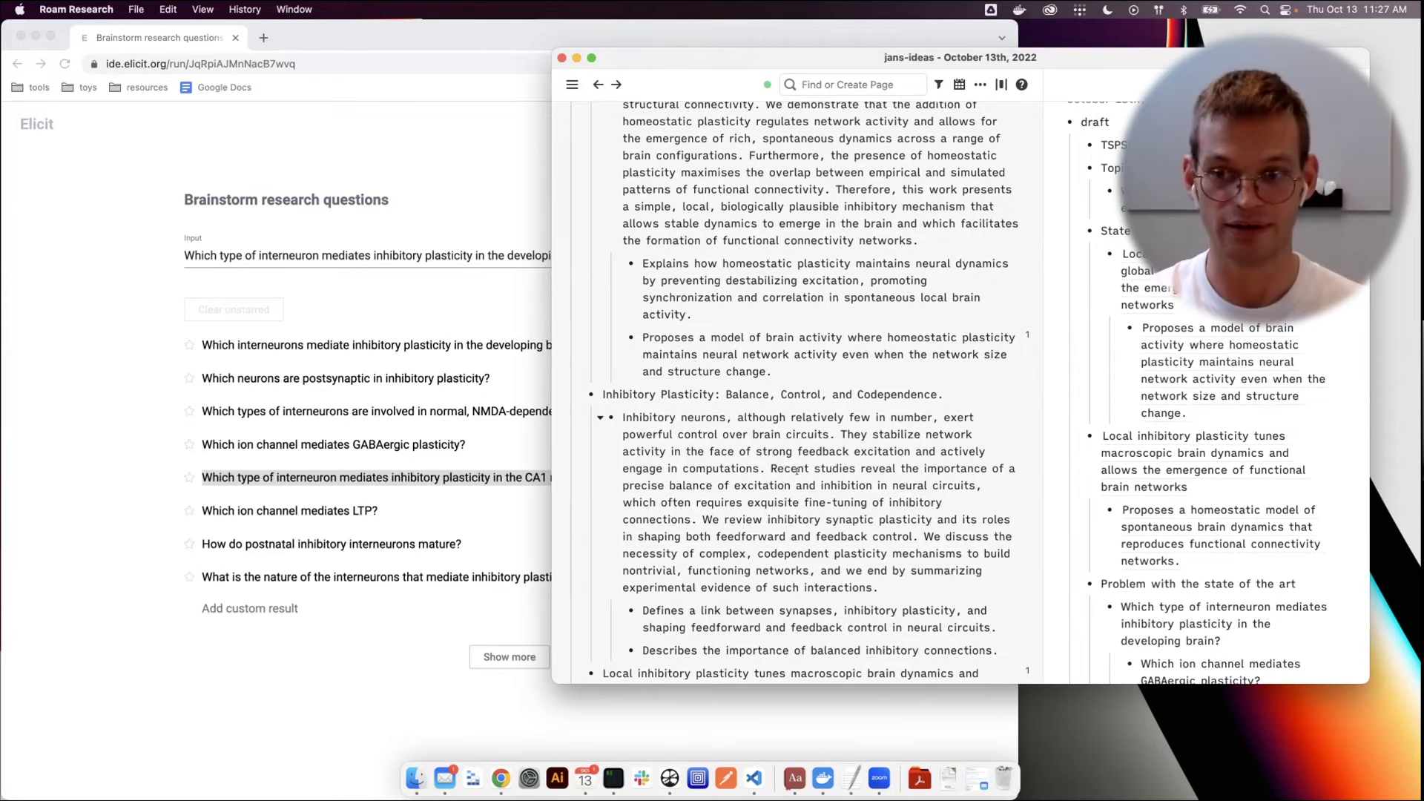
scroll(795, 470, "up", 1)
scroll(796, 470, "down", 1)
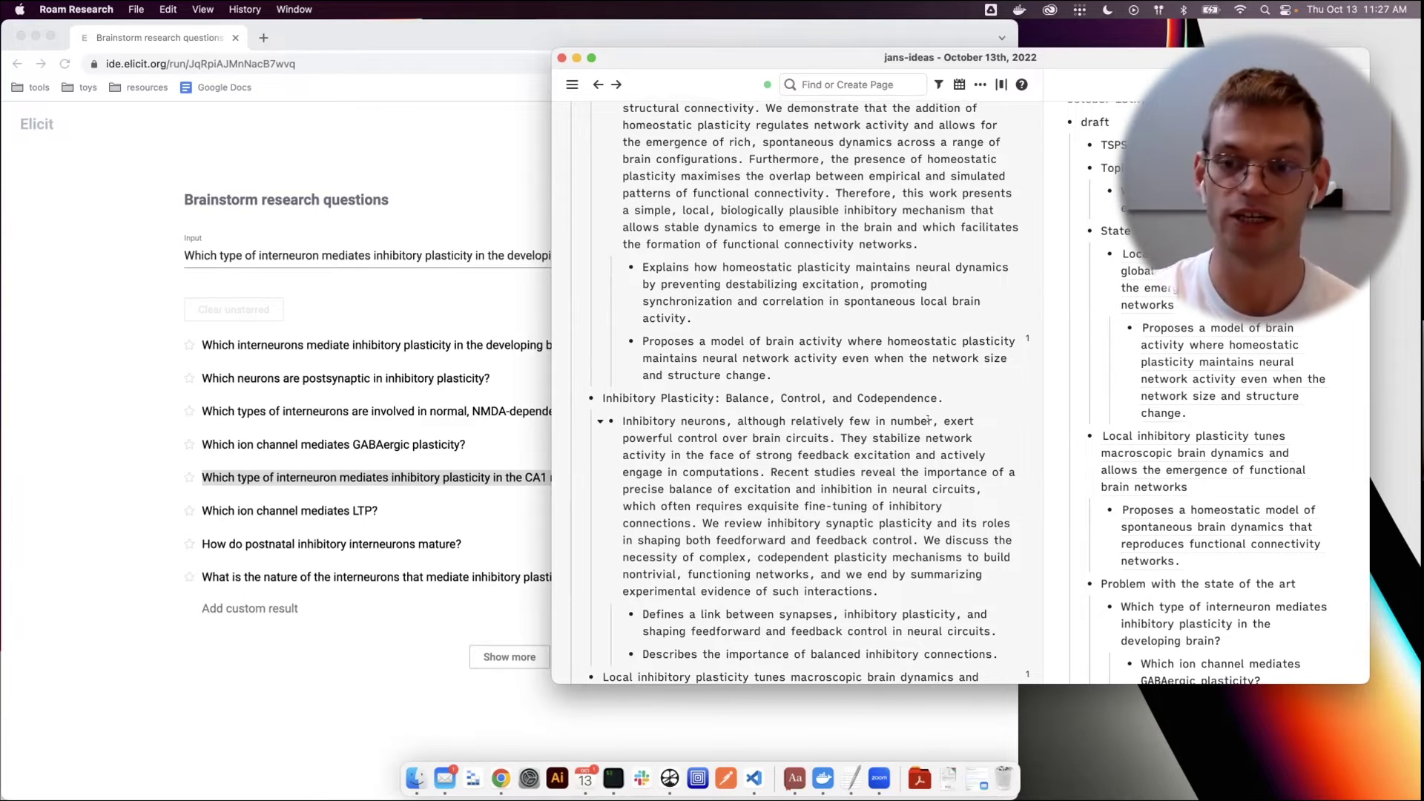
scroll(1199, 458, "down", 2)
scroll(894, 479, "up", 2)
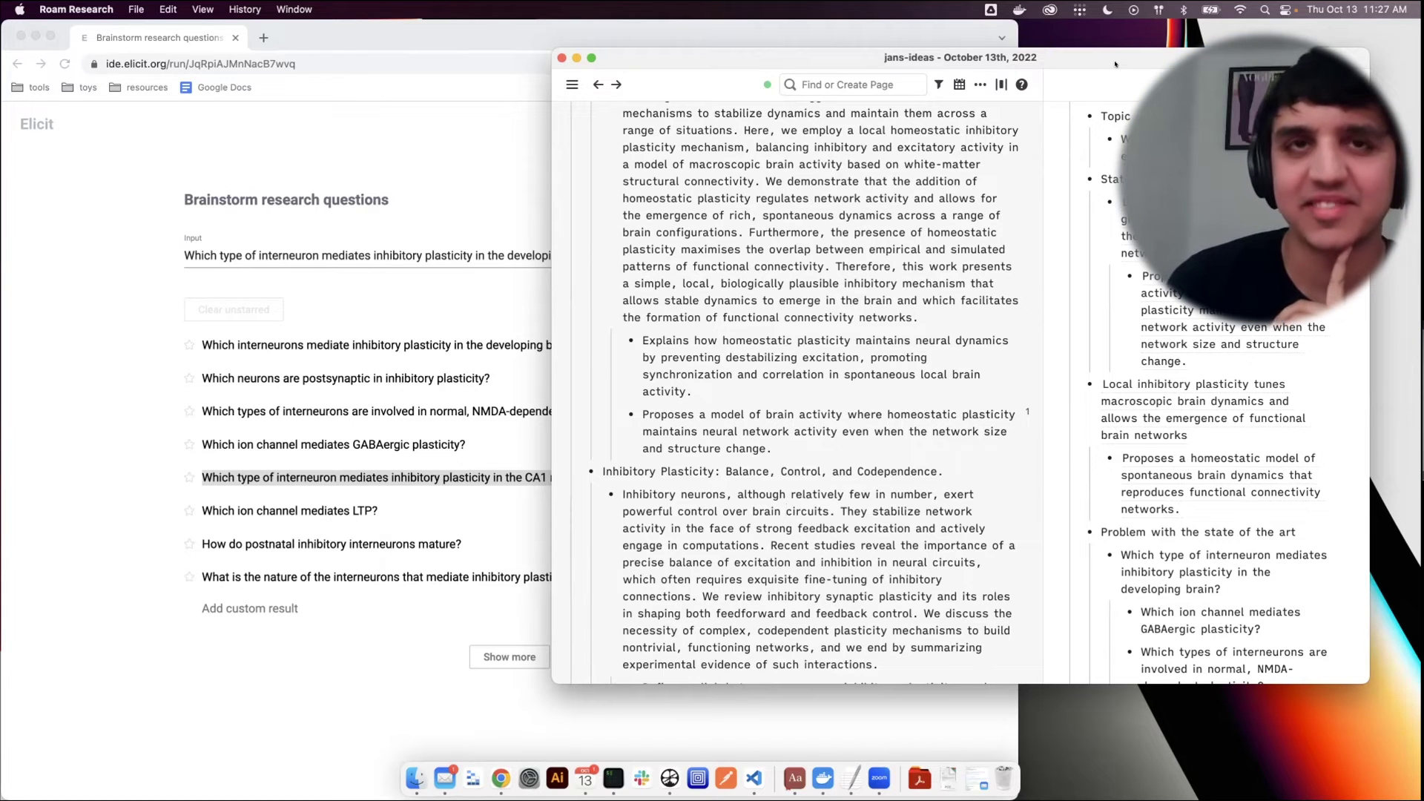
Move and enlarge the Roam window, narrow the Elicit browser beside it, and refocus Roam
left_click_drag(1102, 80, 1115, 63)
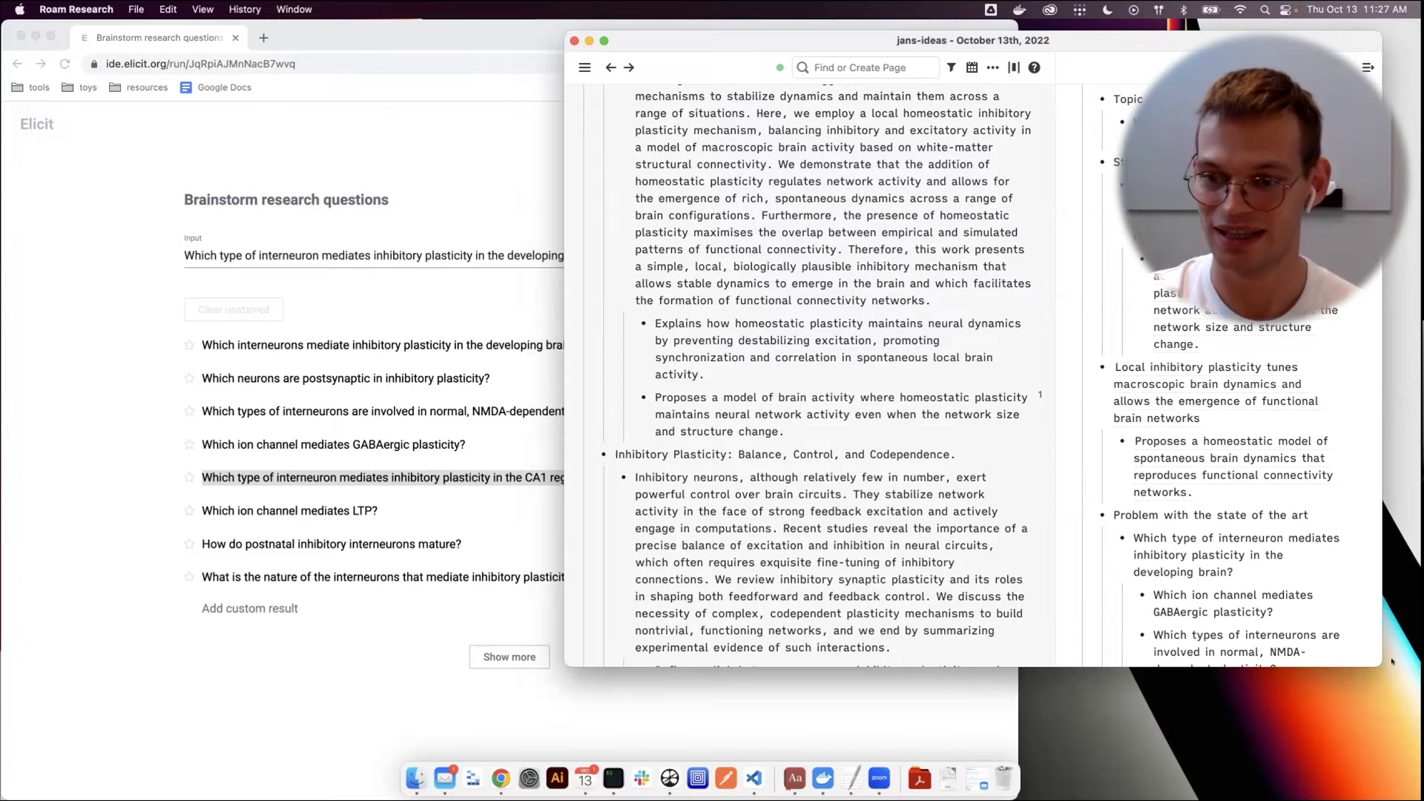
left_click_drag(1381, 665, 1414, 781)
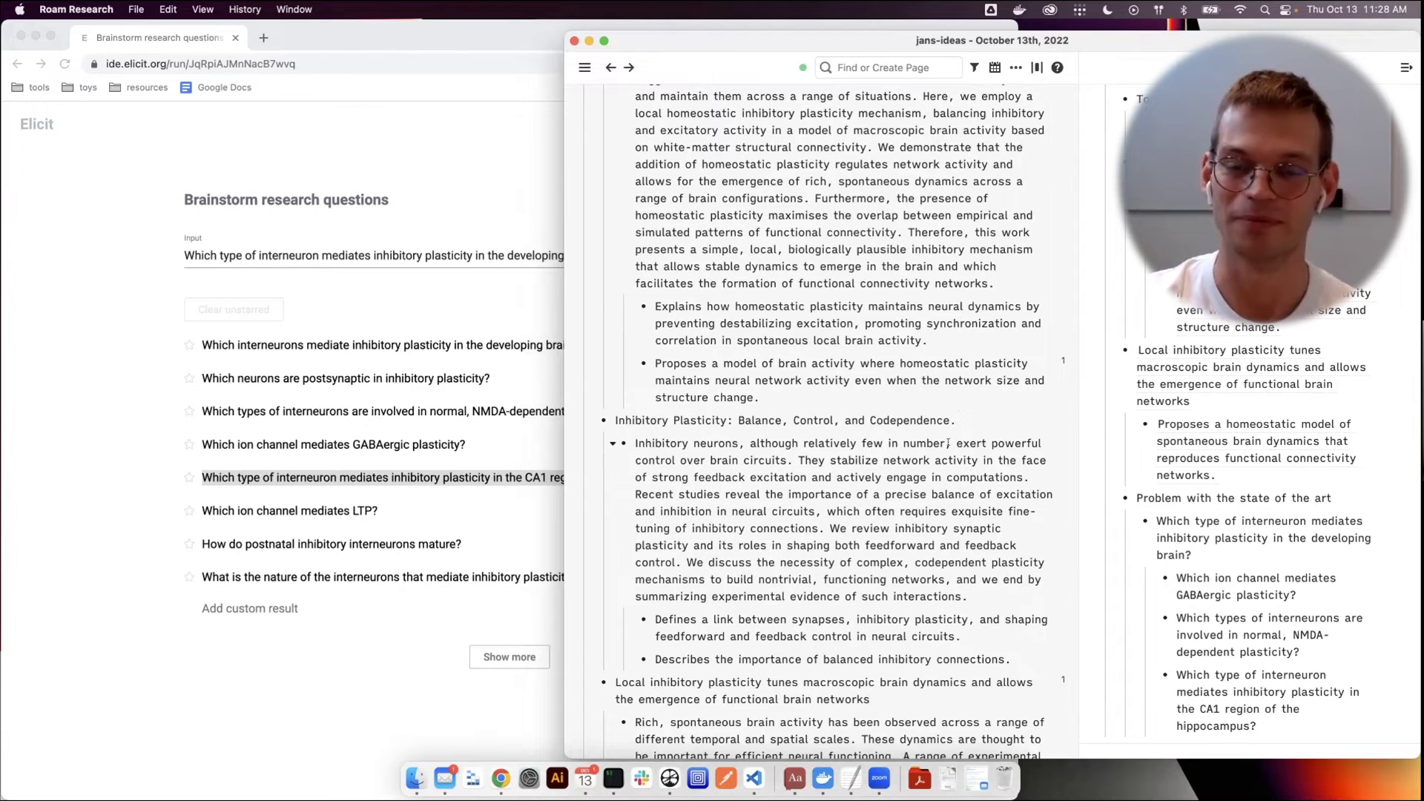
left_click(73, 329)
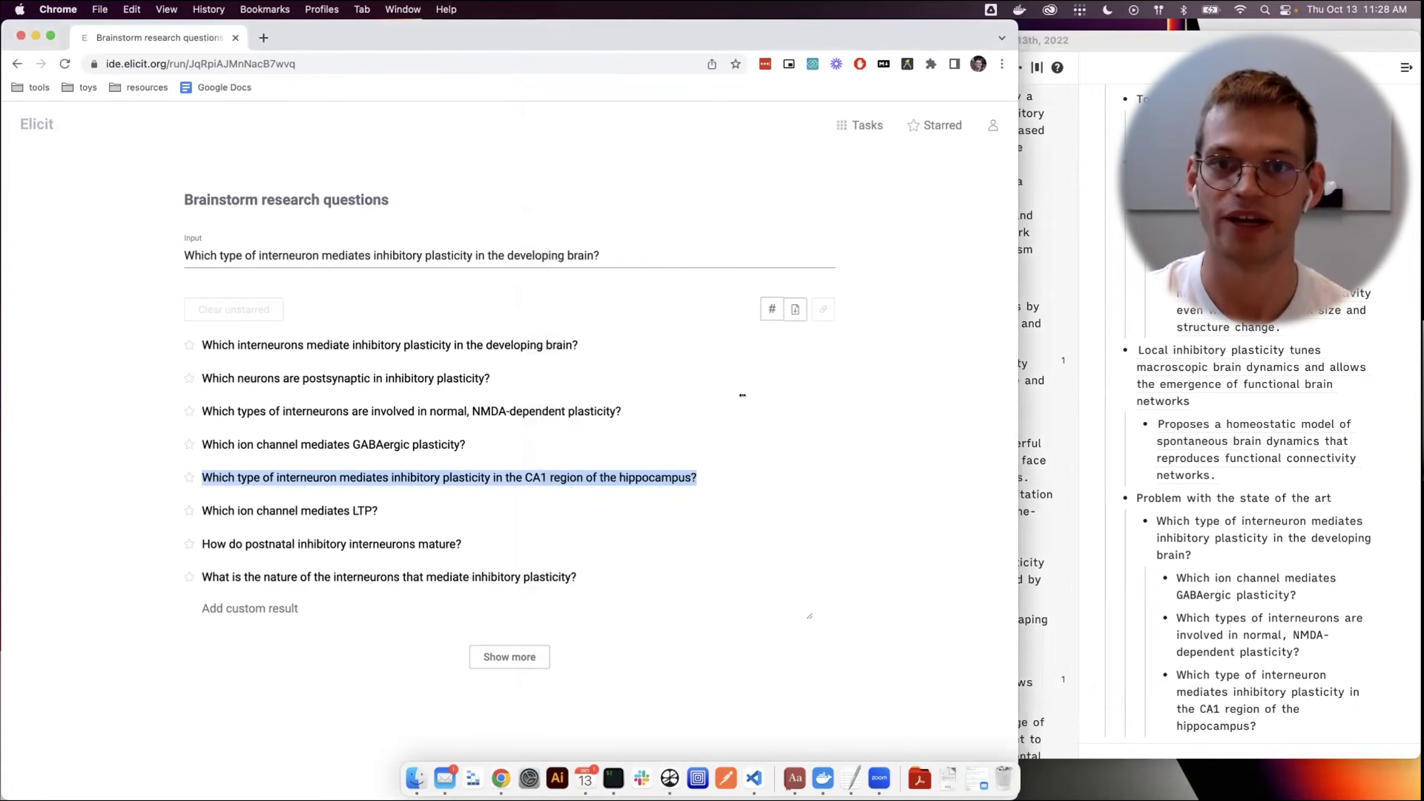
left_click_drag(741, 396, 613, 396)
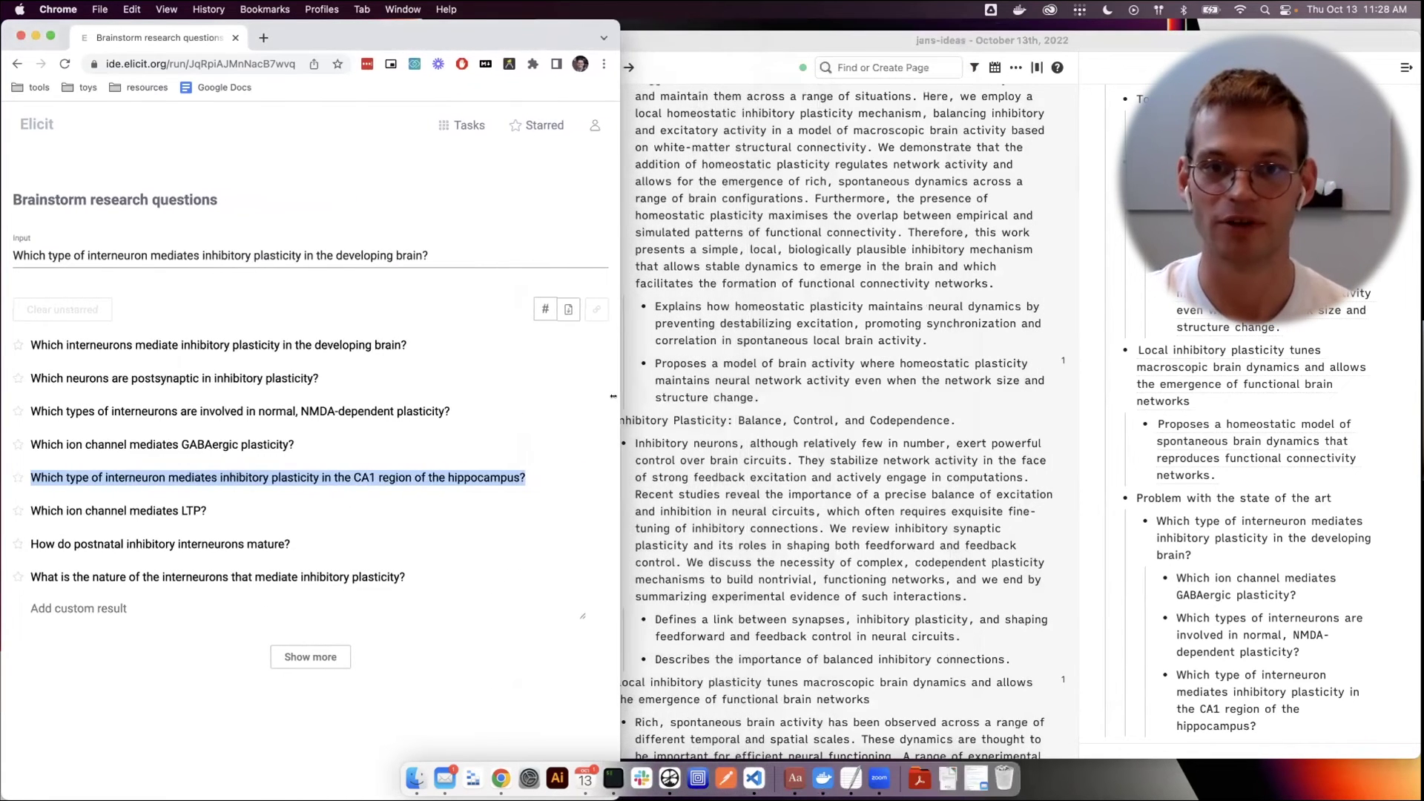
left_click(786, 378)
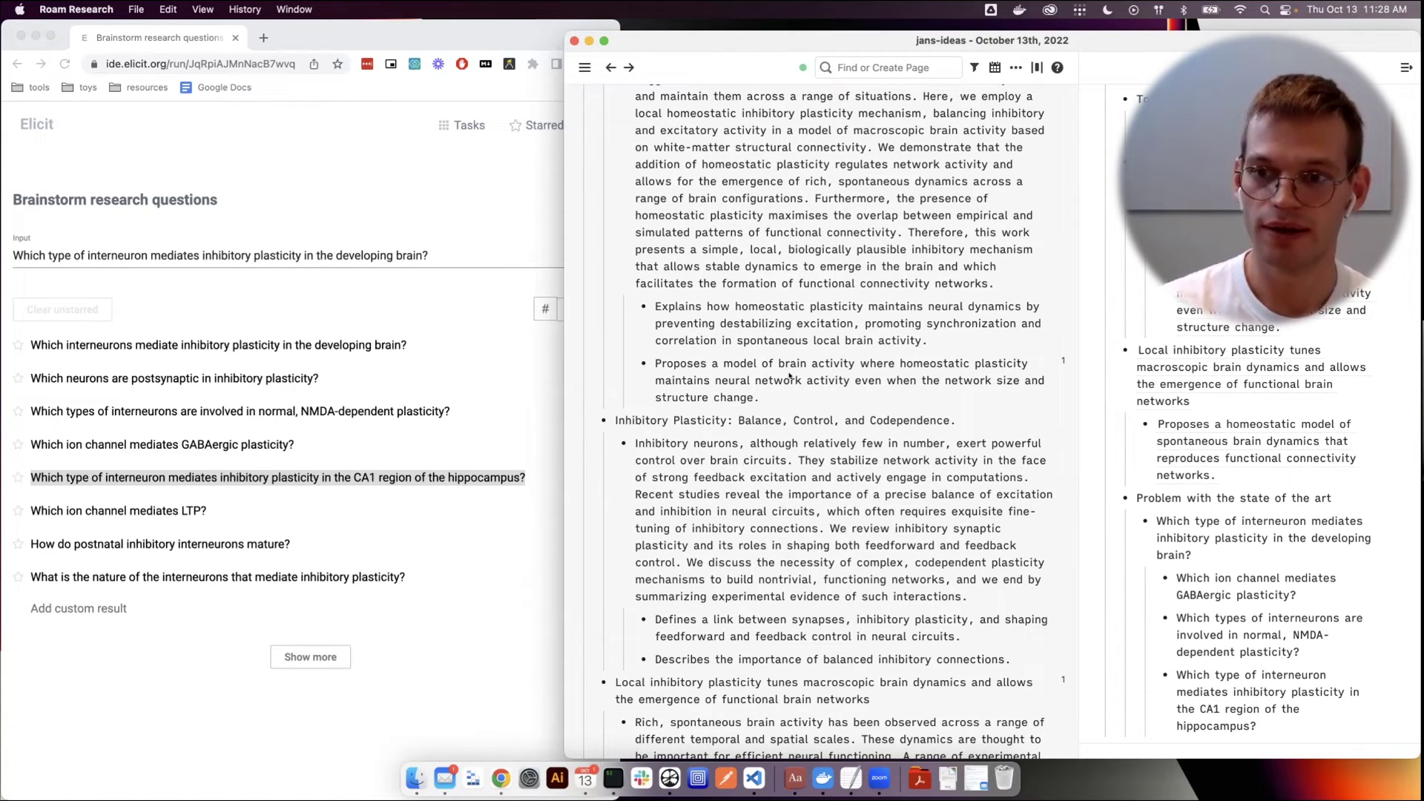
Open the draft as a Block Outline in Roam's right sidebar and scroll through it
left_click(788, 373, "shift")
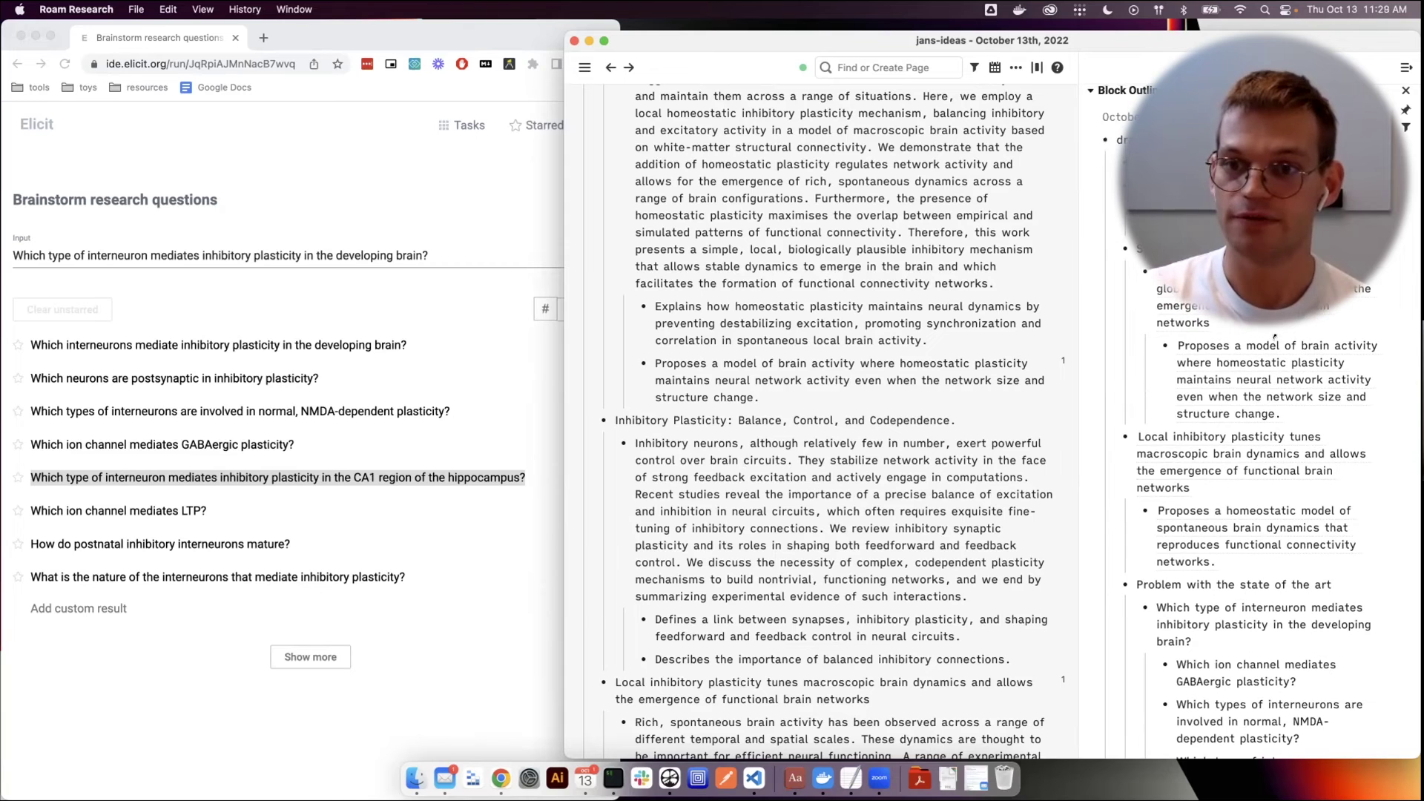
scroll(1237, 514, "down", 2)
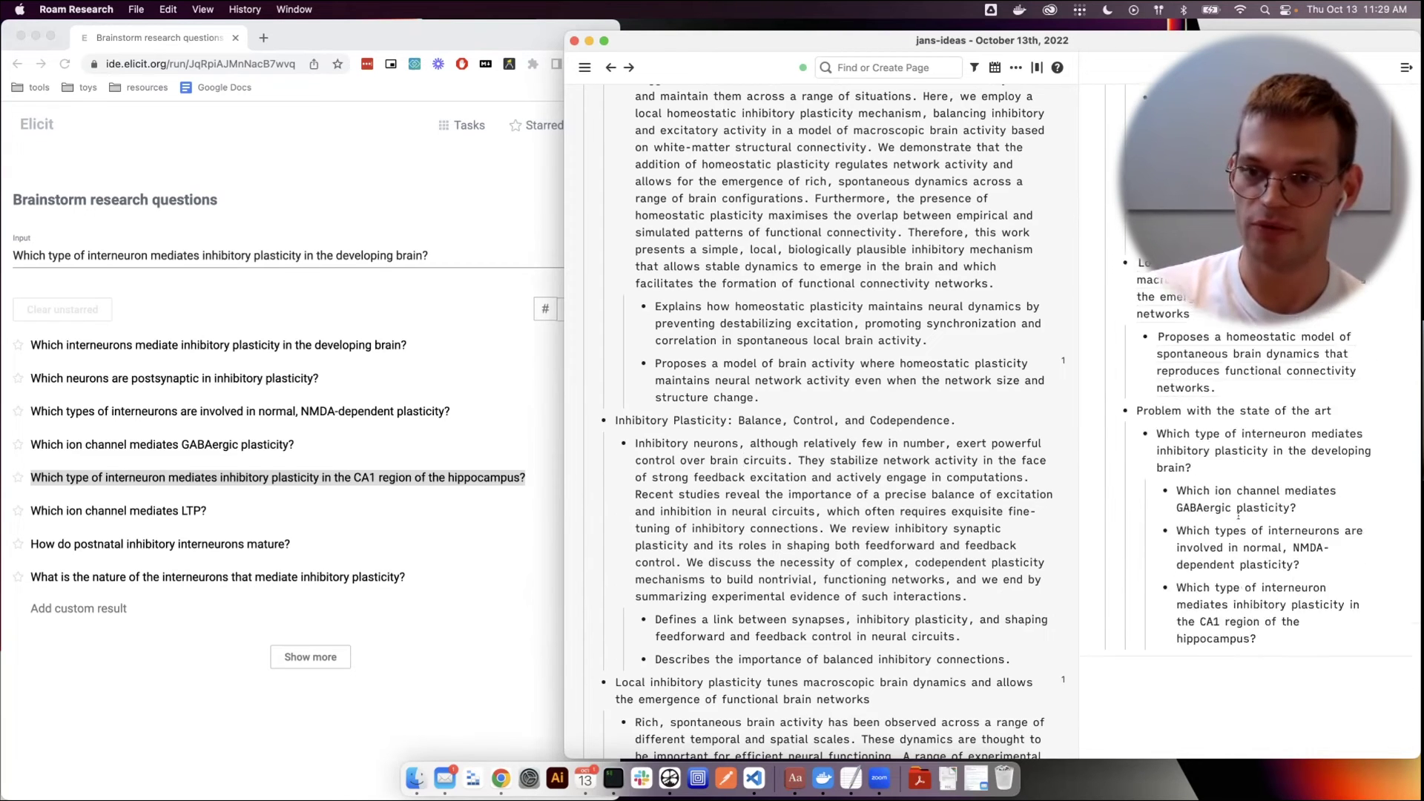
scroll(1225, 348, "up", 1)
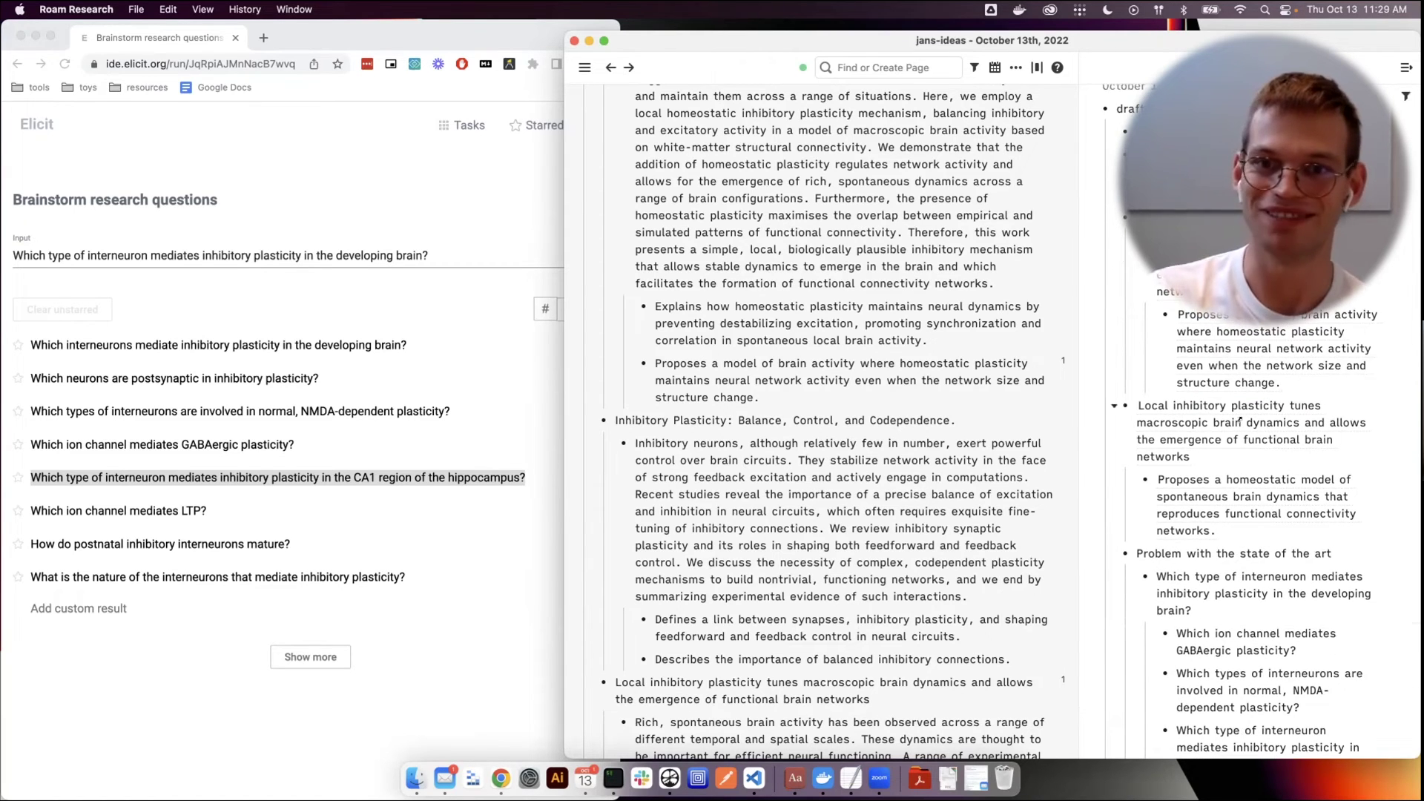
scroll(1238, 420, "down", 1)
scroll(1247, 386, "down", 2)
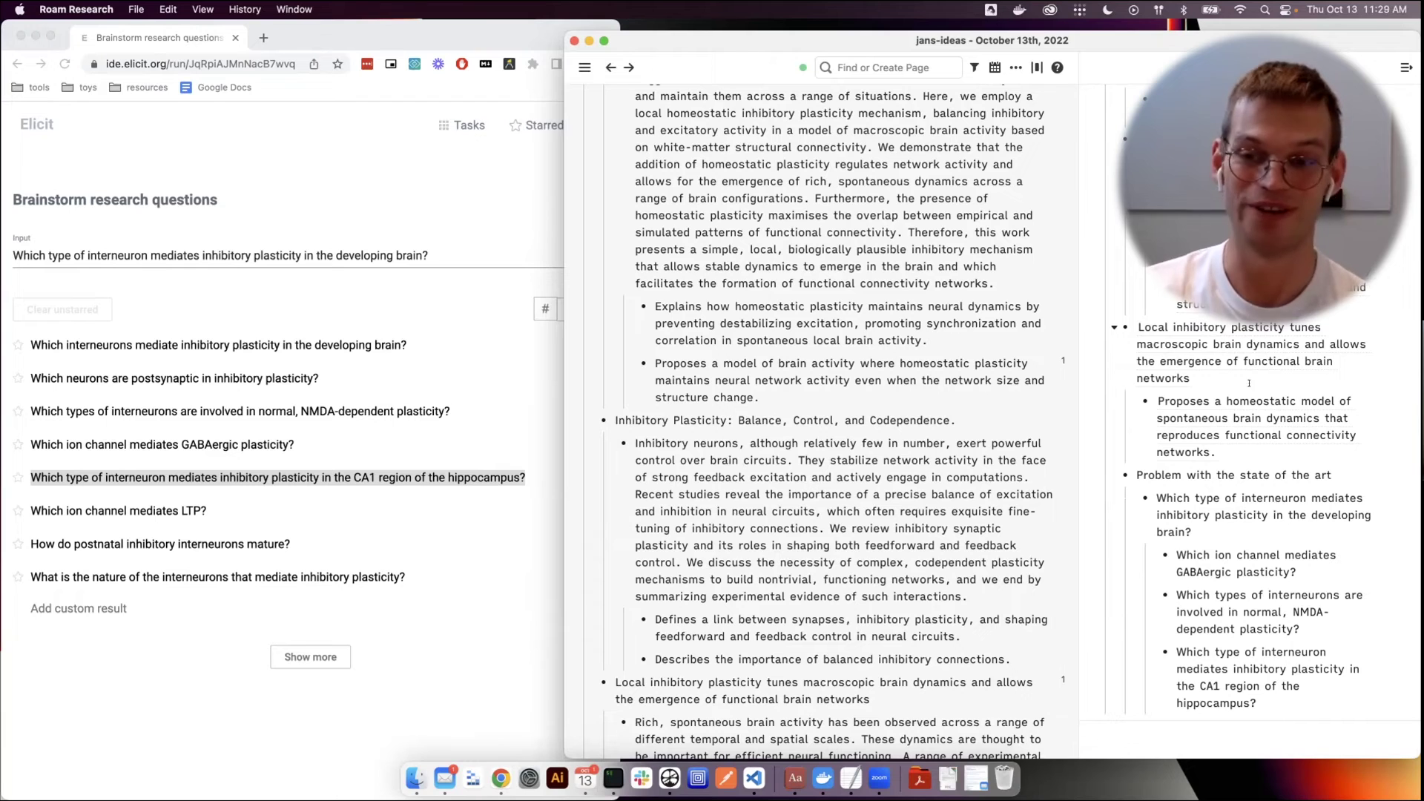
scroll(1248, 383, "up", 3)
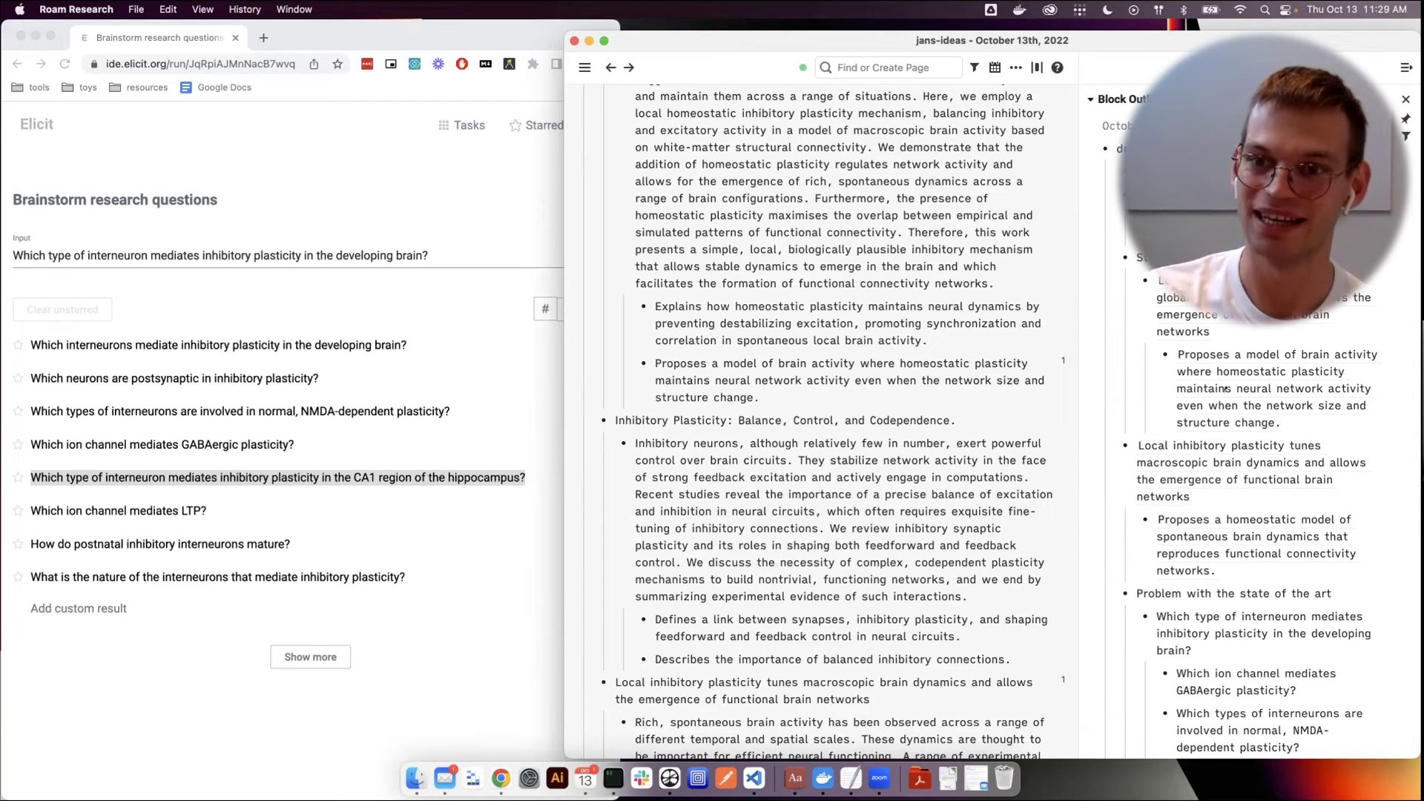
scroll(1227, 389, "down", 1)
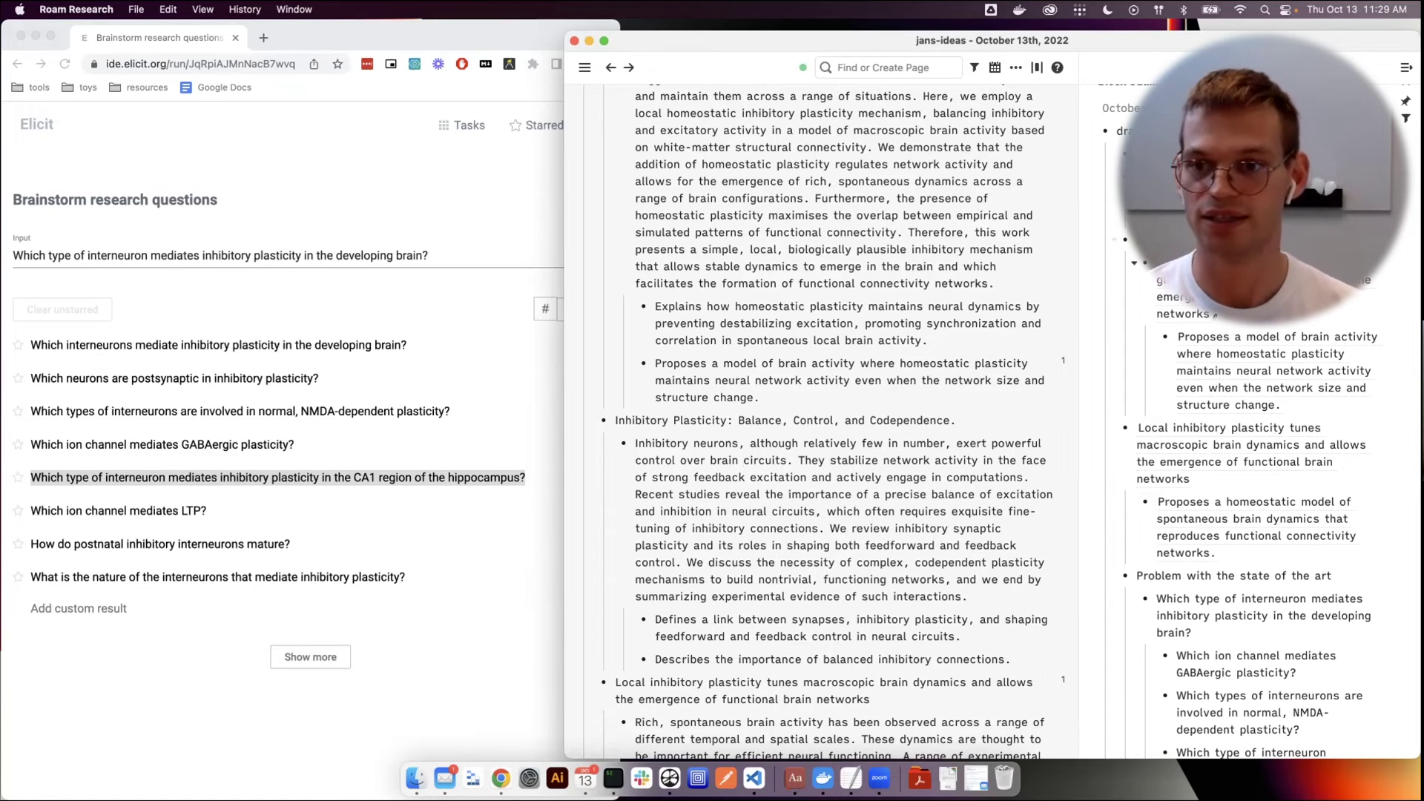
Select a range of blocks in the sidebar outline, then clear the selection with Esc
left_click_drag(1142, 341, 1246, 575)
scroll(1243, 574, "up", 3)
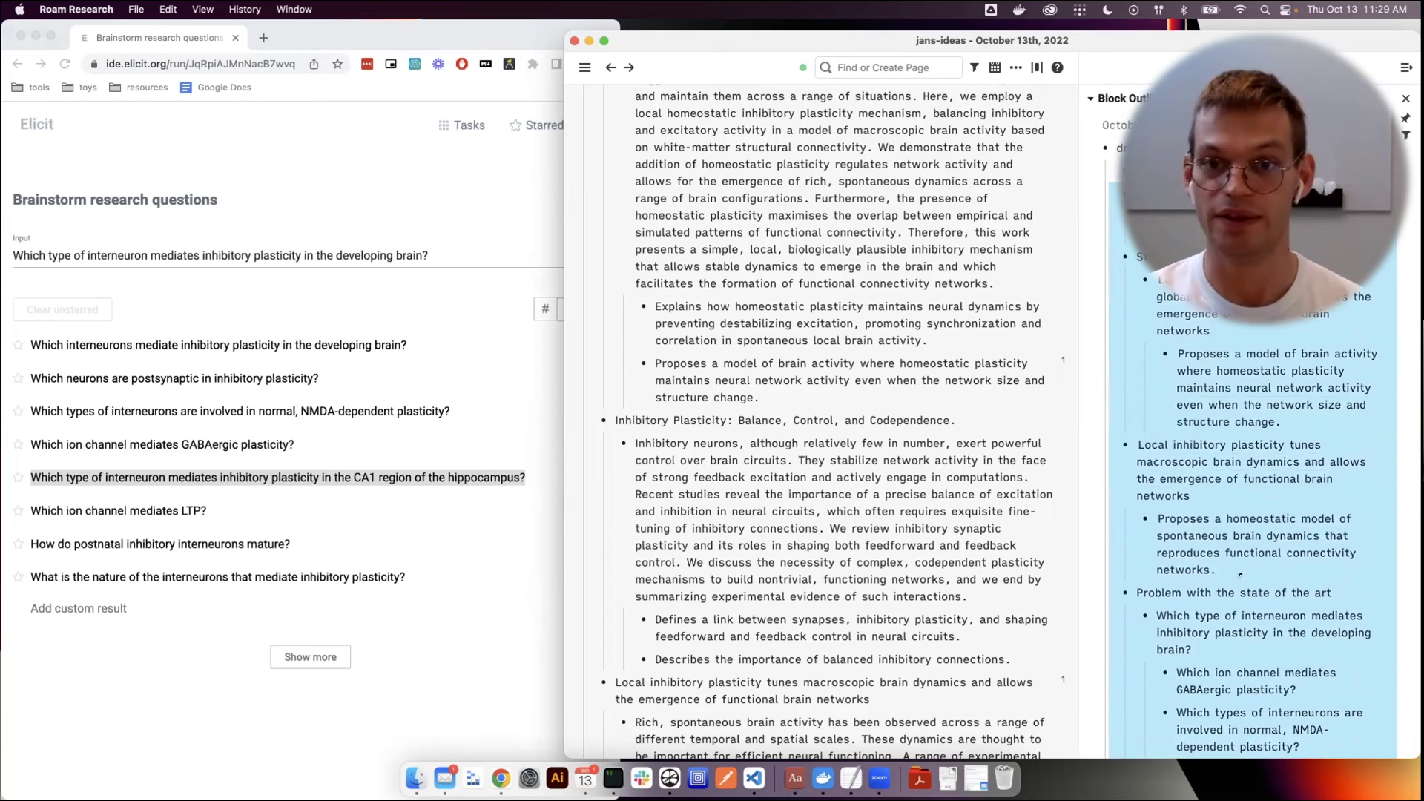
key("Escape")
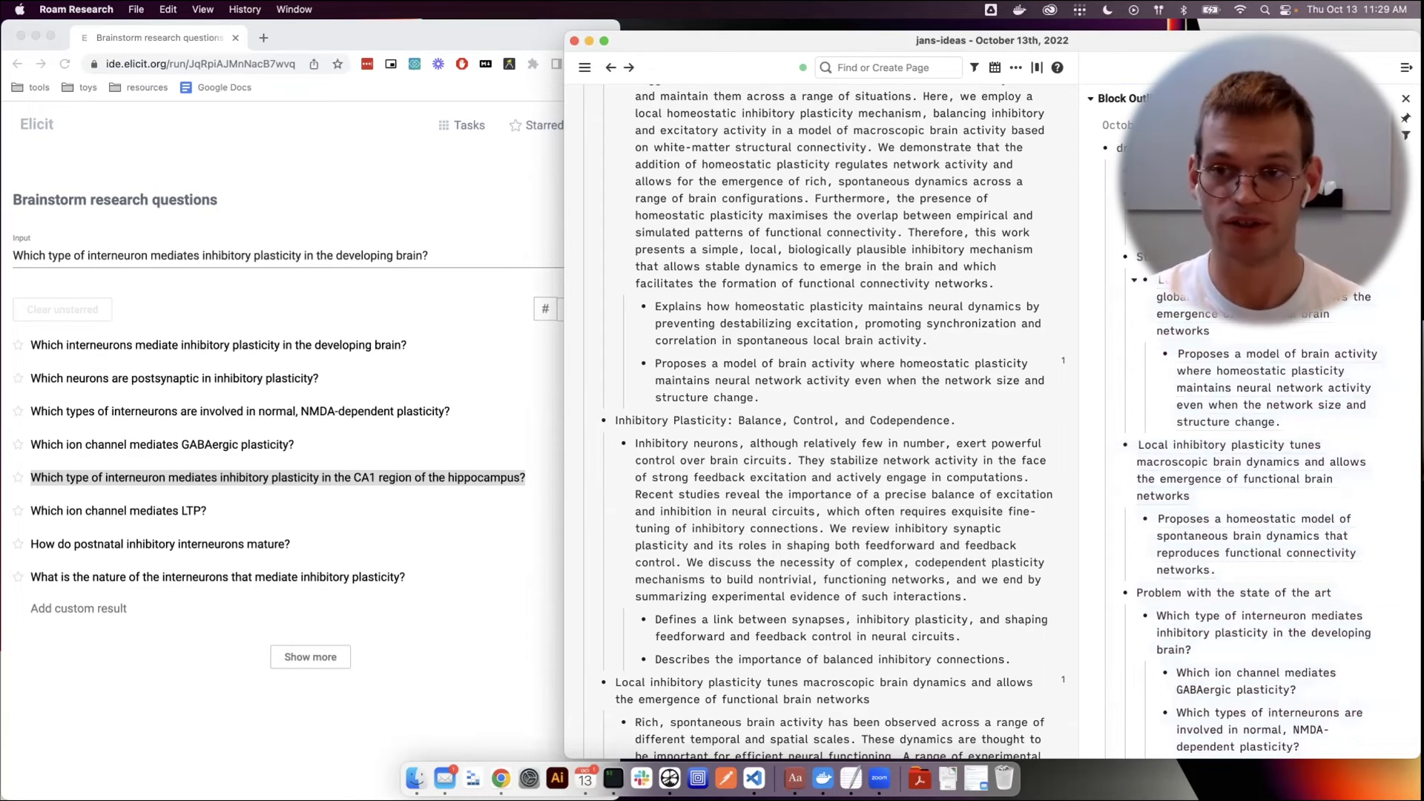
From Elicit's task list, search 'expa' and open the Expand reasoning chain task
left_click(407, 199)
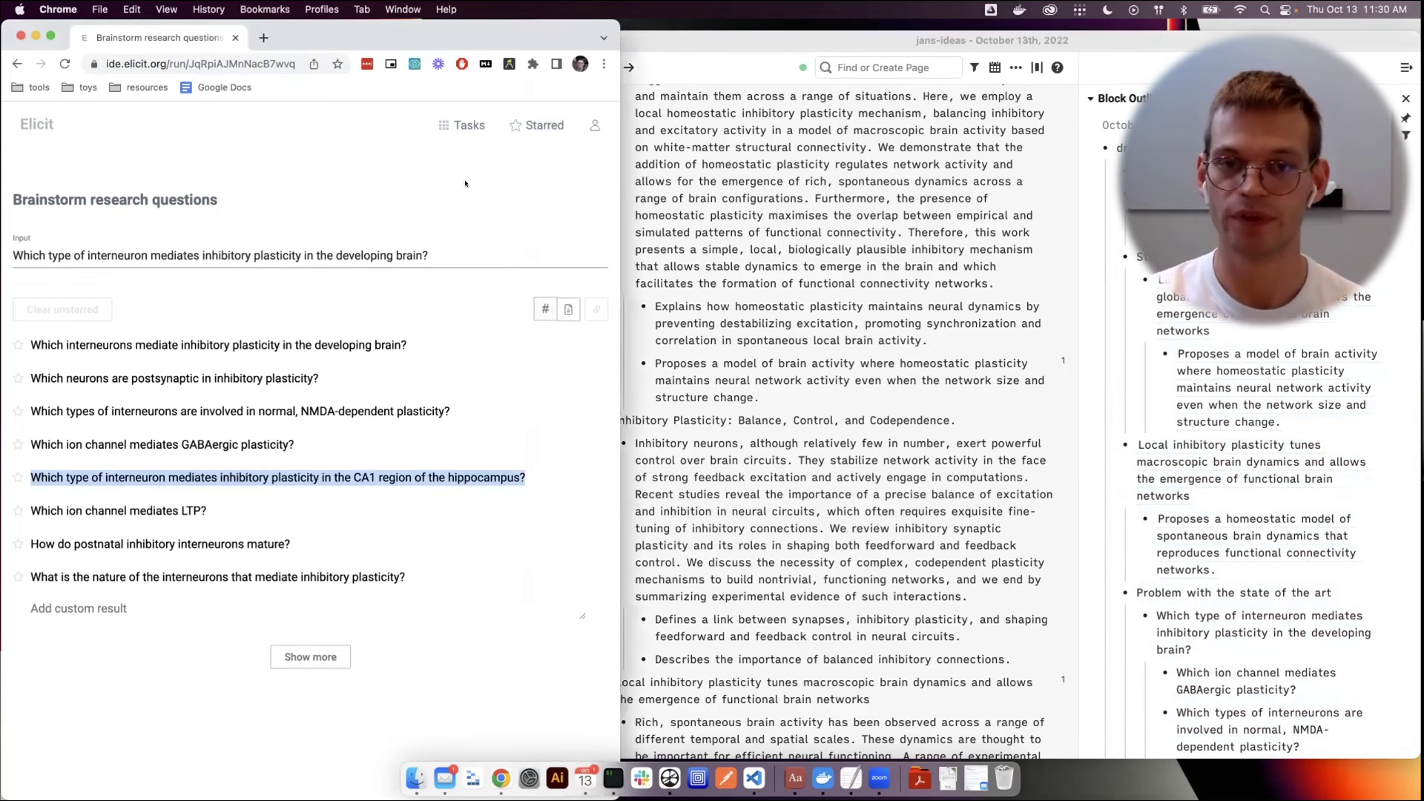
left_click(463, 125)
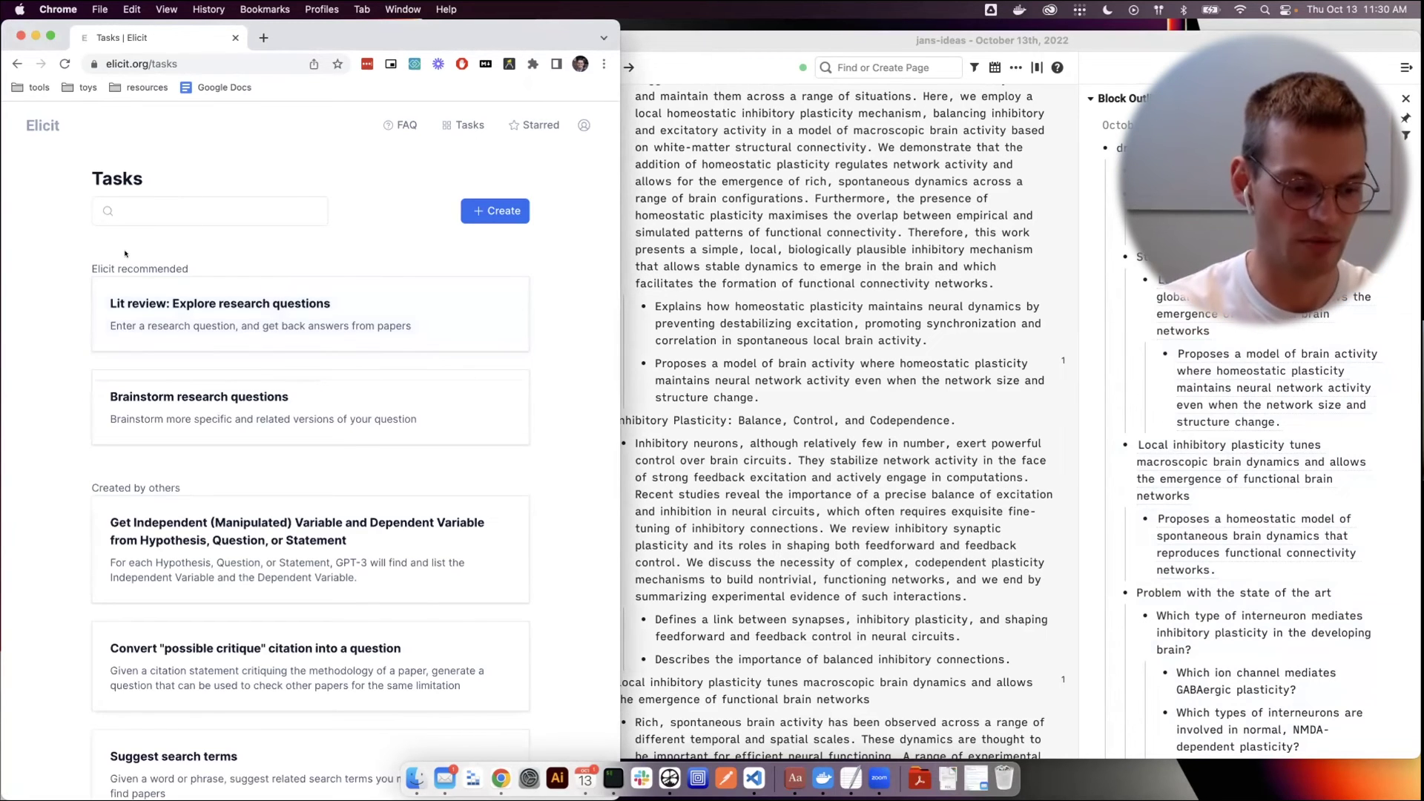
type("explain")
key("BackSpace")
key("BackSpace")
key("BackSpace")
key("BackSpace")
key("BackSpace")
key("BackSpace")
key("BackSpace")
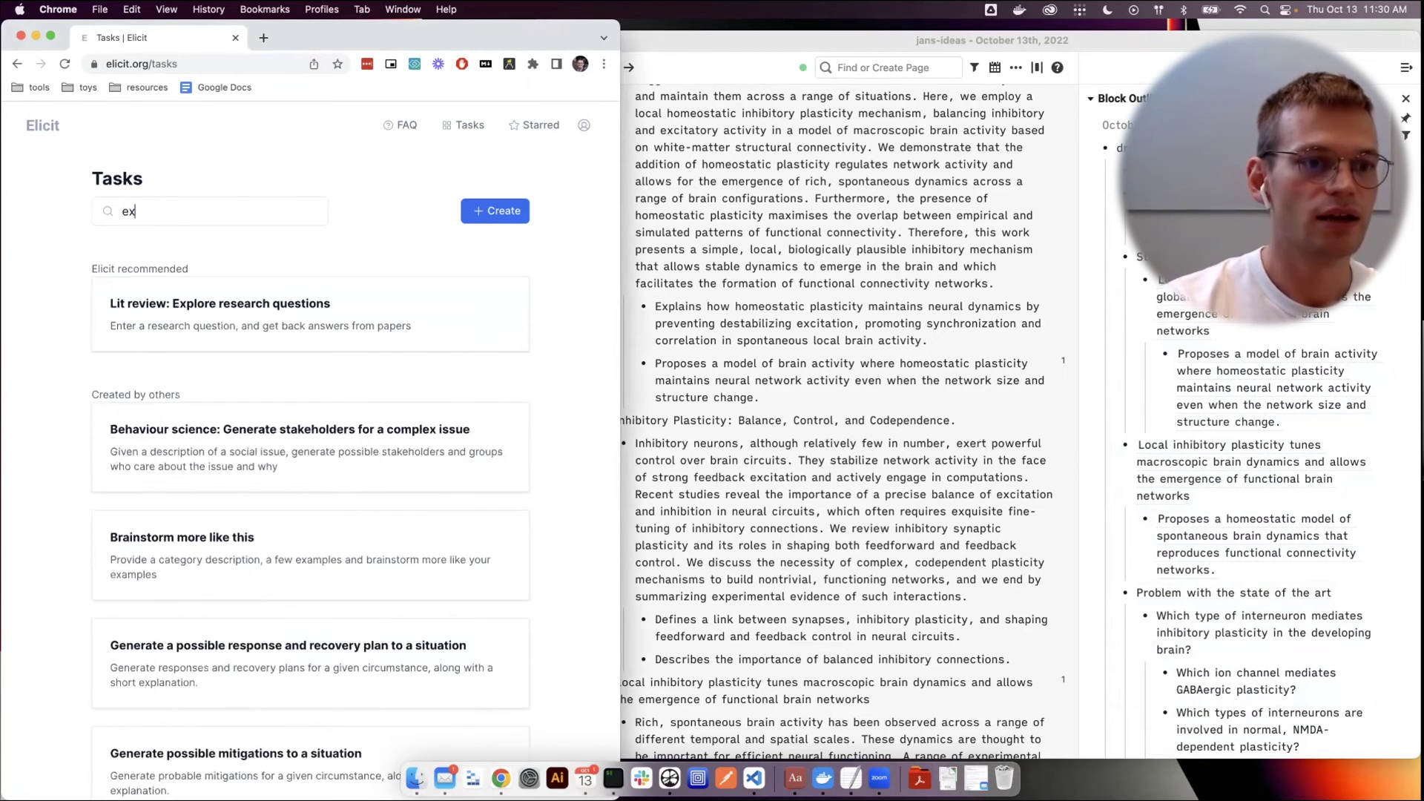
type("exo")
key("BackSpace")
type("pa")
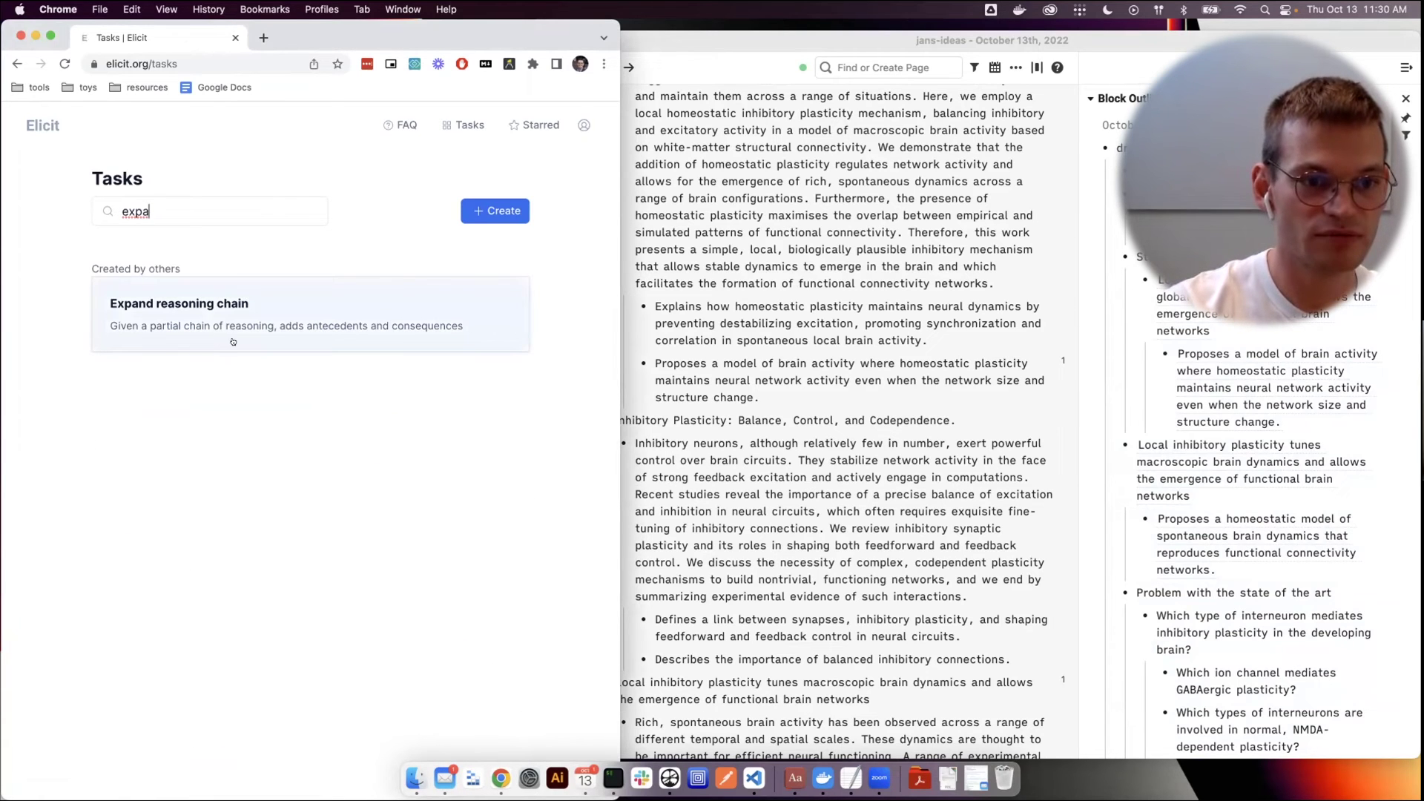
left_click(271, 329)
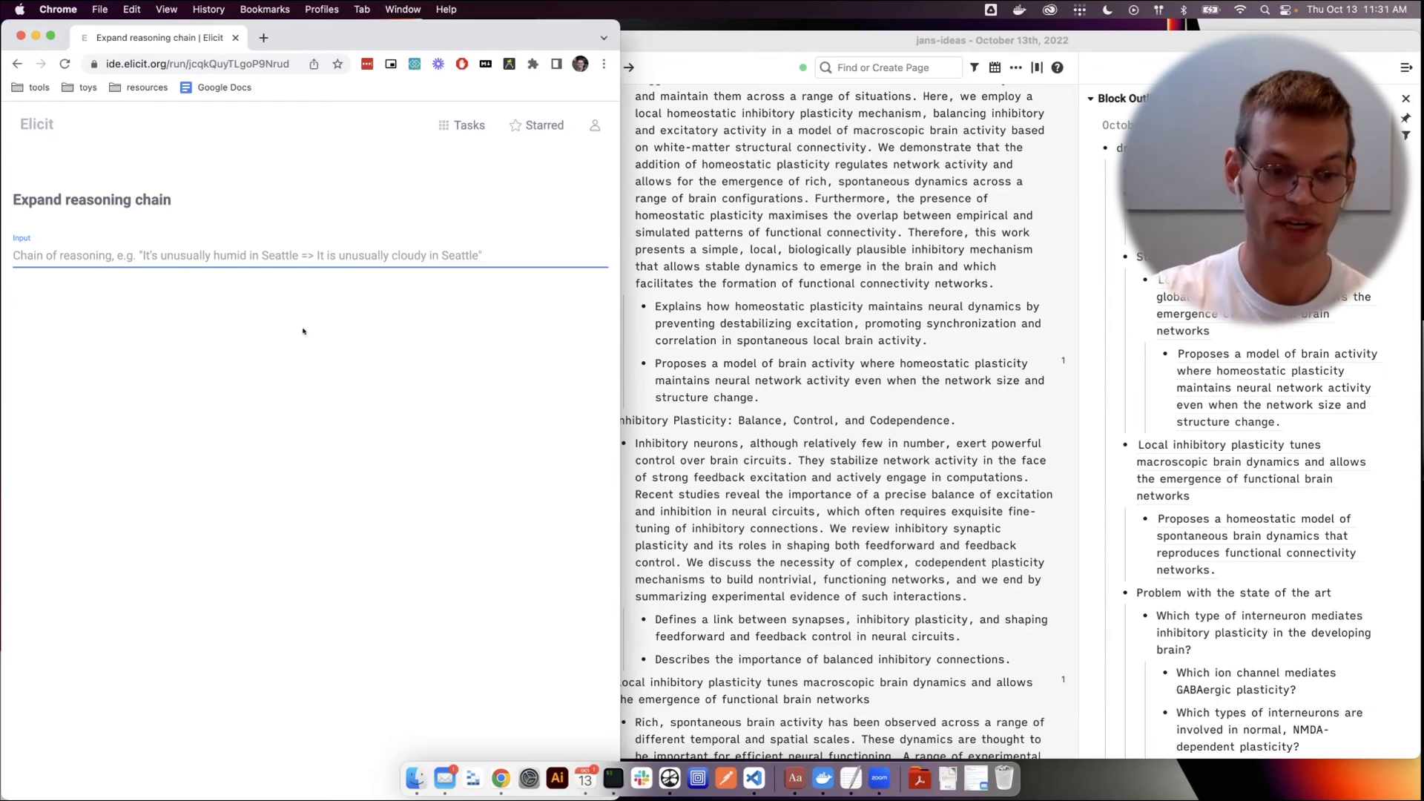
Bring the Roam notes window back to the front
left_click(1261, 503)
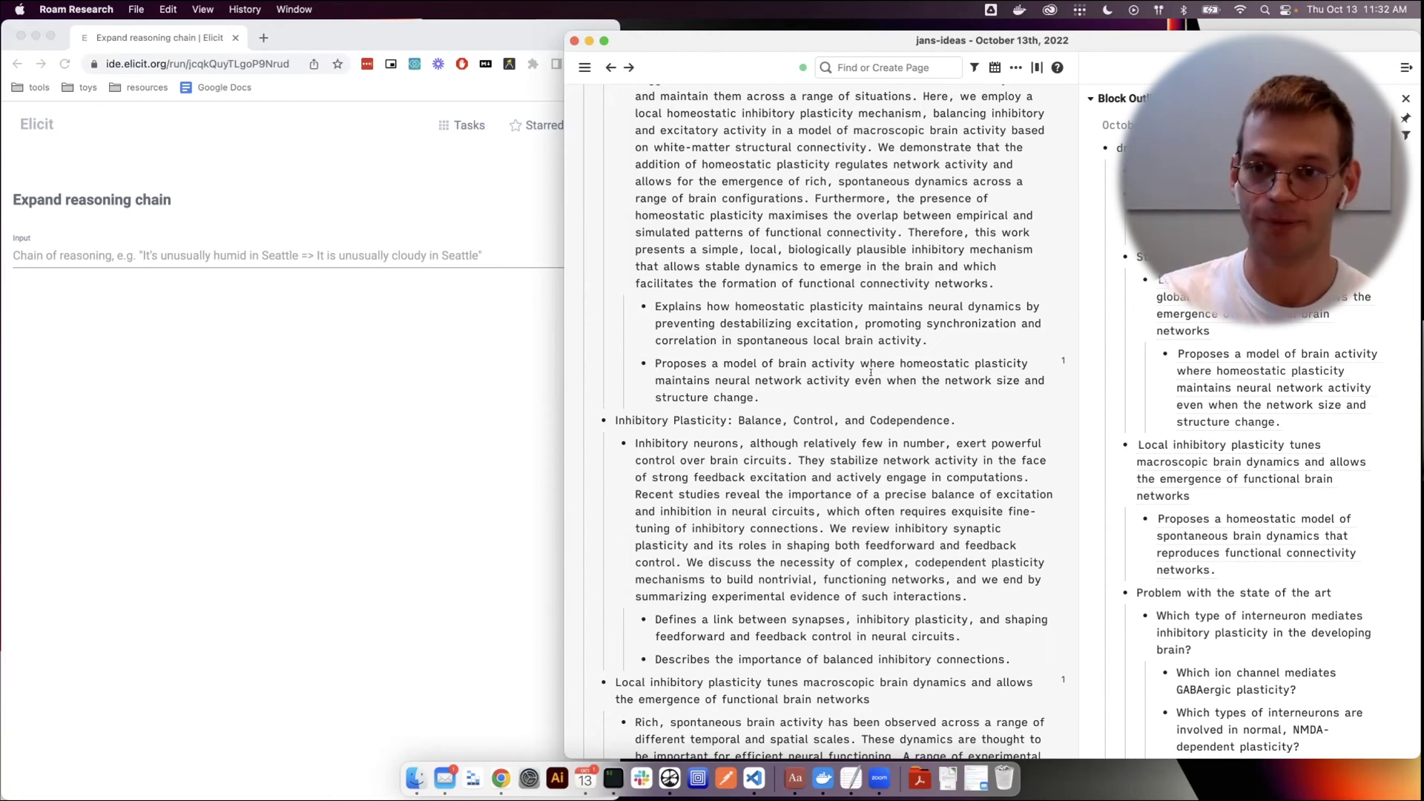
scroll(871, 372, "up", 5)
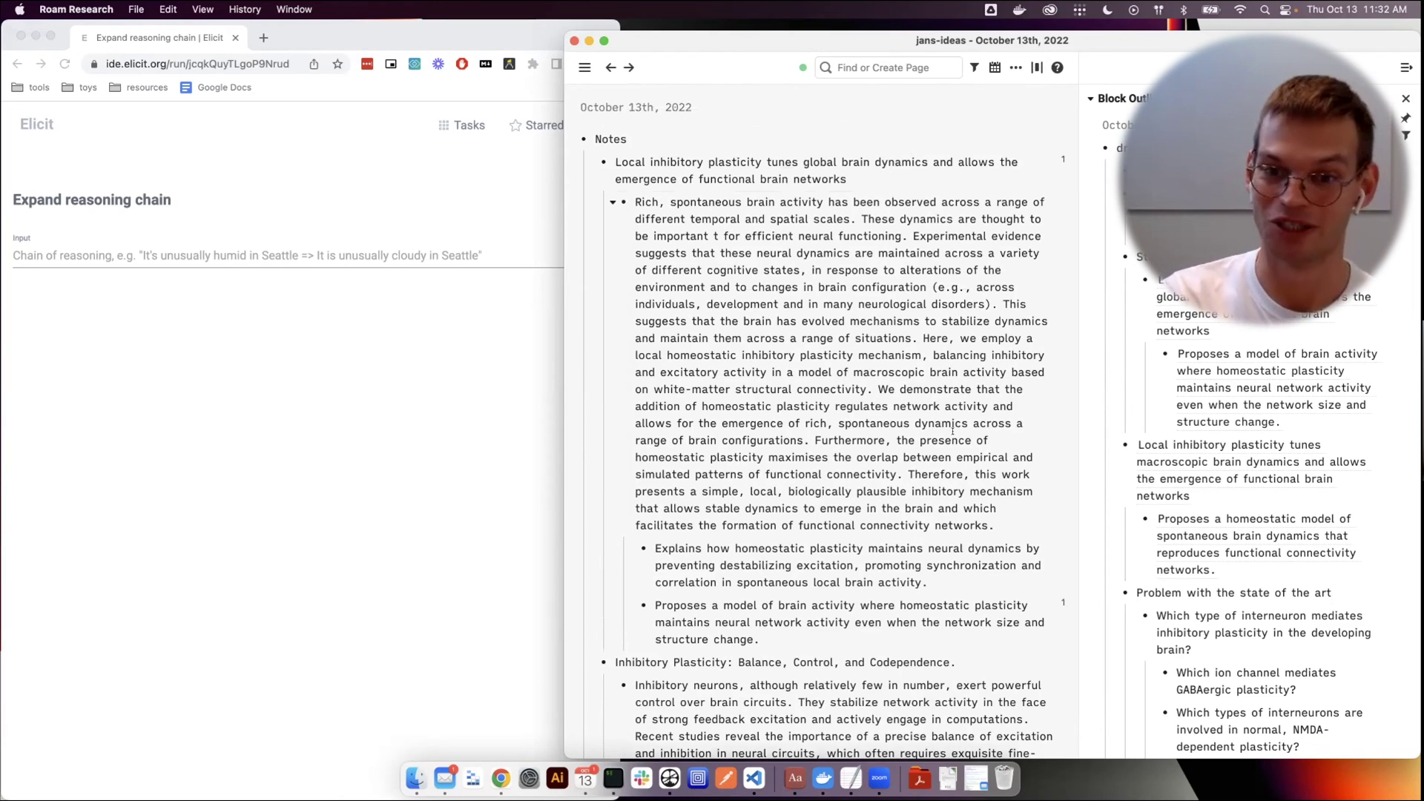